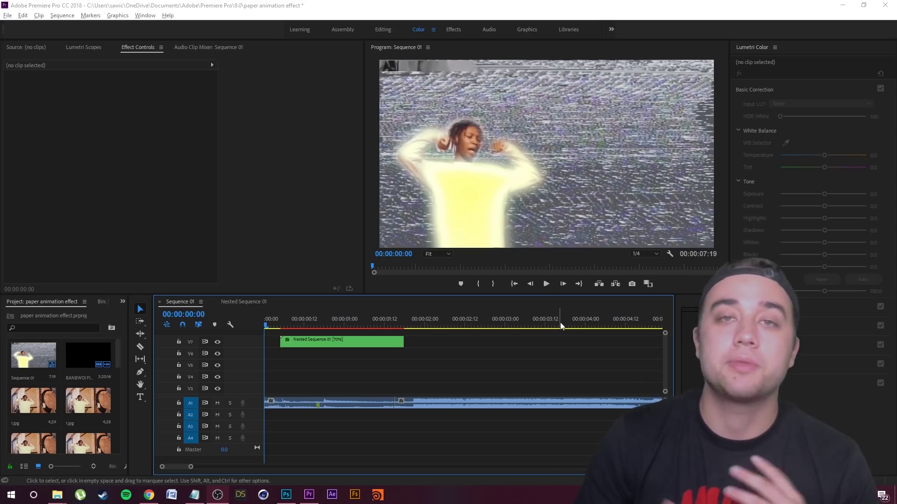
Preview the finished paper-rip animation by playing Sequence 01 and scrubbing through the nested sequence
key(space)
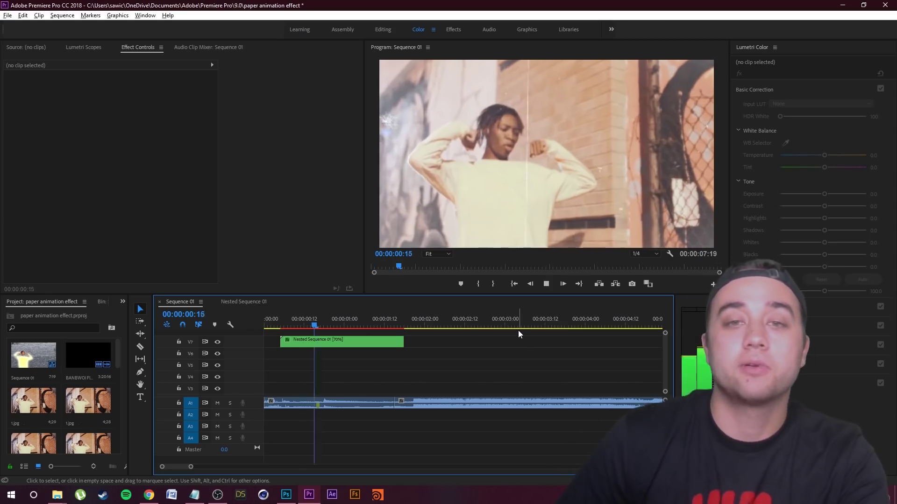
key(space)
drag(424, 322, 334, 358)
key(Right)
key(Right)
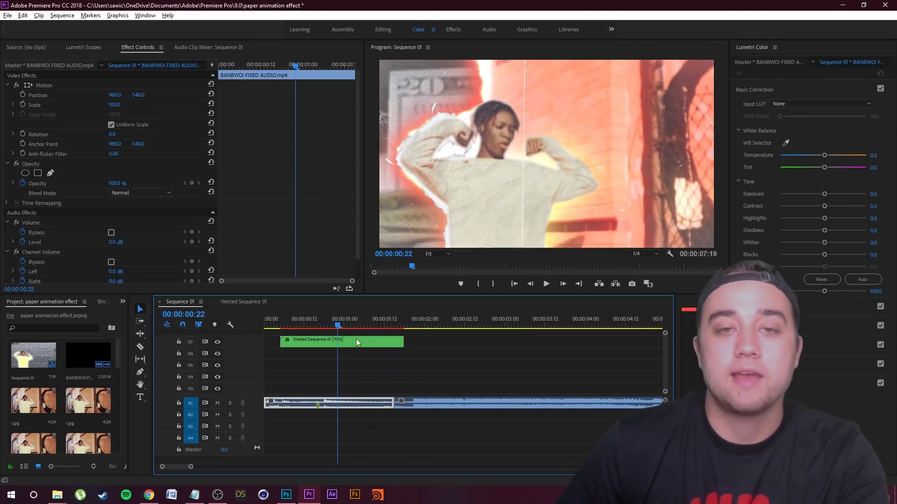
drag(338, 326, 381, 327)
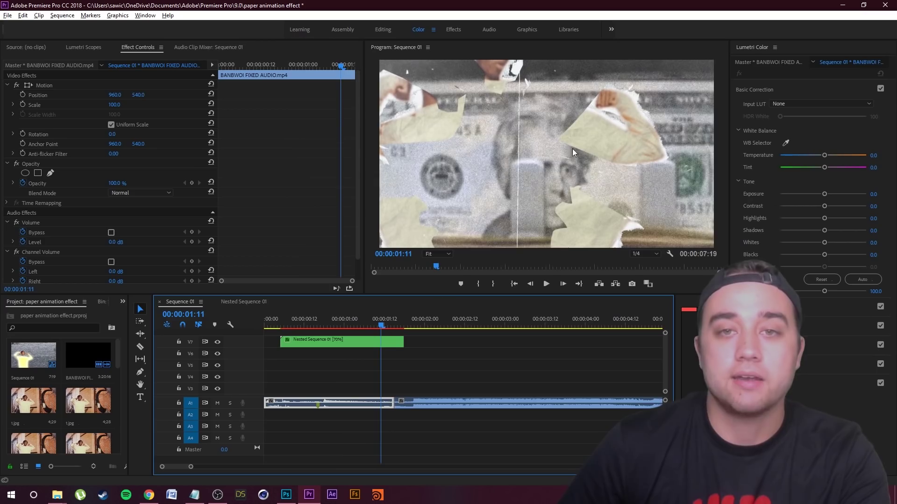
click(324, 323)
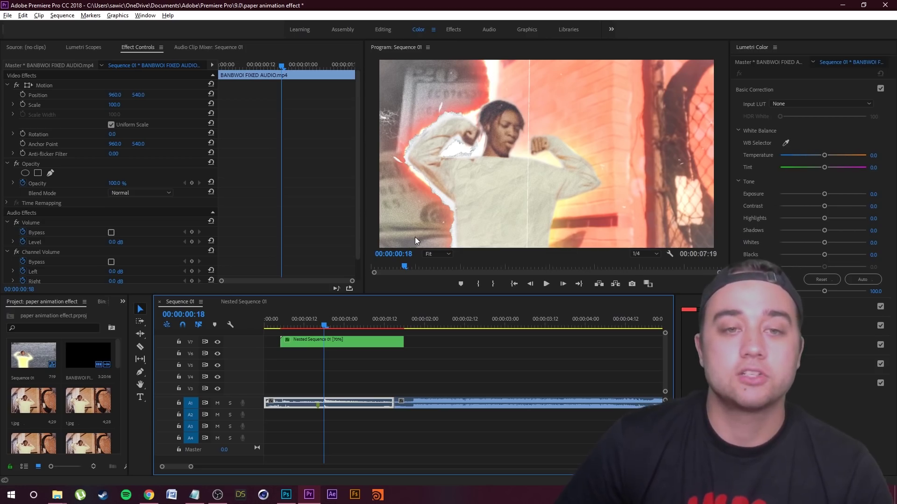
drag(322, 328, 341, 327)
click(486, 371)
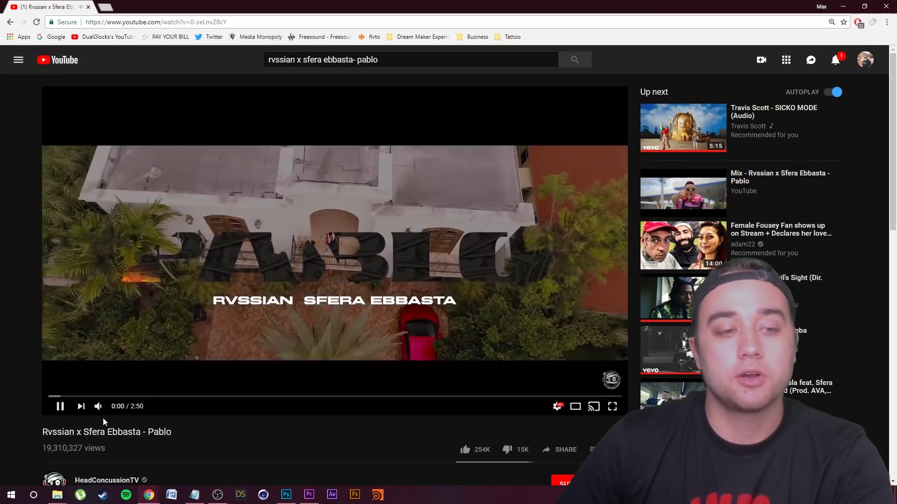
Switch to the browser and skim the "Rvssian x Sfera Ebbasta - Pablo" video up to the torn-paper shot at 0:39
click(102, 396)
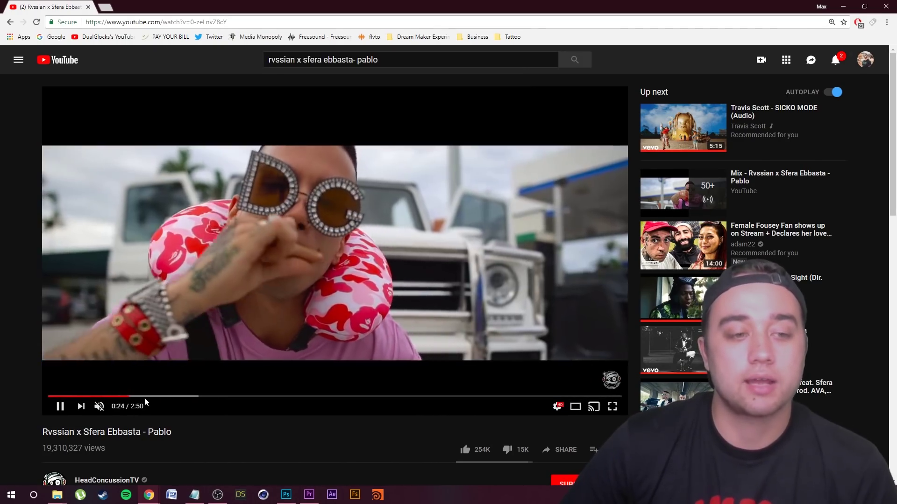
click(152, 397)
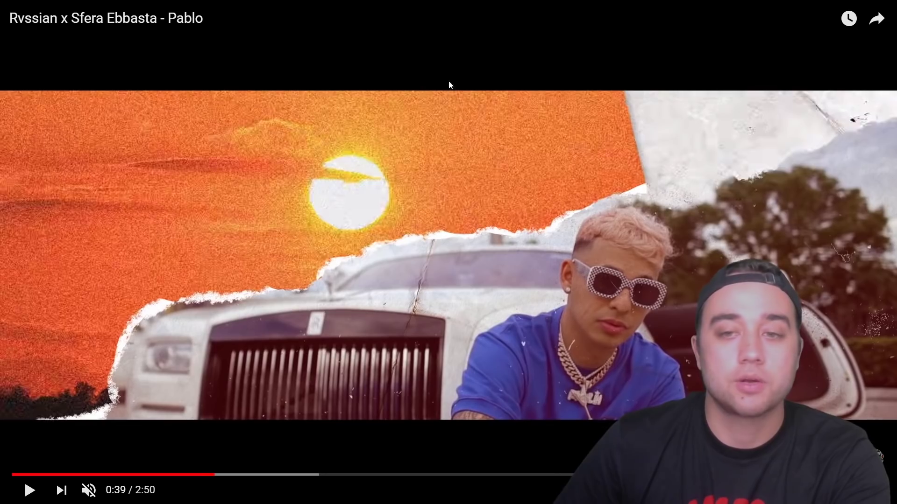
key(Escape)
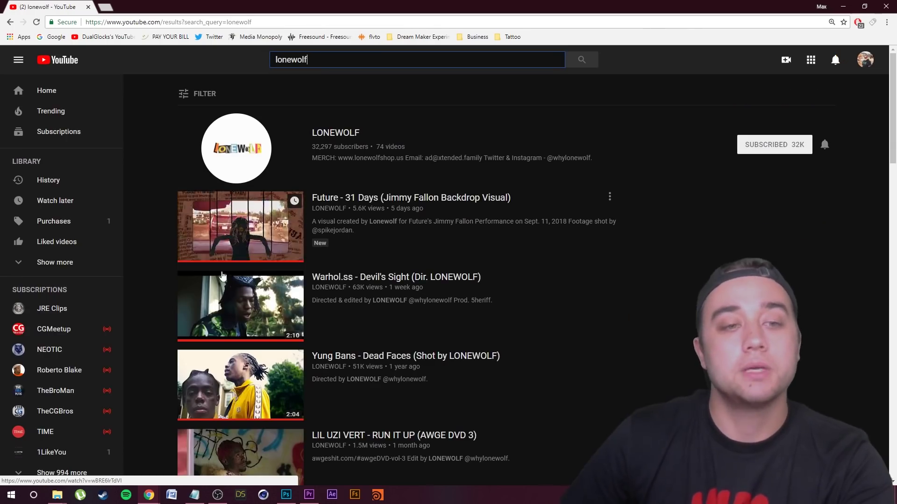
Open "Yung Bans - Dead Faces (Shot by LONEWOLF)" from the lonewolf results and skim ahead to about 0:44
click(261, 355)
click(127, 397)
click(192, 396)
click(245, 397)
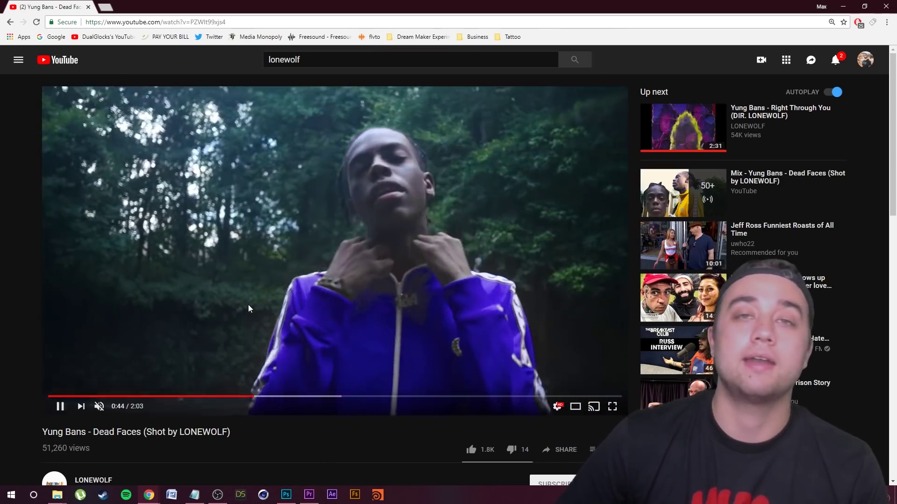
click(249, 308)
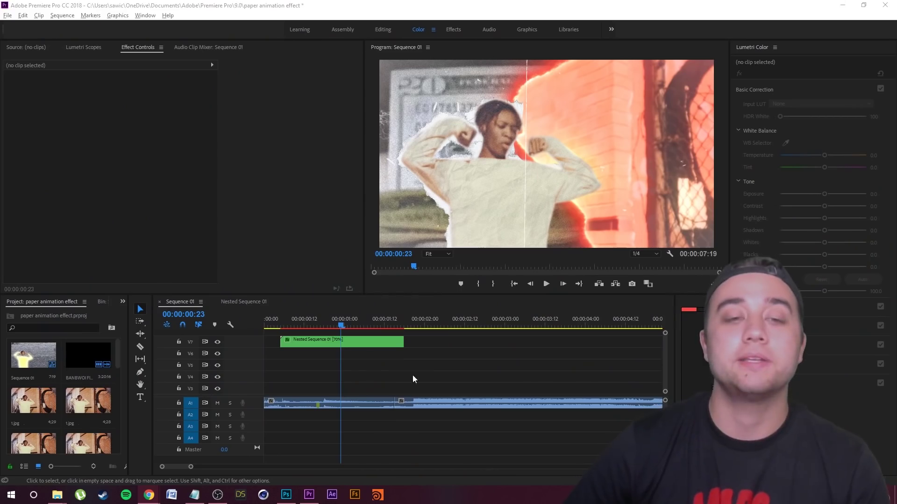
Back in Premiere Pro, move the playhead to 00:00:00:05 and hide the V7 track holding the nested sequence
drag(324, 324, 281, 355)
click(281, 355)
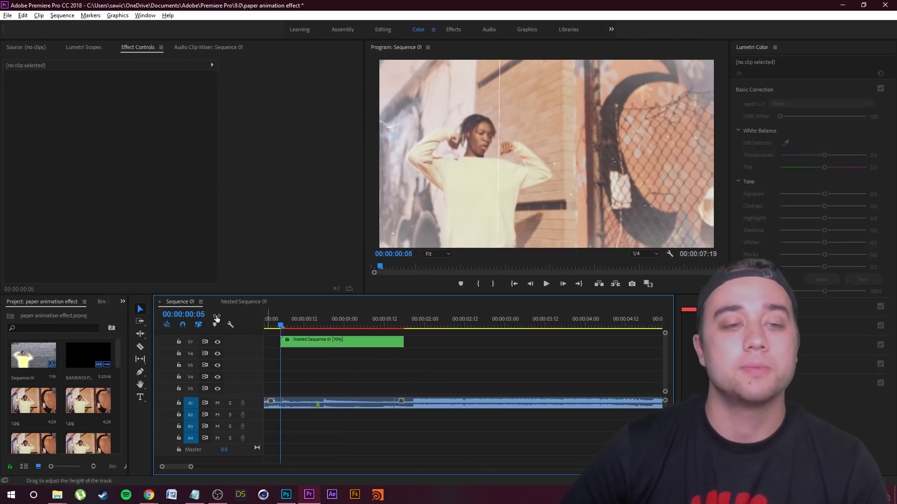
click(217, 342)
scroll(341, 364, down, 2)
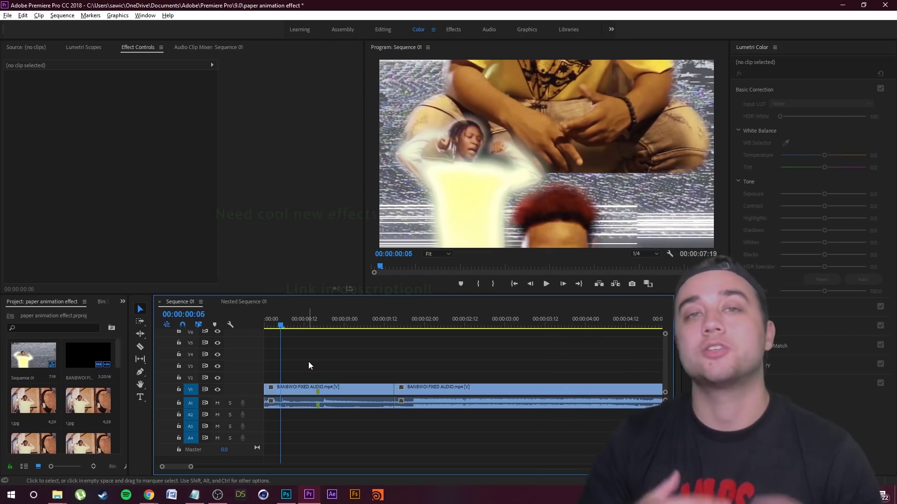
Place the playhead at 00:00:00:16 on the original footage, leaving no clip selected
key(equal)
drag(295, 326, 346, 335)
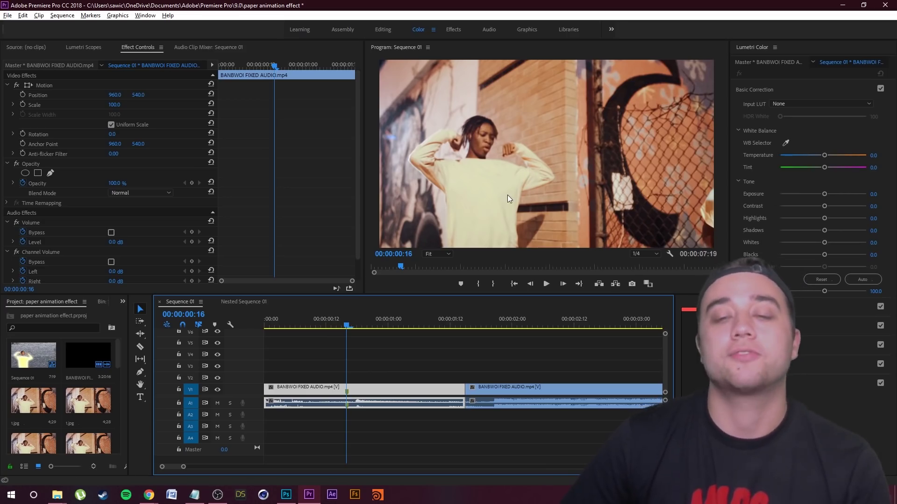
click(437, 379)
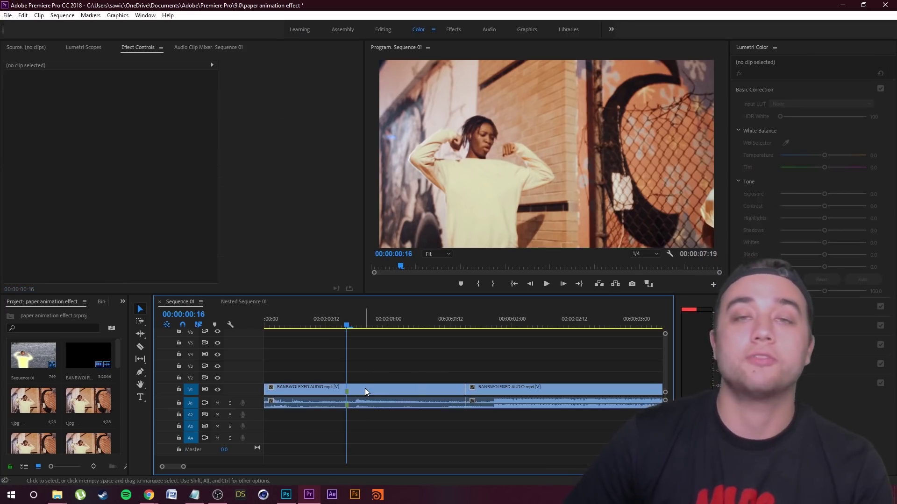
Export the current frame as a JPEG named 2q into the Paper Rips folder on the Desktop
click(632, 285)
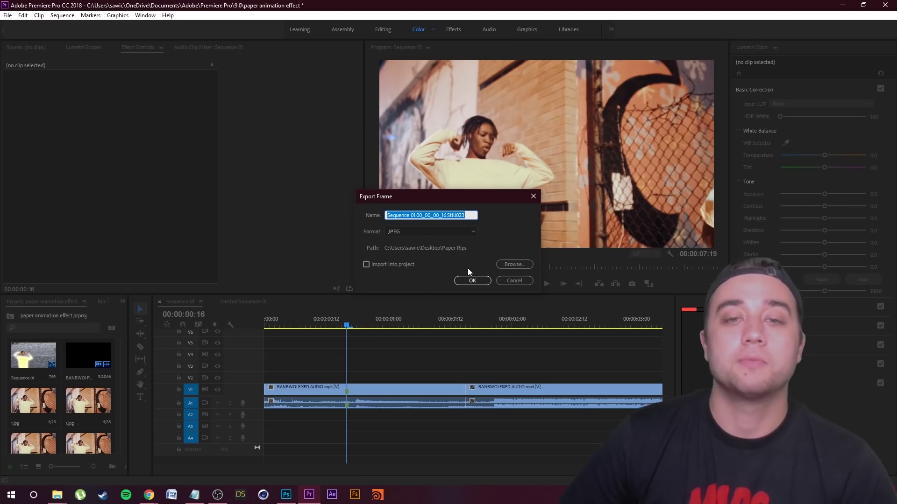
click(512, 265)
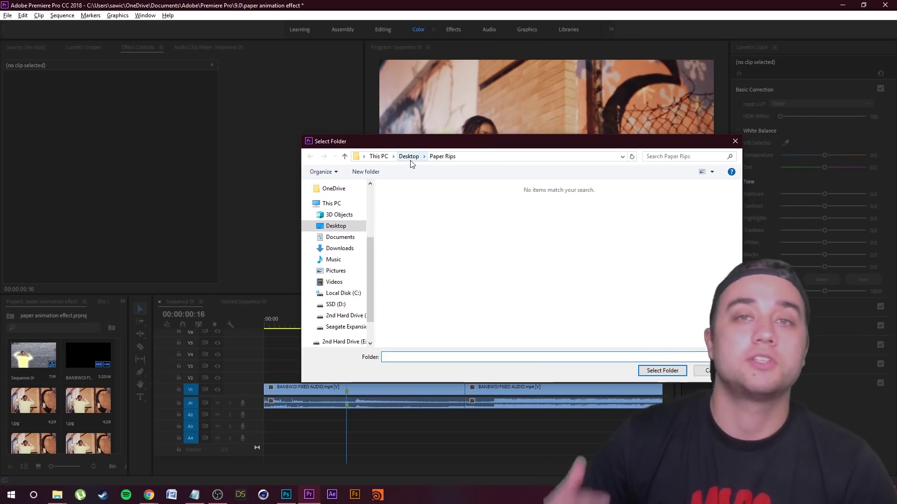
click(409, 158)
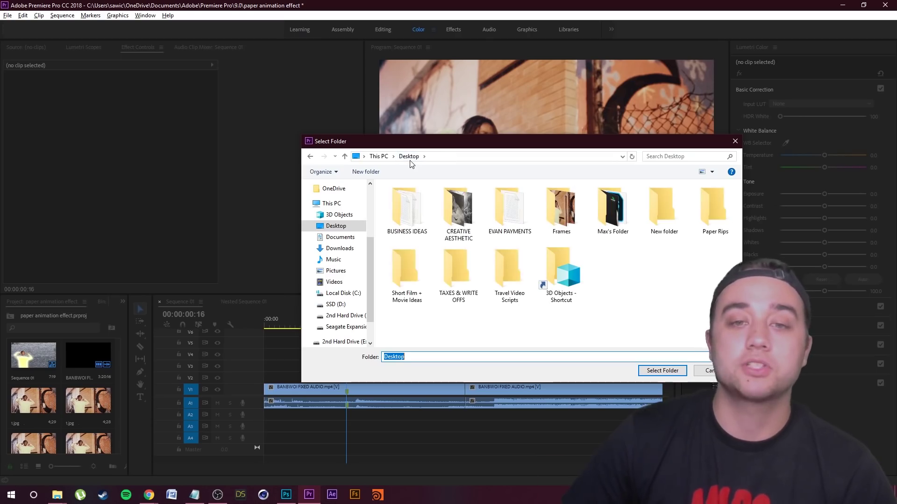
double_click(715, 208)
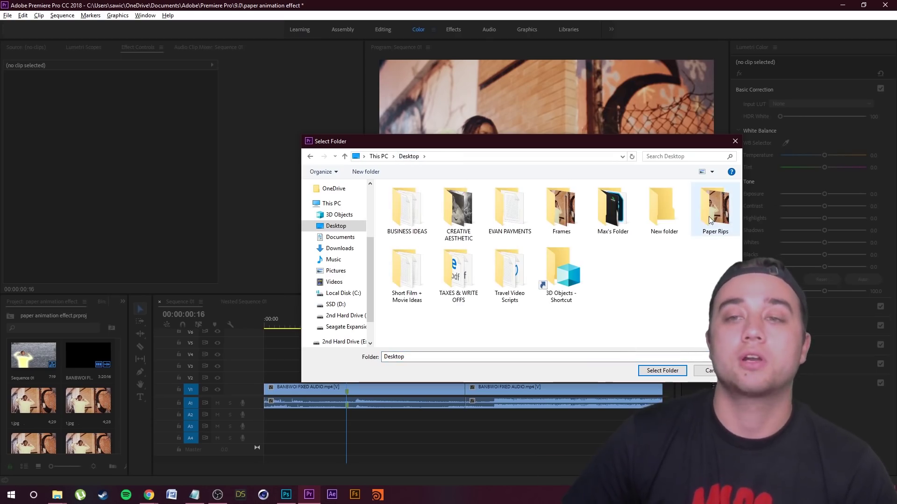
click(662, 370)
triple_click(397, 216)
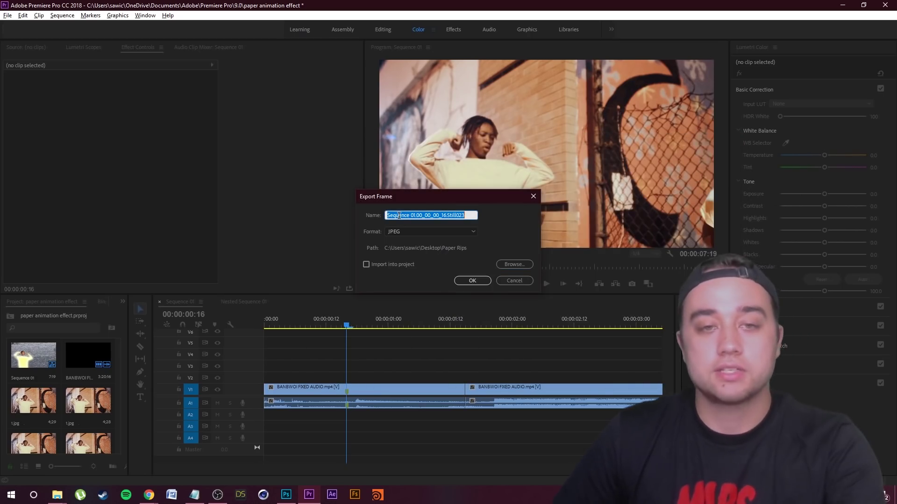
text(2q)
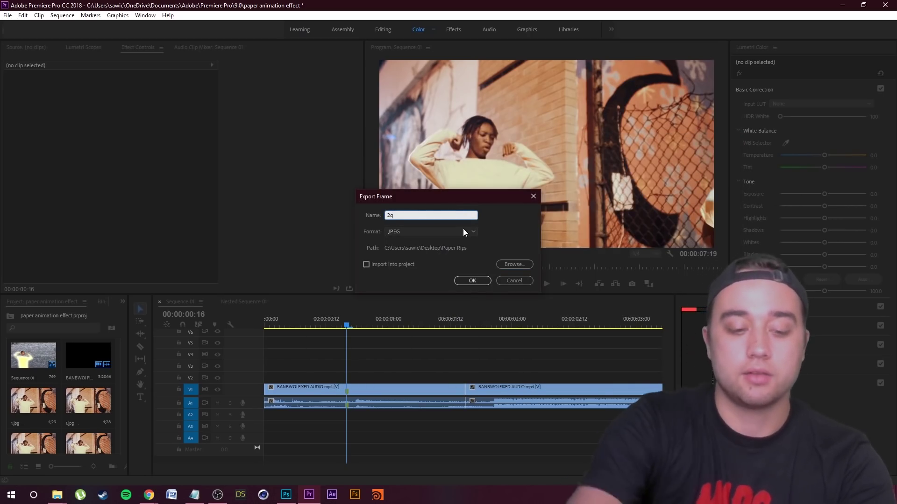
key(Return)
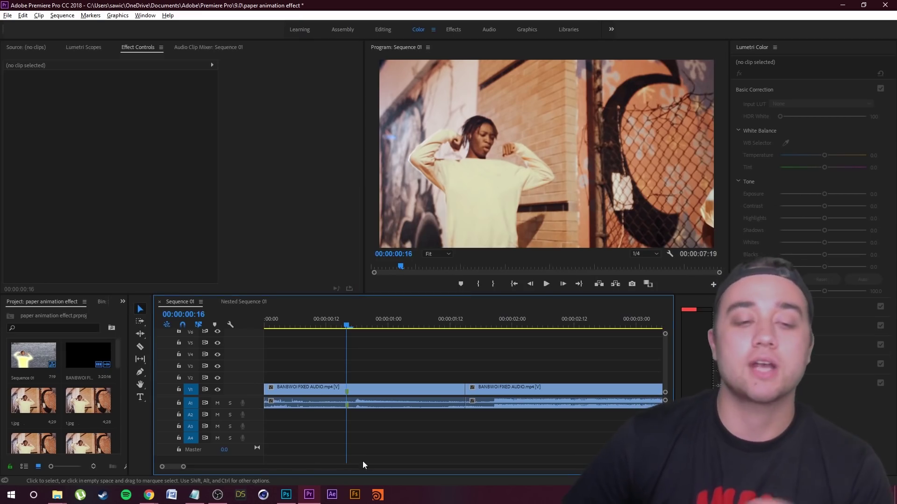
Switch to Photoshop and create a 1920 x 1080 px, 72 ppi RGB document with a white background
click(286, 496)
key(Escape)
key(ctrl+n)
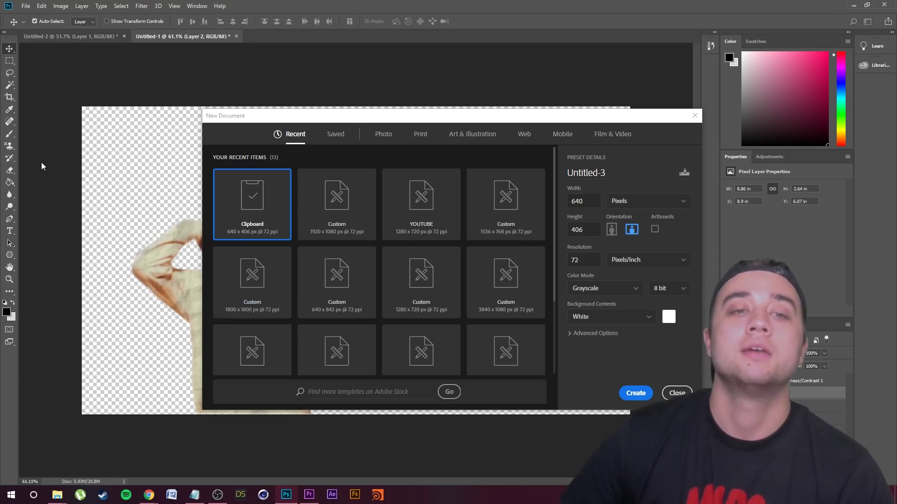
click(322, 199)
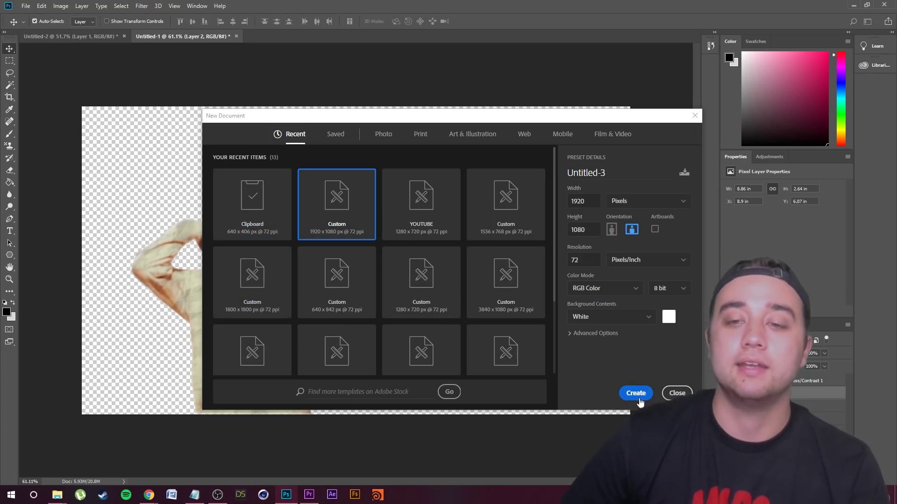
click(636, 393)
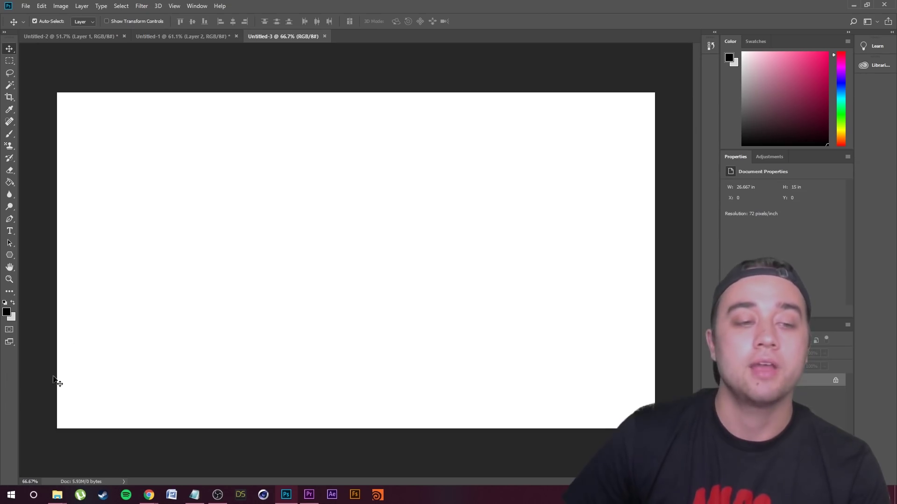
Place 1.jpg from the Paper Rips folder at full canvas size and rasterize its layer
mouse_move(57, 495)
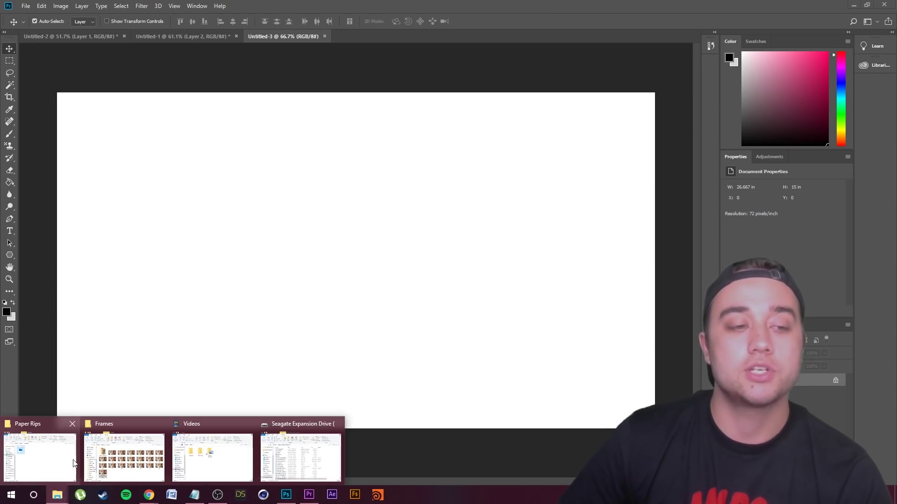
click(42, 456)
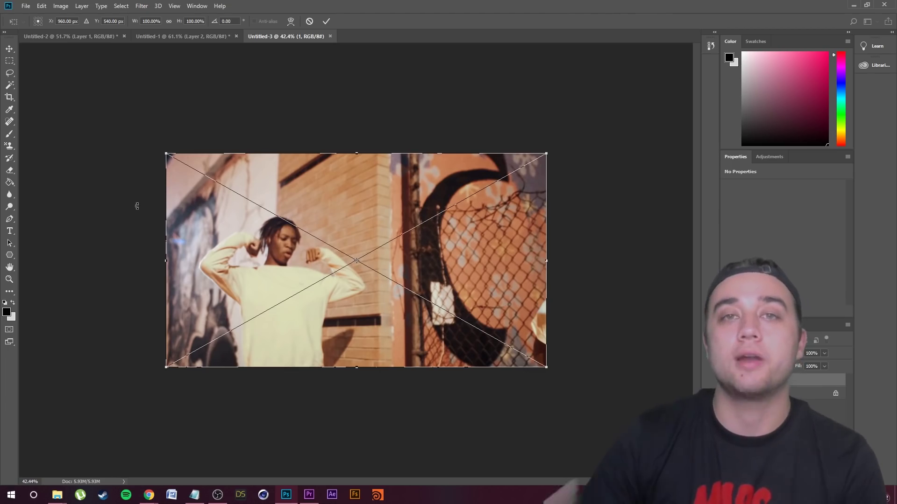
click(326, 21)
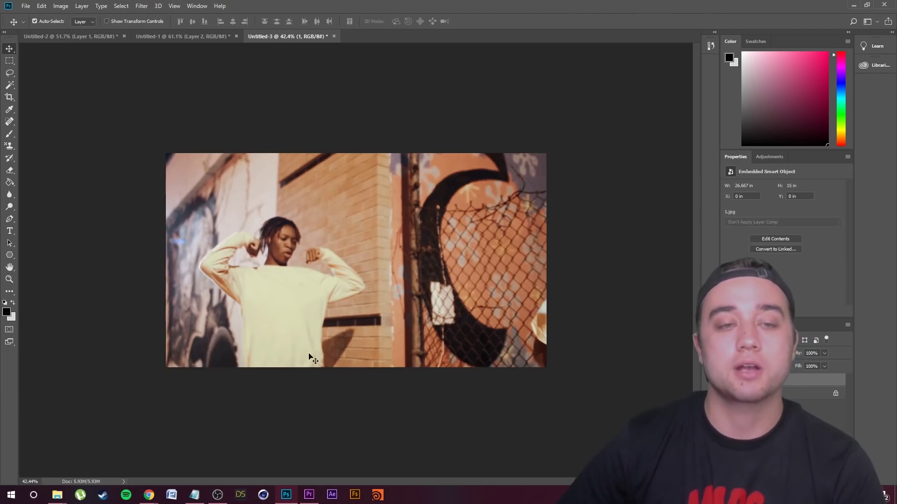
right_click(771, 381)
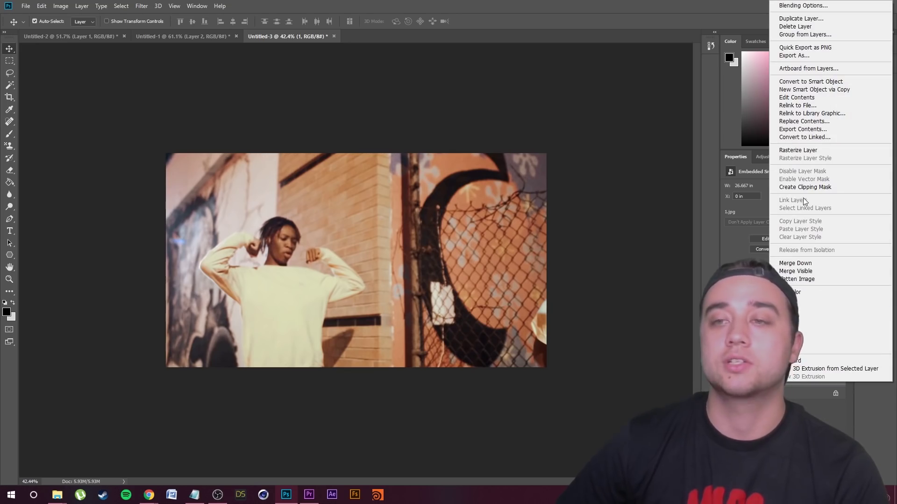
click(799, 150)
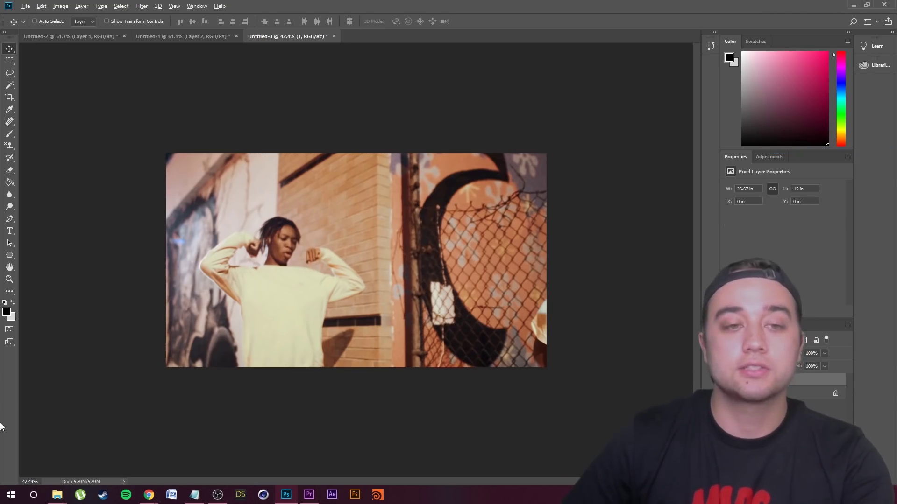
Trace a Pen tool path from the sweater's lower-left edge around the raised left-side arm and along the gap beside the head
scroll(125, 405, up, 3)
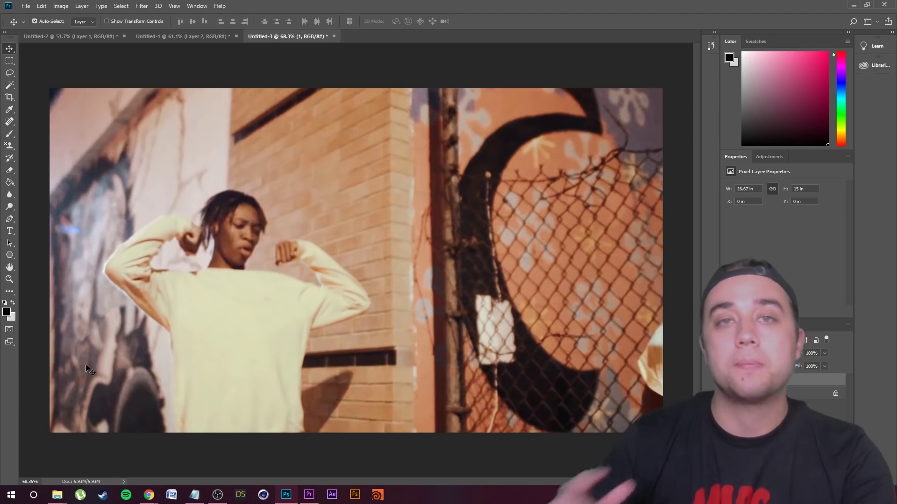
scroll(448, 404, down, 2)
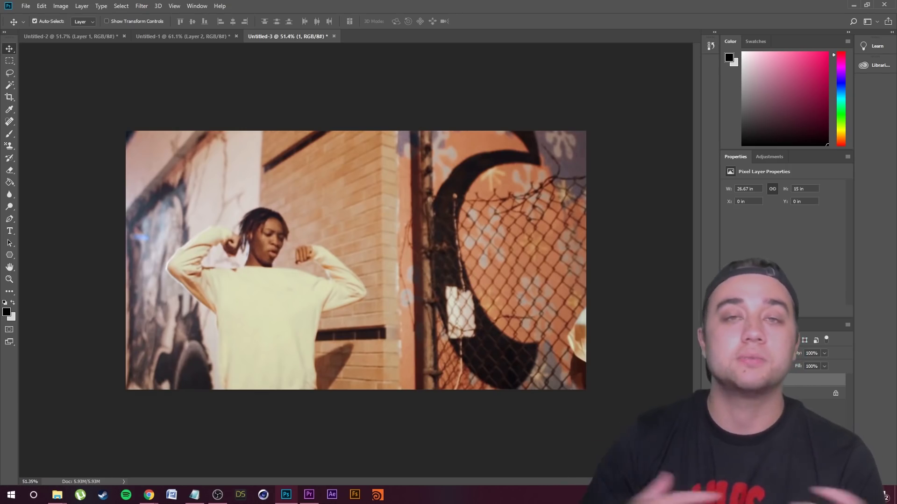
click(8, 223)
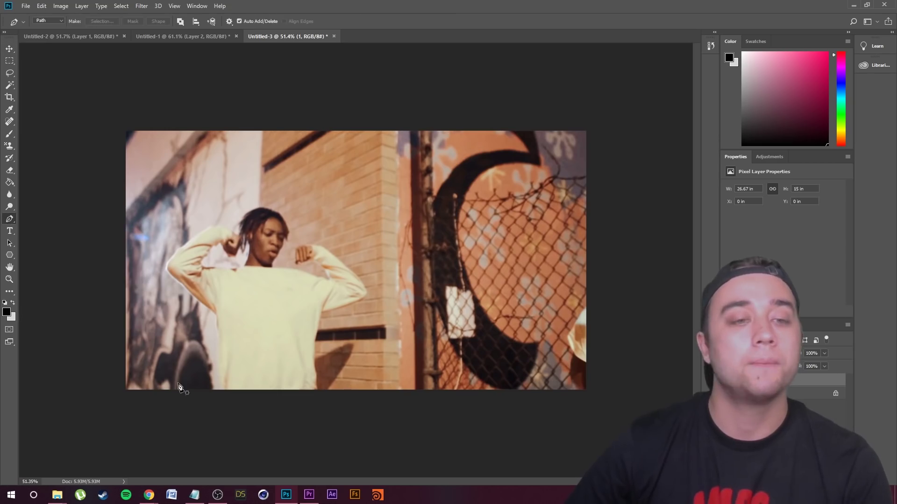
scroll(211, 406, up, 3)
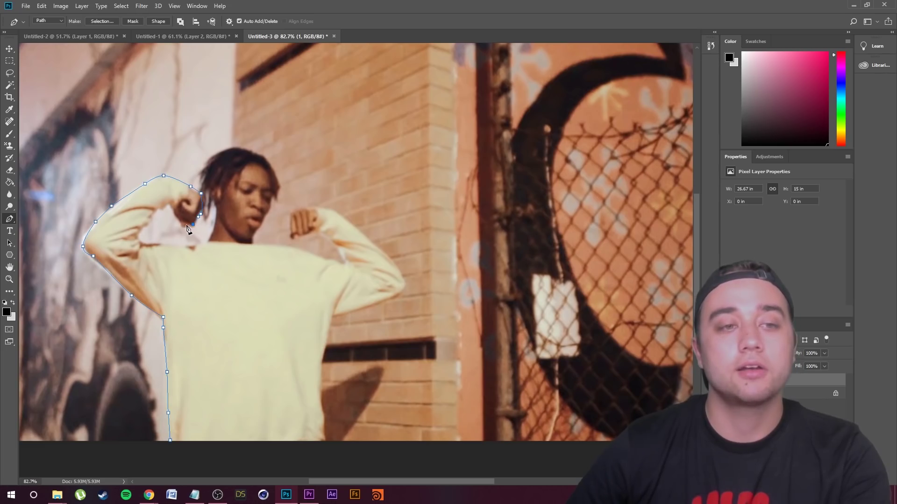
click(156, 213)
click(150, 219)
click(185, 244)
click(206, 241)
click(218, 211)
Continue the Pen tool path around the top of the head and down the face to the base of the neck
click(202, 168)
click(215, 154)
click(255, 151)
click(270, 160)
click(277, 178)
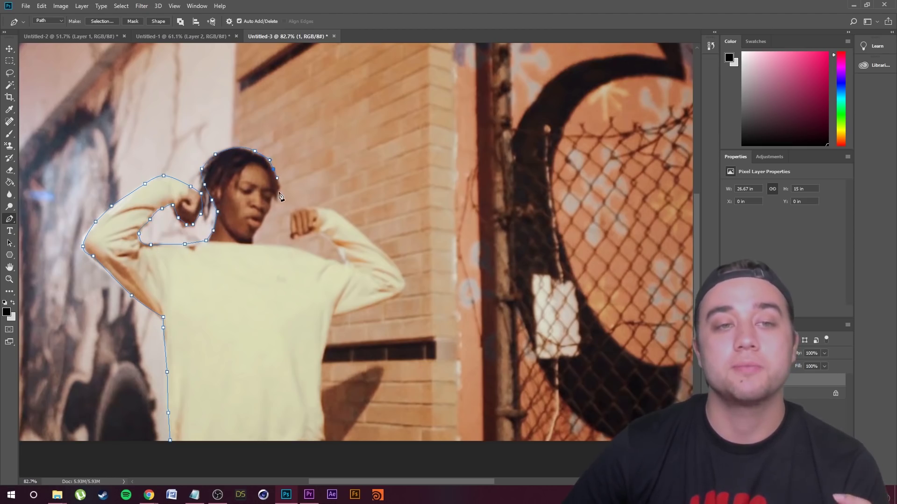
click(255, 237)
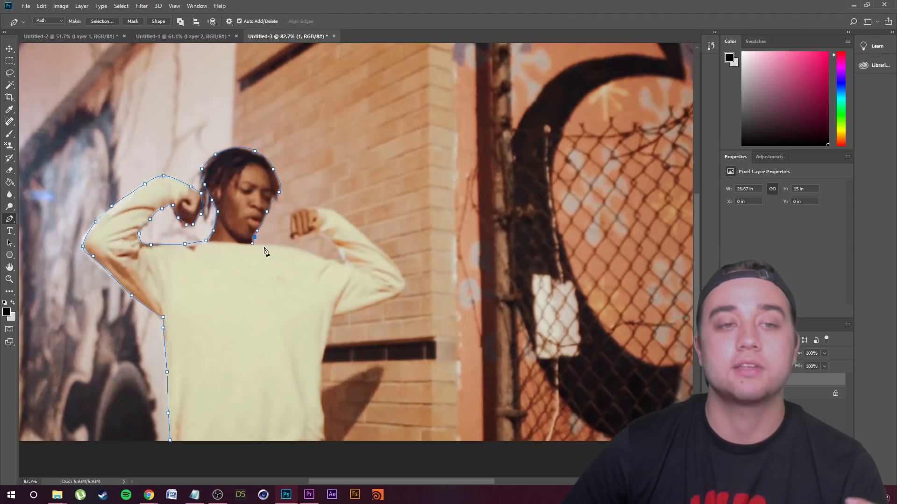
Continue the path along the shoulder, around the other fist and arm, and down the sweater, closing it below the canvas edge
key(ctrl+z)
drag(311, 254, 322, 257)
click(344, 263)
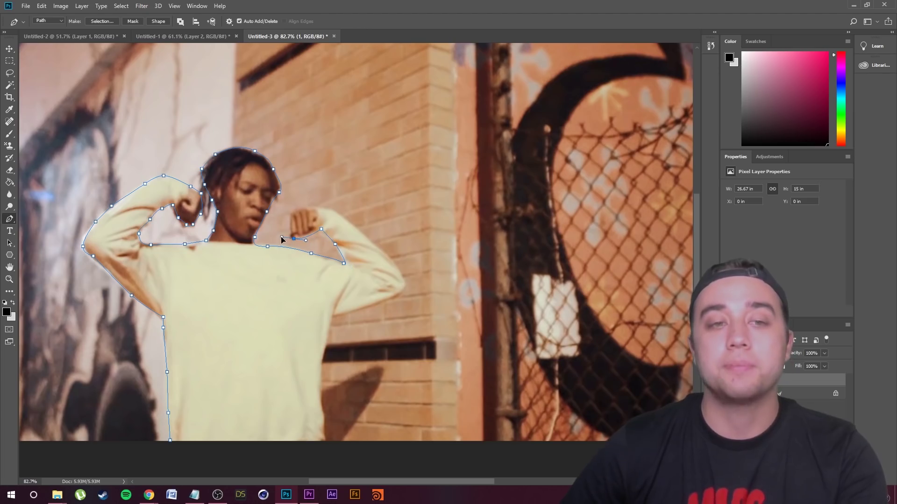
drag(288, 216, 294, 211)
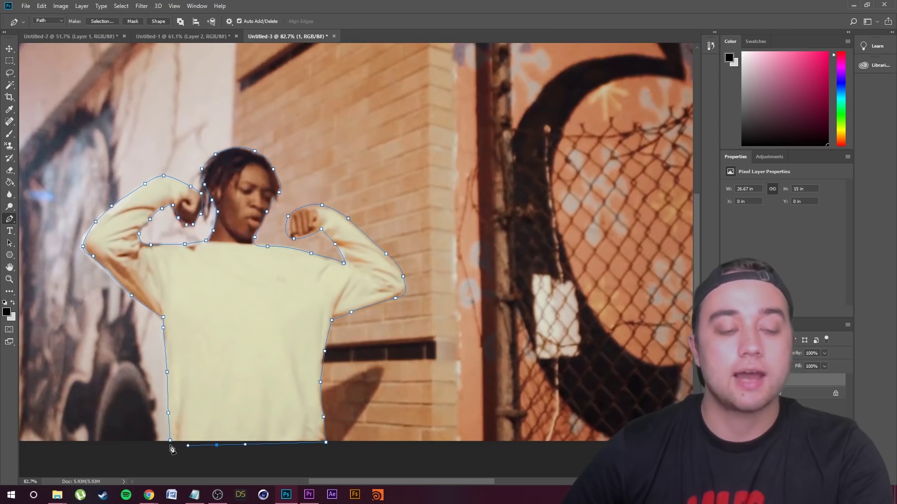
Convert the closed path into a new anti-aliased selection with 0 pixels feather, invert it and delete the background around the subject
right_click(262, 286)
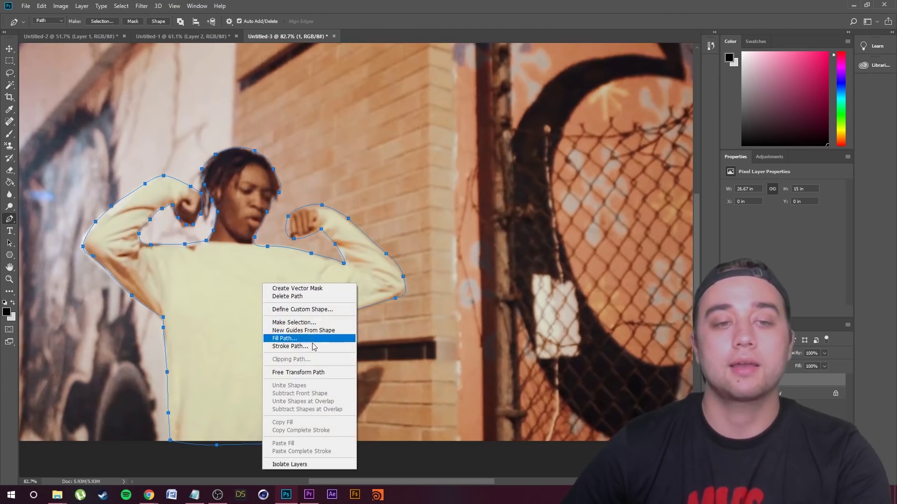
click(309, 325)
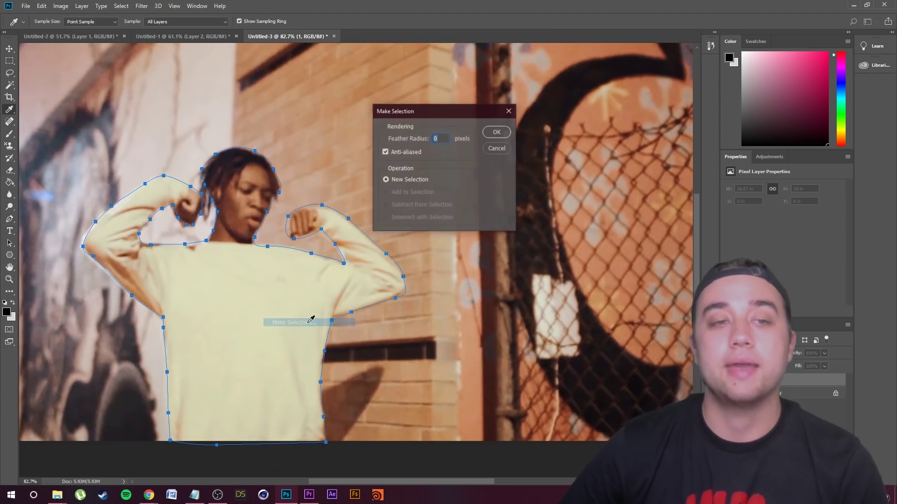
click(497, 133)
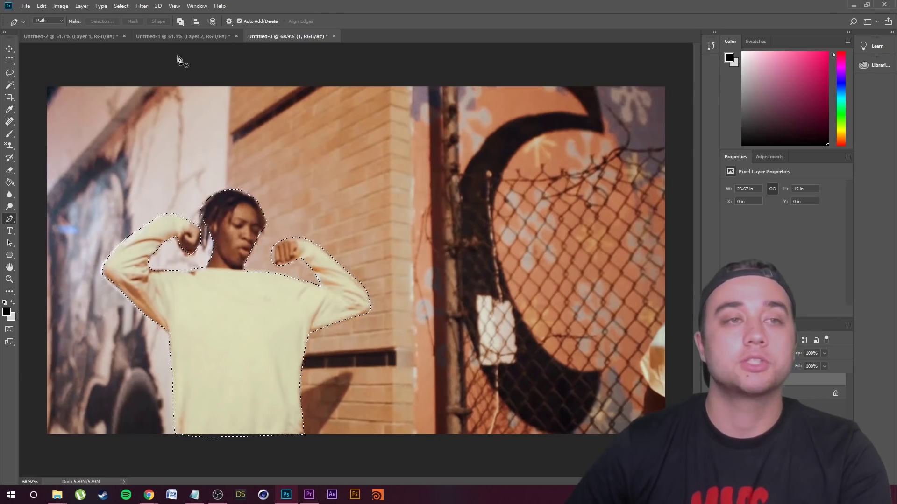
click(120, 6)
click(129, 43)
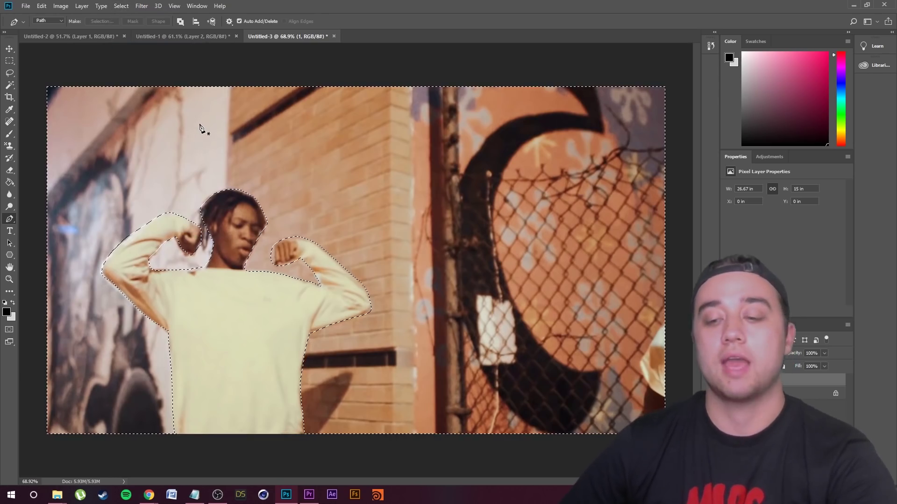
key(Delete)
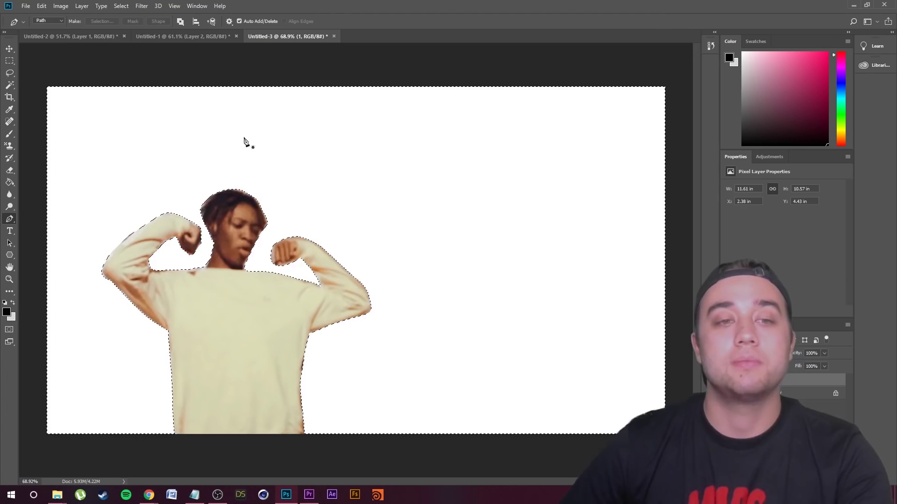
Feather the inverted selection by 4 pixels to soften the cutout's edges and deselect
click(121, 6)
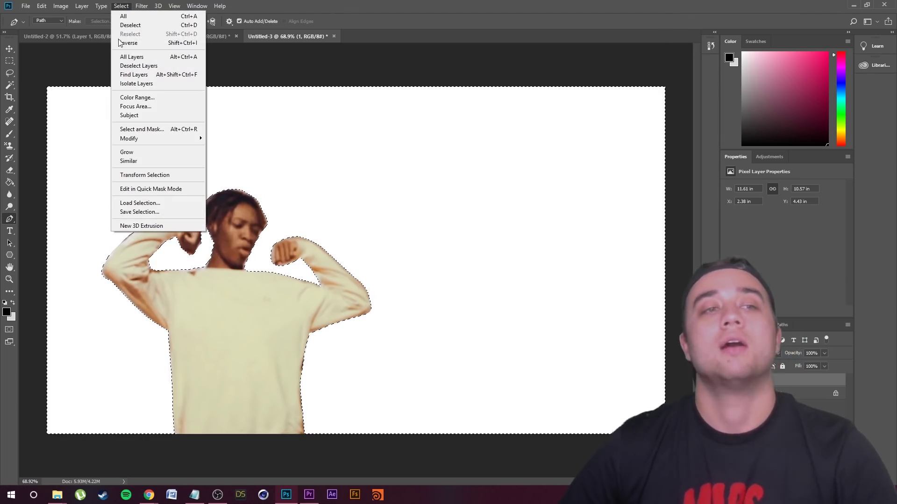
mouse_move(161, 142)
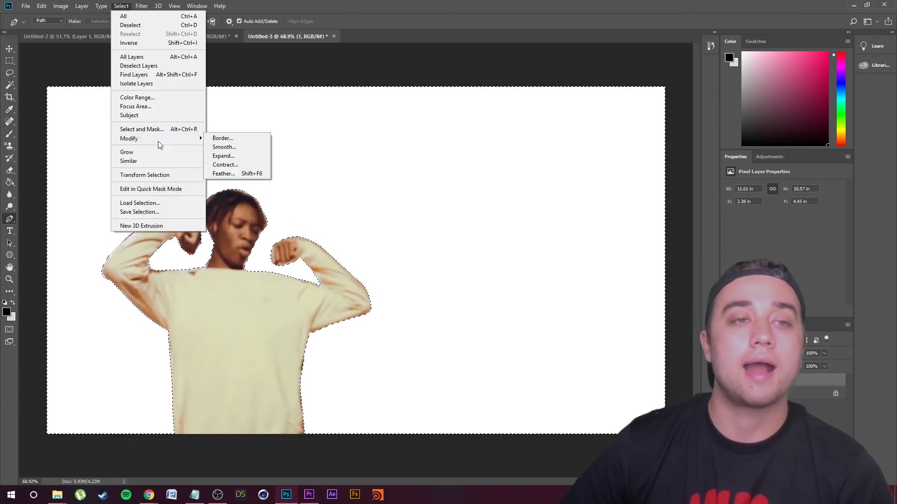
click(220, 173)
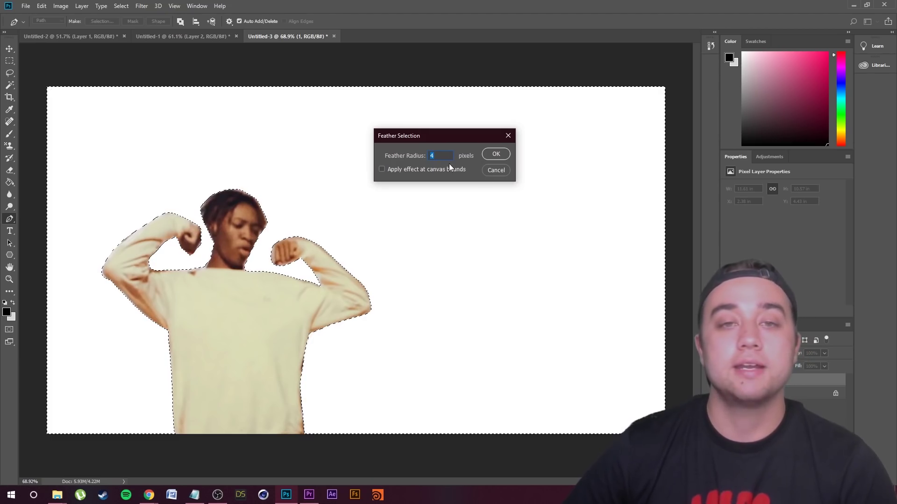
click(497, 155)
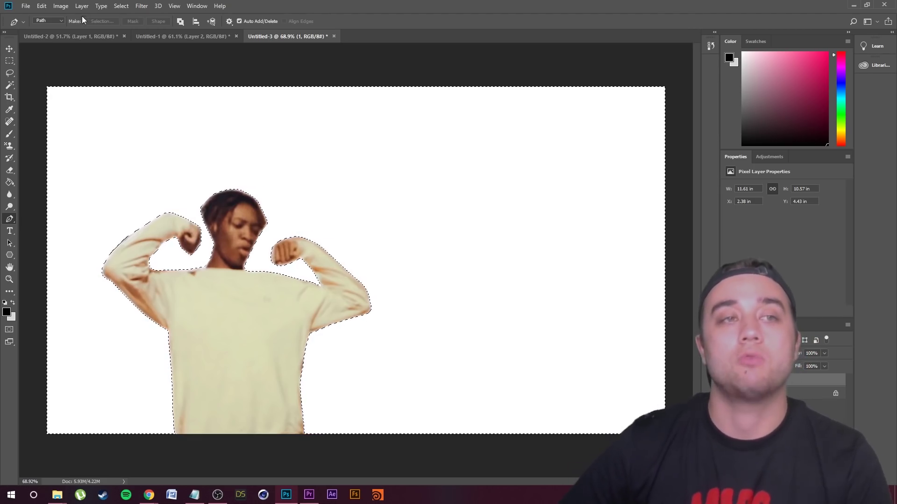
click(121, 6)
click(129, 24)
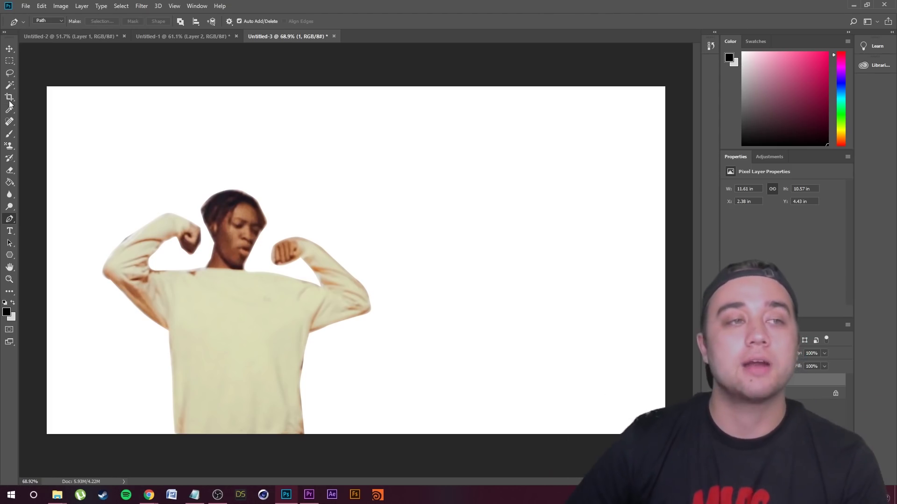
Switch to Chrome, search Google Images for "paper texture" and open the crumpled white paper image from freepik.com
click(15, 172)
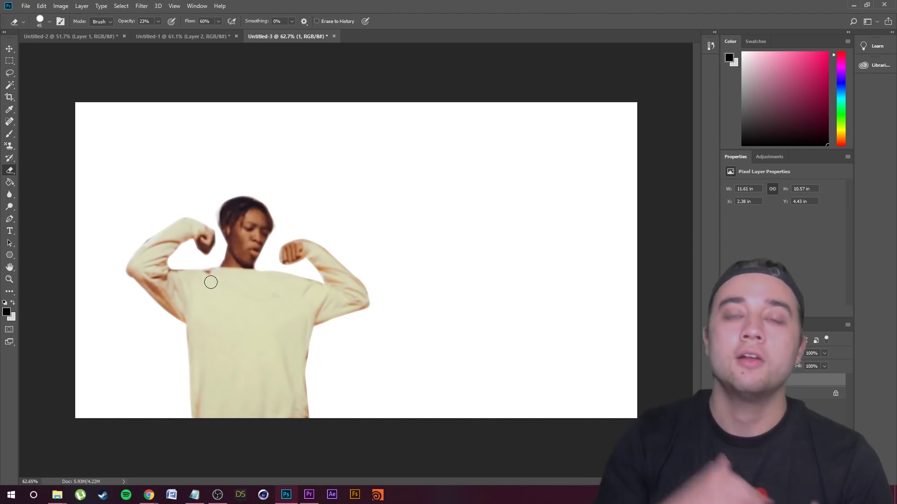
drag(896, 243, 640, 1)
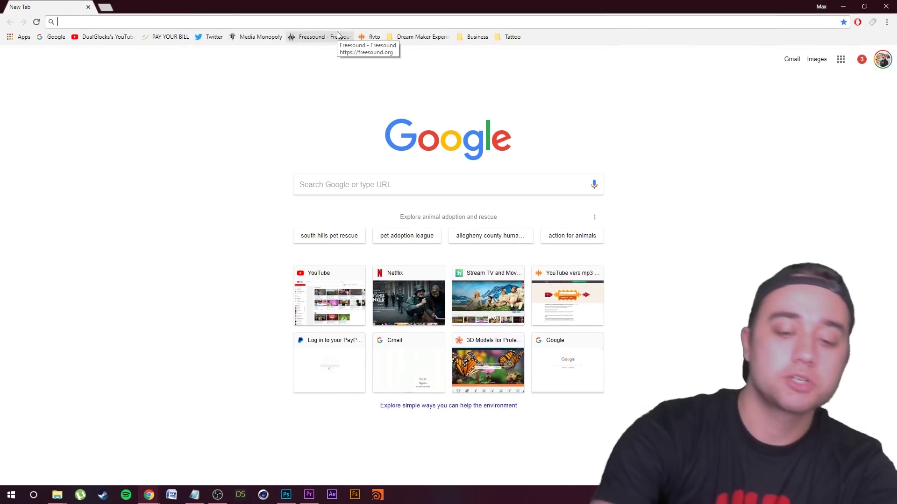
text(paper texture)
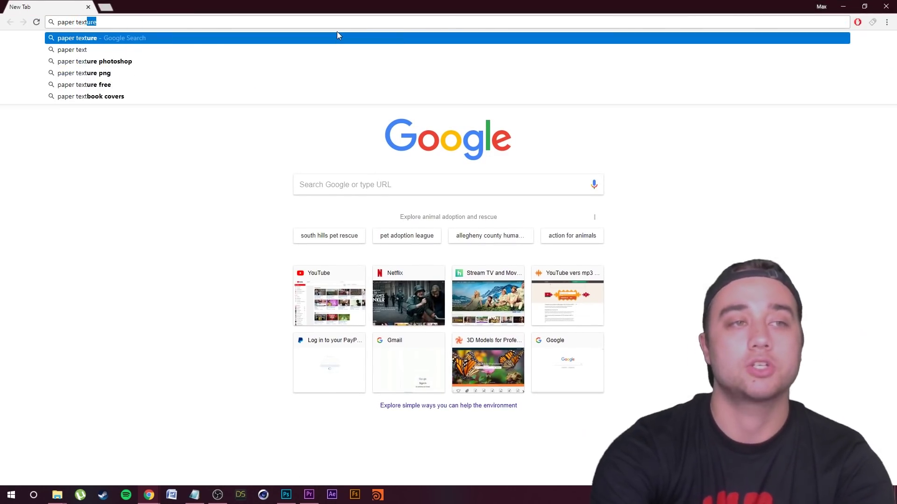
key(Return)
click(111, 93)
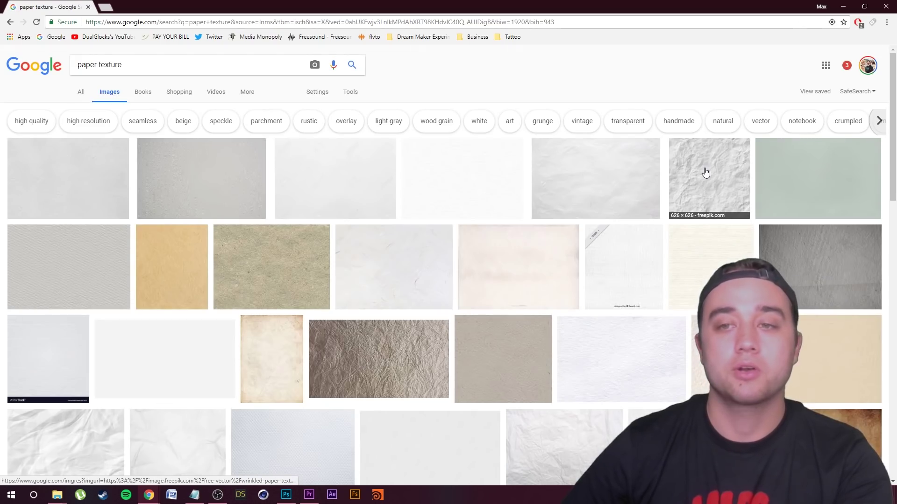
click(706, 173)
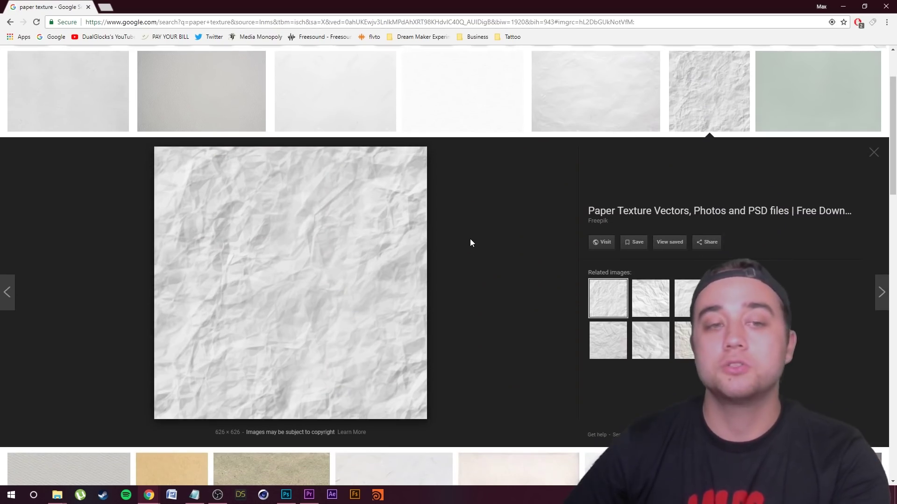
Copy the crumpled paper image to the clipboard and return to Photoshop
right_click(308, 253)
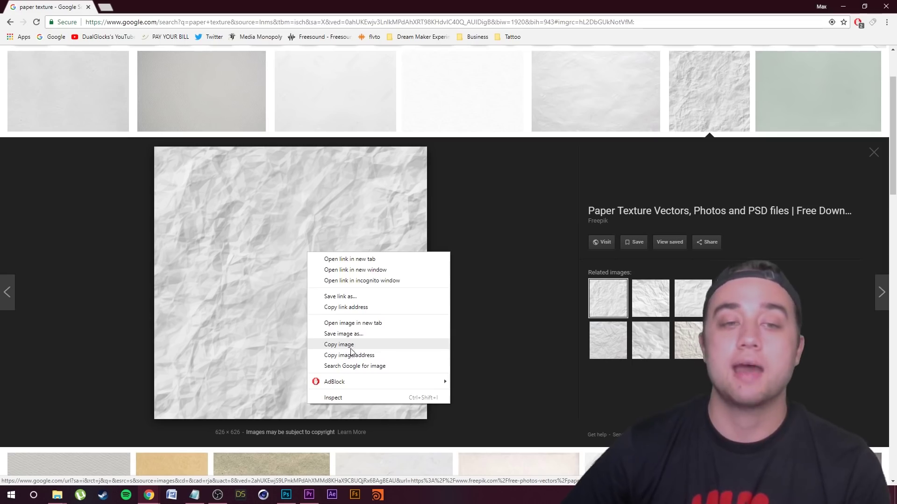
click(351, 349)
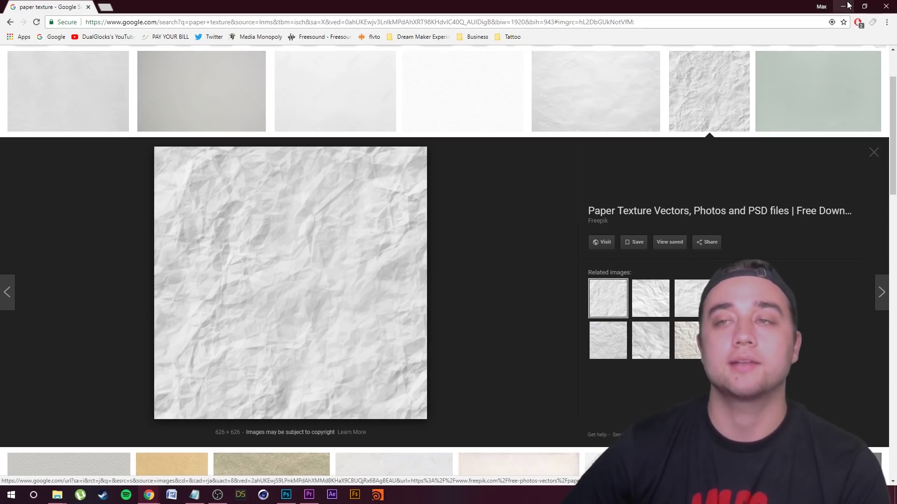
right_click(335, 244)
click(379, 337)
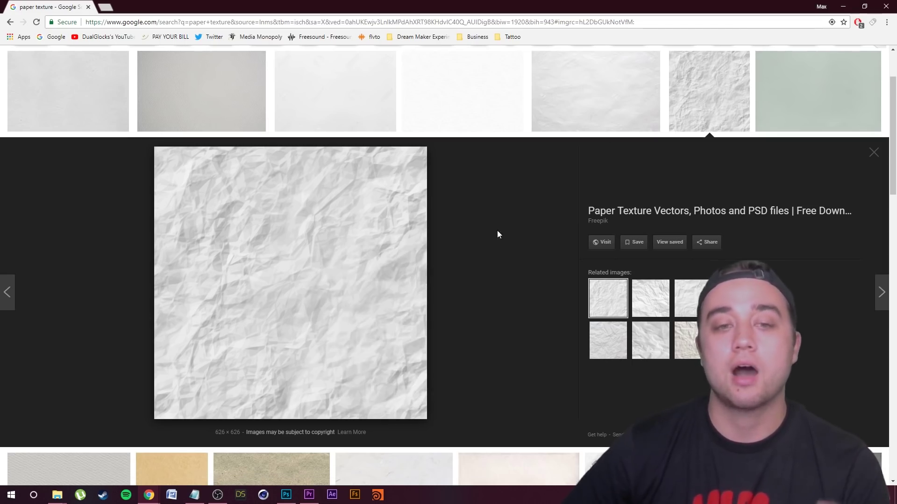
click(845, 6)
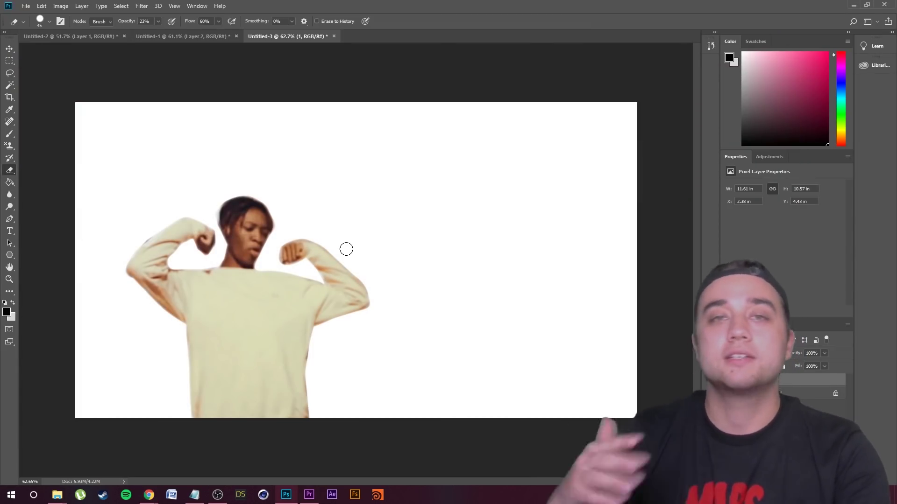
Paste the paper texture as a layer, scale it proportionally to about 156% and position it over the whole subject
key(ctrl+v)
key(ctrl+t)
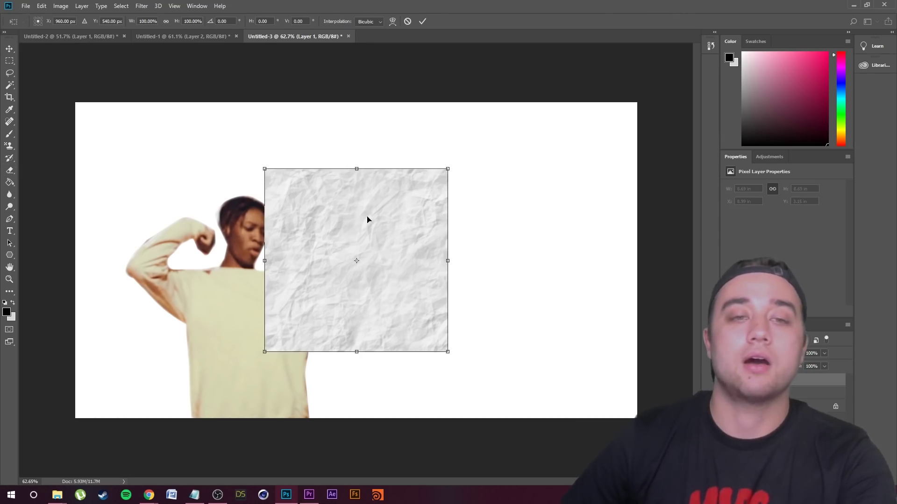
drag(446, 171, 554, 122)
drag(475, 186, 352, 255)
drag(393, 177, 369, 192)
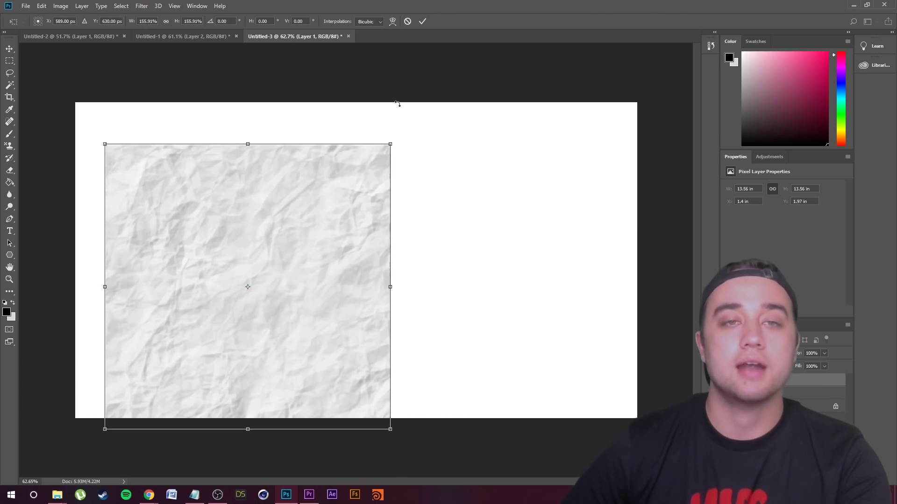
click(421, 22)
Set the paper texture layer's blending mode to Multiply
key(e)
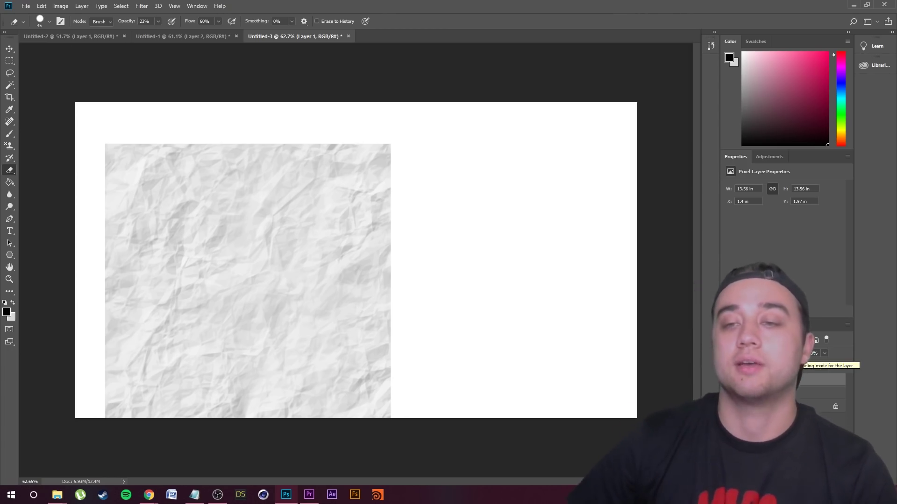
click(757, 353)
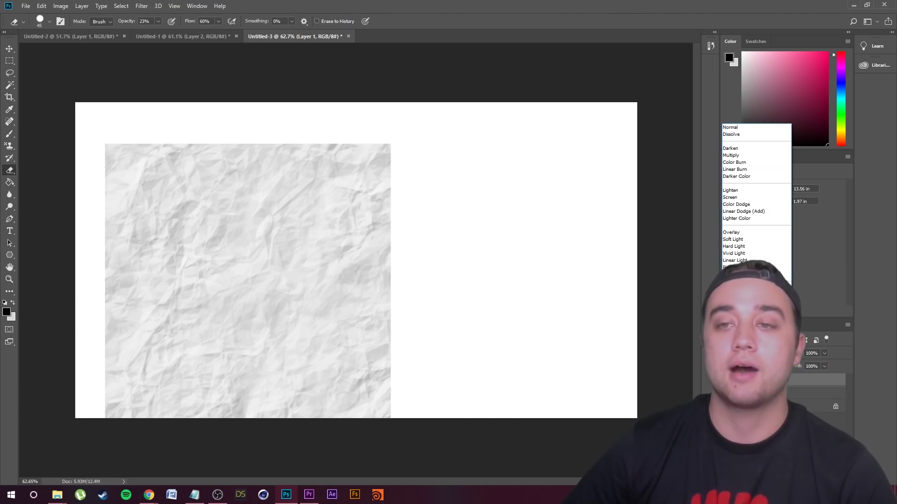
click(731, 155)
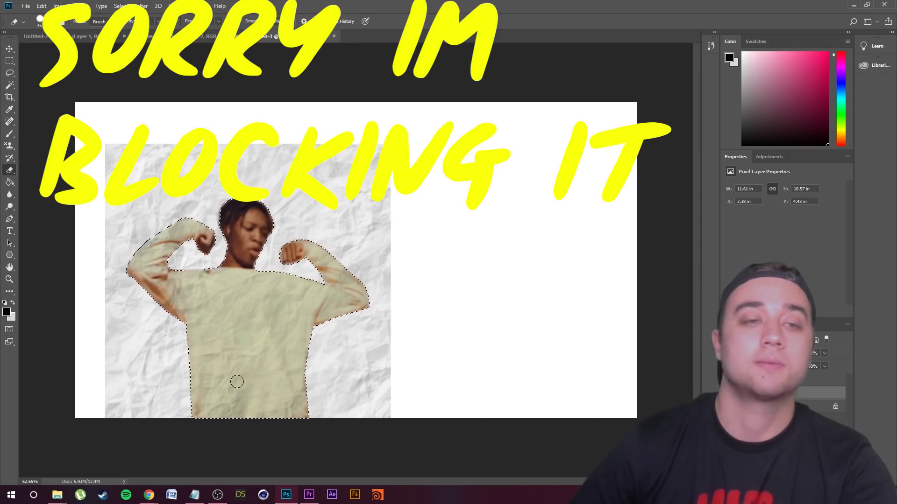
Invert the subject's outline selection, delete the paper texture outside the subject on the paper layer and deselect
click(121, 6)
click(133, 43)
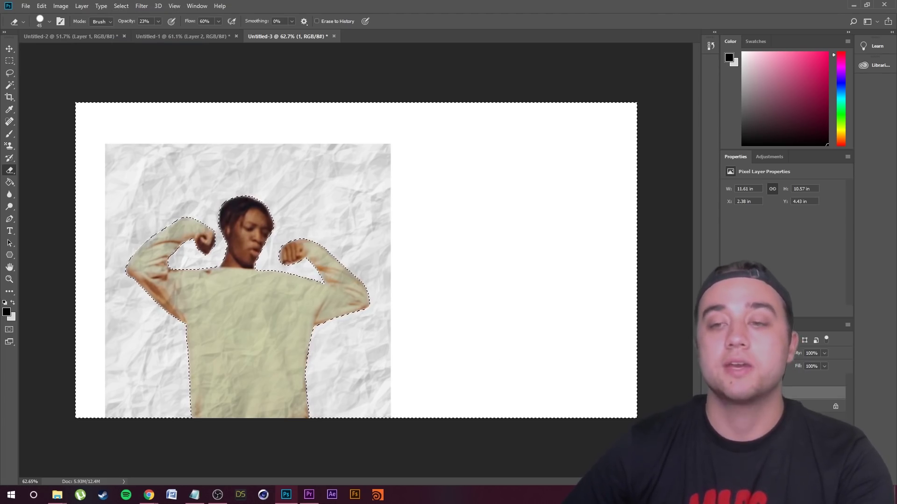
click(766, 380)
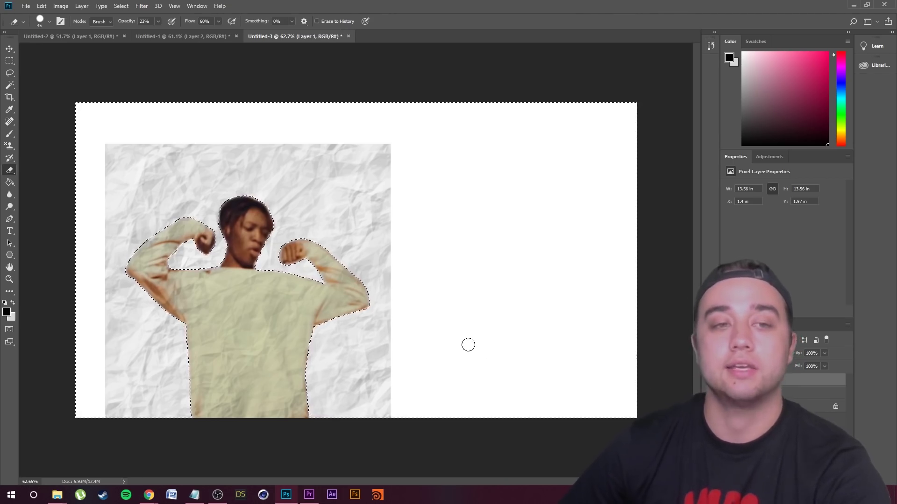
key(Delete)
key(ctrl+d)
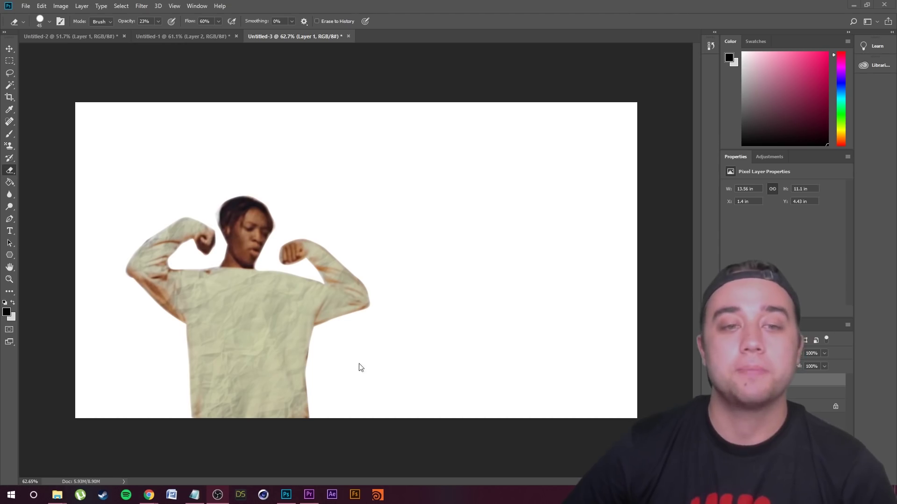
scroll(241, 357, up, 5)
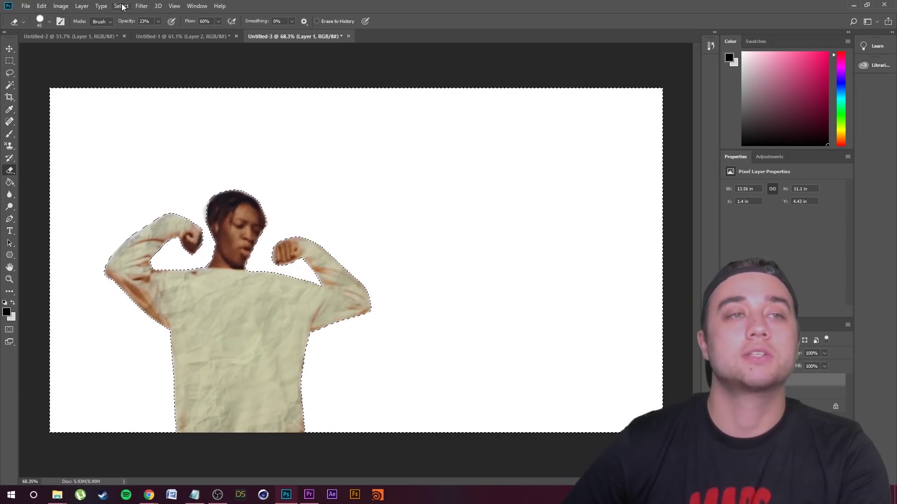
click(122, 6)
click(130, 23)
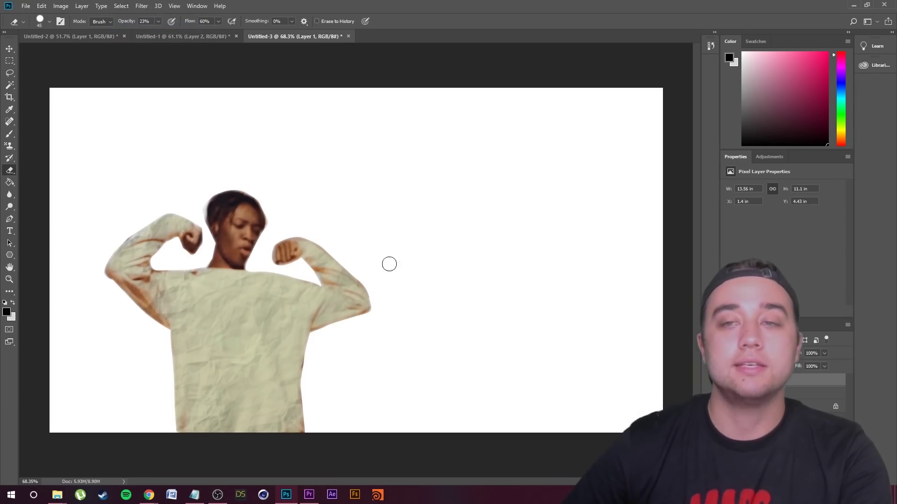
Add a Brightness/Contrast adjustment layer with Brightness 15 and Contrast -7
click(768, 157)
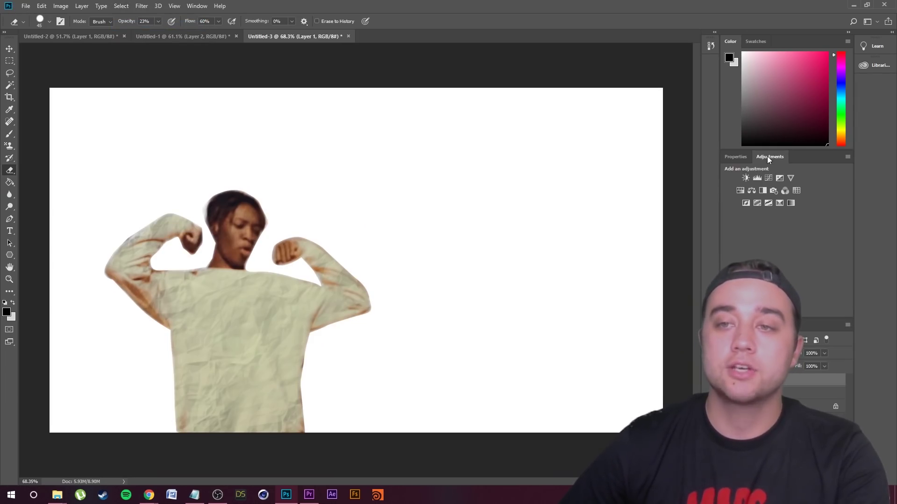
click(747, 177)
drag(785, 212, 775, 230)
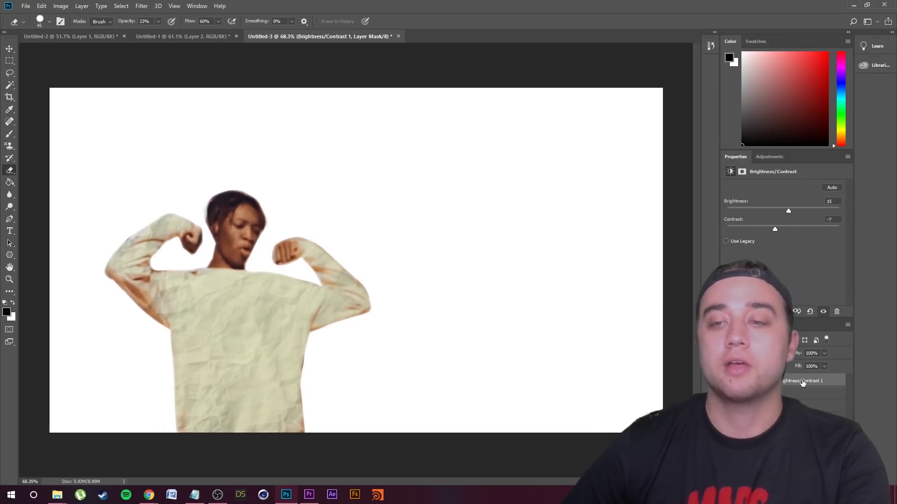
click(770, 157)
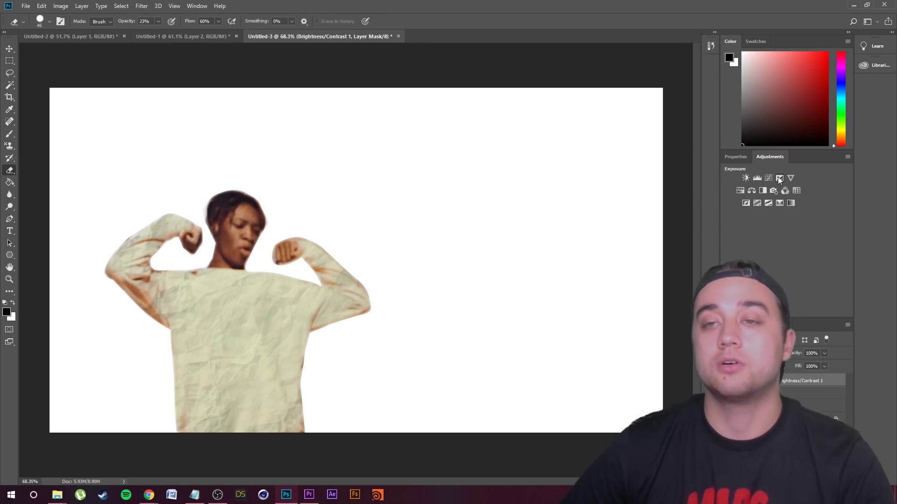
click(739, 192)
drag(783, 241, 758, 240)
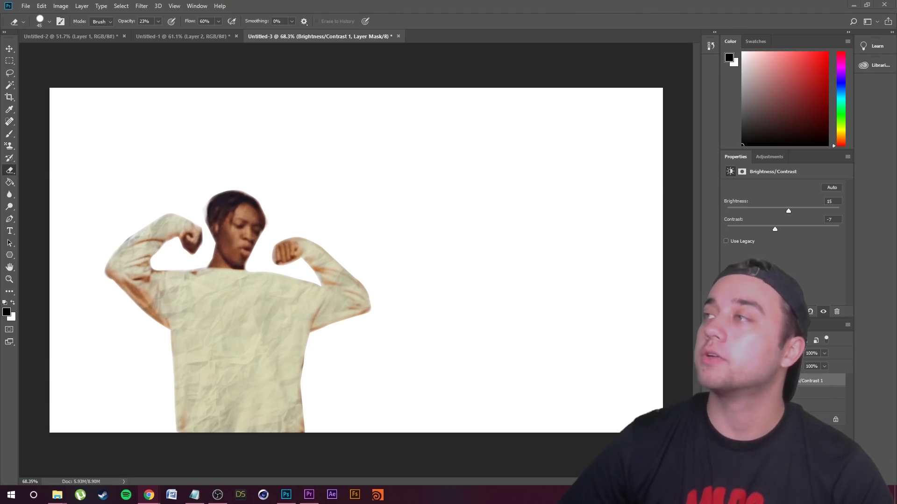
Switch to Chrome and compare the paper rip image results, opening the Black Torn Paper Borders picture from Colourbox
click(148, 495)
scroll(361, 319, down, 1)
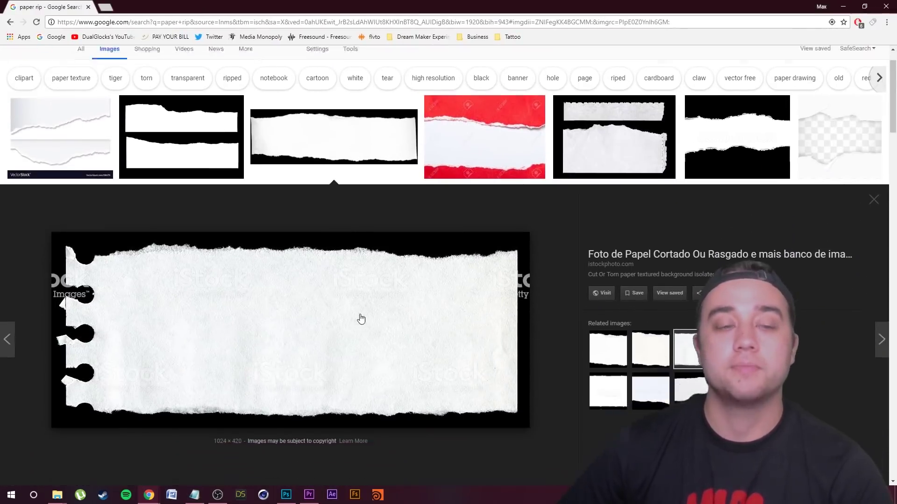
scroll(361, 319, up, 1)
click(729, 182)
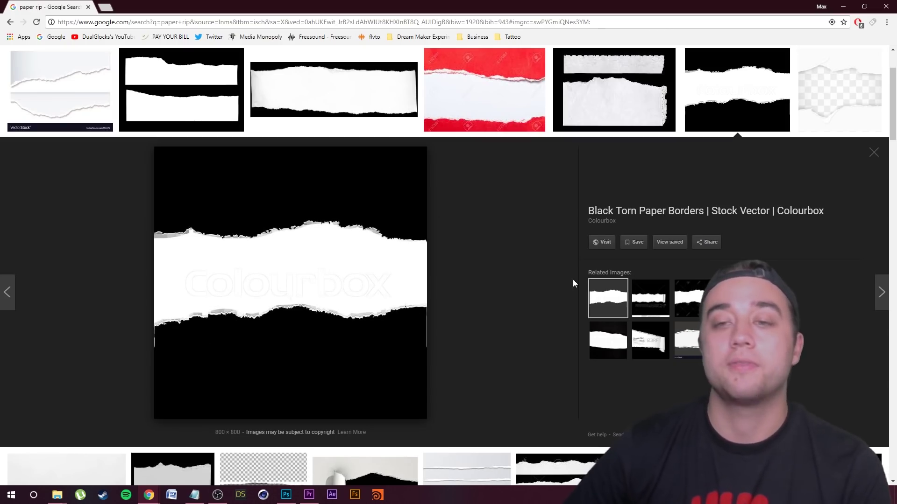
scroll(515, 277, up, 1)
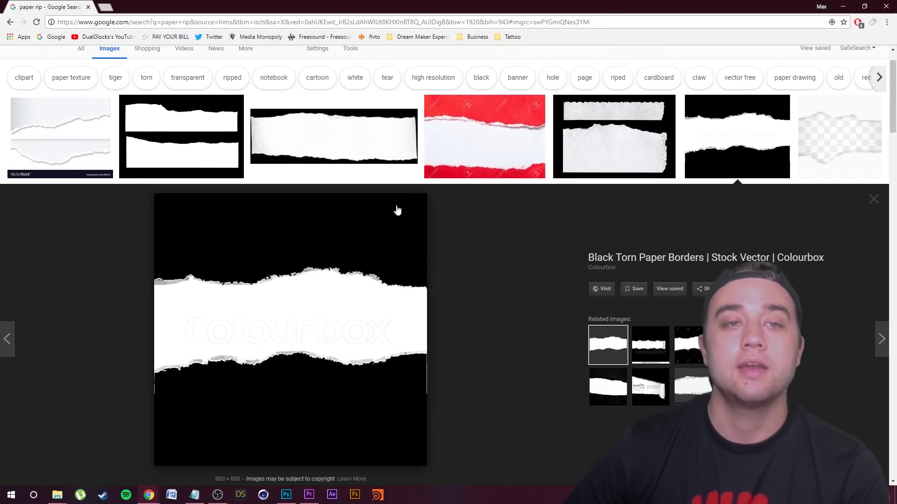
click(345, 143)
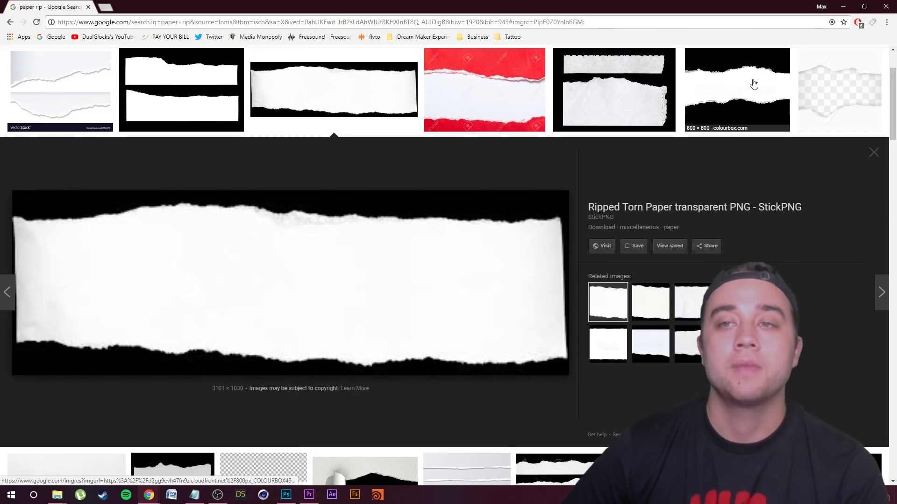
click(754, 84)
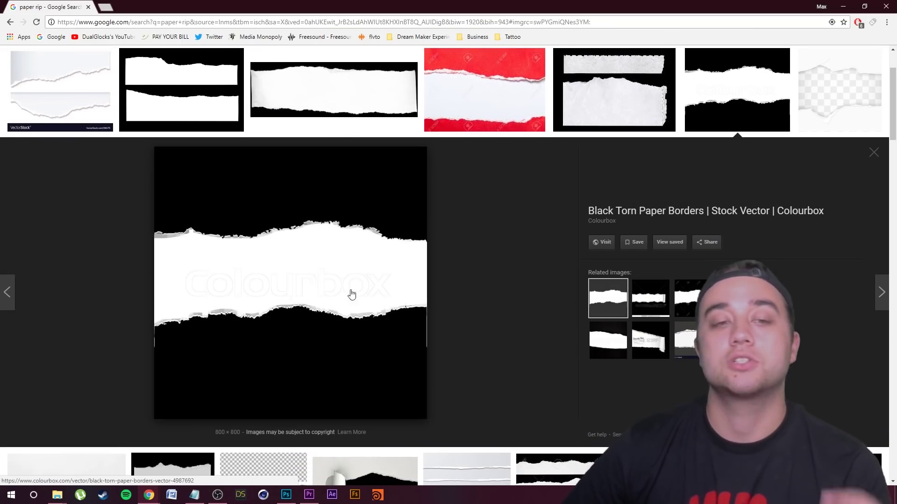
Copy the Black Torn Paper Borders image and paste it as a new layer into the subject's Photoshop document
right_click(286, 261)
click(324, 357)
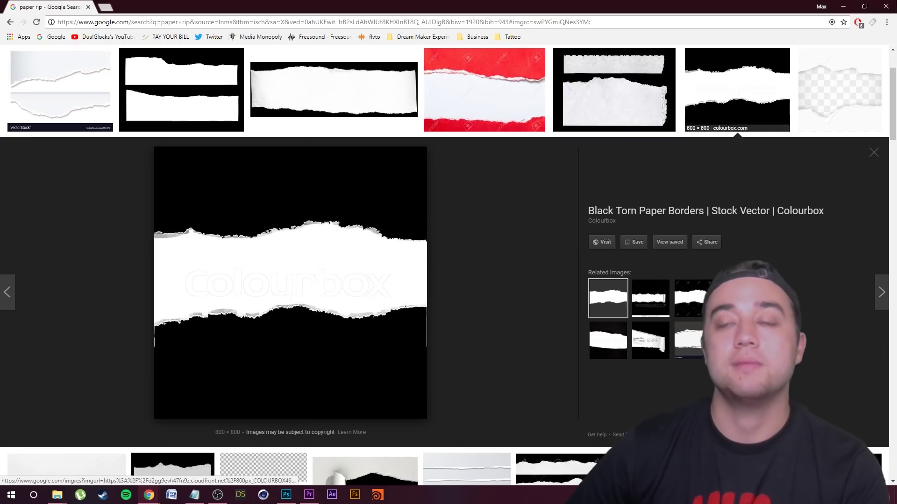
click(844, 6)
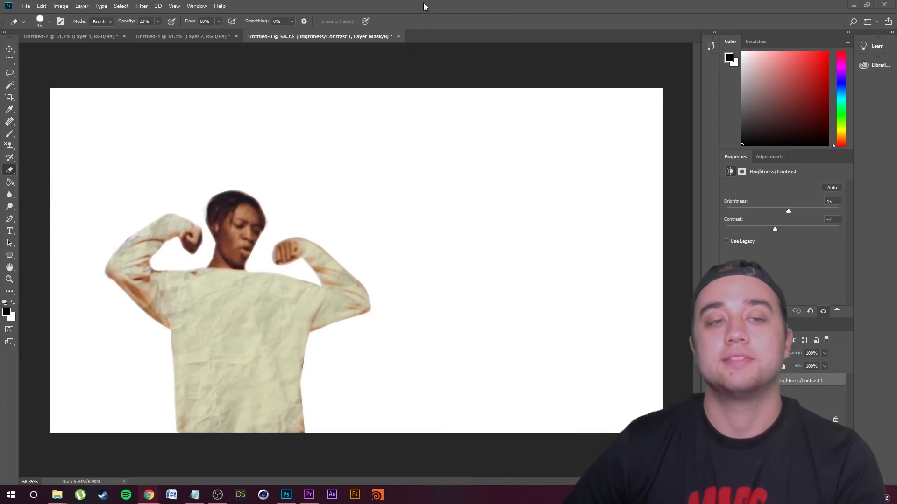
key(ctrl+v)
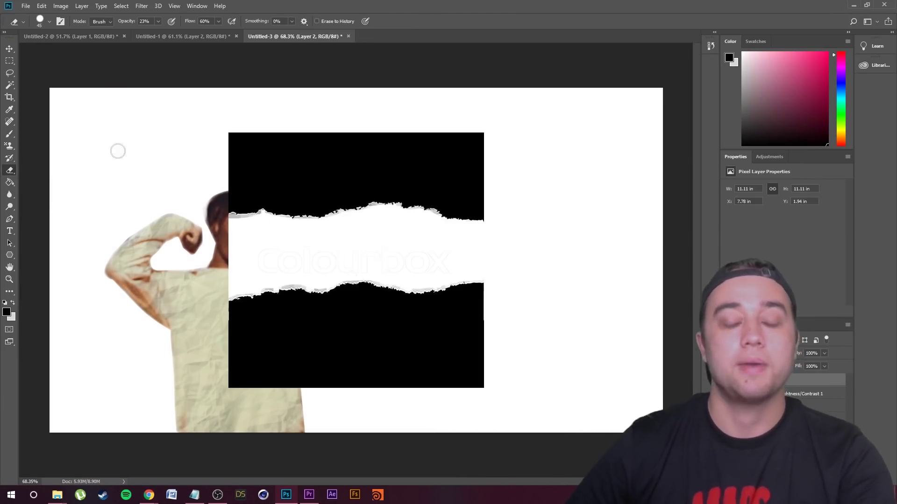
Select and delete the black areas above and below the torn-paper strip with the Magic Wand, and deselect
click(9, 84)
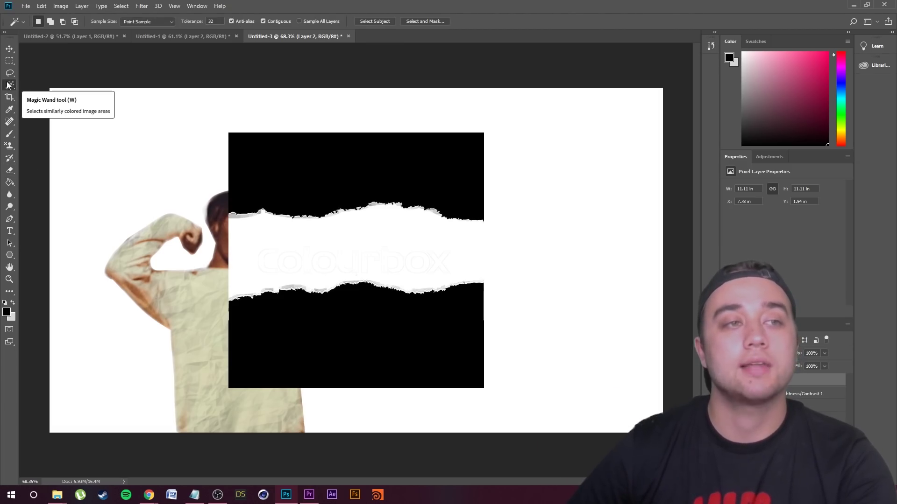
click(351, 159)
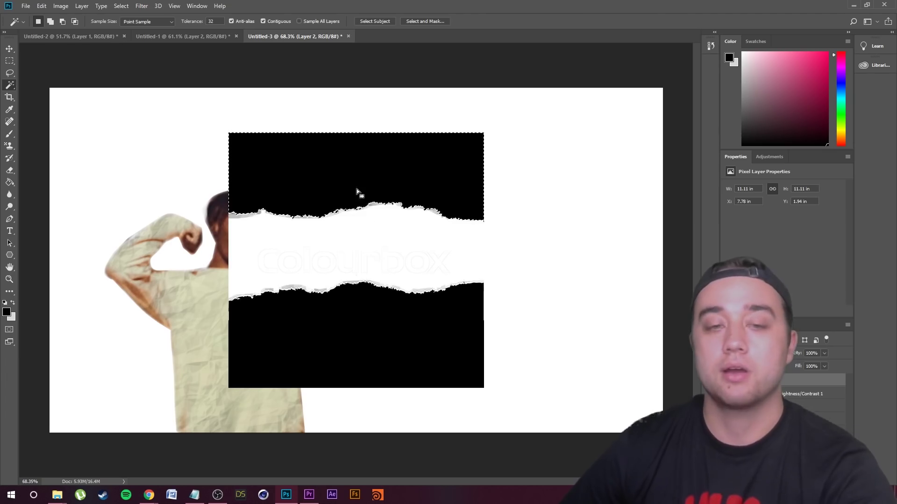
key(Delete)
click(386, 343)
key(Delete)
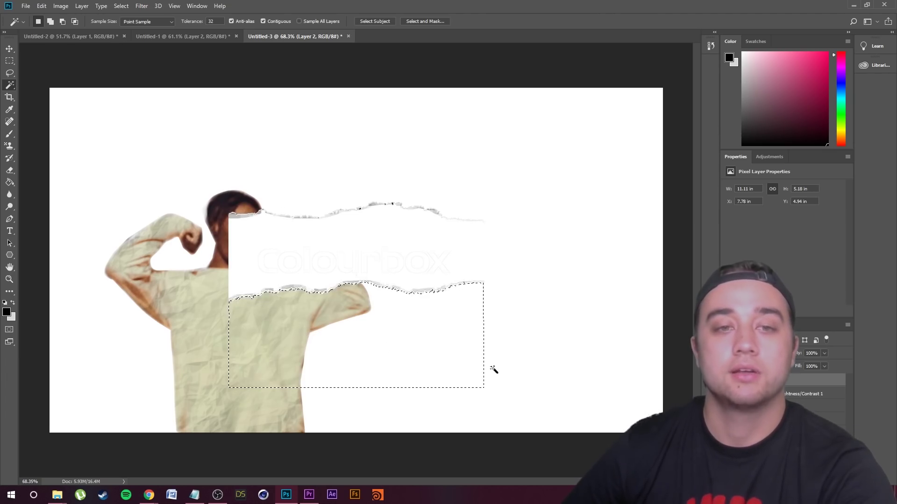
click(121, 6)
click(126, 25)
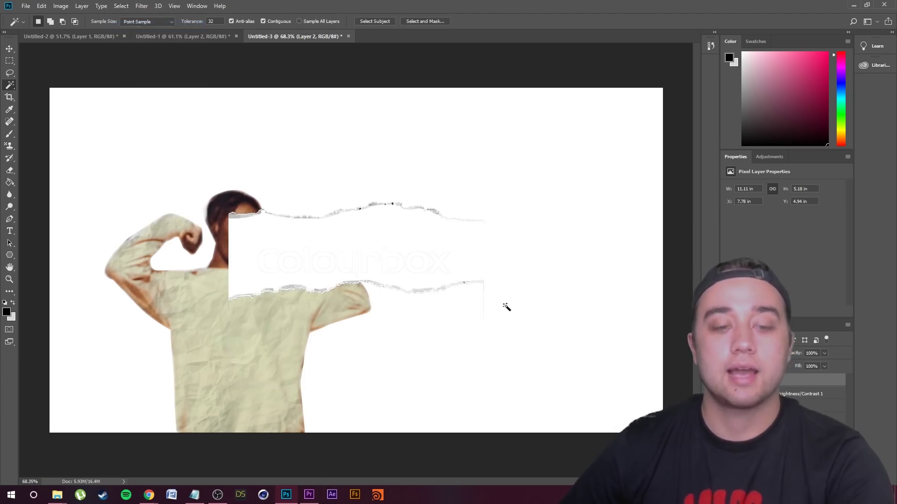
Transform the torn-paper strip to about 11.2 × 5.3 in and position it over the subject's head
key(ctrl+t)
drag(402, 254, 242, 366)
drag(384, 361, 510, 441)
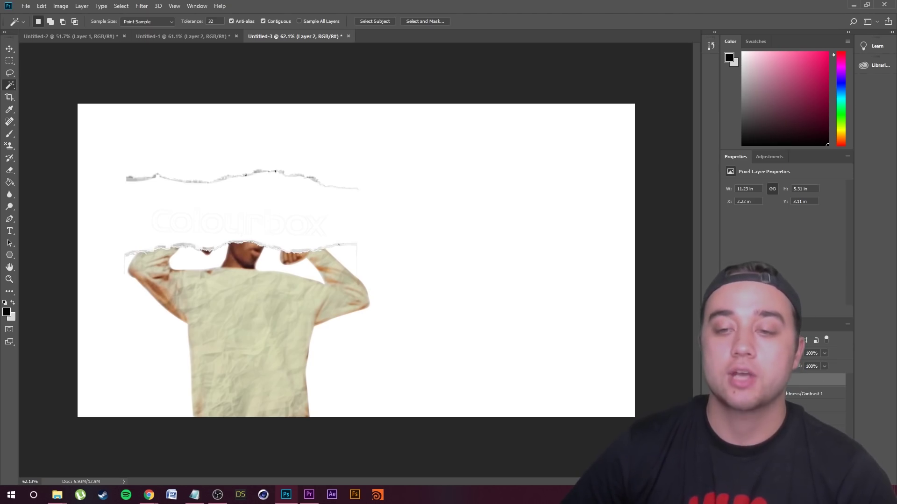
Hide the white background layer and move the torn-paper layer, named rips, beneath the subject's layers
click(726, 432)
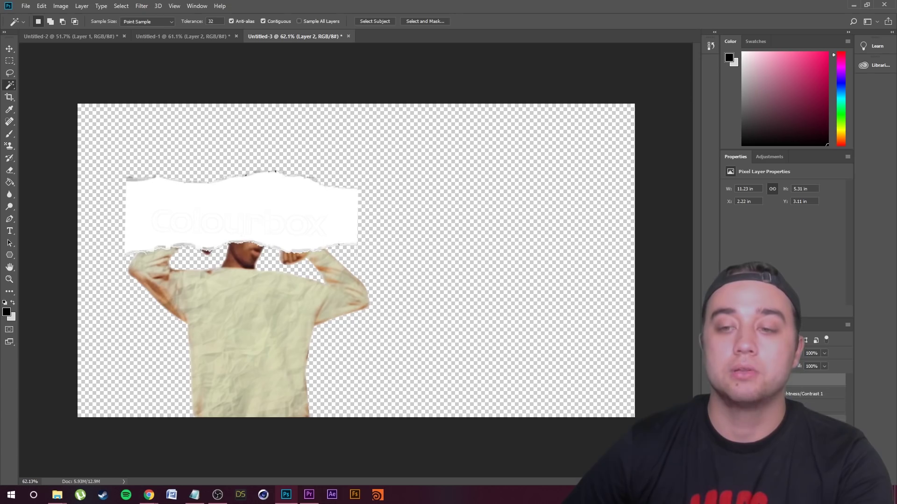
drag(771, 380, 770, 423)
click(771, 448)
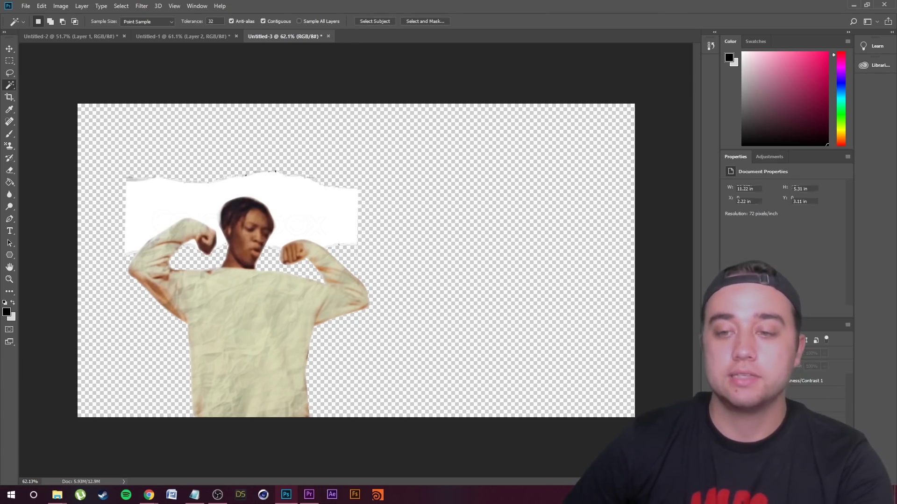
Transform the rips layer to about 103% width and 121% height behind the subject's head and shoulders
key(ctrl+t)
drag(310, 215, 312, 279)
mouse_move(360, 238)
mouse_down()
mouse_move(472, 172)
mouse_move(405, 231)
mouse_move(416, 208)
mouse_move(370, 224)
mouse_up()
drag(328, 260, 349, 237)
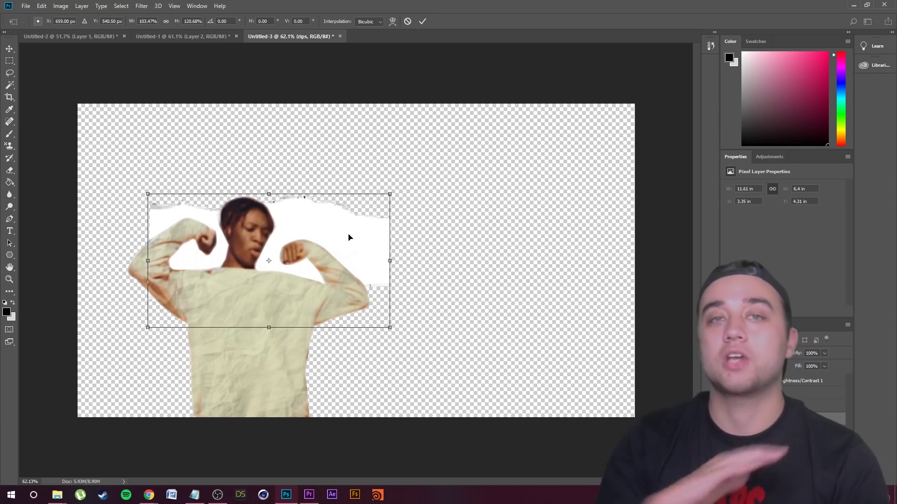
Rotate the rips strip to about -89°, narrow it to about 2.67 × 6.35 in and fit it along the torso's left edge
drag(430, 314, 467, 256)
drag(477, 453, 311, 262)
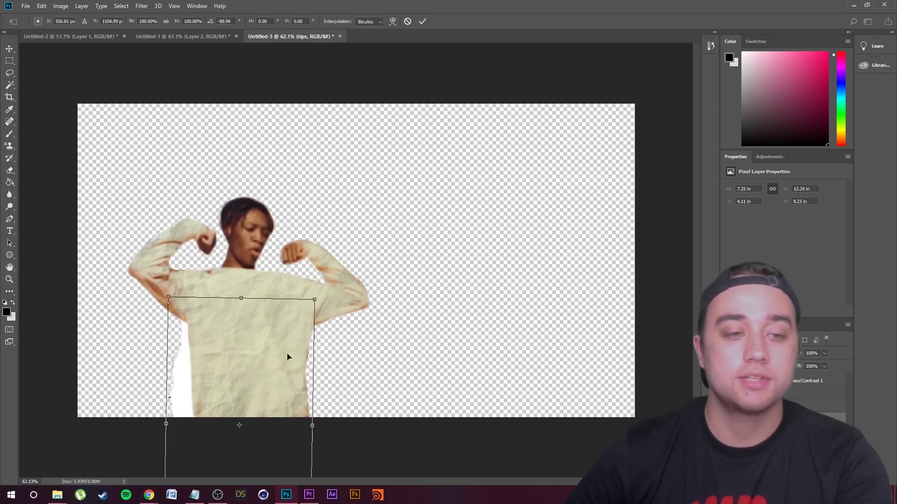
drag(287, 356, 304, 297)
drag(310, 262, 247, 374)
drag(213, 420, 208, 402)
click(422, 22)
key(w)
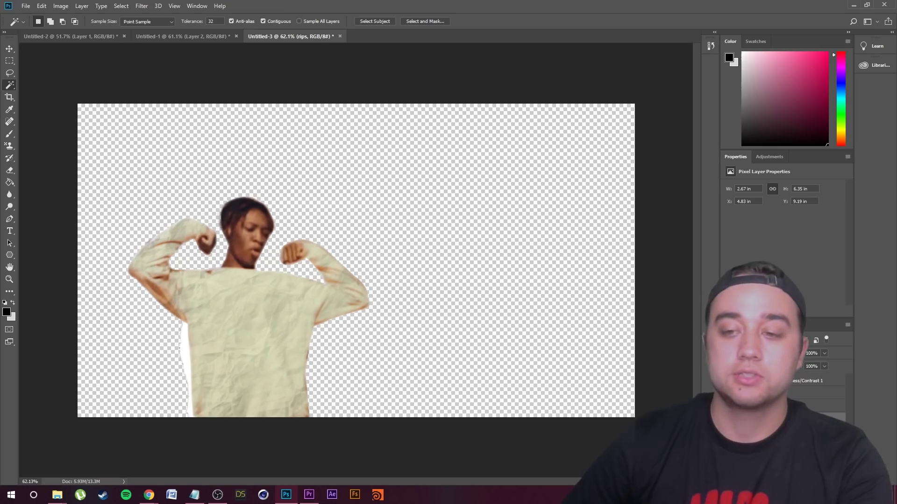
Duplicate the rips layer and rotate and position the copy under the subject's raised arm on the left
key(ctrl+j)
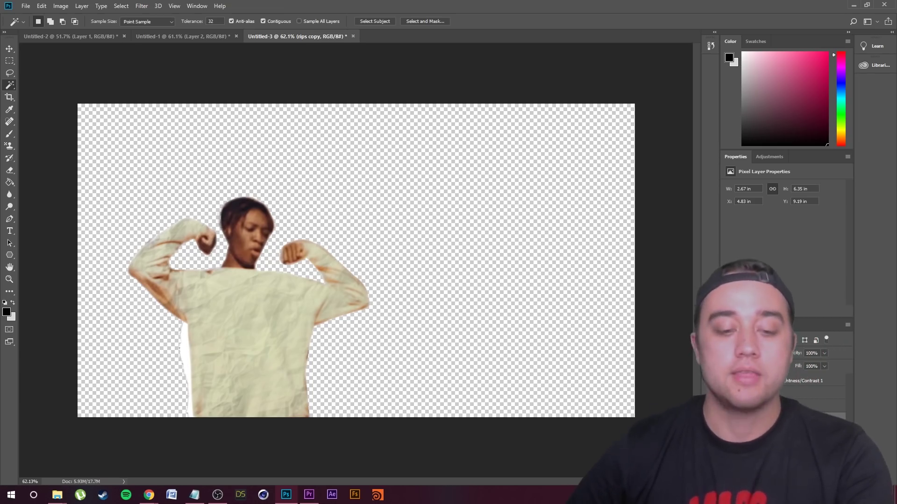
key(ctrl+t)
drag(211, 323, 182, 265)
drag(247, 300, 229, 254)
mouse_move(197, 276)
mouse_down()
mouse_move(192, 300)
mouse_move(197, 283)
mouse_up()
drag(179, 299, 150, 306)
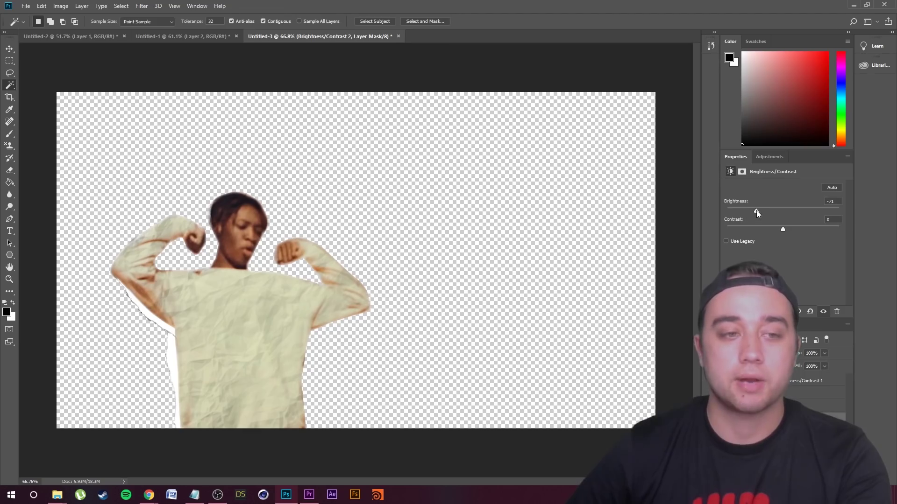
Add a Brightness/Contrast adjustment above the original rips layer with Brightness -60
click(801, 432)
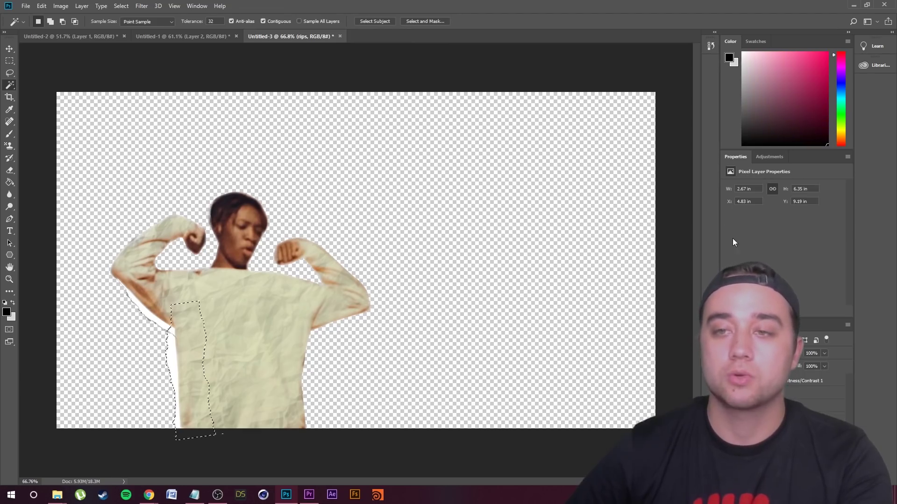
click(746, 178)
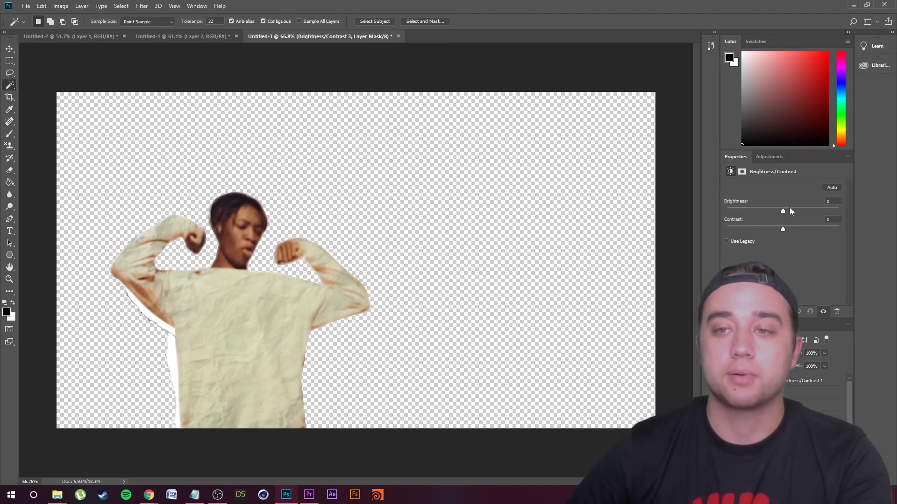
drag(765, 211, 761, 213)
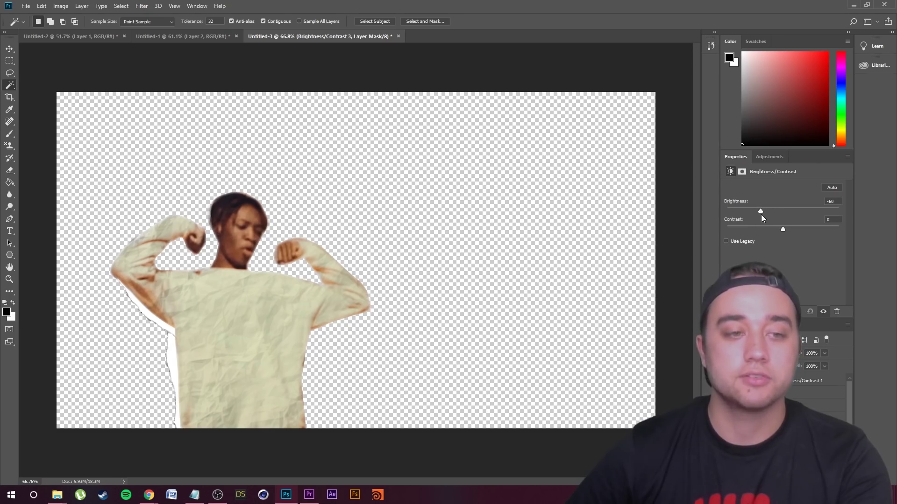
Fit more copies of the rips strip along the torso's right edge and the right arm, rotating the arm's outer piece about 65°
scroll(126, 407, up, 3)
scroll(127, 407, down, 3)
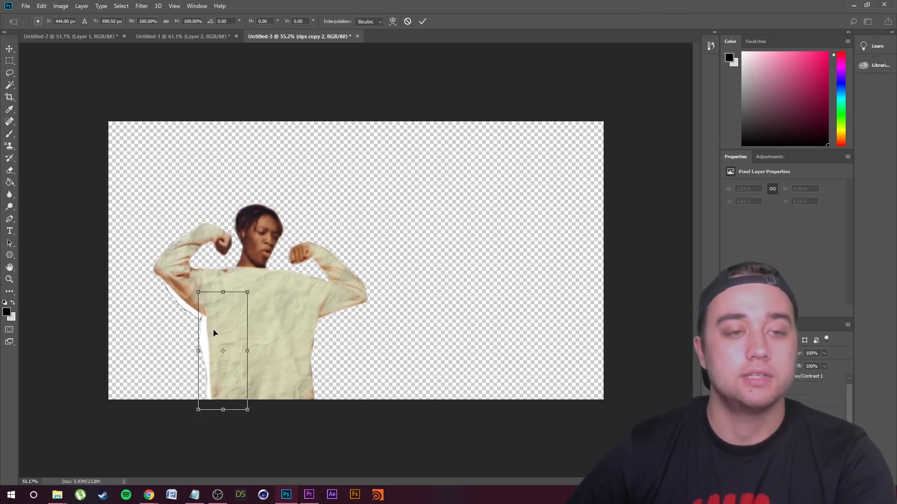
drag(226, 350, 234, 264)
drag(286, 253, 232, 451)
drag(246, 268, 343, 377)
drag(411, 358, 320, 324)
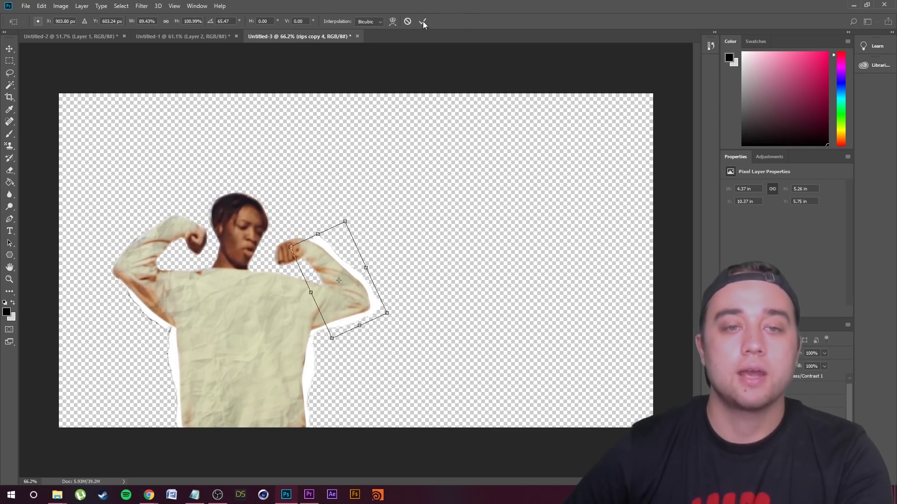
click(424, 22)
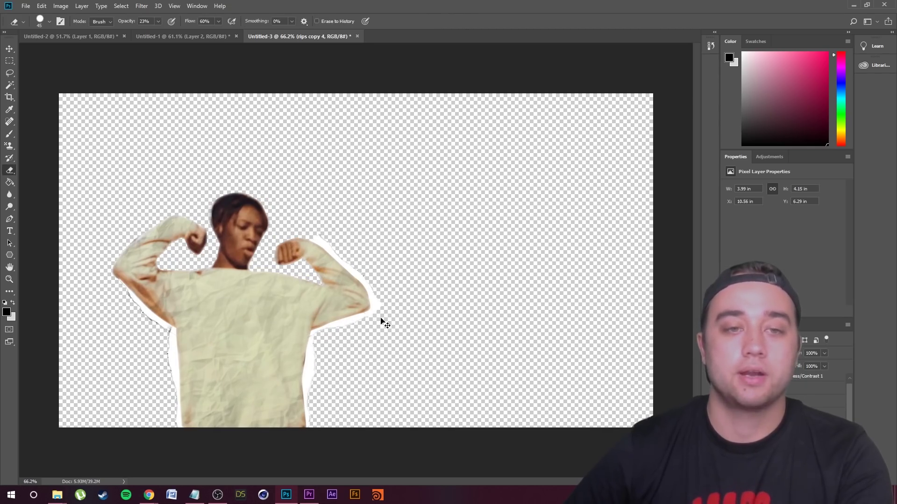
Lasso and delete the excess white paper corners at the right arm's elbow and above its forearm, and deselect
scroll(434, 315, up, 4)
scroll(425, 292, up, 1)
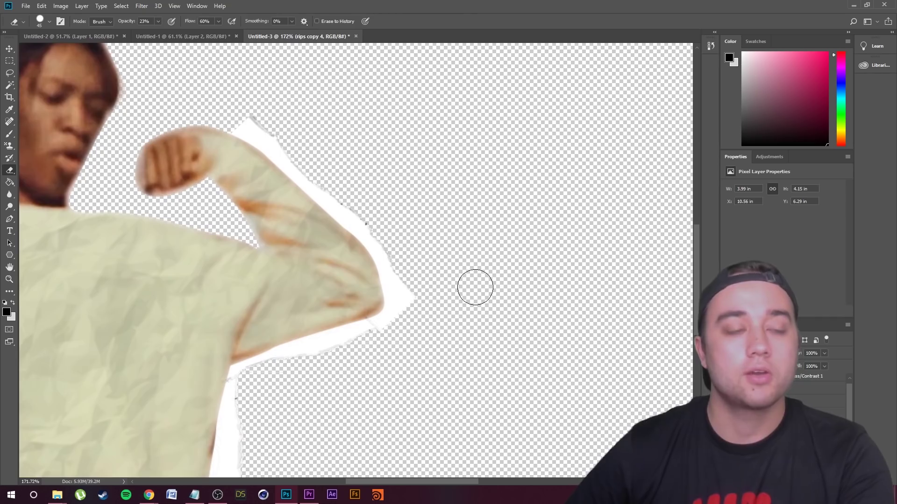
click(10, 73)
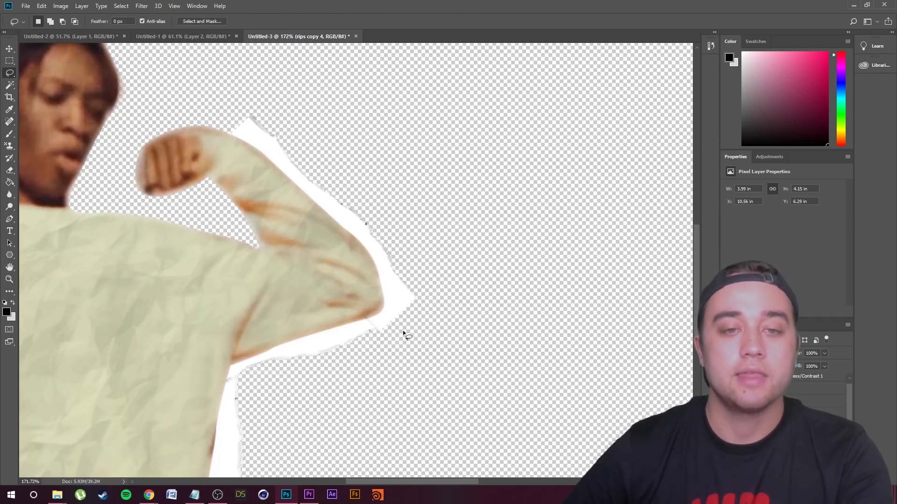
drag(419, 318, 421, 322)
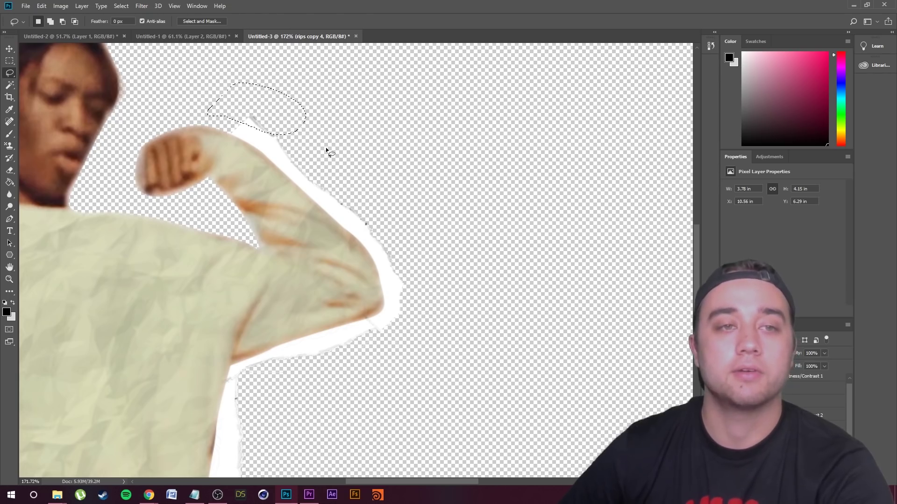
click(121, 6)
click(131, 24)
Rotate a copy of the rips strip to about -147° and fit it around the raised fist on the left
scroll(211, 272, down, 3)
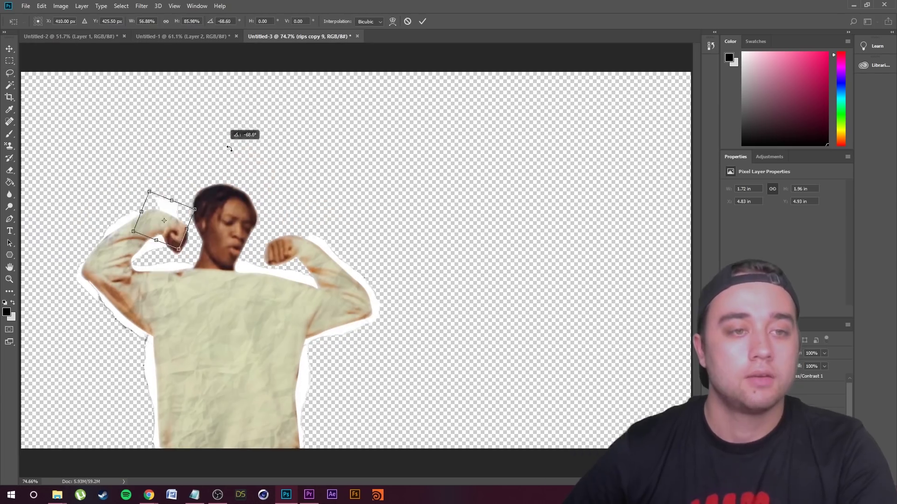
drag(189, 139, 109, 168)
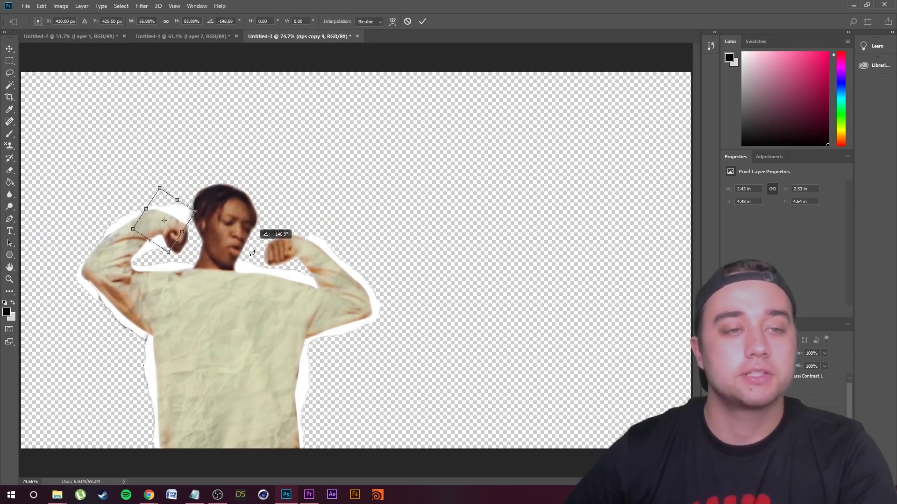
drag(182, 238, 171, 270)
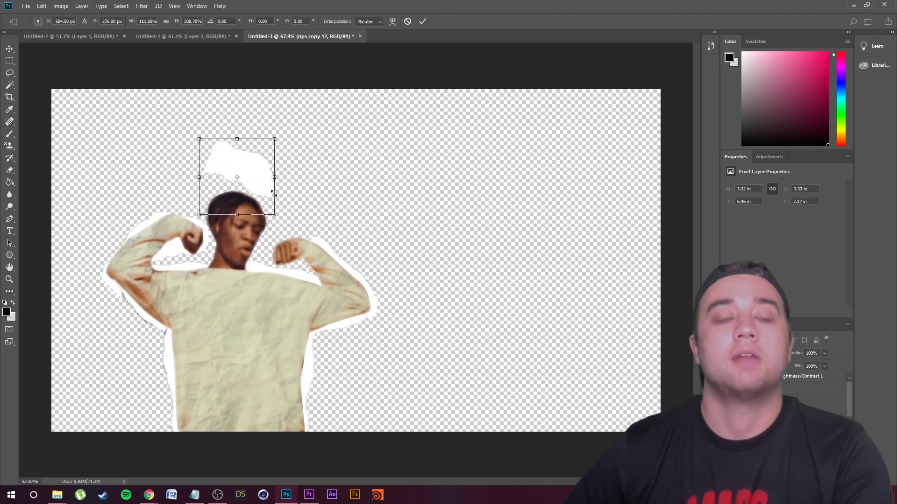
Scale the rips copy above the head to about 126% by 197% and warp it down around both sides of the head
drag(277, 168, 284, 175)
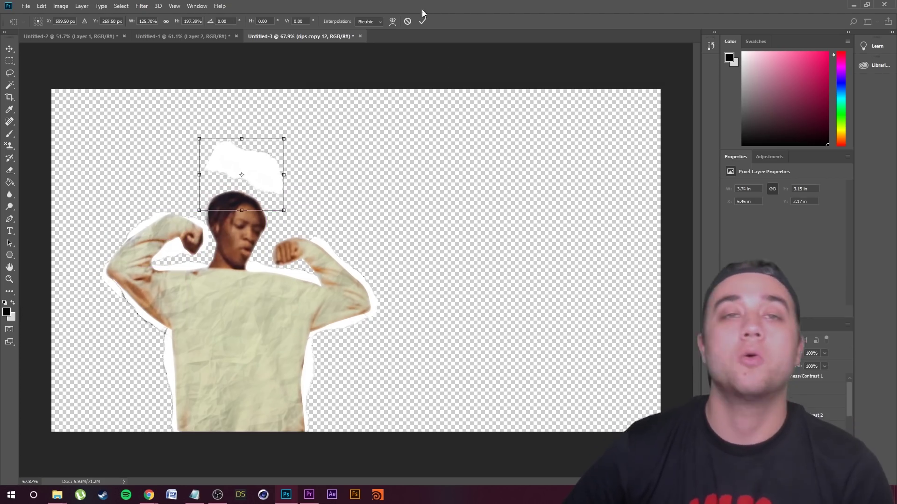
click(423, 22)
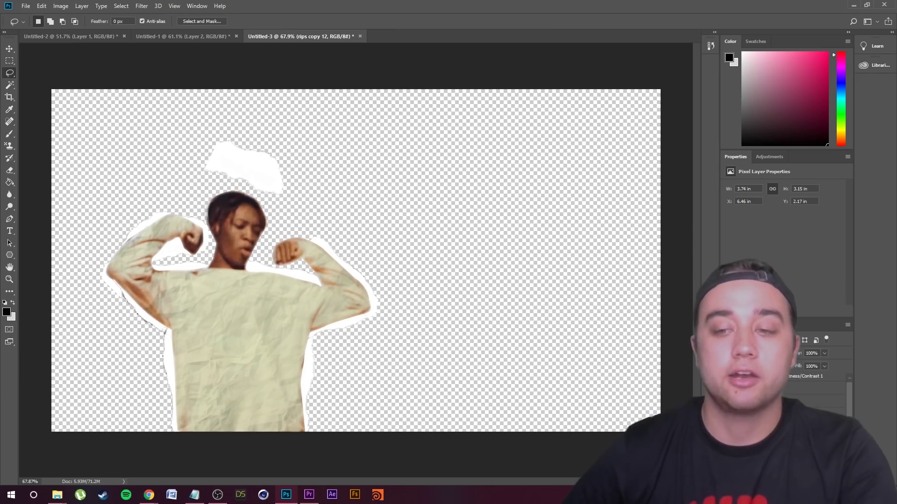
click(41, 6)
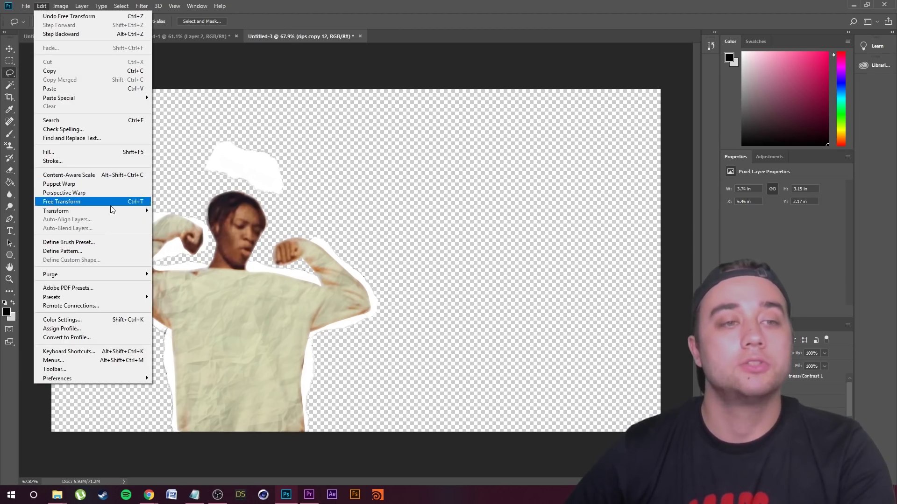
mouse_move(114, 214)
click(179, 270)
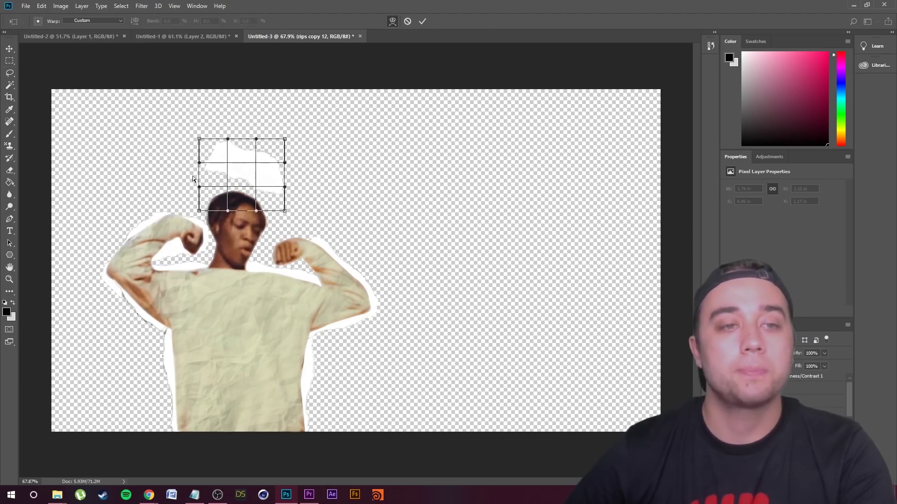
drag(193, 239, 186, 285)
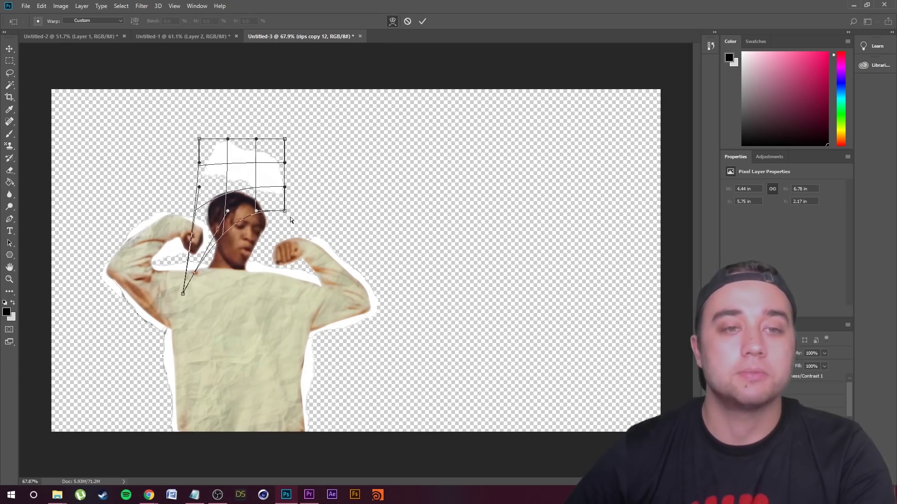
drag(298, 261, 299, 346)
drag(284, 138, 274, 158)
drag(191, 159, 216, 303)
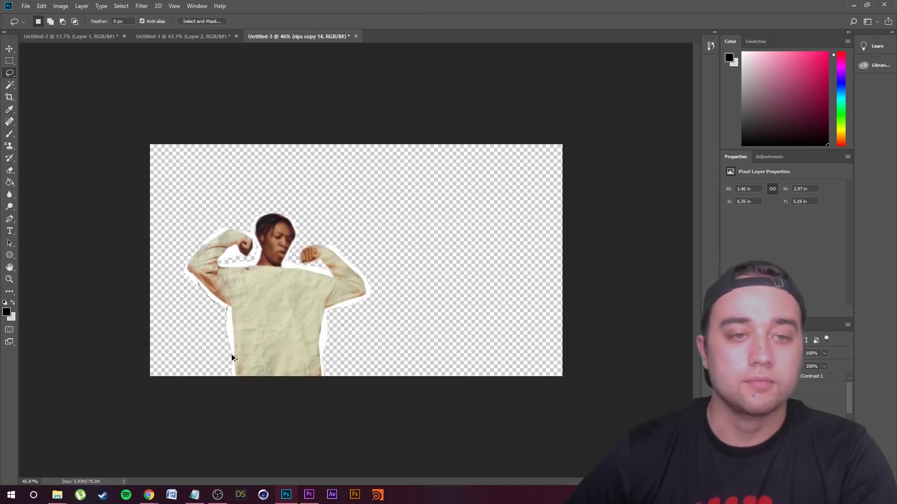
Select the rips layers and add a Brightness/Contrast adjustment above them with Brightness -2 and Contrast -50
scroll(229, 378, down, 3)
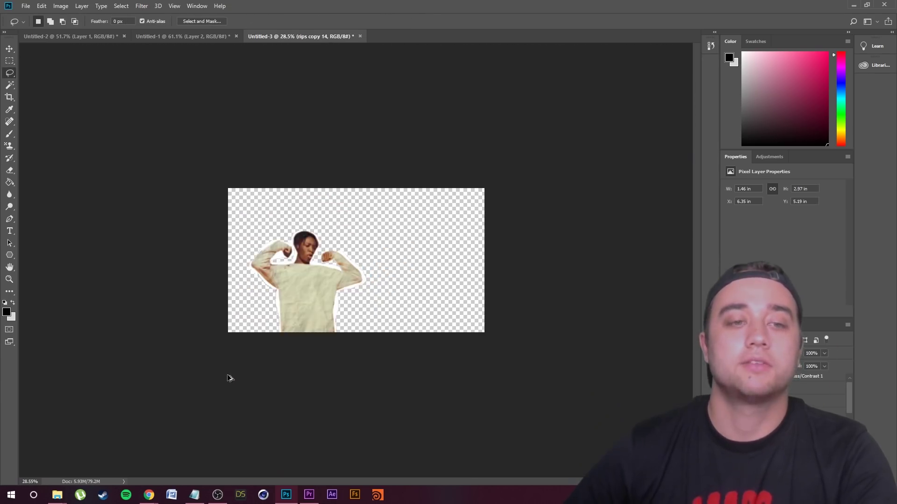
scroll(196, 357, up, 5)
scroll(212, 351, down, 3)
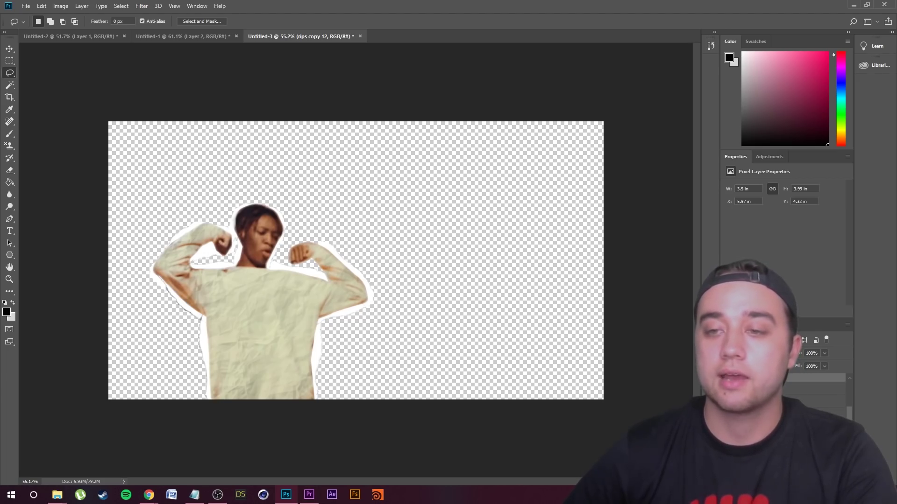
drag(801, 323, 801, 167)
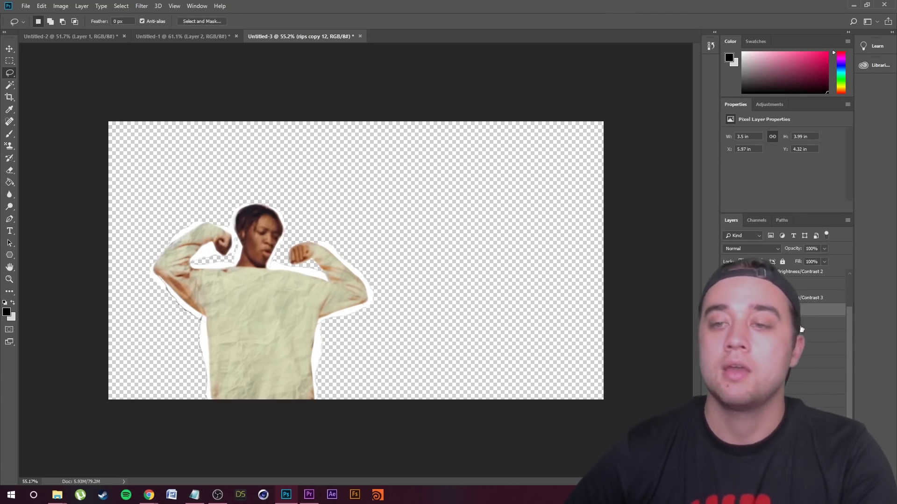
shift+click(785, 454)
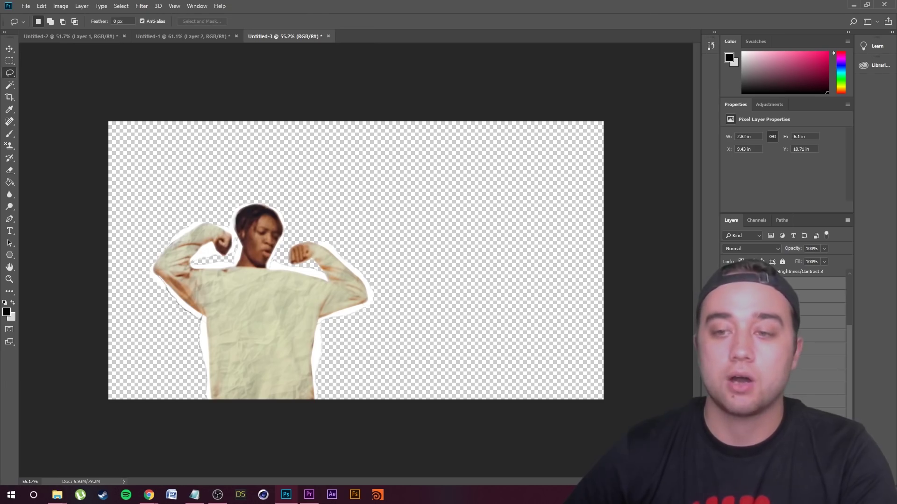
click(771, 104)
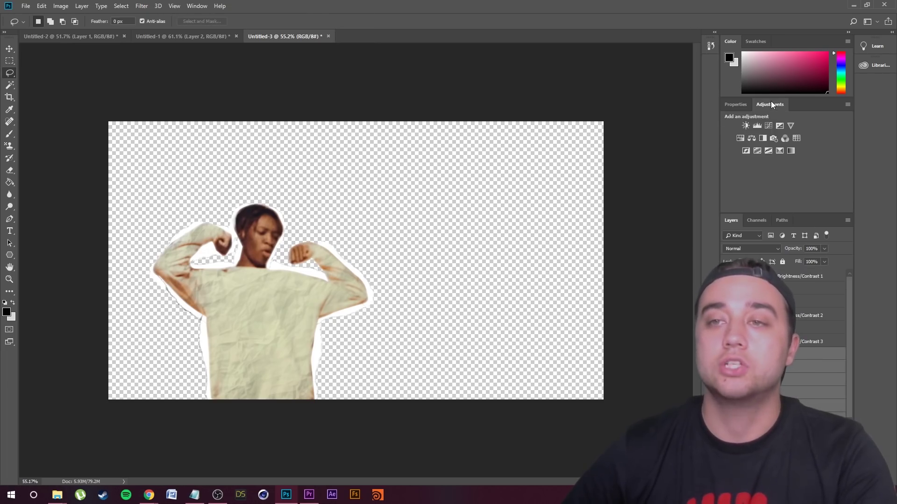
click(746, 127)
drag(819, 177, 769, 184)
drag(806, 160, 750, 161)
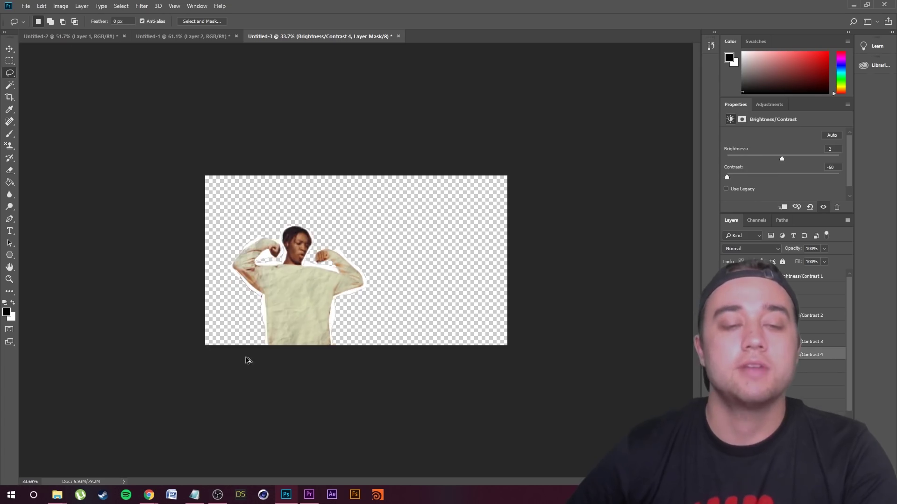
Select all the rips layers below the Brightness/Contrast adjustments and merge them into a single layer
scroll(247, 360, up, 3)
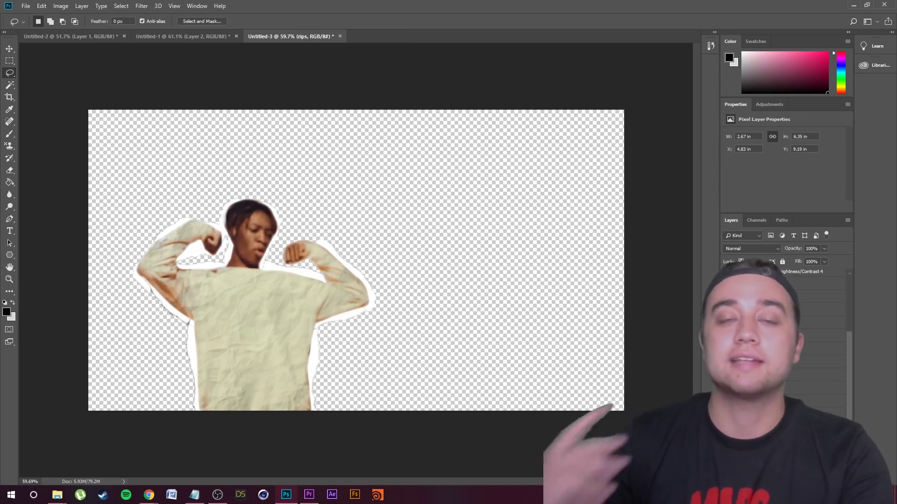
scroll(785, 336, up, 3)
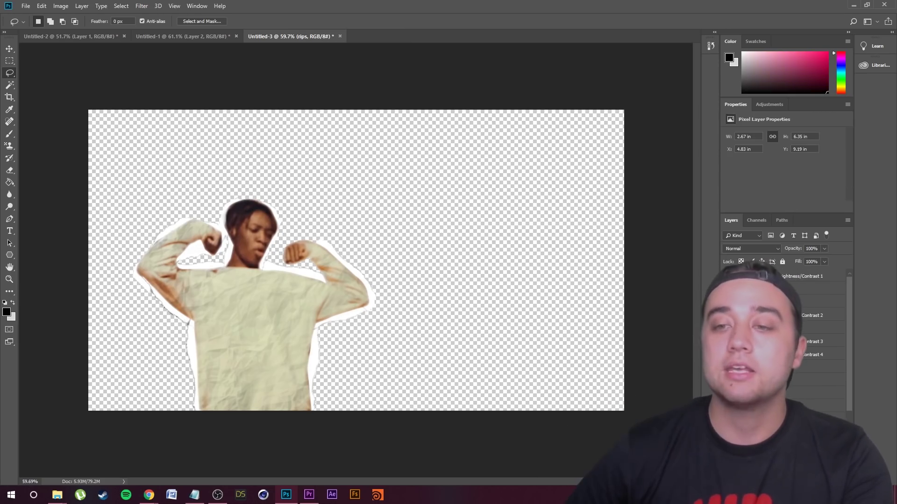
key(ctrl+j)
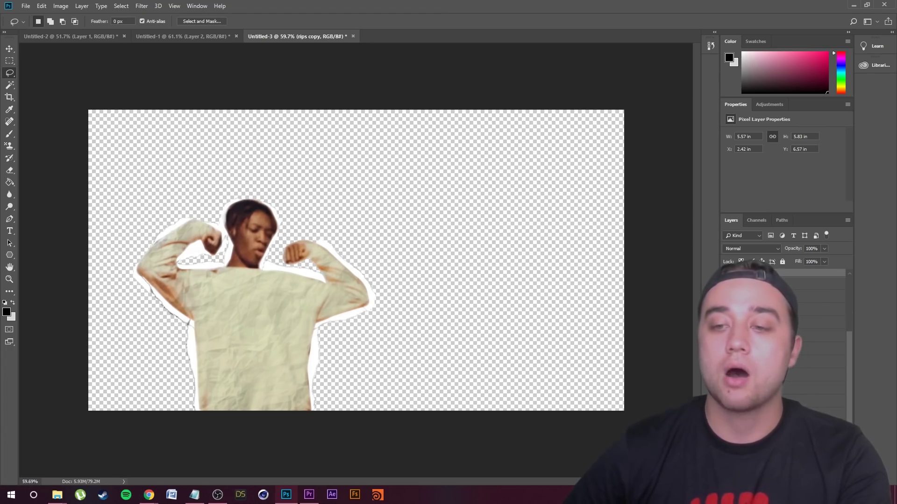
shift+click(790, 444)
scroll(789, 420, up, 3)
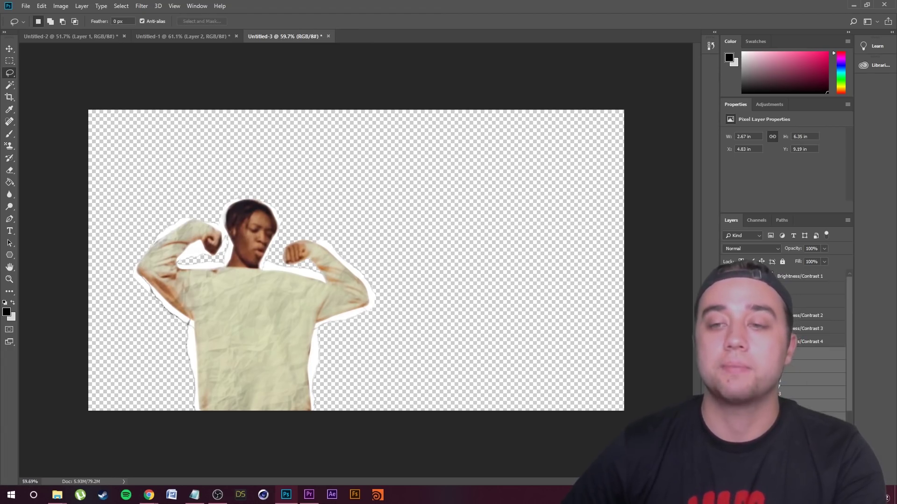
right_click(825, 402)
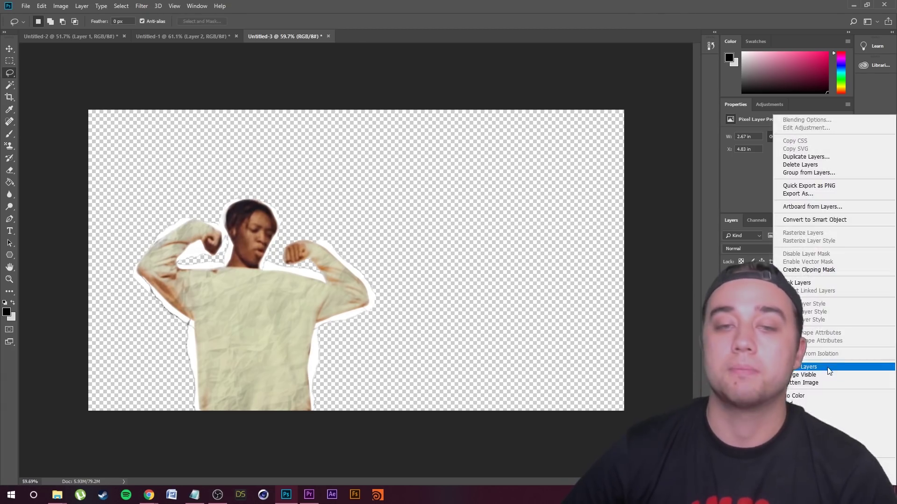
click(822, 372)
Toggle the merged rips layer's visibility to compare the cutout with and without its white edges
click(727, 354)
click(727, 354)
click(727, 354)
click(728, 354)
click(728, 354)
click(728, 354)
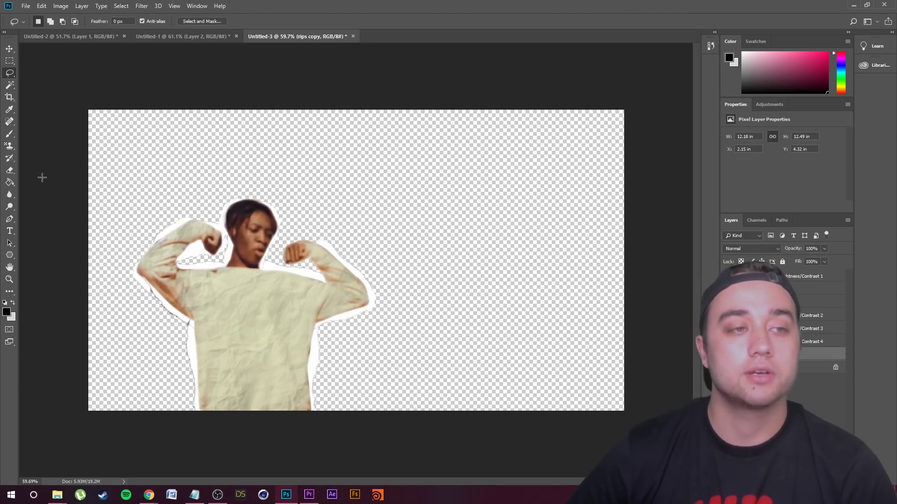
Erase the white ripped edges along the right side of the head, the right arm and the torso's right edge
key(e)
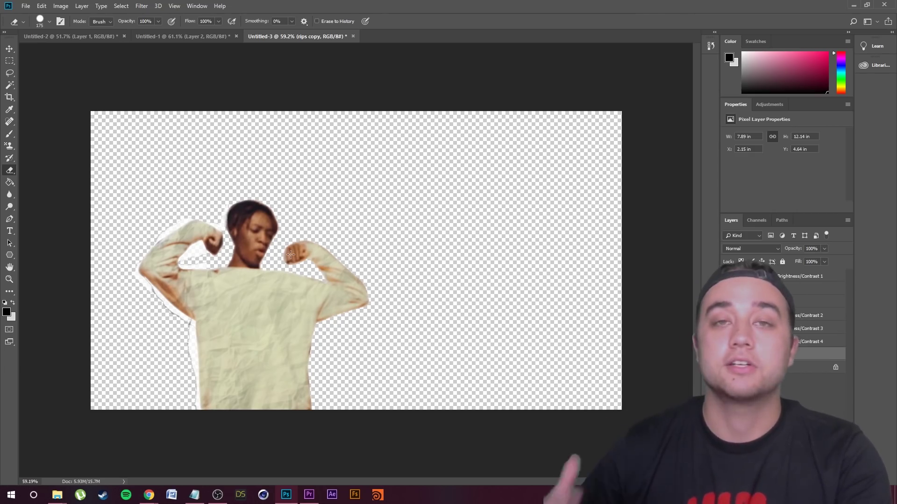
scroll(82, 327, up, 4)
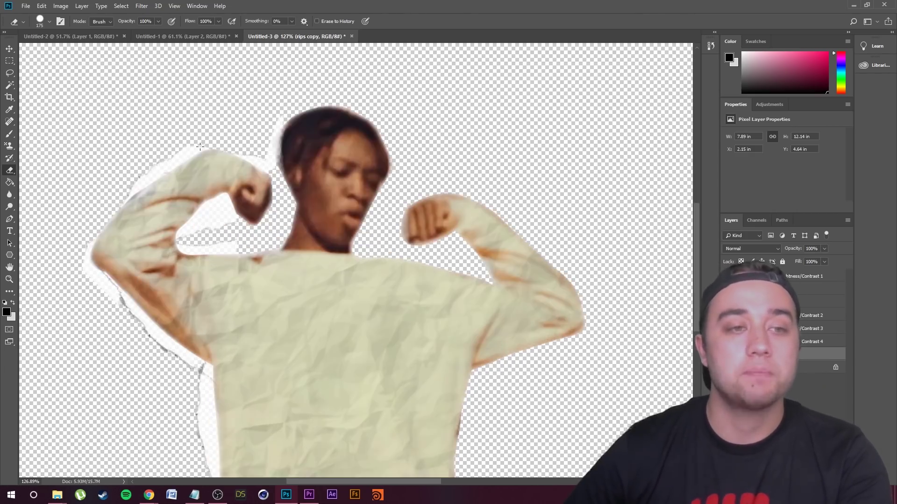
scroll(200, 147, down, 4)
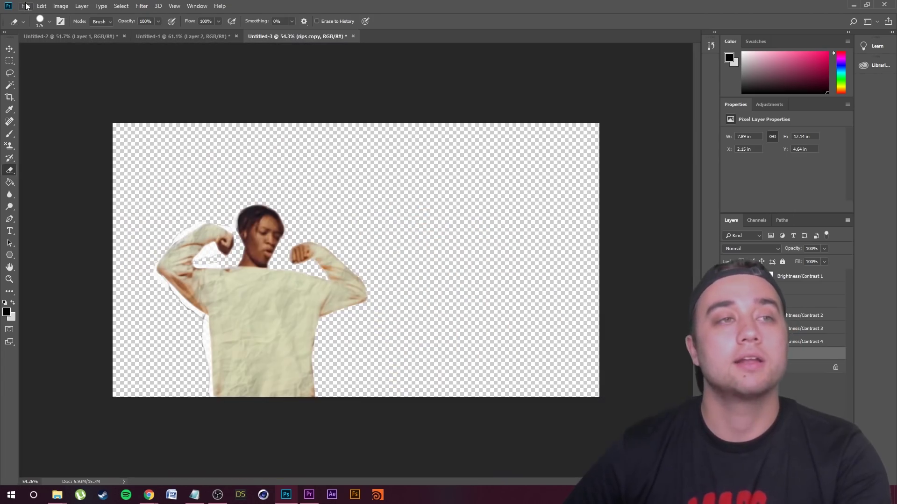
Start saving the image as a PNG and create a folder named PAPER RIPS inside the Frames folder
click(25, 6)
click(37, 108)
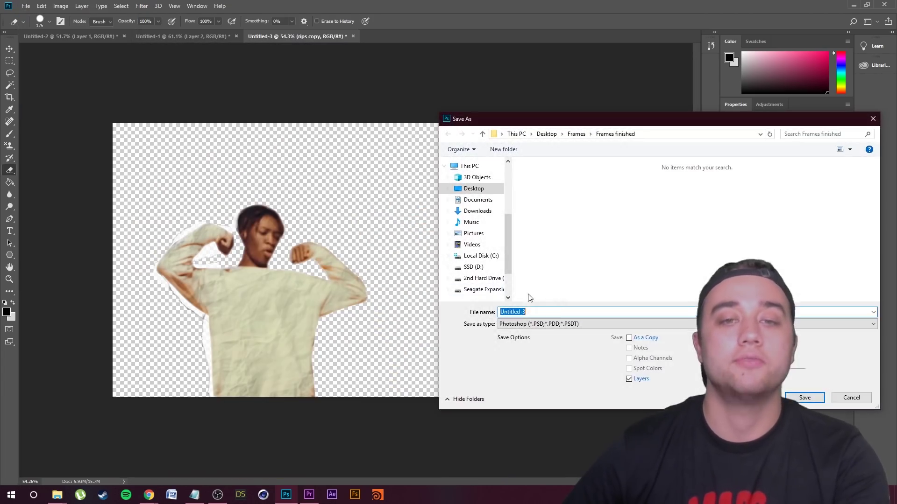
click(550, 326)
click(531, 452)
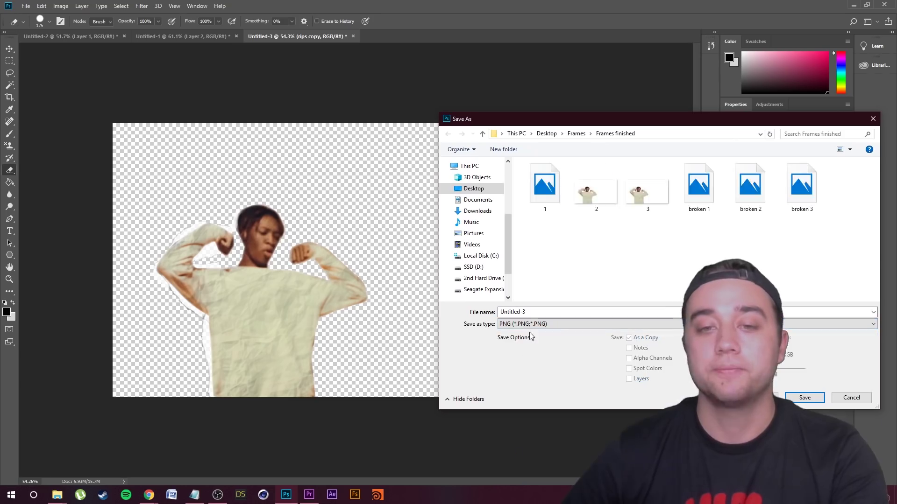
click(576, 134)
right_click(605, 197)
mouse_move(643, 287)
click(700, 288)
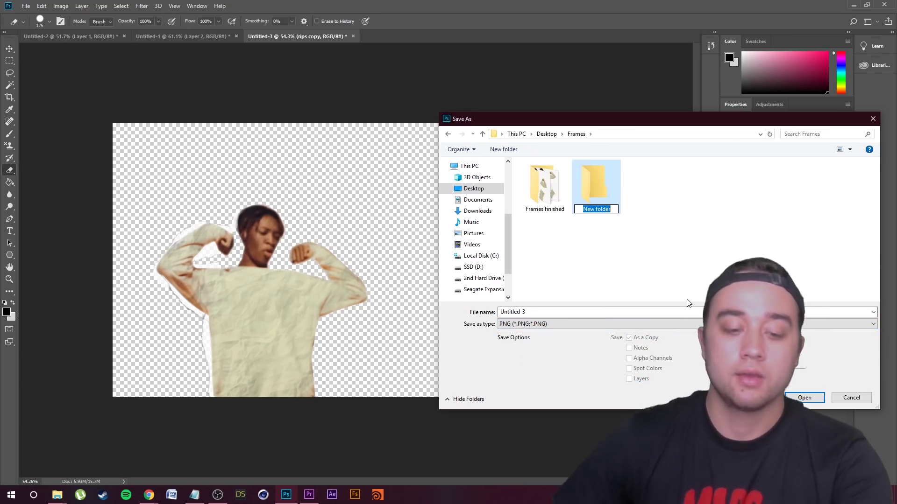
text(PAPER RIPS)
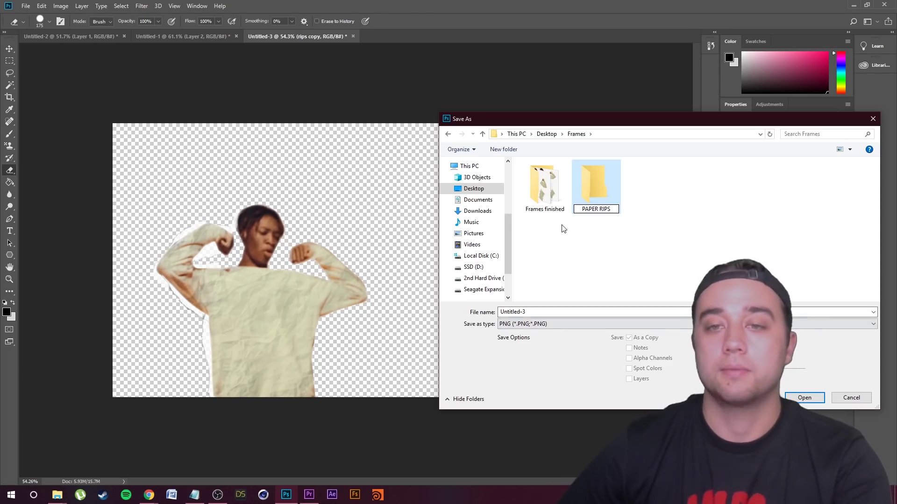
Save the partly ripped frame as a PNG named 1 in the PAPER RIPS folder
double_click(593, 192)
drag(528, 312, 499, 313)
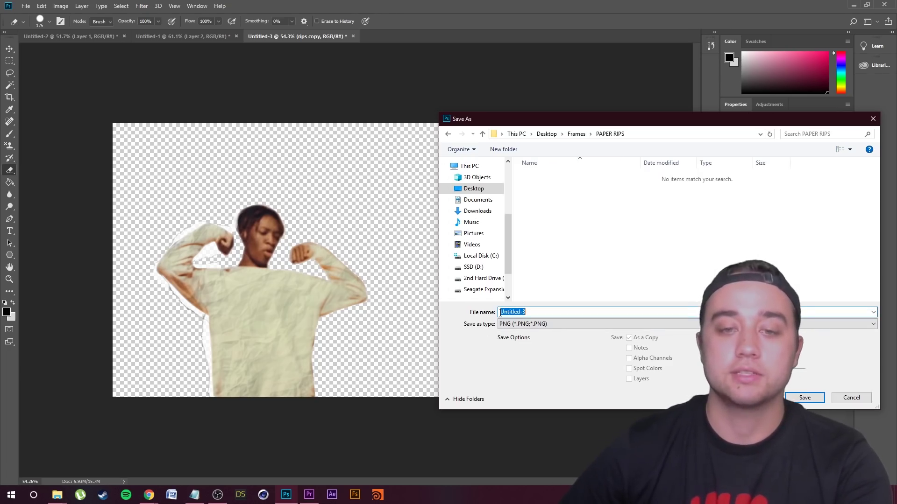
text(1)
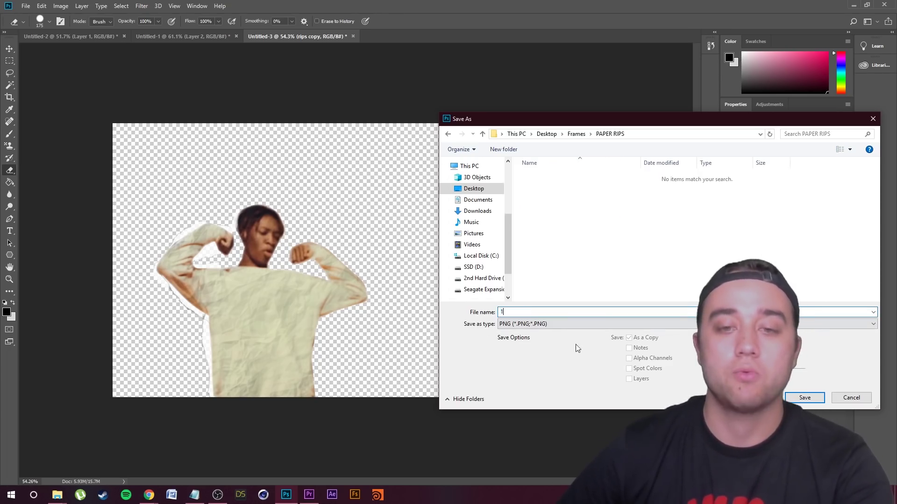
click(520, 326)
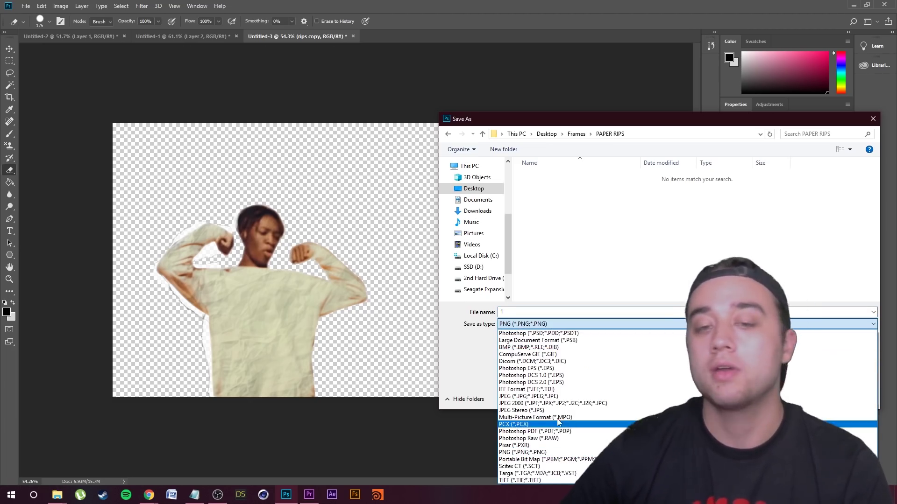
click(518, 452)
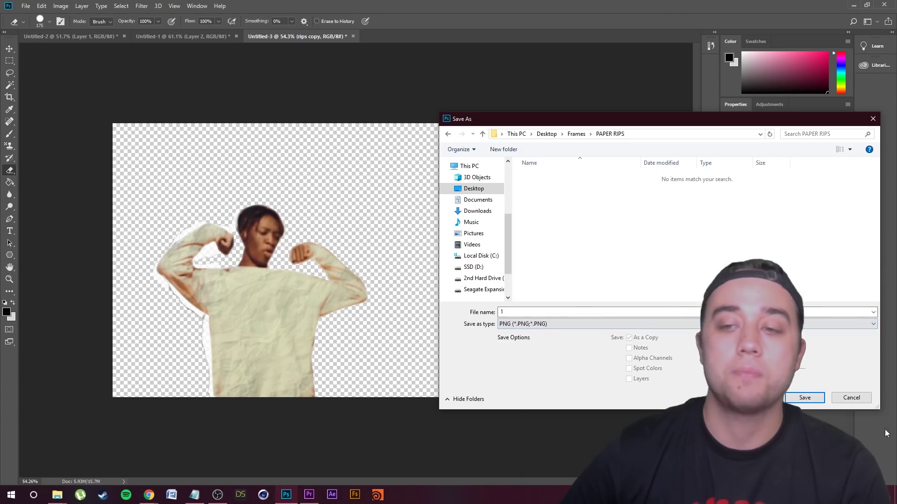
click(804, 397)
click(509, 147)
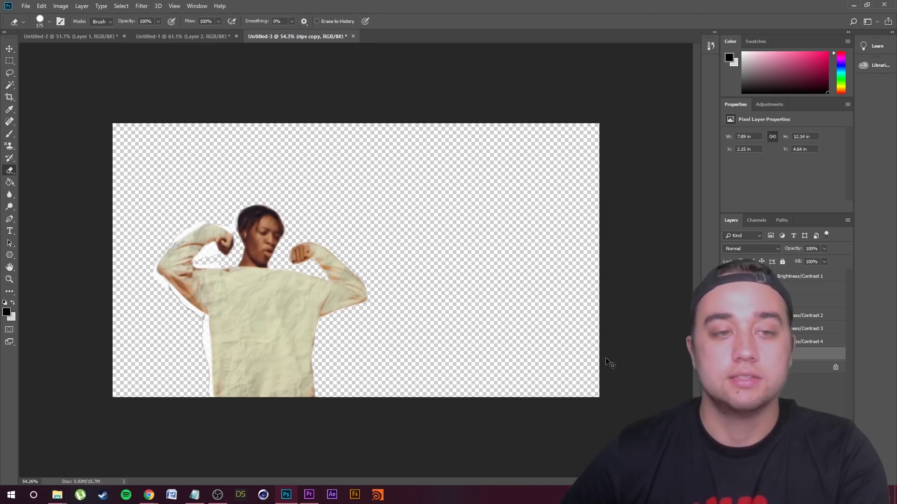
Undo the erasing of the white ripped edges on the subject's right side
key(ctrl+z)
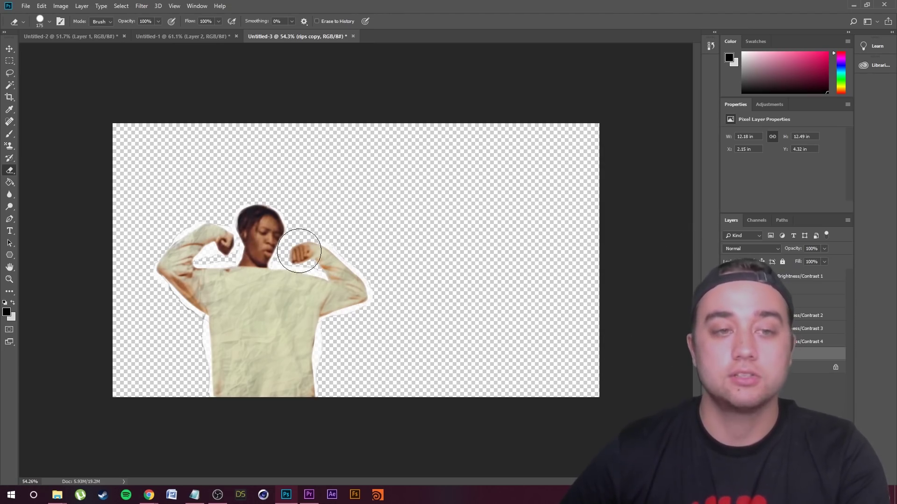
scroll(286, 350, up, 3)
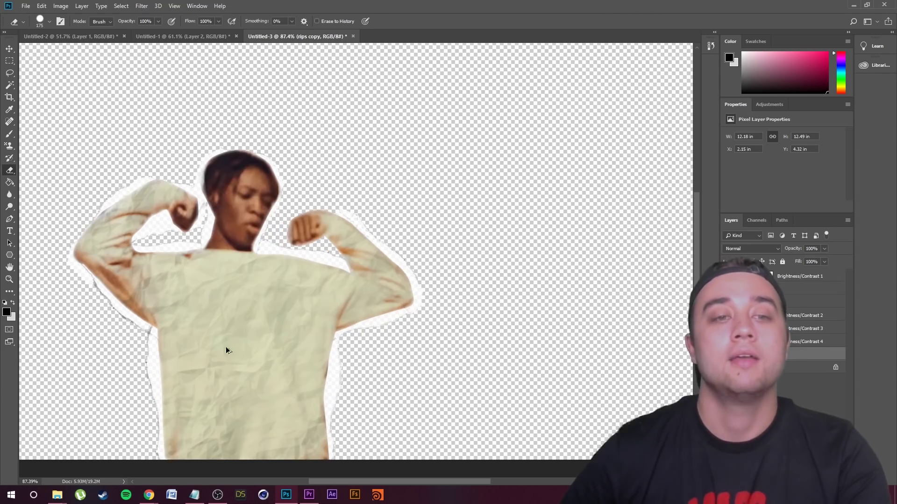
Save the frame with its partly erased ripped edges as a PNG named 2 in the PAPER RIPS folder, using the large file size option
scroll(301, 330, down, 1)
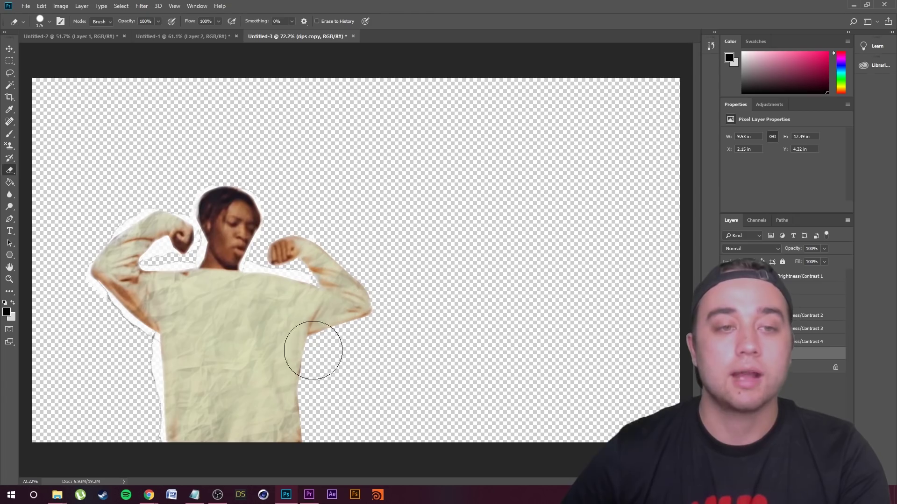
scroll(279, 345, down, 2)
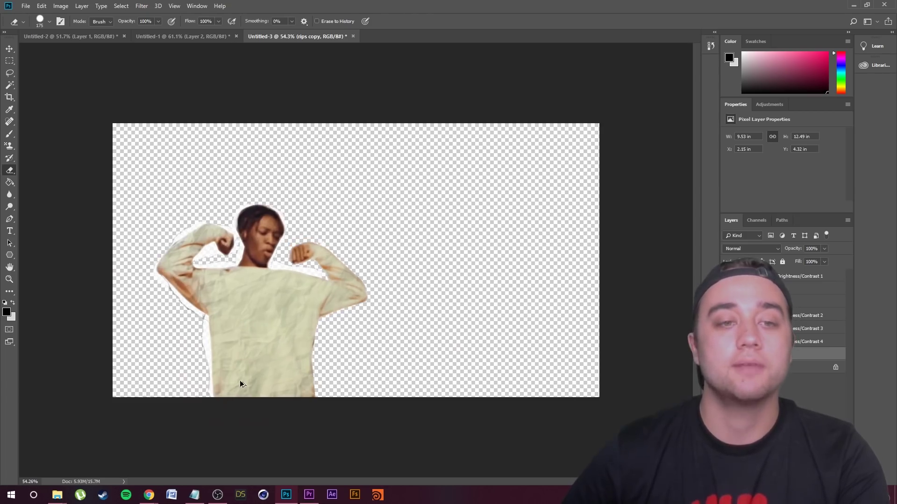
scroll(240, 380, up, 1)
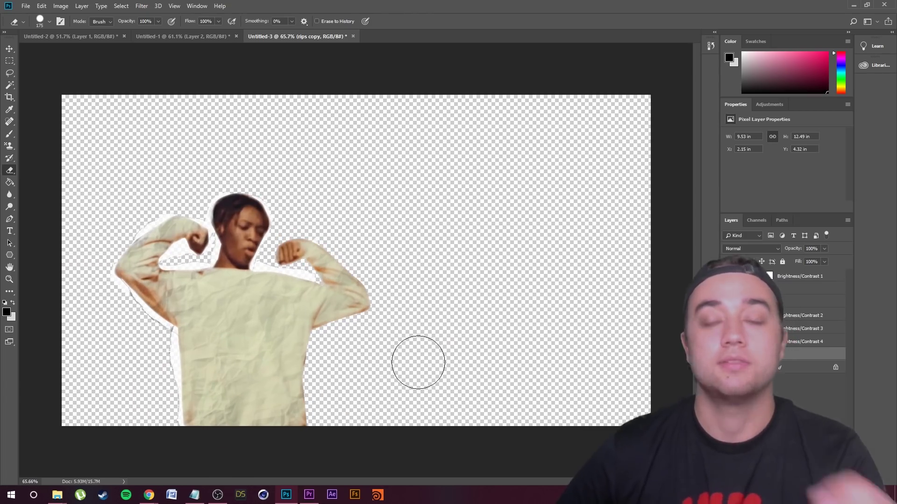
click(25, 6)
click(29, 111)
click(575, 324)
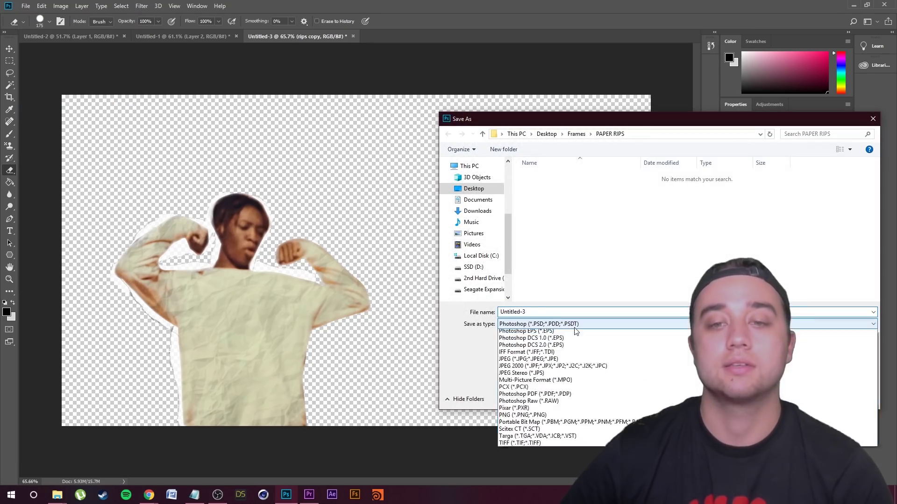
click(538, 415)
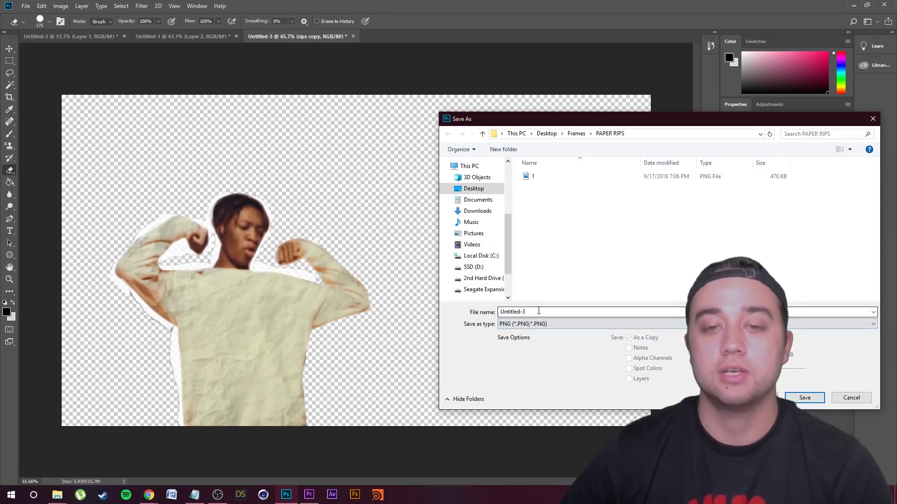
double_click(539, 312)
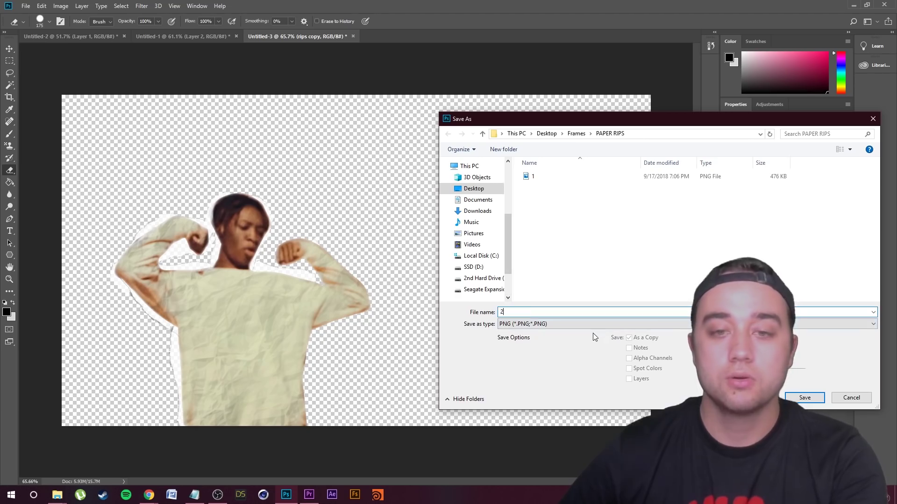
text(2)
click(805, 397)
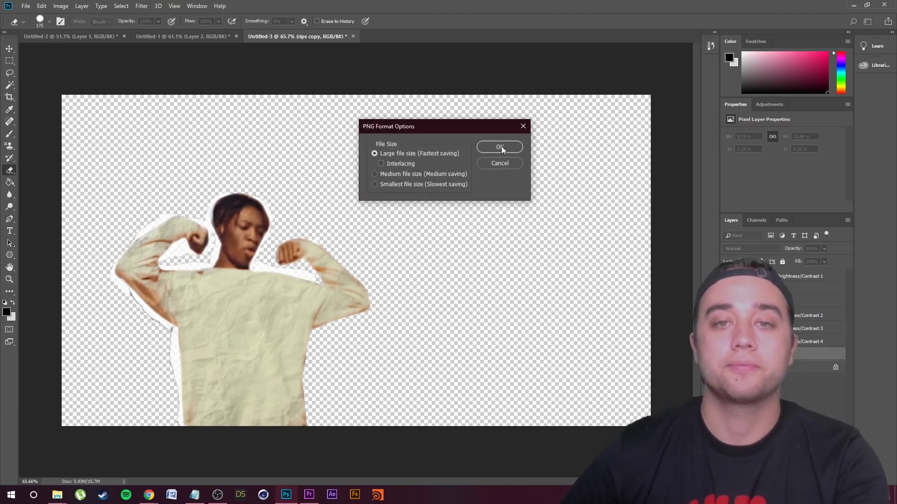
click(504, 147)
Undo the last edge erasing and save the frame with its full white rips as a PNG named 3 in the PAPER RIPS folder
key(ctrl+z)
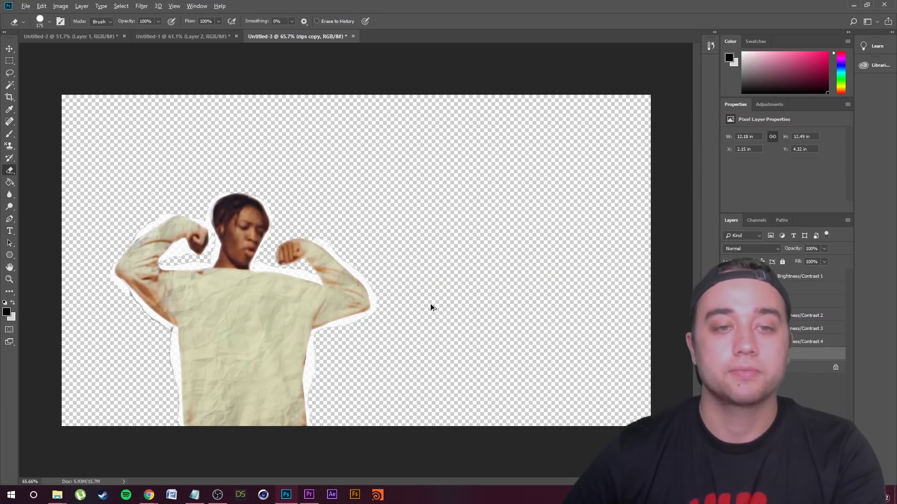
scroll(350, 311, up, 4)
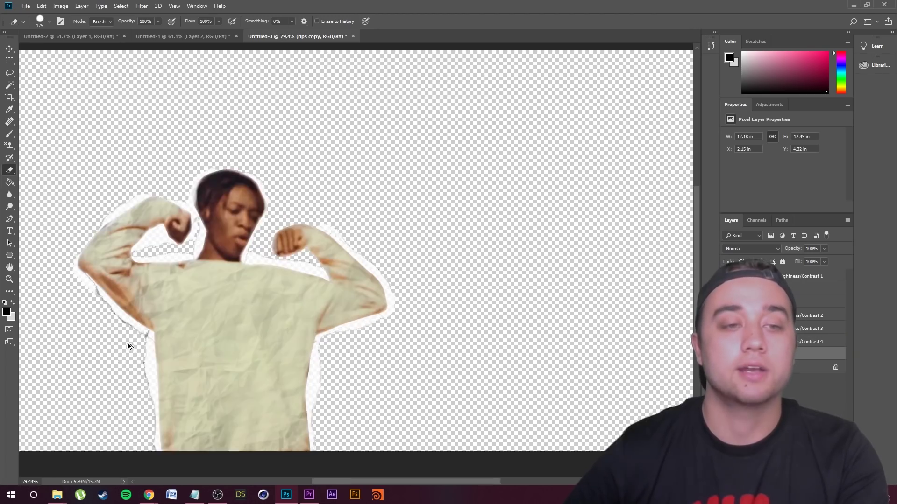
scroll(206, 292, down, 2)
click(25, 7)
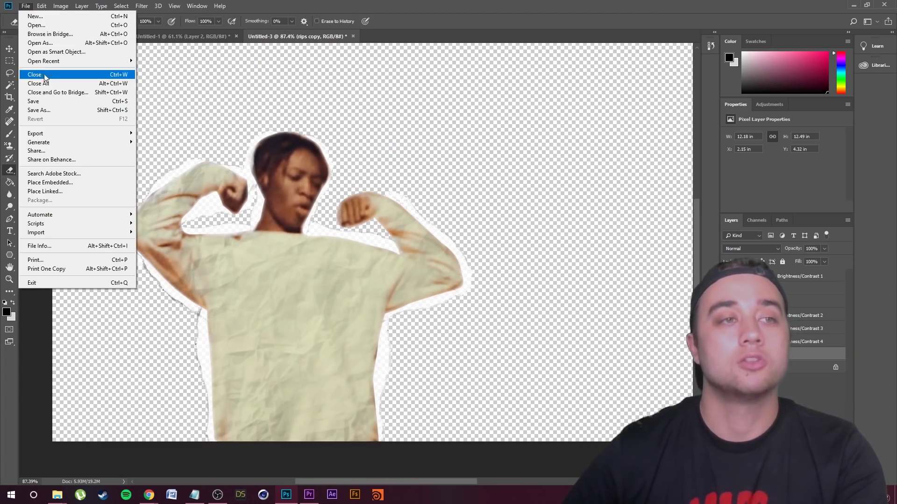
click(49, 111)
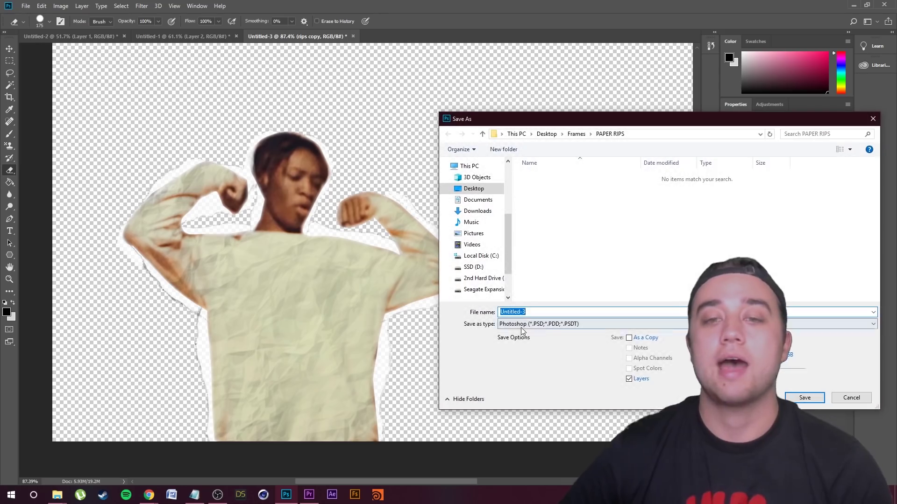
click(507, 324)
click(512, 452)
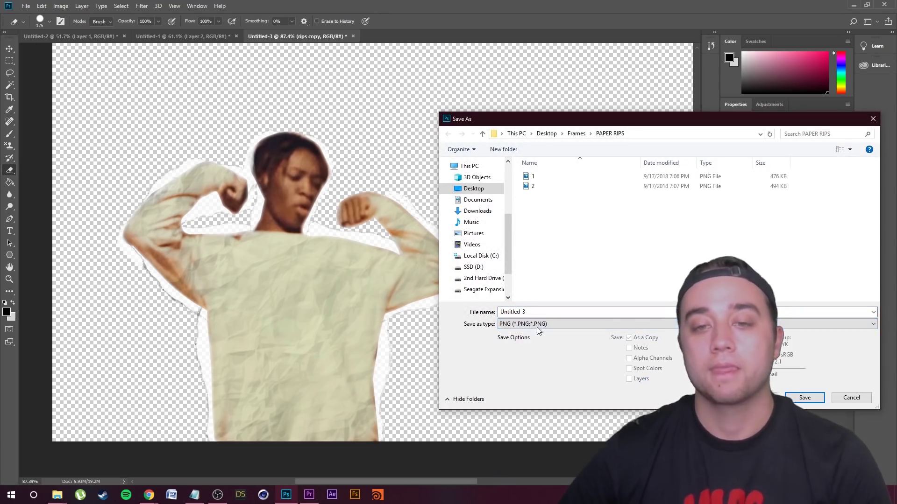
click(539, 315)
text(3)
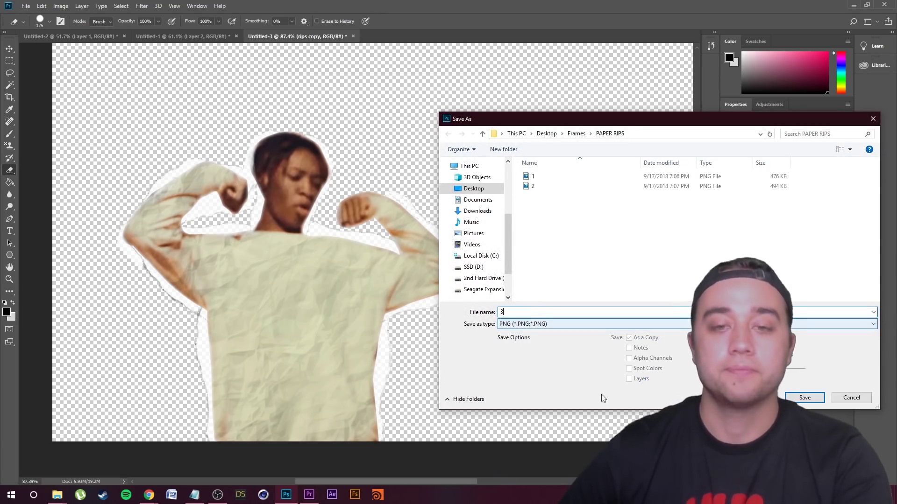
click(800, 398)
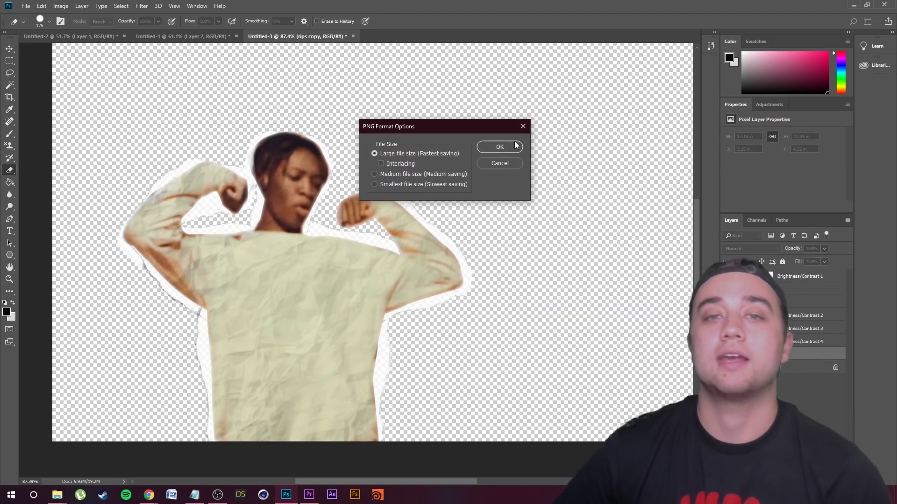
click(500, 147)
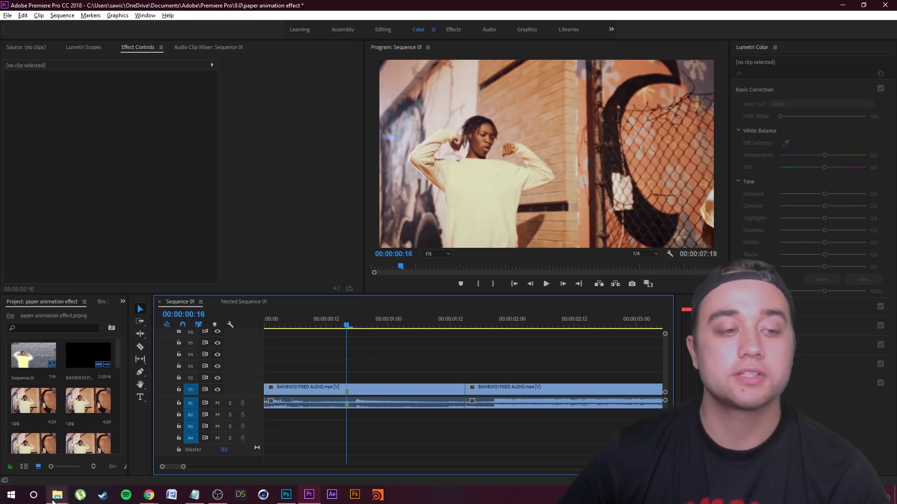
In Premiere Pro, add the still 1.jpg from File Explorer to track V2 at 00:00:00:16 and play it back over the video clip
mouse_move(57, 494)
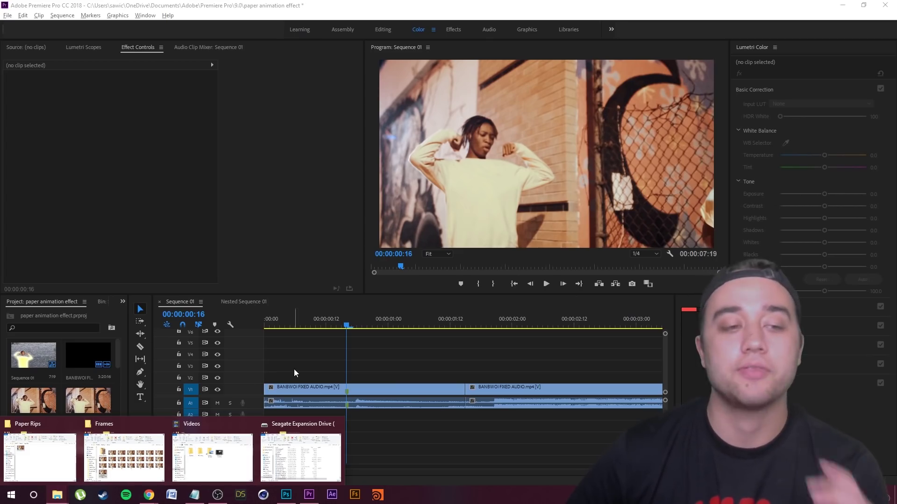
click(40, 455)
drag(513, 127, 360, 368)
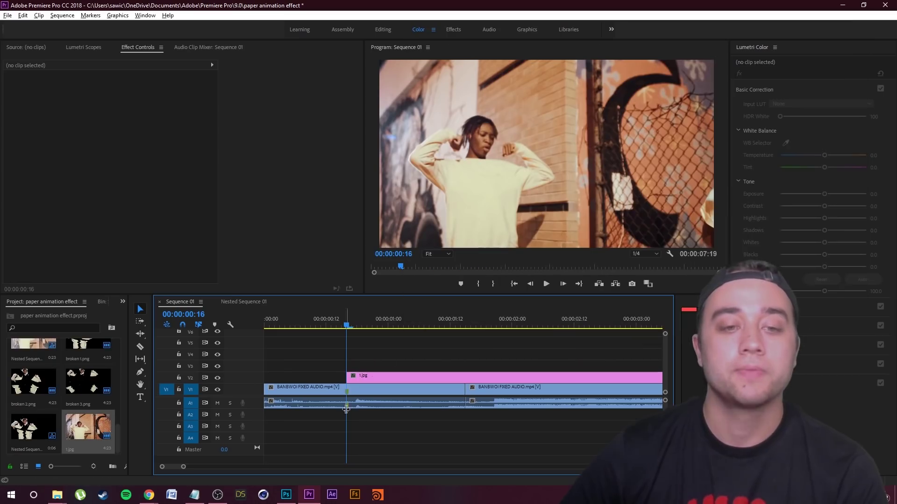
scroll(330, 403, up, 3)
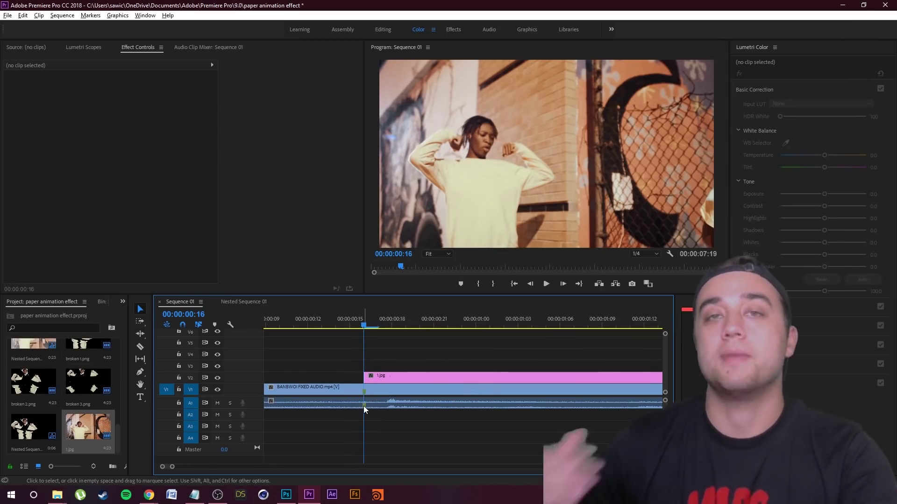
scroll(364, 405, down, 3)
key(space)
key(space)
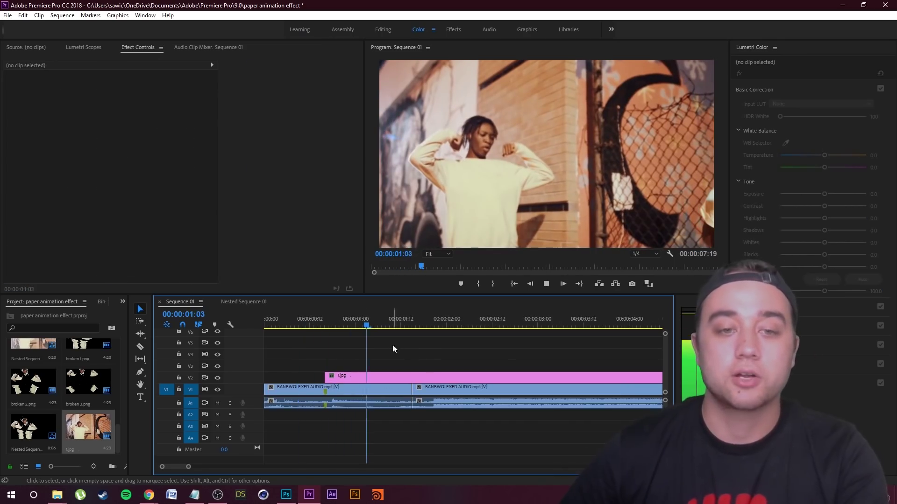
Split 1.jpg on track V2 eight frames after its start, at 00:00:01:00, and delete the remainder
click(364, 378)
scroll(370, 381, up, 3)
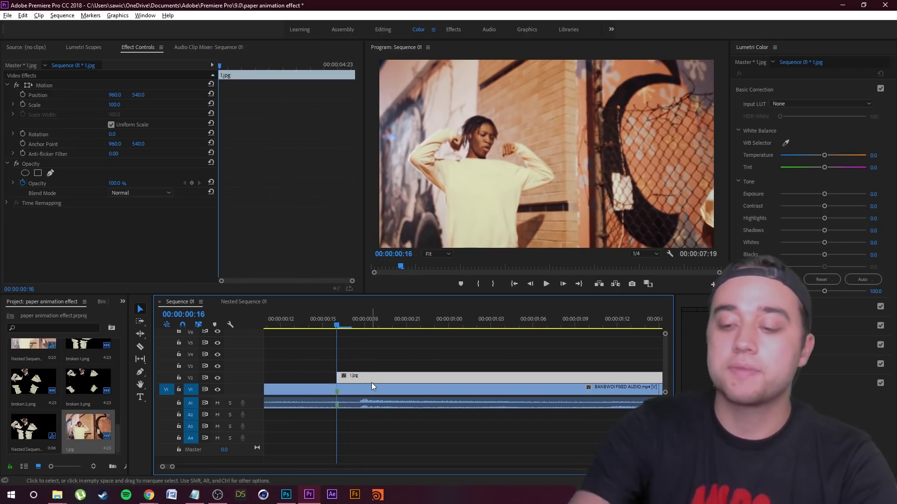
key(Right)
key(Right)
key(Right)
key(Right)
key(Right)
key(Right)
key(Right)
key(Right)
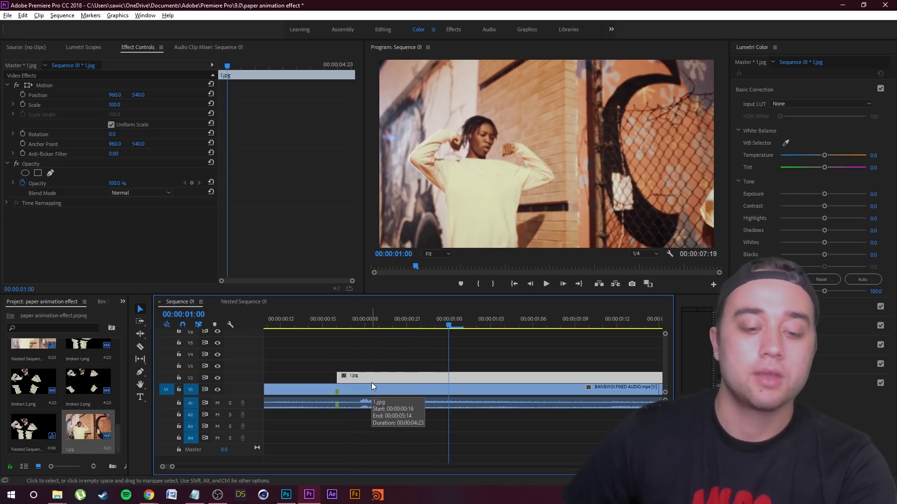
key(ctrl+k)
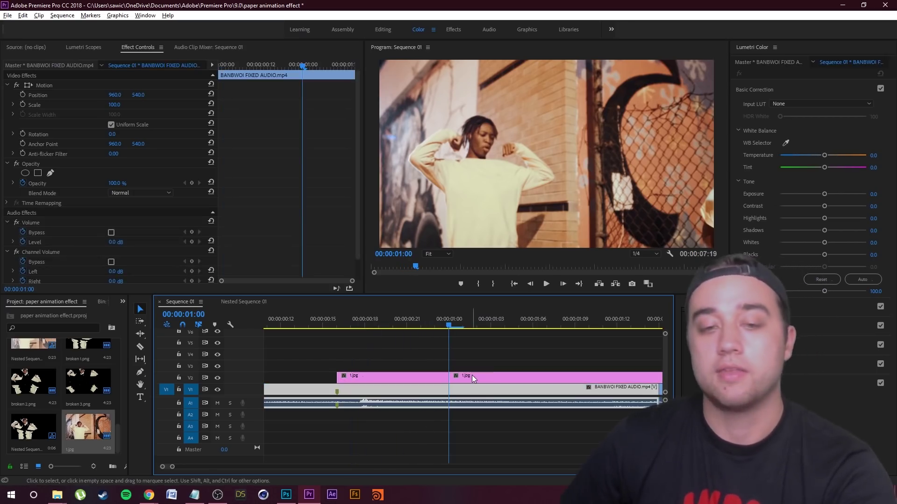
click(471, 376)
key(Delete)
Play back and scrub through the shortened freeze frame, then return the playhead to the start of 1.jpg
drag(450, 326, 295, 358)
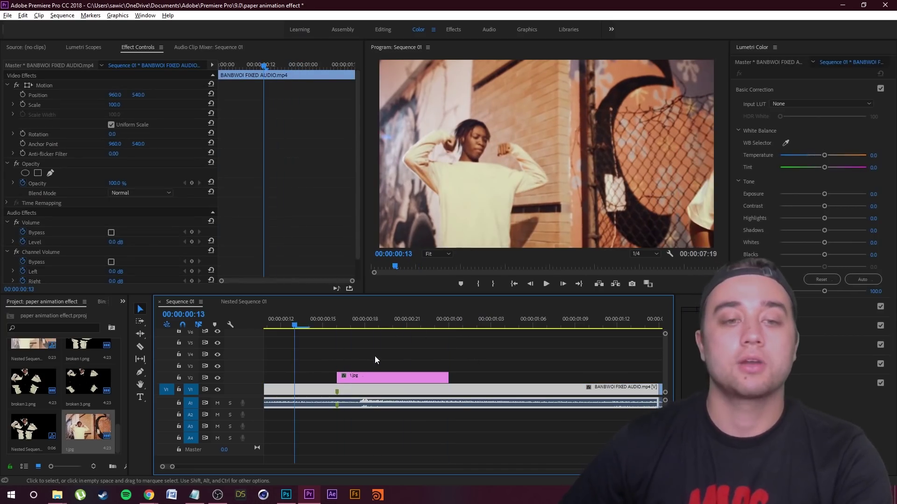
key(space)
key(space)
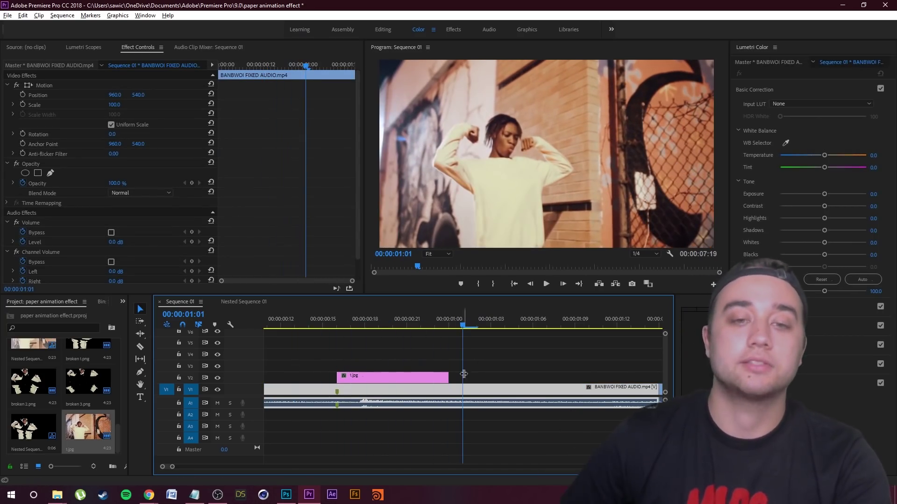
drag(460, 330, 365, 332)
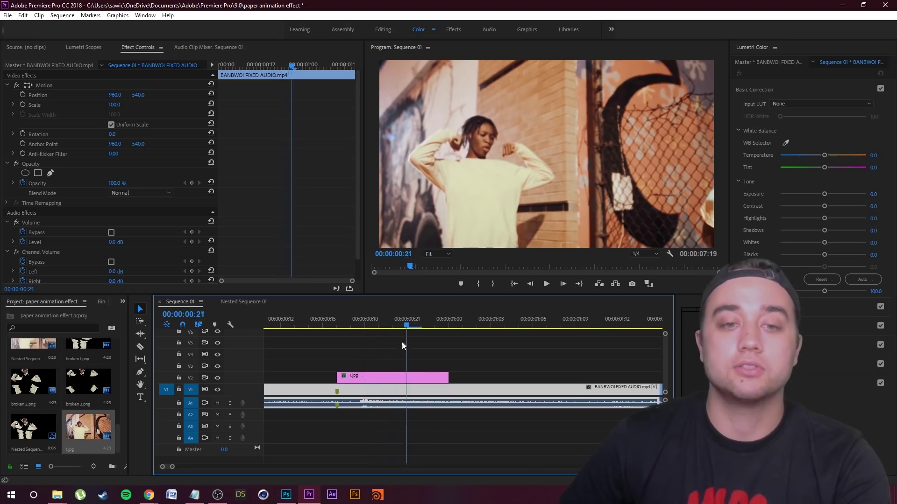
click(373, 357)
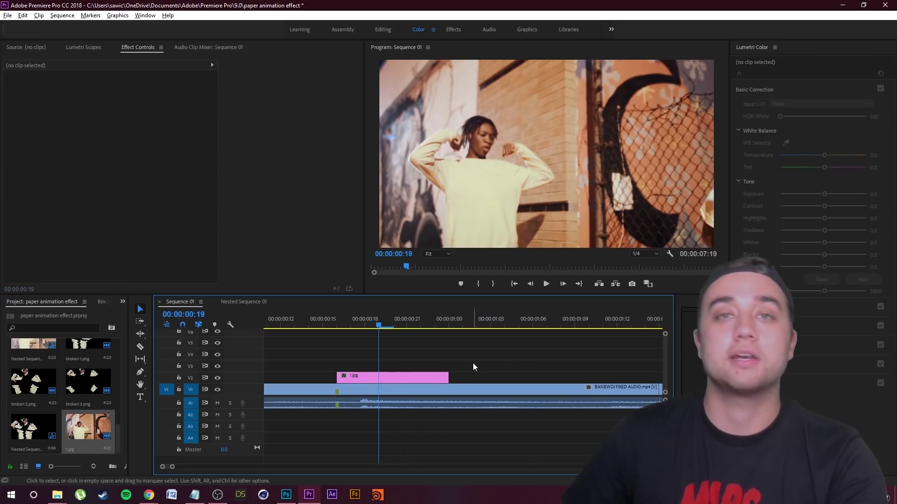
key(Up)
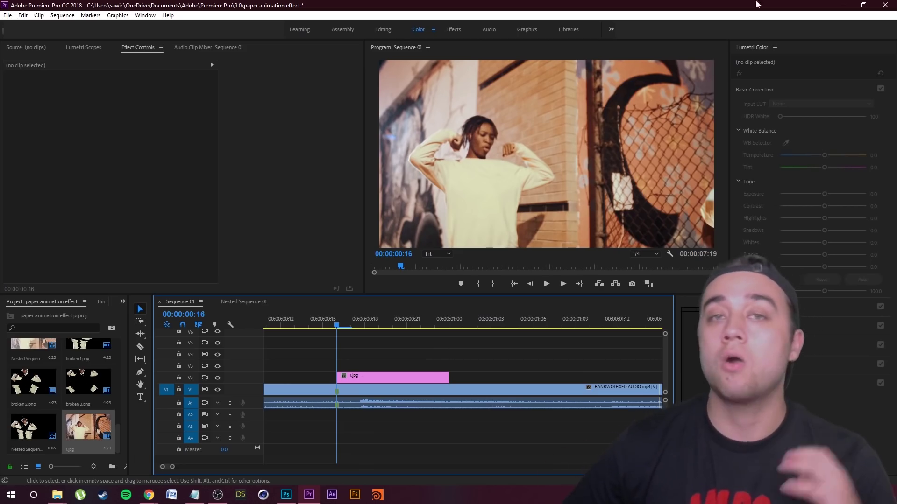
Switch to Chrome and search Google Images for "film overlay"
key(alt+Tab)
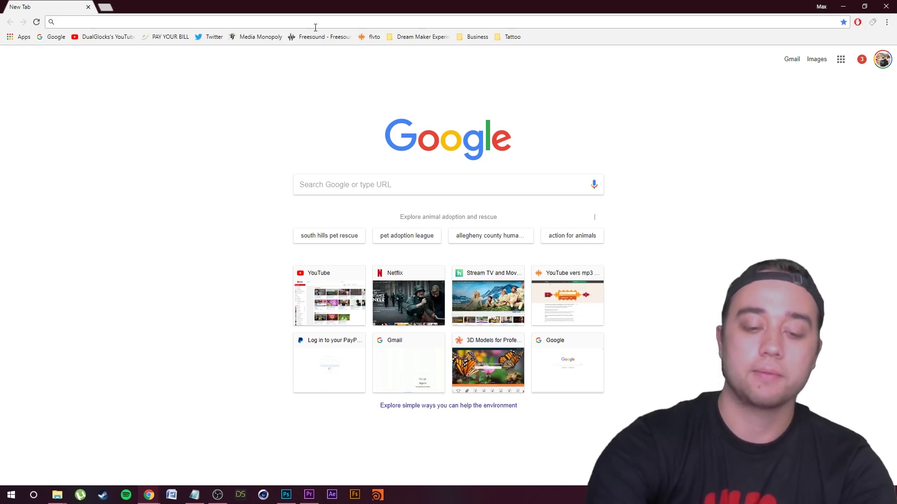
text(film ovl)
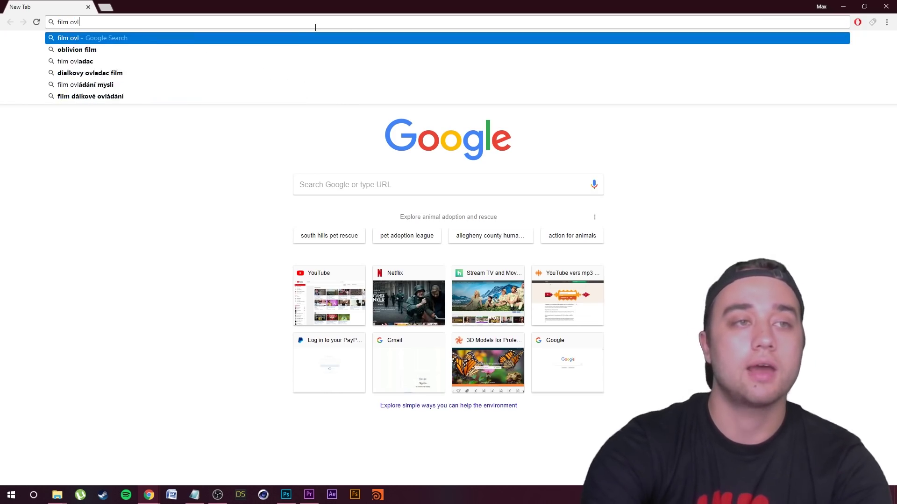
text(erlay)
key(Return)
click(115, 94)
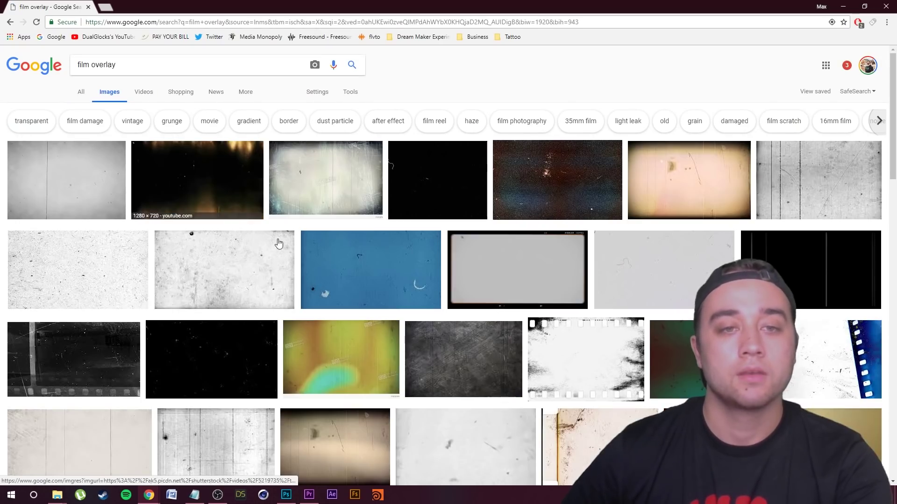
Open the first image result, the vintage film damage overlay, and save it as a PNG to the Seagate Expansion Drive
click(86, 173)
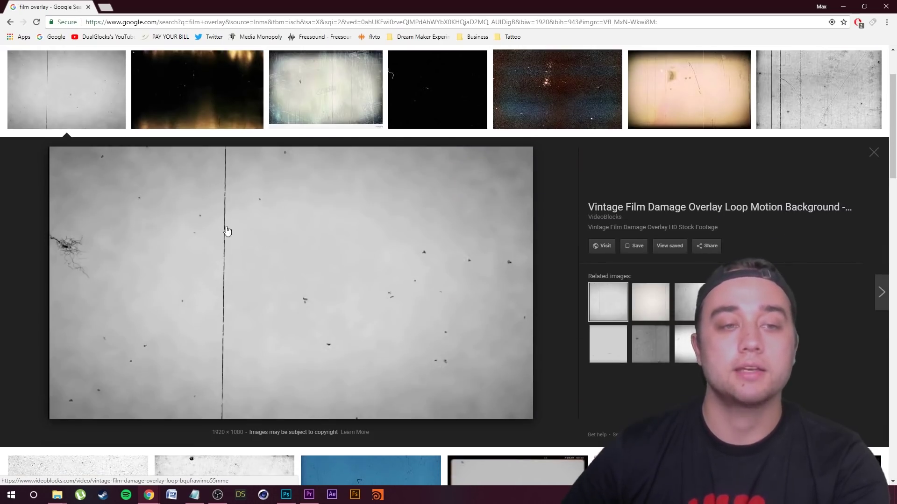
right_click(227, 231)
click(262, 303)
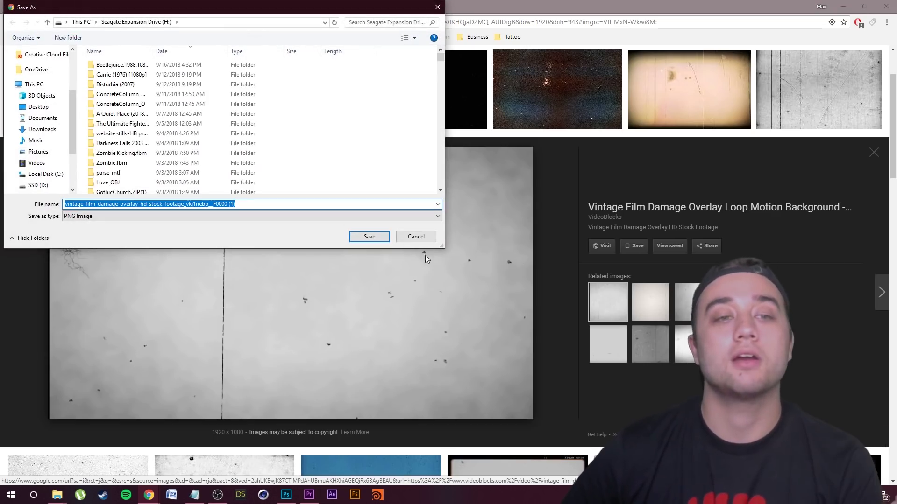
click(369, 237)
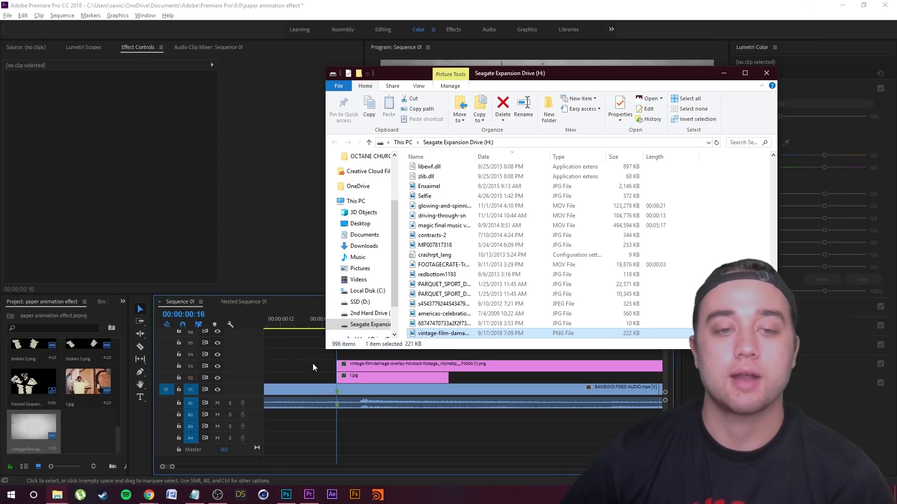
Minimize the file window in front of Premiere Pro and scrub through the film damage overlay on track V3 above 1.jpg
click(724, 73)
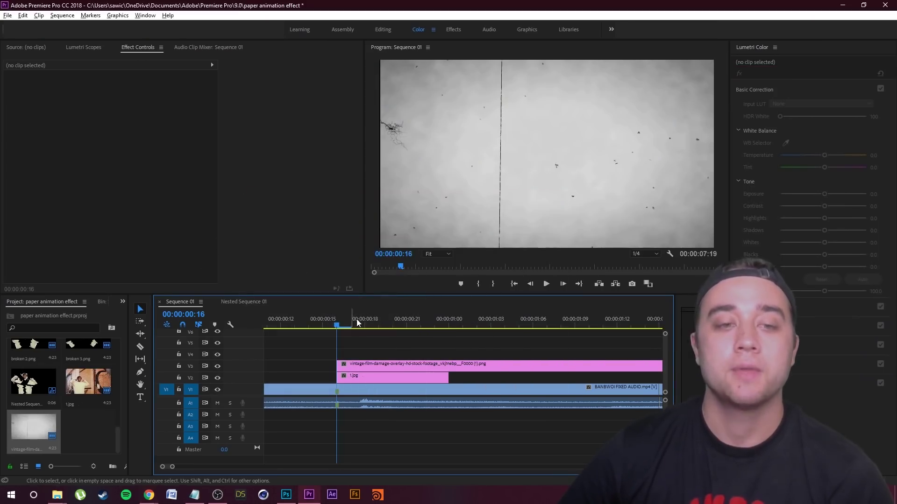
drag(357, 318, 422, 338)
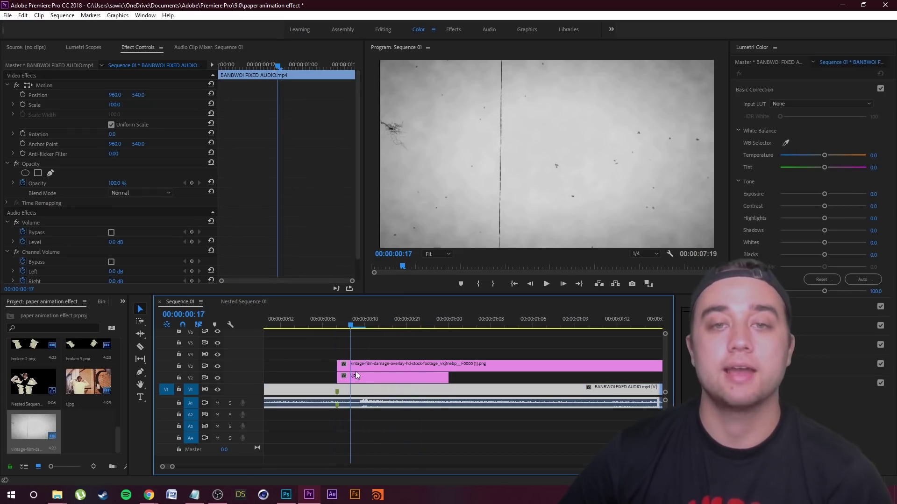
Return the playhead to the start of 1.jpg and apply the Invert video effect to the film damage overlay on track V3
key(Right)
drag(364, 330, 338, 336)
click(360, 346)
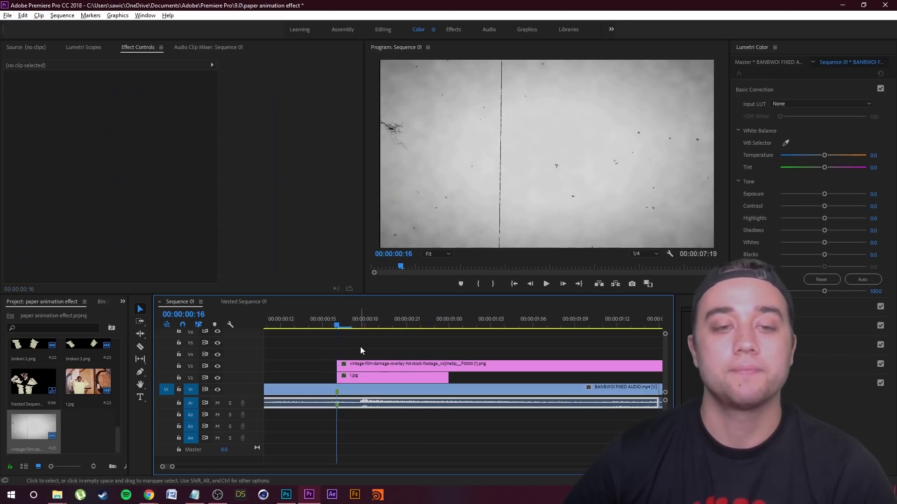
click(370, 363)
click(123, 305)
click(140, 361)
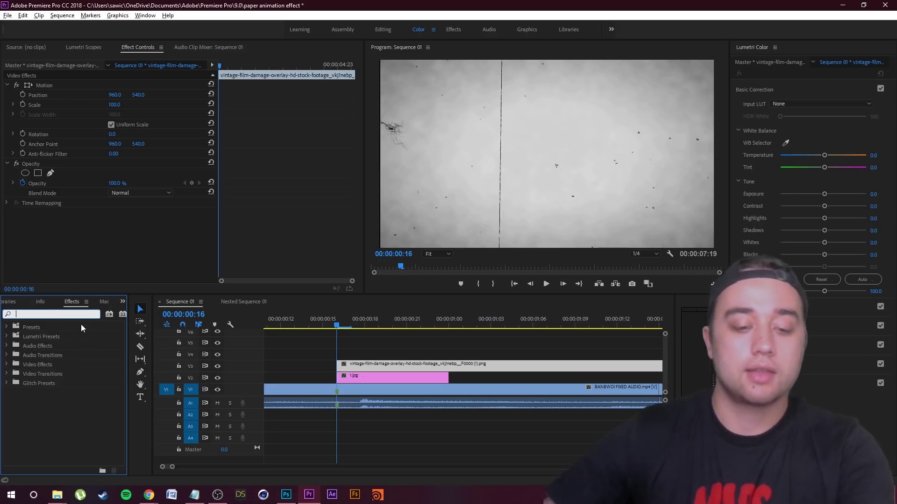
text(invert)
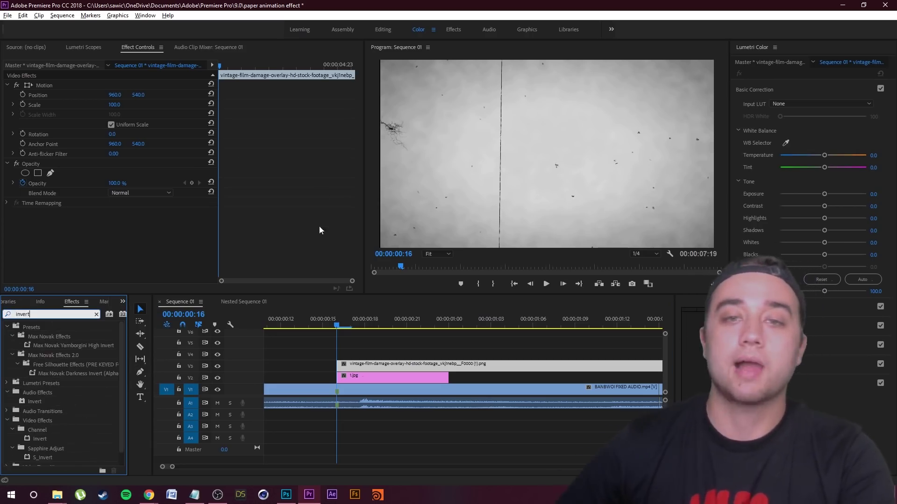
click(234, 313)
scroll(41, 443, down, 1)
click(65, 426)
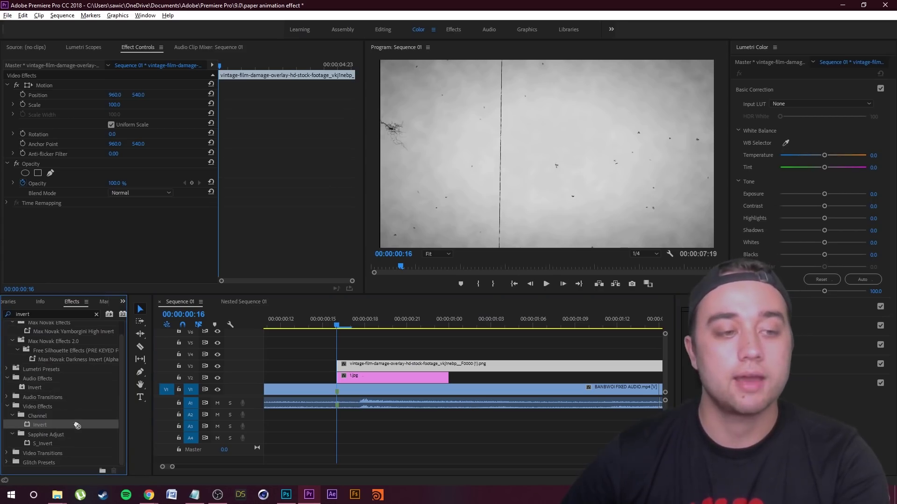
drag(420, 361, 419, 364)
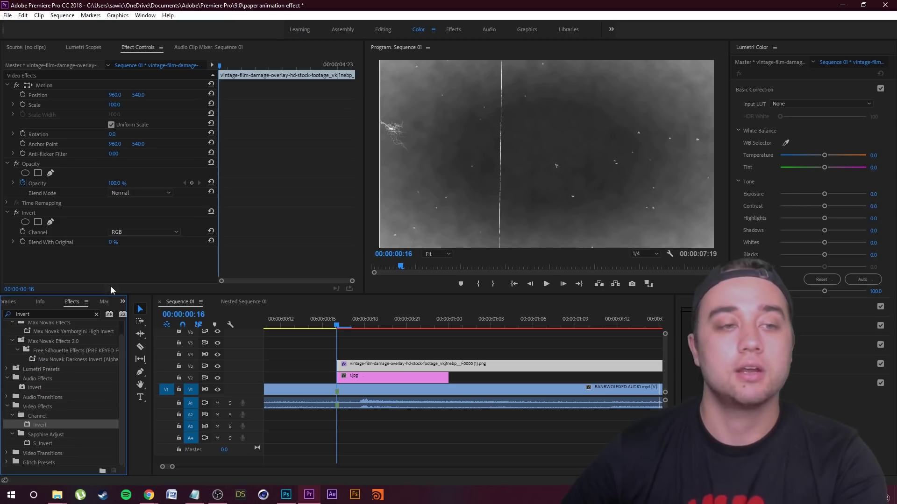
Turn off opacity keyframing for the film damage overlay and set its blend mode to Screen
click(139, 47)
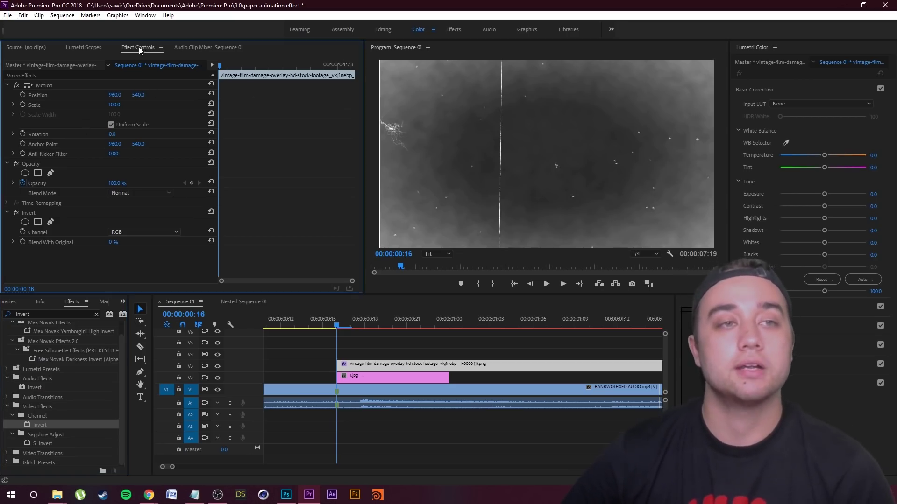
click(23, 183)
click(153, 192)
click(143, 245)
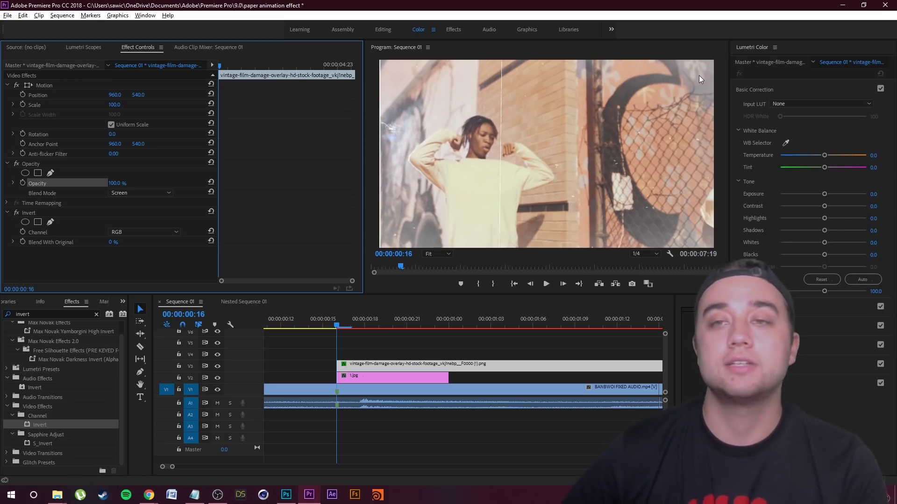
Toggle track V3's visibility to compare the frame with and without the film damage overlay, keeping the playhead at the start of 1.jpg
click(219, 366)
click(219, 366)
click(220, 366)
click(220, 366)
click(220, 366)
click(220, 366)
click(220, 366)
click(220, 367)
mouse_move(345, 327)
mouse_down()
mouse_move(436, 326)
mouse_move(337, 328)
mouse_up()
click(404, 341)
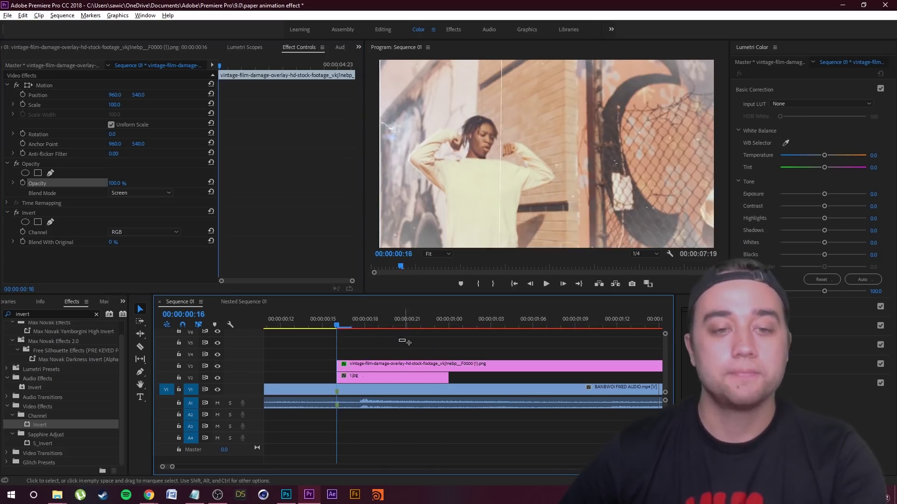
Save the project and extend the end of 1.jpg on track V2 to the cut in the V1 footage
key(ctrl+s)
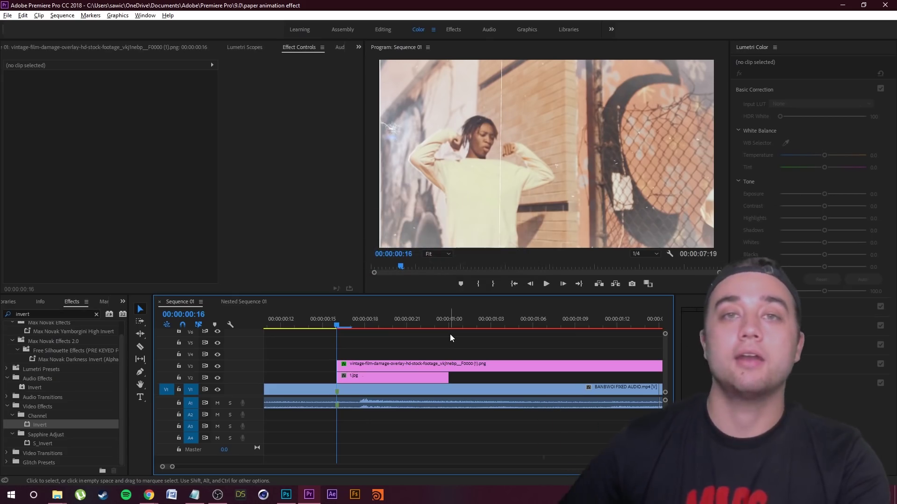
key(minus)
click(391, 381)
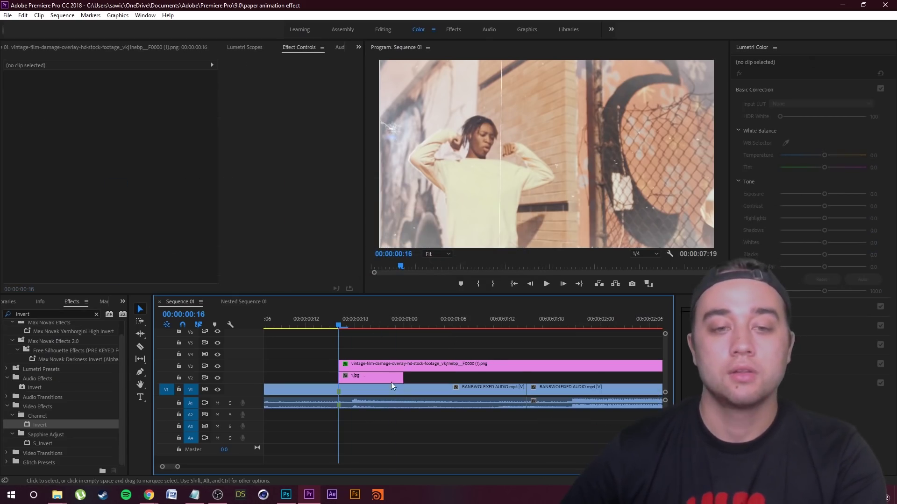
drag(402, 377, 525, 376)
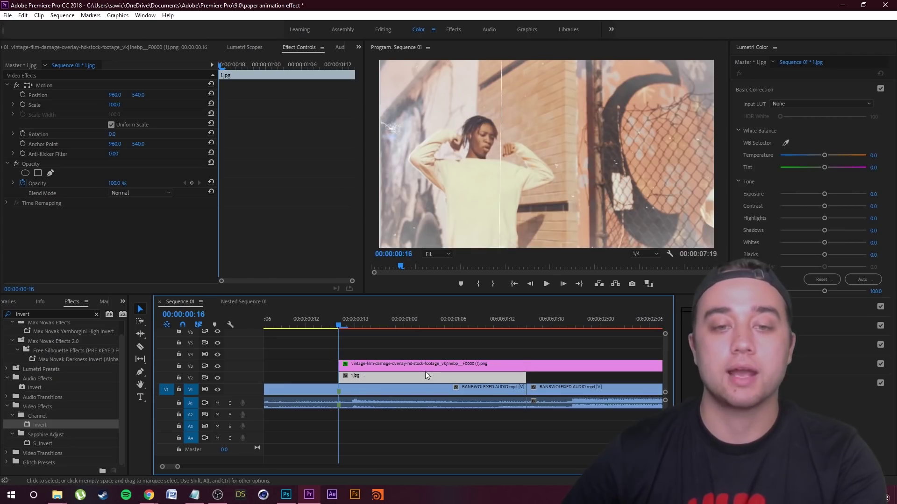
Move the film damage overlay up to track V6, keeping its start aligned with 1.jpg
click(382, 365)
drag(382, 367, 356, 349)
drag(469, 363, 438, 364)
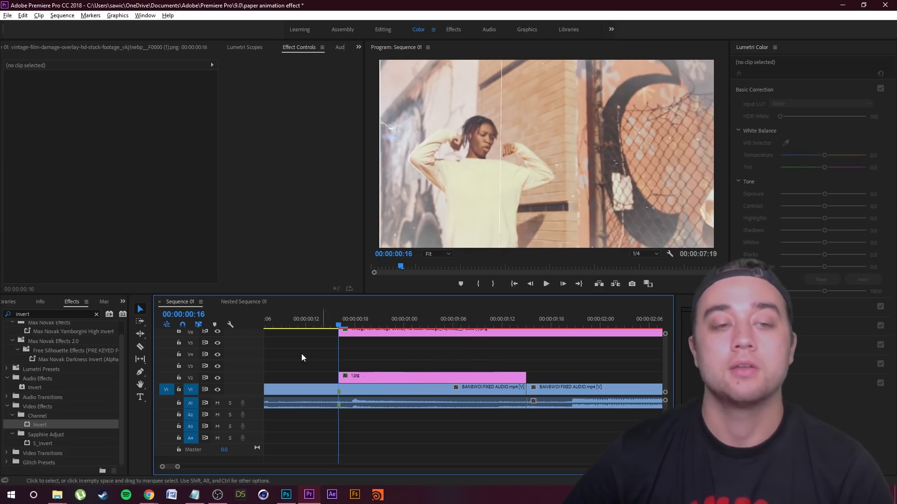
Switch to File Explorer's PAPER RIPS folder inside Frames and place 1.png on track V3 at the start of 1.jpg
click(124, 301)
click(137, 312)
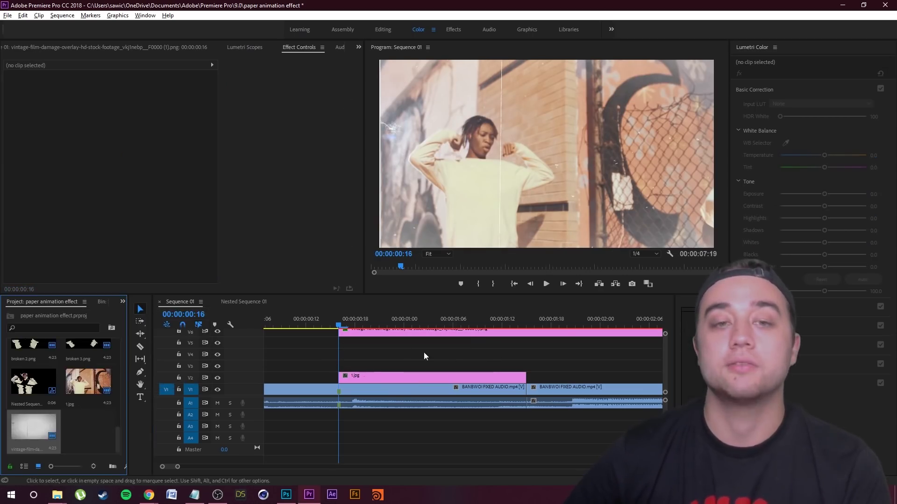
click(491, 354)
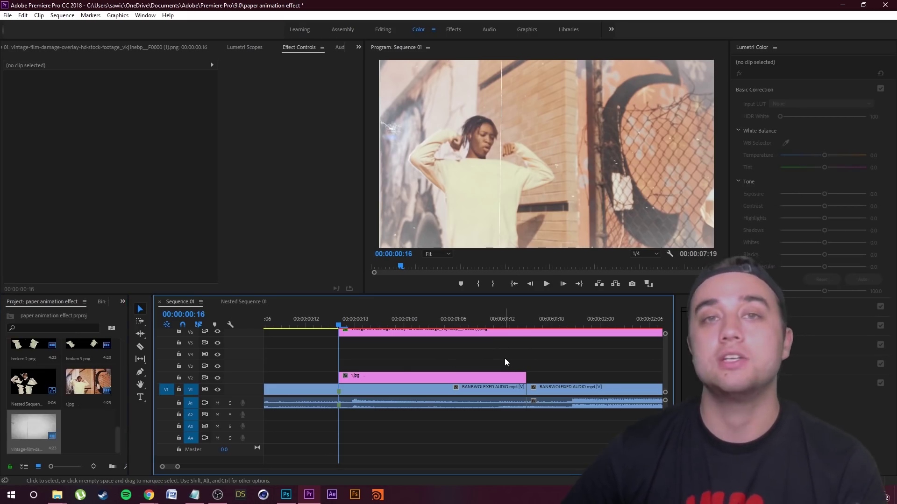
click(60, 502)
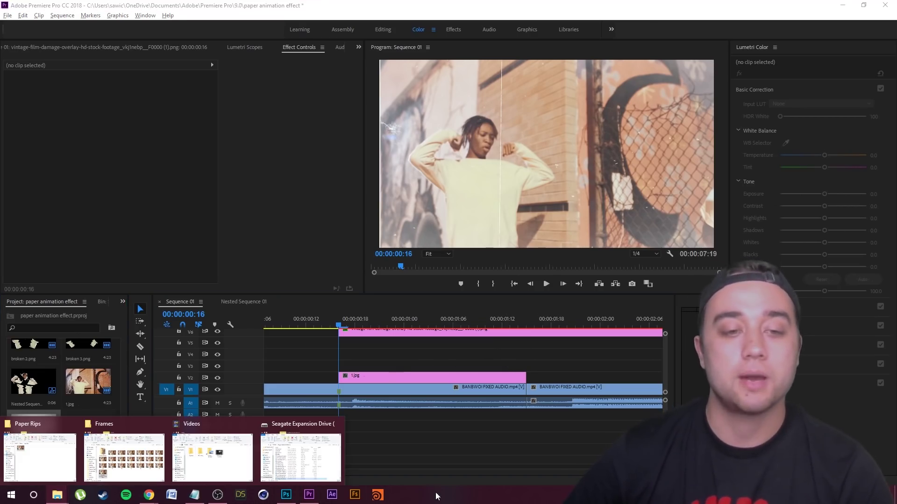
click(39, 457)
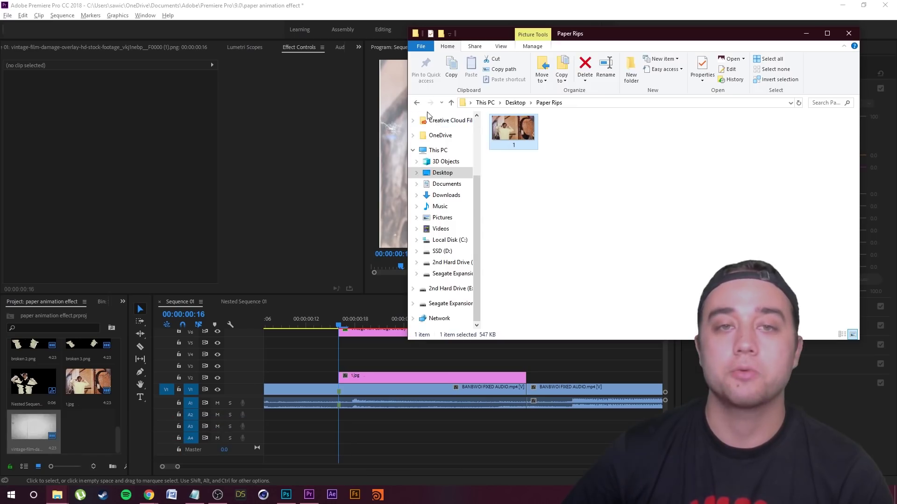
click(442, 173)
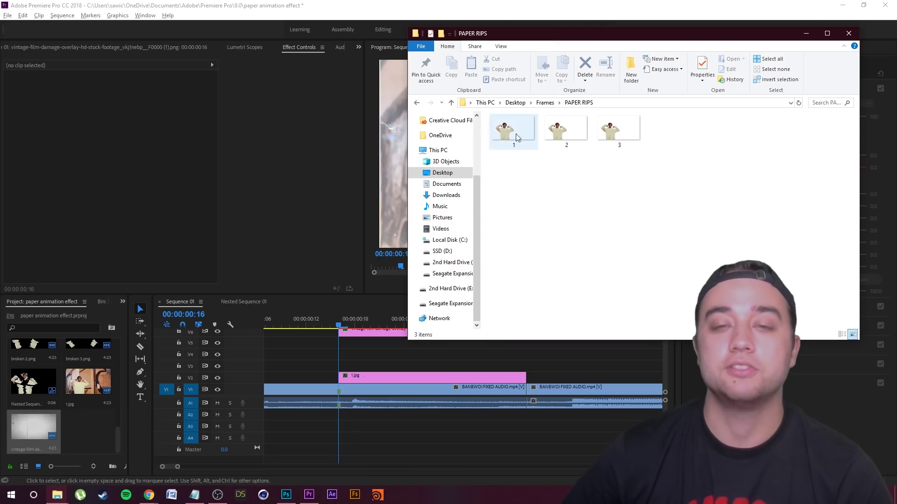
click(518, 118)
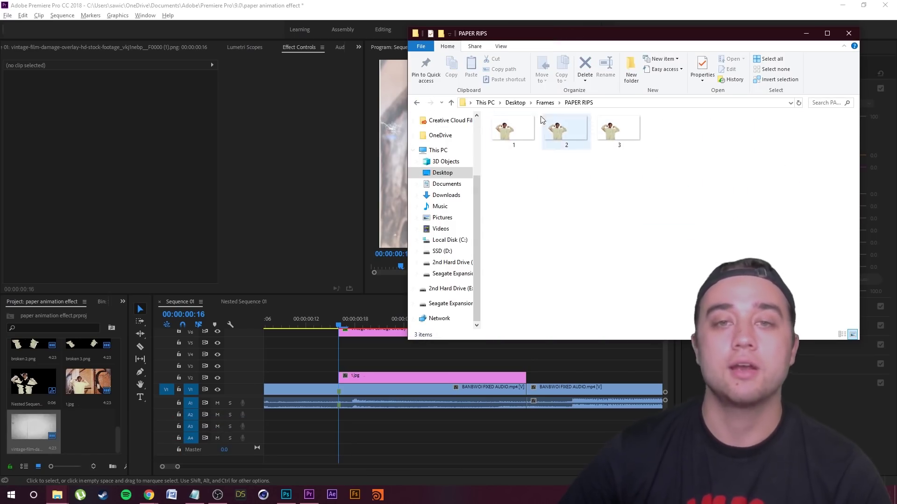
drag(512, 128, 346, 364)
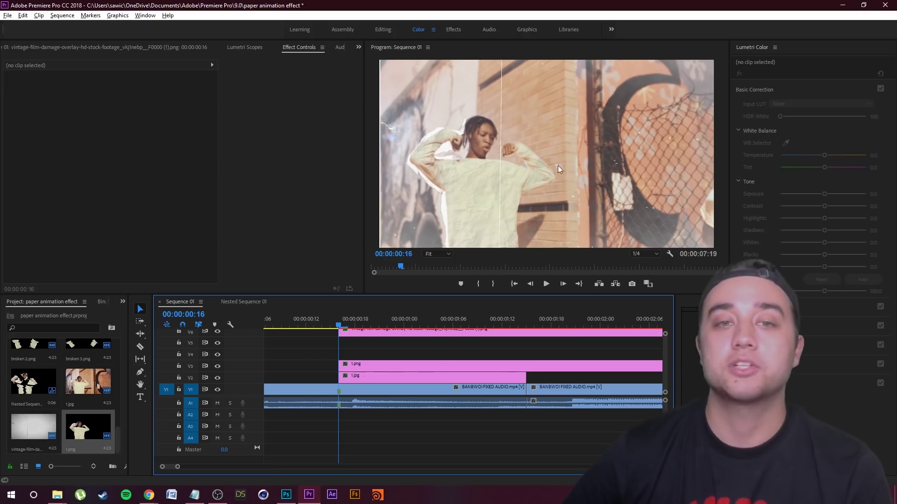
Toggle track V3's visibility repeatedly to compare the frame with and without the torn-paper cutout
click(218, 366)
click(219, 366)
click(219, 367)
click(219, 367)
click(218, 366)
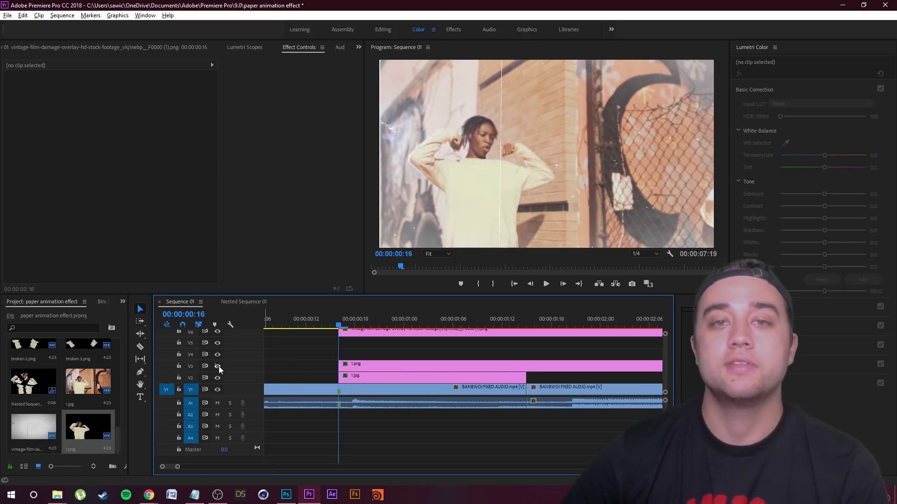
click(218, 367)
click(219, 366)
click(218, 366)
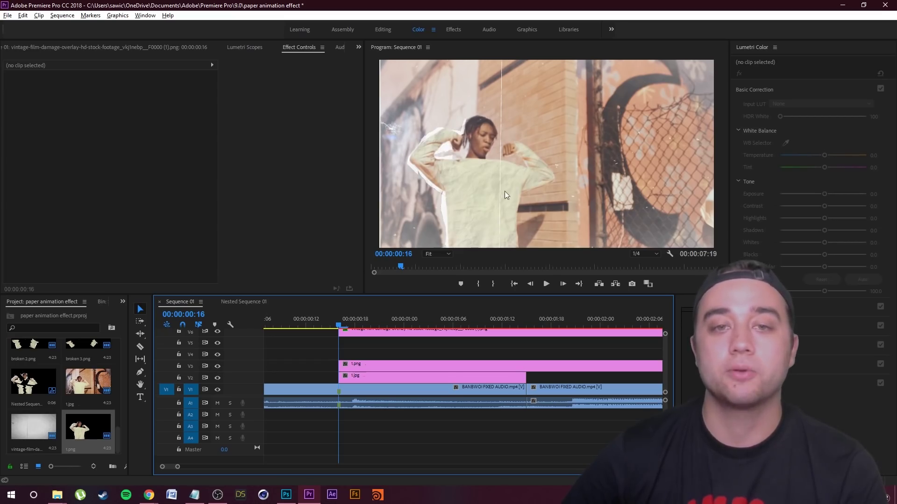
click(219, 366)
click(218, 366)
click(219, 366)
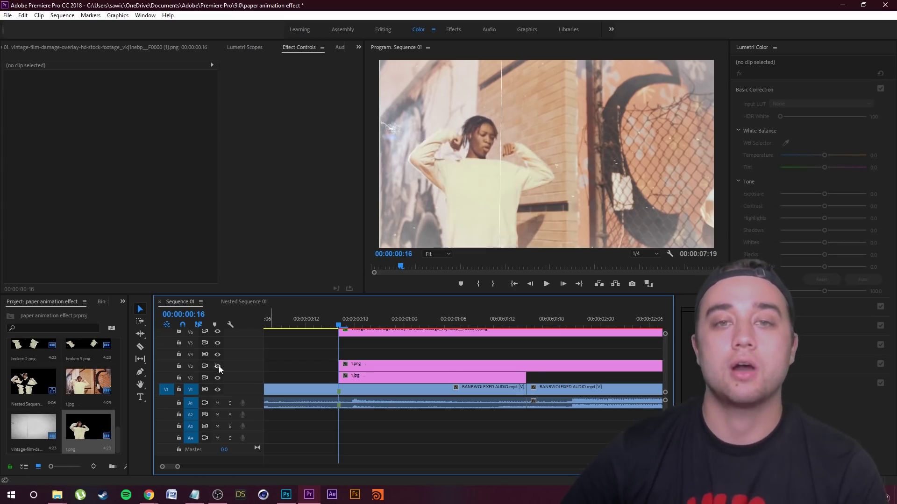
click(219, 367)
click(219, 366)
click(219, 366)
click(219, 367)
click(219, 366)
click(218, 366)
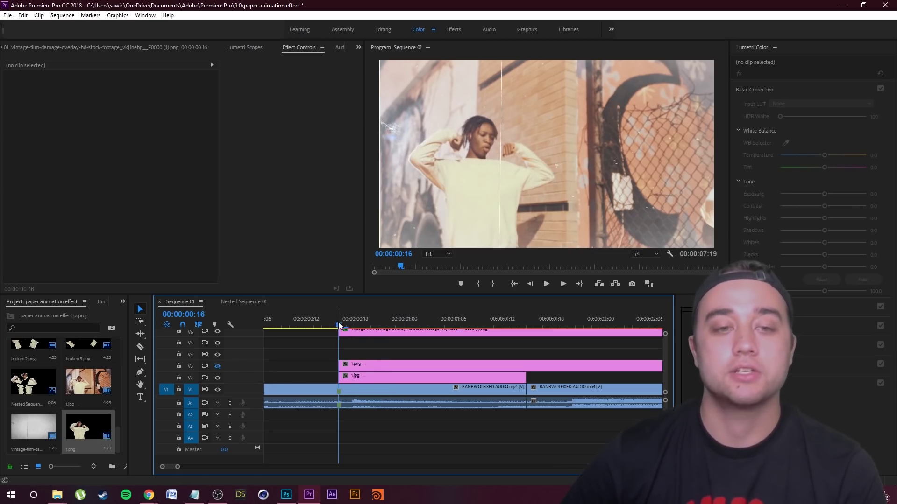
Advance the playhead to 00:00:01:00, move 1.png on V3 to start there, and make track V3 visible again
click(356, 375)
key(Right)
key(Right)
key(Right)
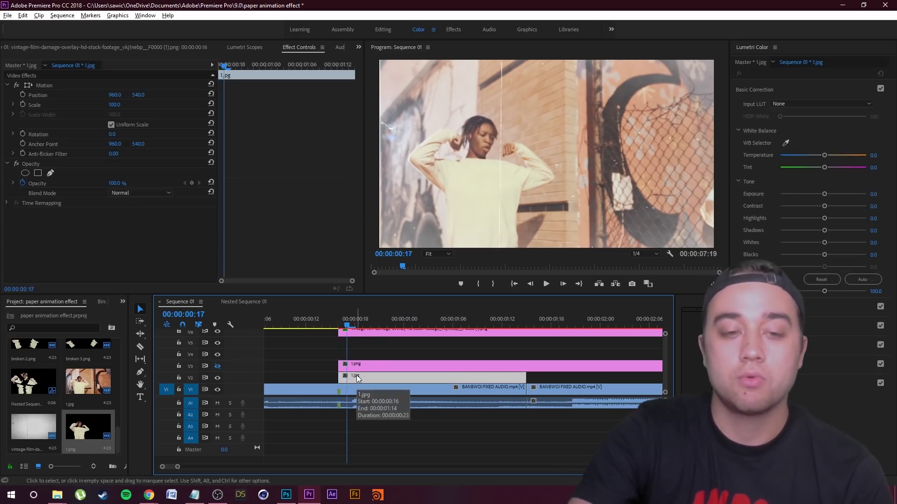
key(Right)
key(Right)
key(Right)
key(Right)
key(Right)
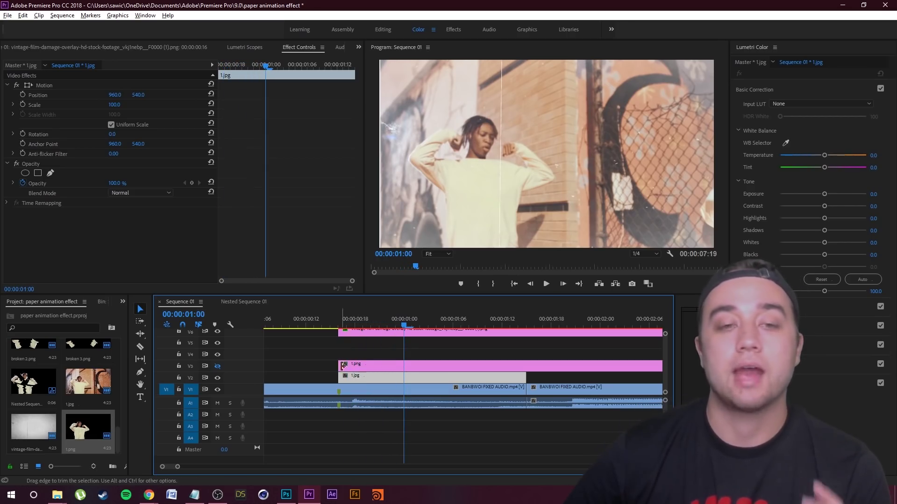
drag(354, 364, 420, 363)
click(216, 368)
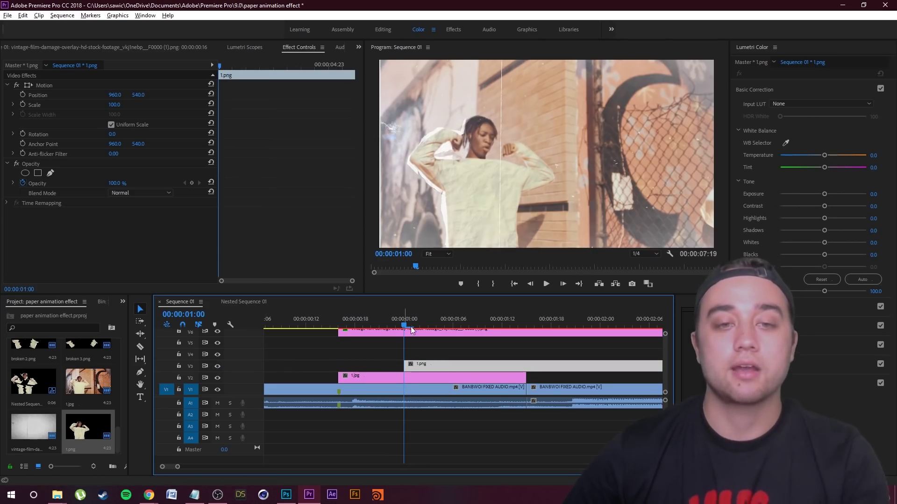
Check the frames around the start of 1.png and split 1.jpg on track V2 at 00:00:01:00
drag(404, 320, 471, 331)
key(Left)
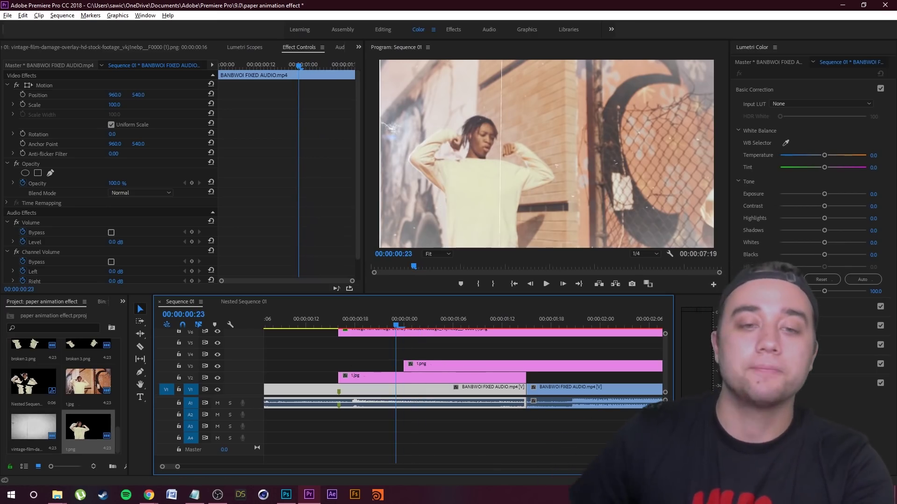
click(354, 377)
key(Right)
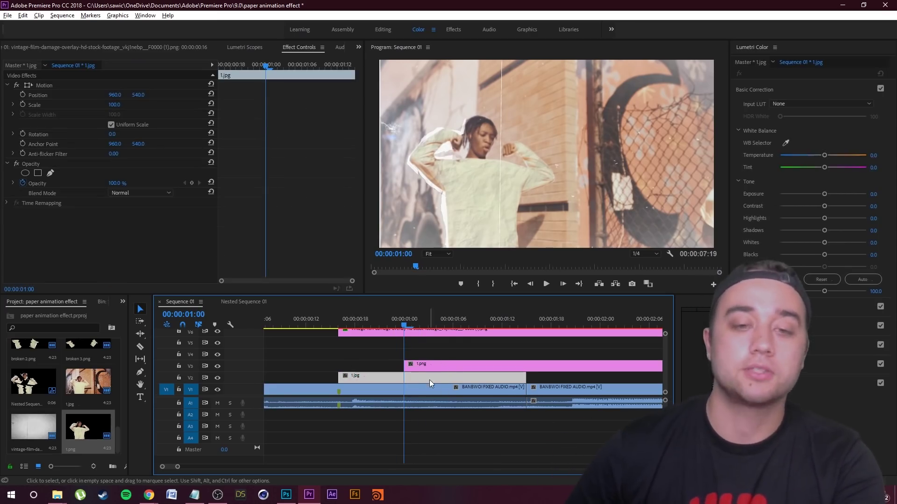
click(358, 368)
click(362, 379)
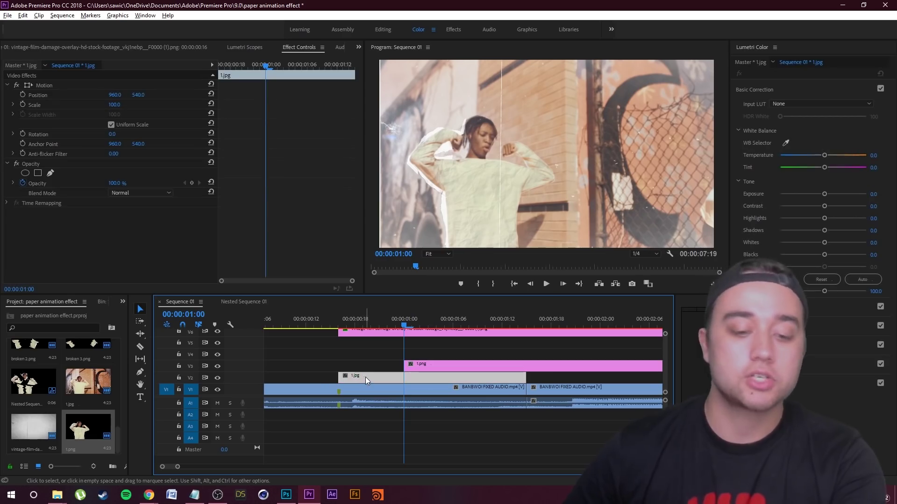
key(ctrl+k)
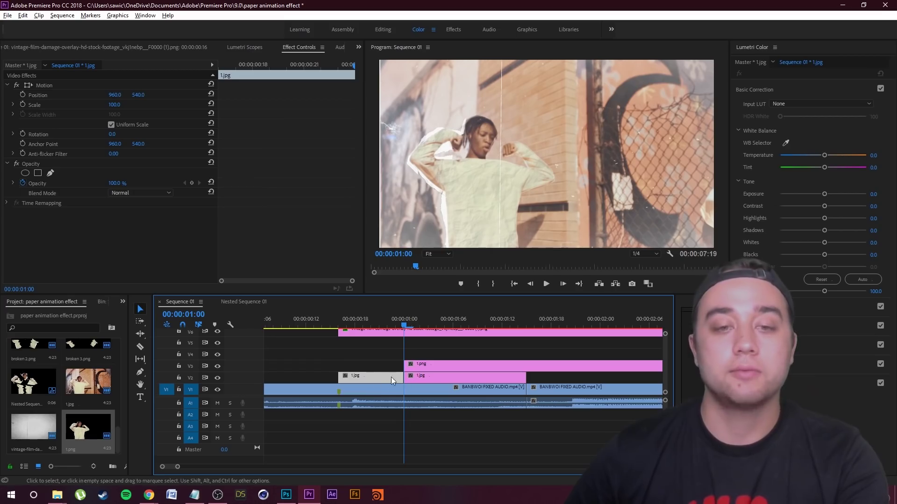
Apply the Crop video effect to the second piece of 1.jpg on track V2
click(424, 379)
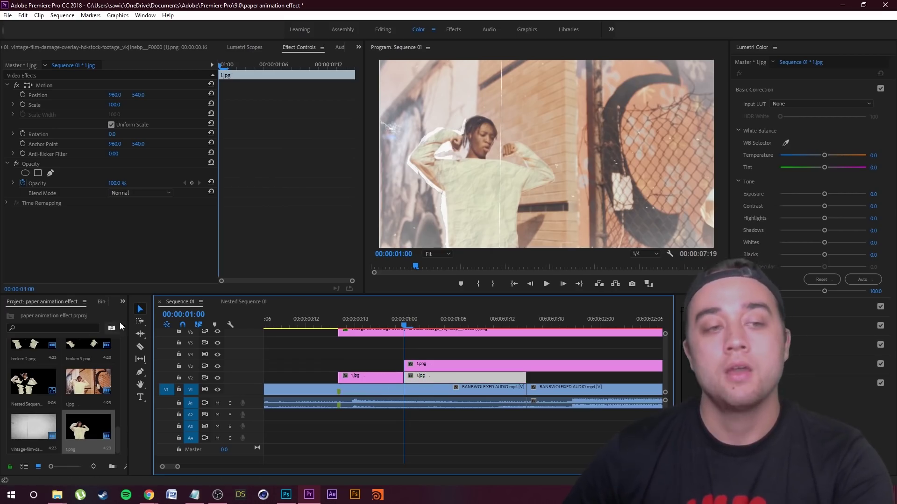
click(122, 301)
click(147, 364)
click(61, 314)
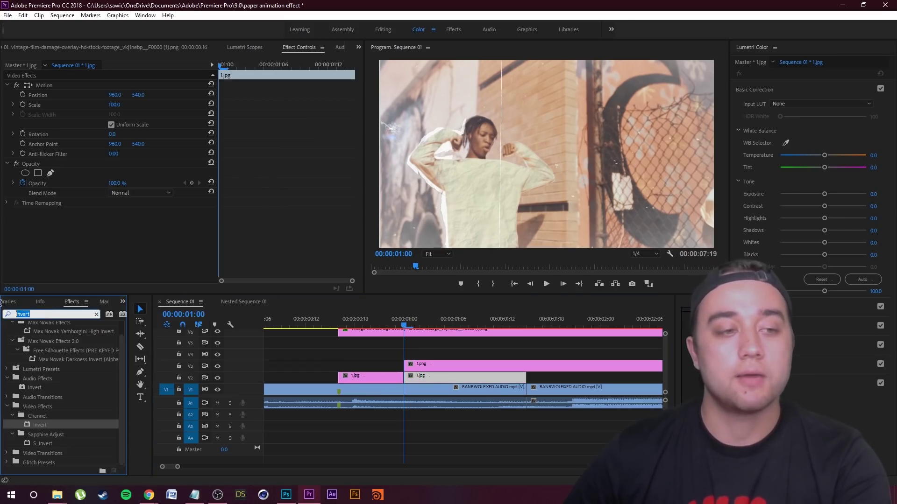
text(crop)
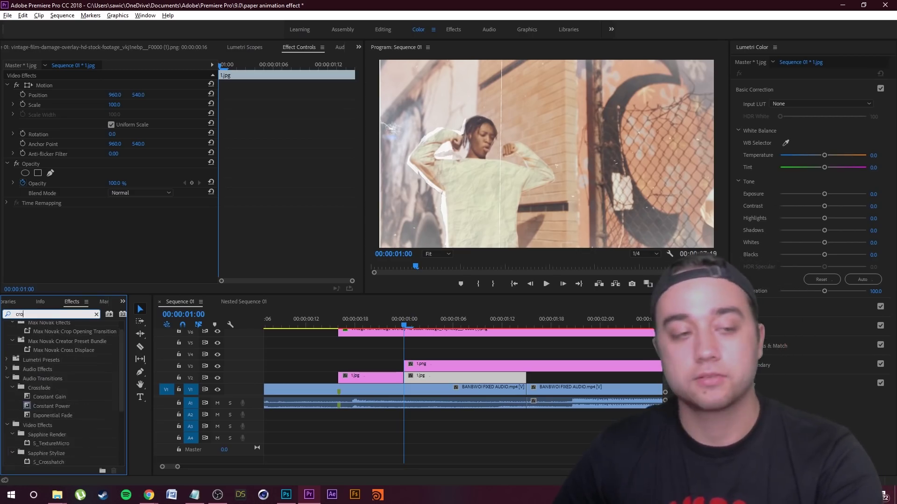
drag(46, 400, 424, 379)
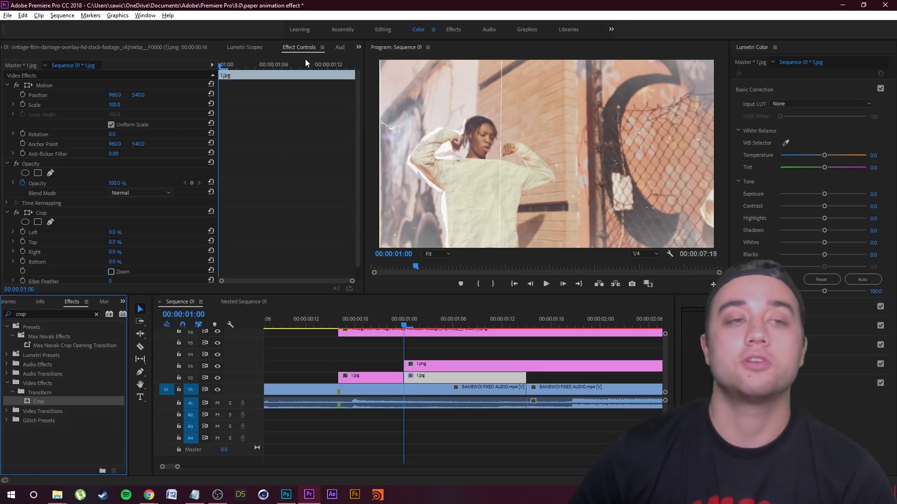
Draw a closed free-form Crop mask with a jagged edge over the left part of 1.jpg and set the crop's Left value to 100%
scroll(256, 181, down, 1)
click(51, 209)
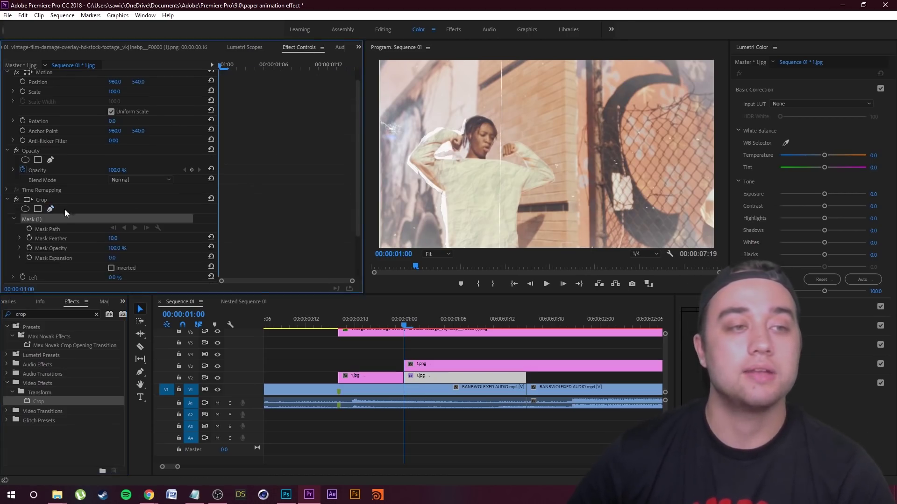
scroll(46, 233, down, 2)
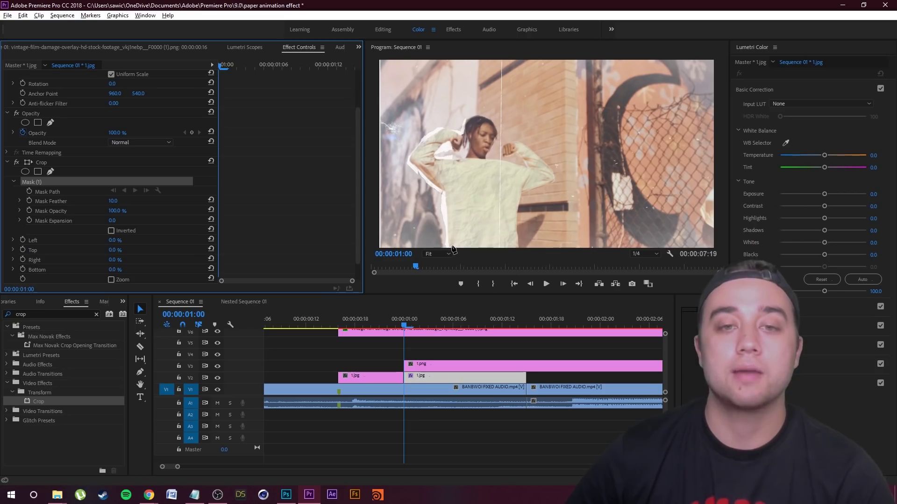
click(464, 218)
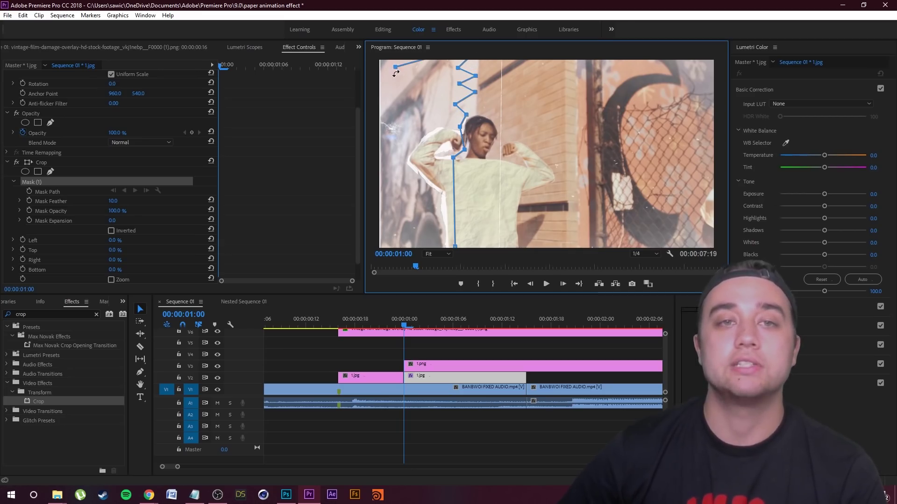
click(394, 223)
key(ctrl+z)
click(454, 202)
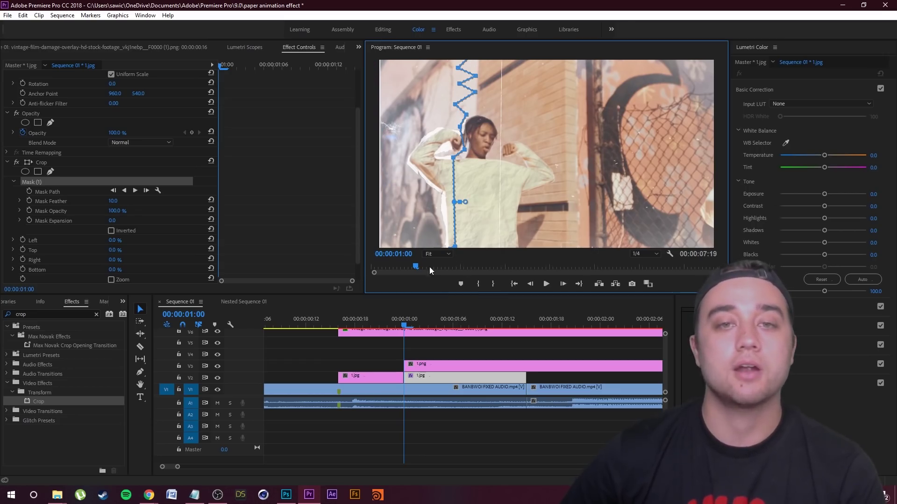
scroll(245, 200, down, 1)
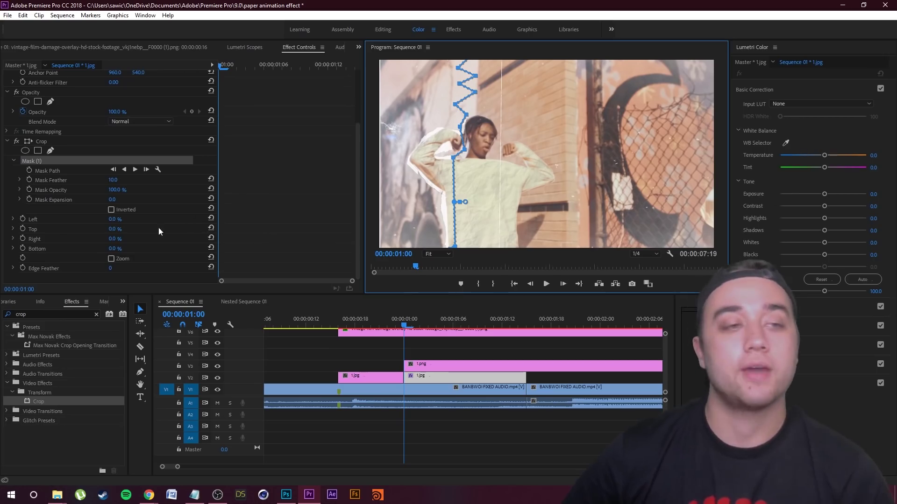
drag(114, 220, 276, 384)
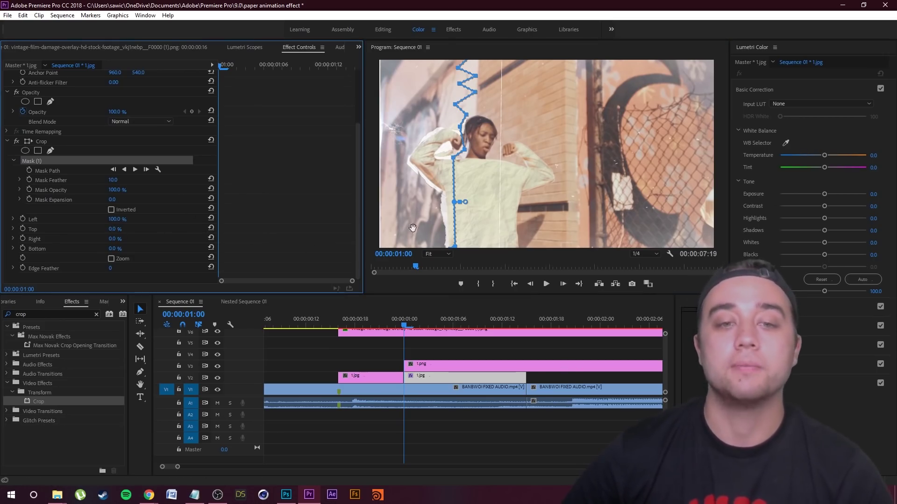
Move 1.png and the cropped piece of 1.jpg up one track, to V4 and V3, keeping their start at 00:00:01:00
shift+click(436, 364)
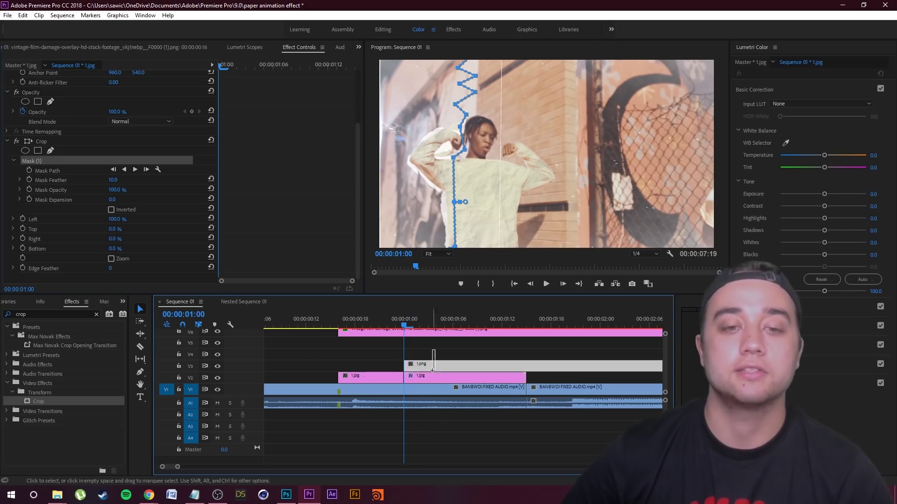
drag(431, 379, 433, 366)
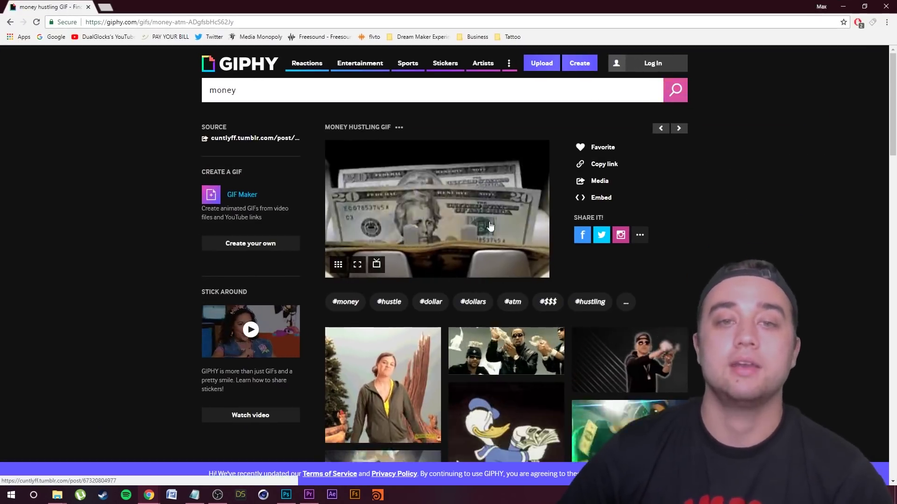
Switch to Chrome, check the save options for the money hustling GIF on GIPHY, and return to Premiere Pro
right_click(431, 217)
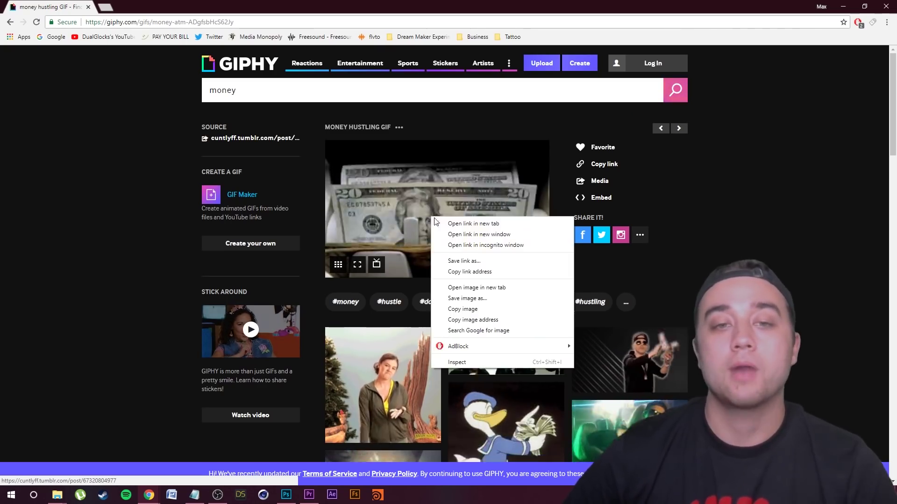
drag(479, 4, 499, 45)
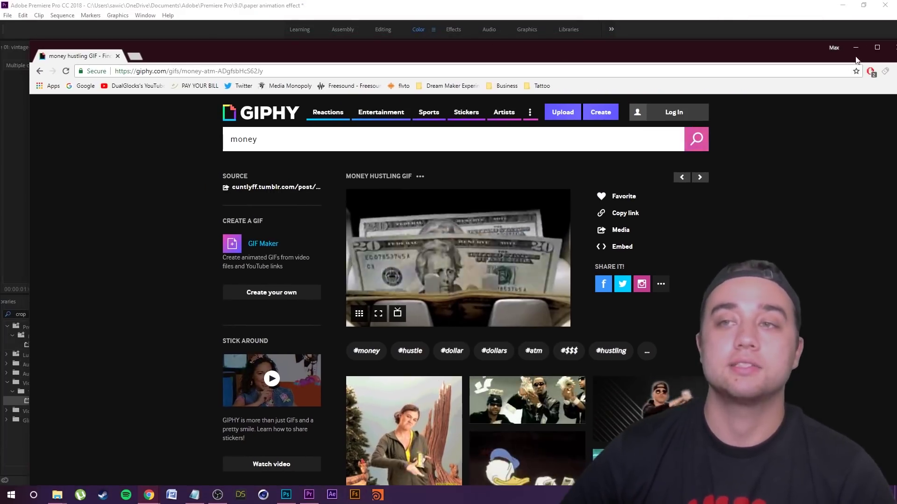
click(856, 48)
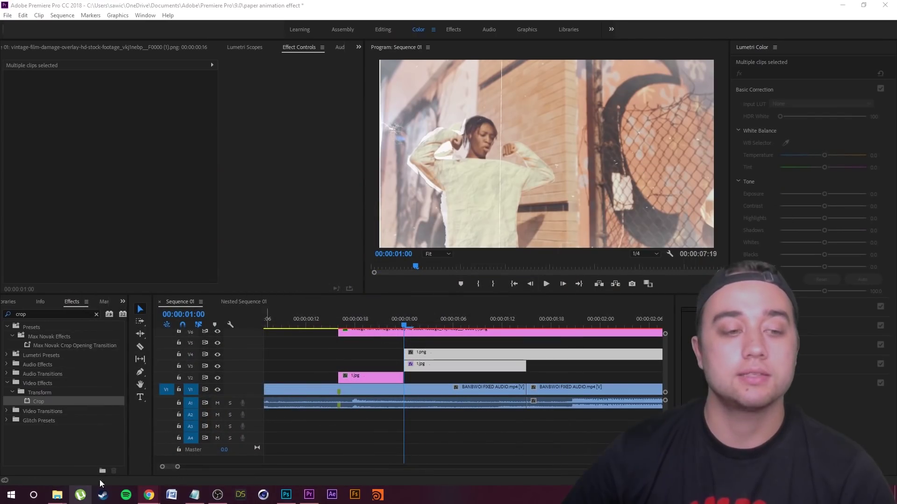
Place giphy (14).gif from the project media on track V2 at 00:00:01:00, beneath the cropped 1.jpg
click(48, 401)
scroll(85, 403, down, 2)
drag(32, 385, 403, 372)
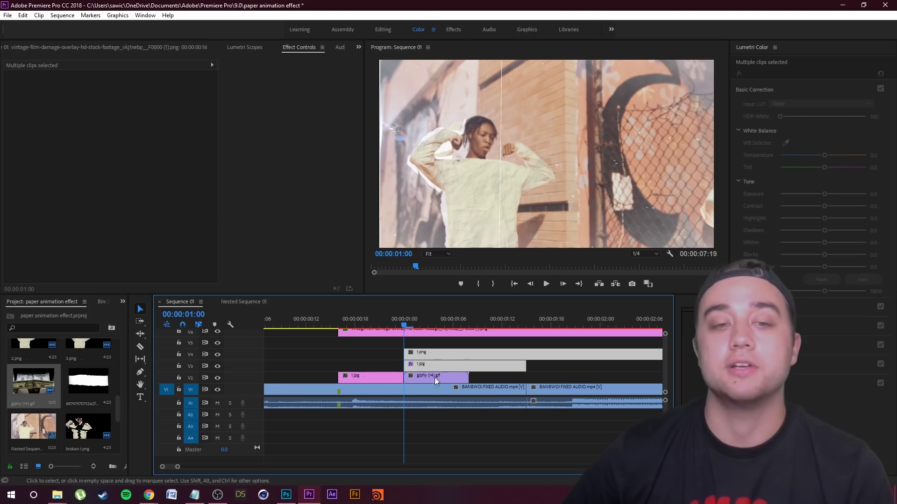
click(437, 415)
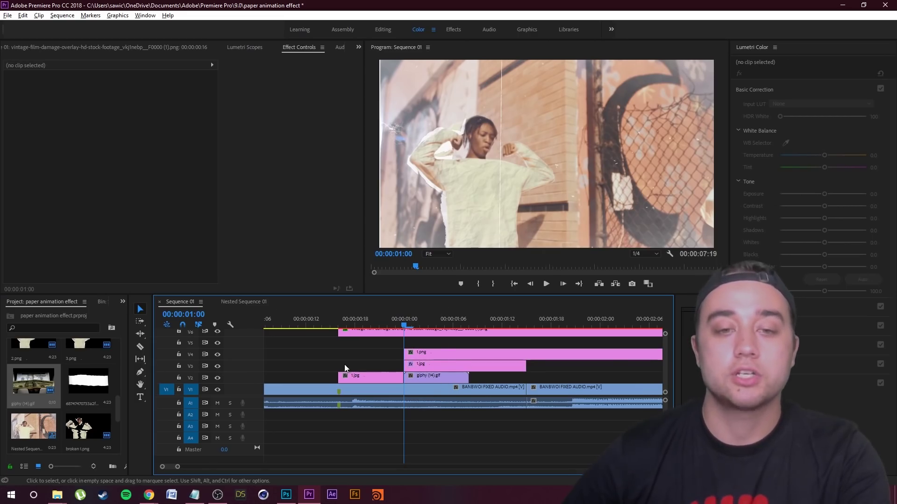
Hide tracks V4 and V3 to expose the money GIF in the frame, and select its clip on V2
scroll(357, 366, up, 2)
click(481, 353)
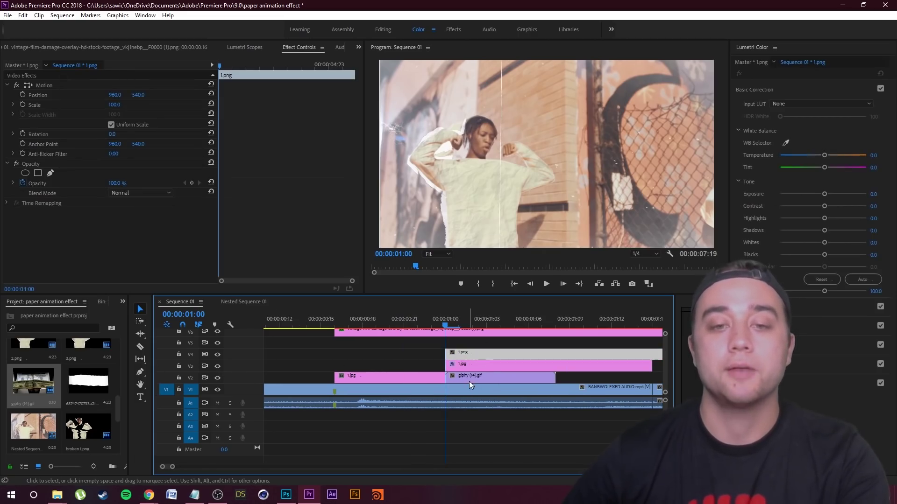
click(217, 355)
click(217, 366)
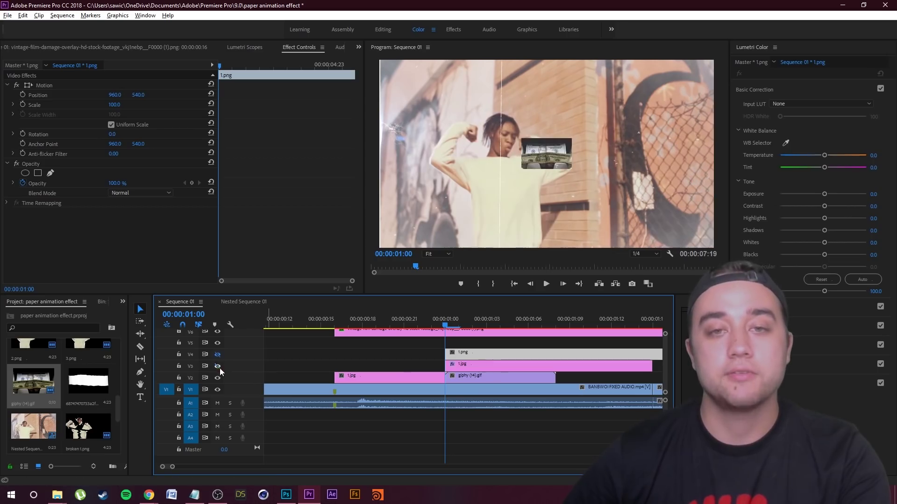
click(465, 376)
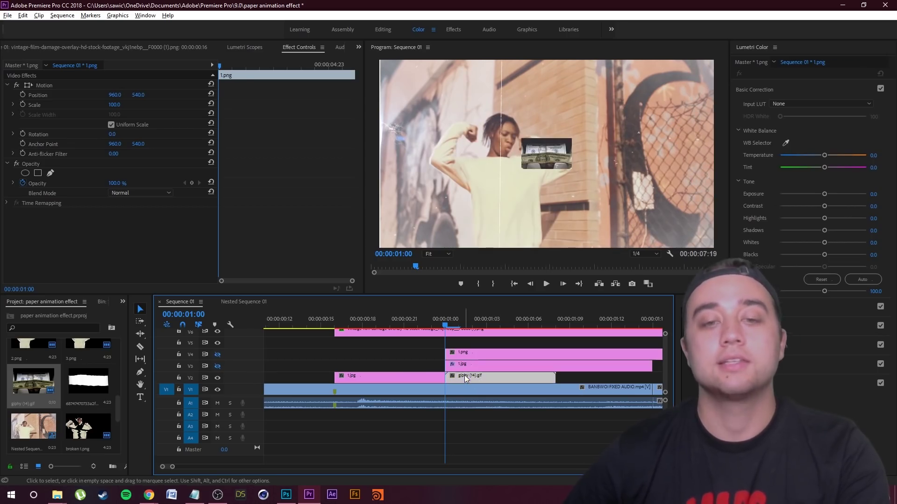
Scale the giphy (14).gif clip up to 726.8 so it fills the frame and play it back
click(51, 86)
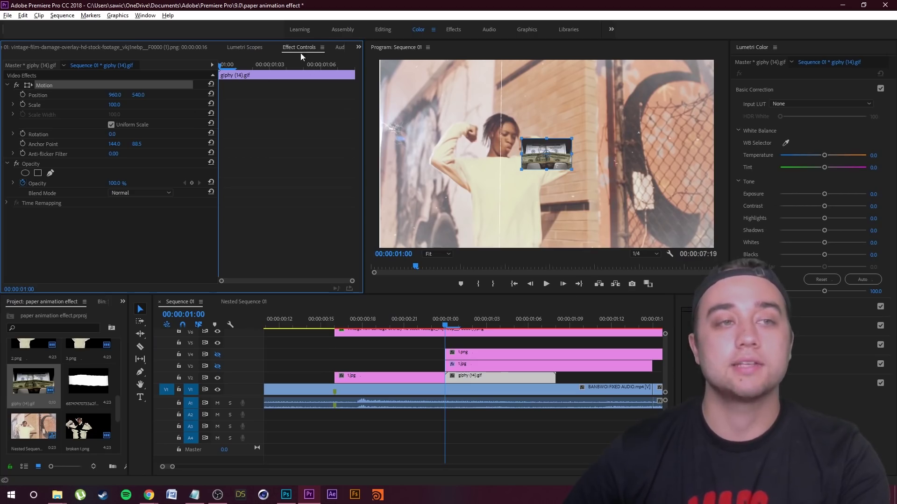
drag(573, 168, 449, 348)
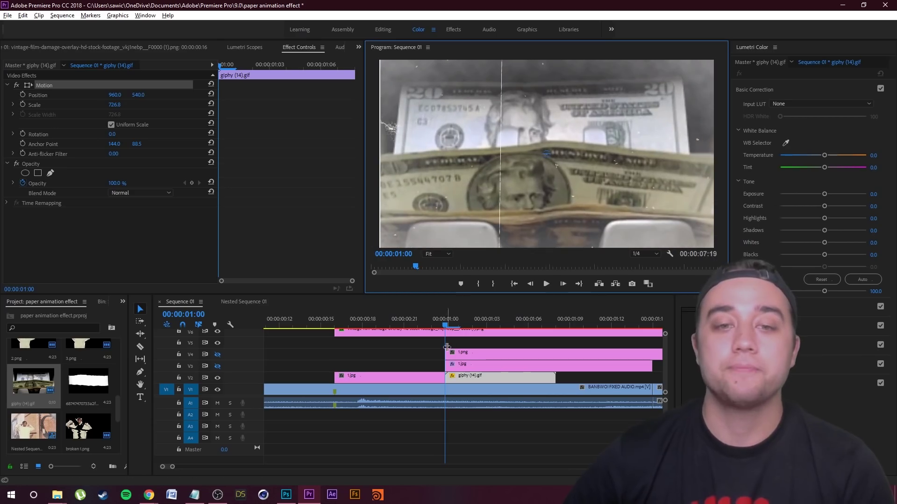
key(space)
key(space)
Place two more copies of the scaled giphy (14).gif end to end after the first on V2 and preview them
scroll(575, 357, down, 3)
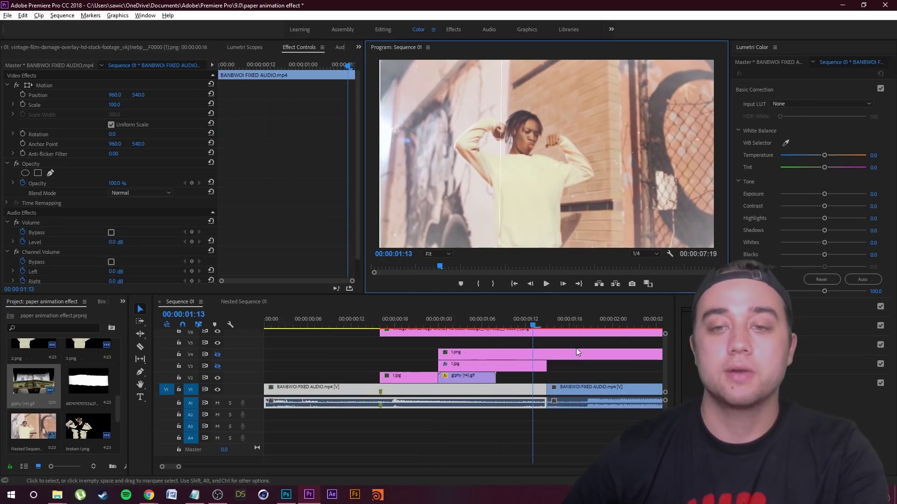
scroll(574, 355, down, 3)
click(494, 378)
drag(380, 381, 469, 377)
drag(437, 325, 306, 345)
key(space)
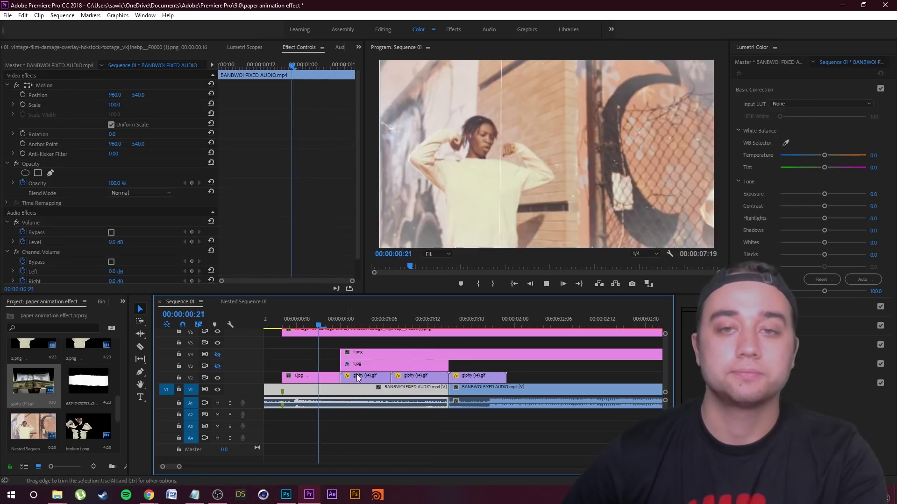
key(space)
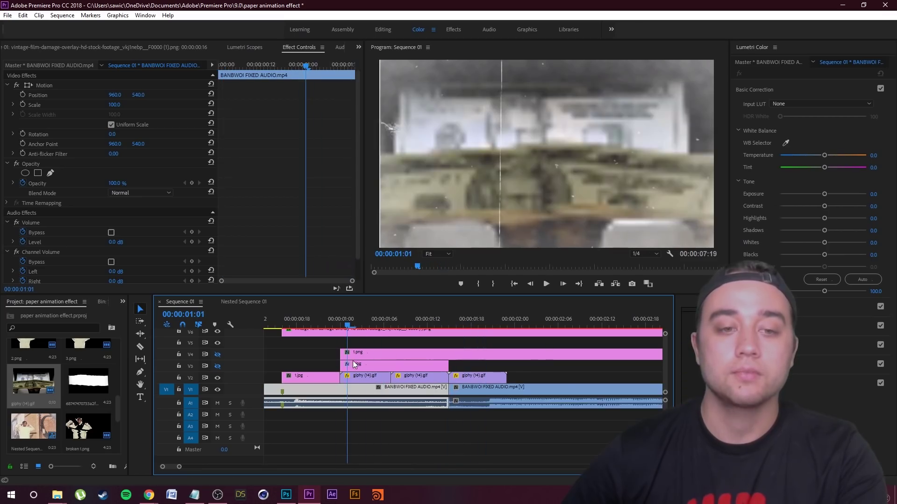
Return the playhead to the start of the first gif clip at 00:00:01:00 and save the project
click(570, 368)
drag(349, 326, 340, 326)
key(ctrl+s)
Mute audio track A1 and make video tracks V3 and V4 visible again
click(217, 403)
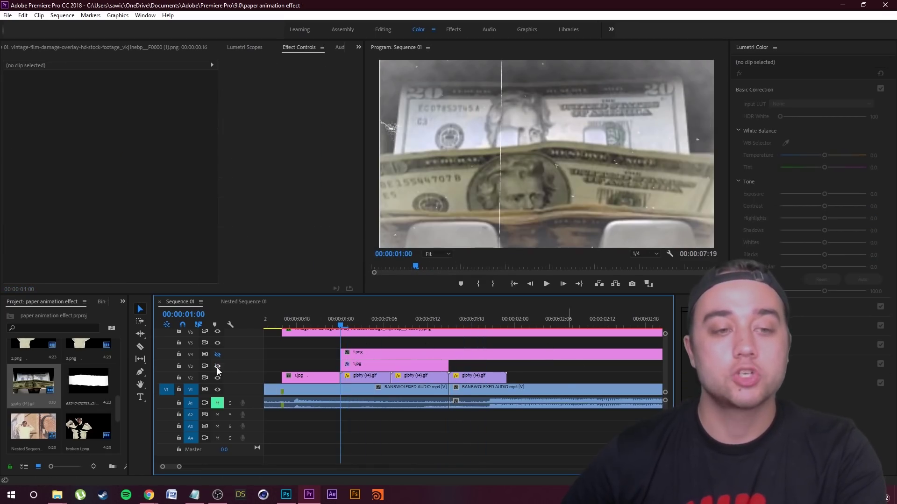
click(217, 355)
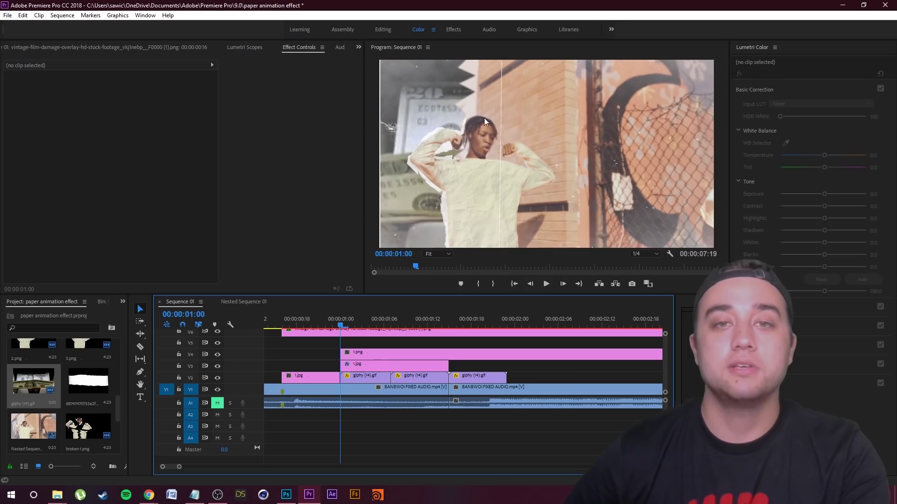
scroll(329, 366, up, 2)
Toggle the V2 track's visibility to compare the masked 1.jpg with and without the gif behind it
click(375, 368)
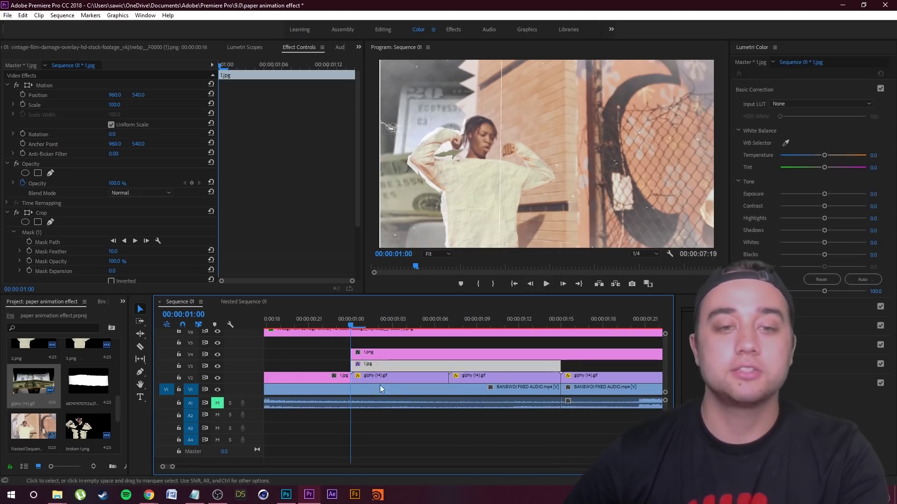
click(217, 377)
click(217, 378)
click(218, 378)
click(217, 377)
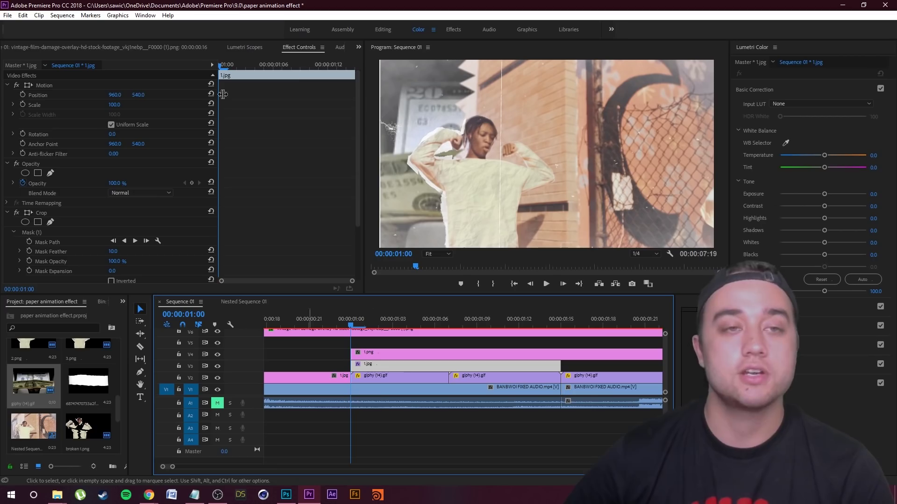
Reshape Mask (1) in 1.jpg's Crop effect by moving its jagged edge points above the man's head
click(20, 251)
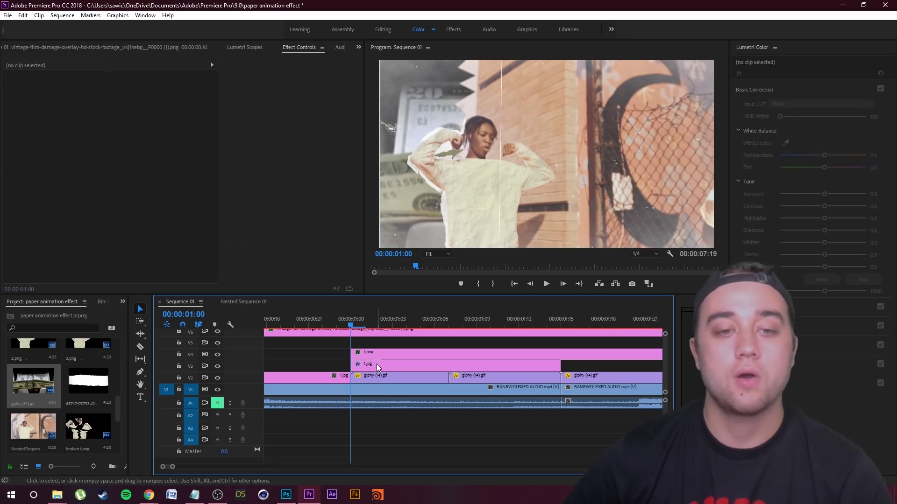
click(32, 233)
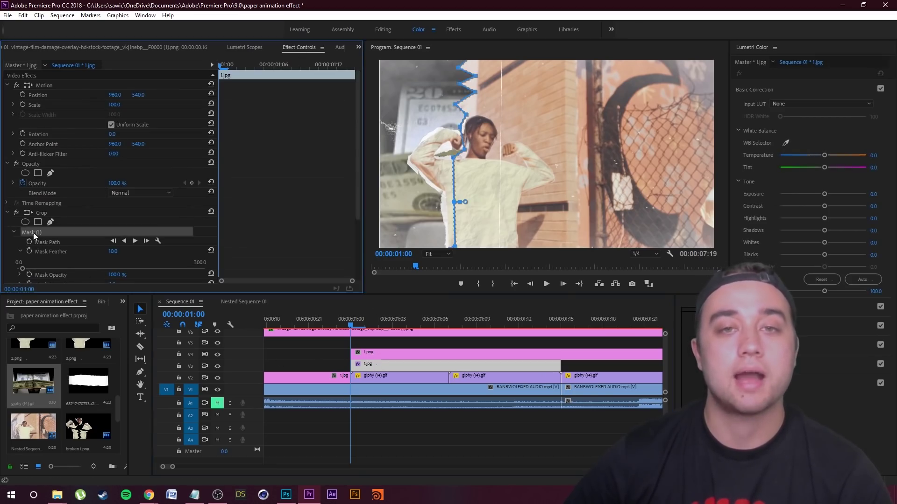
drag(455, 105, 483, 109)
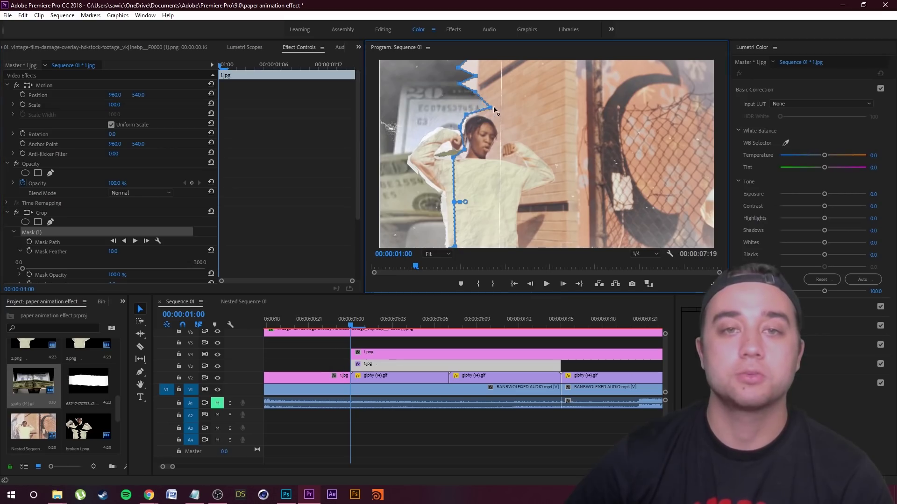
drag(482, 85, 477, 86)
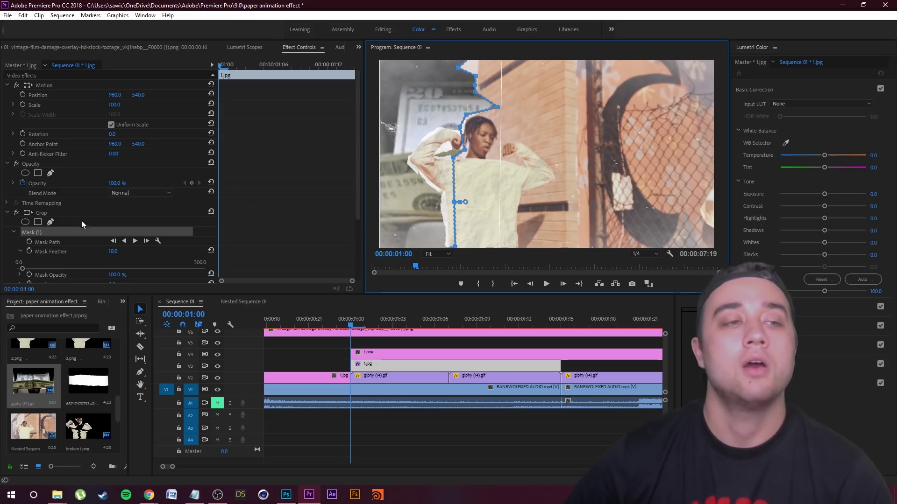
Try a Mask Feather of 300 on Mask (1), and bring it back down to 10.4
drag(22, 271, 209, 276)
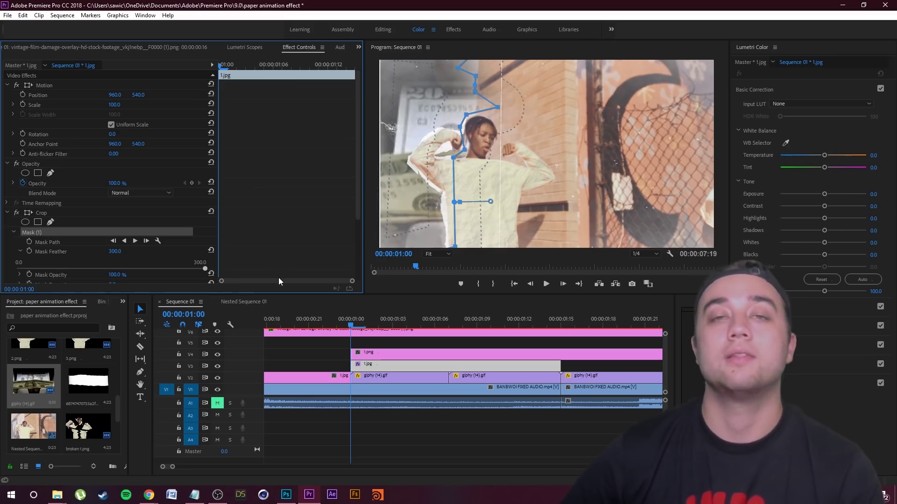
drag(205, 269, 22, 270)
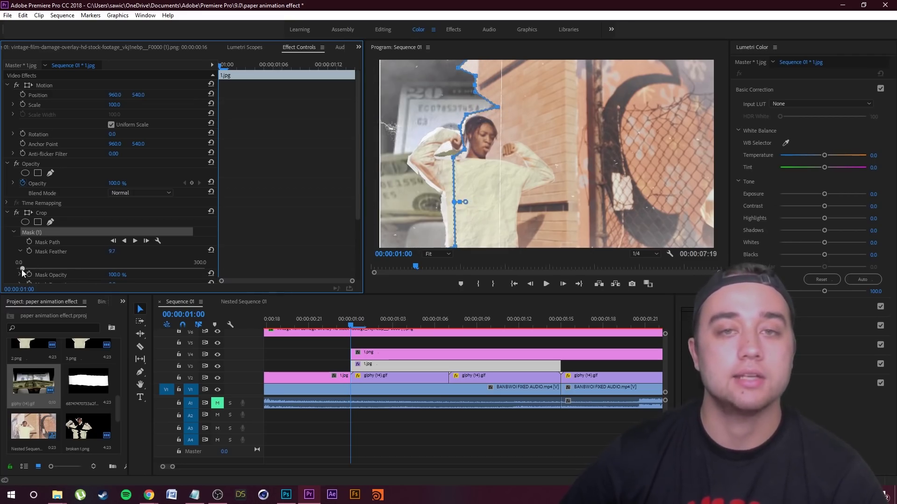
click(586, 367)
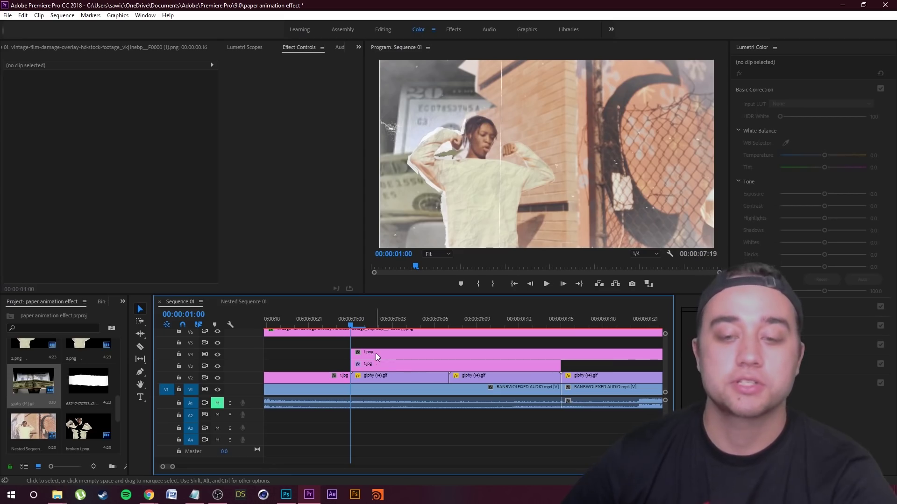
Move the playhead frame by frame through the first gif clip, from 00:00:01:00 to 00:00:01:04
drag(351, 325, 295, 369)
drag(369, 382, 410, 354)
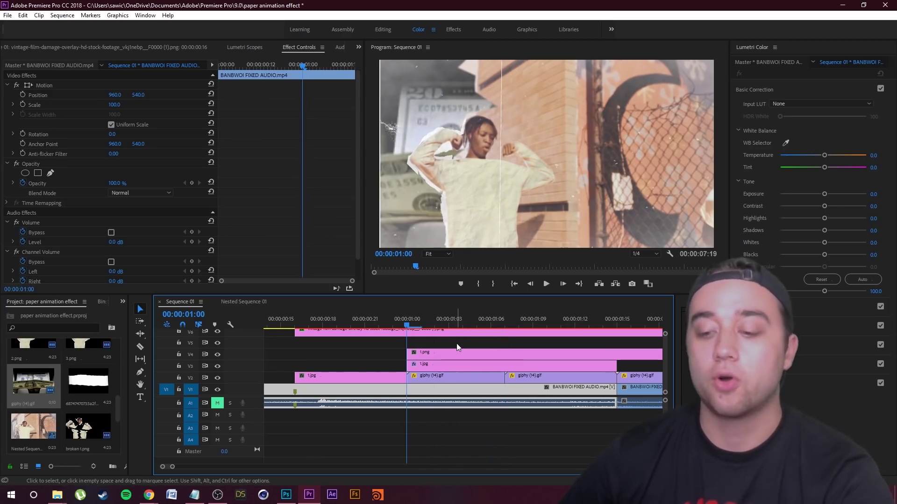
click(448, 379)
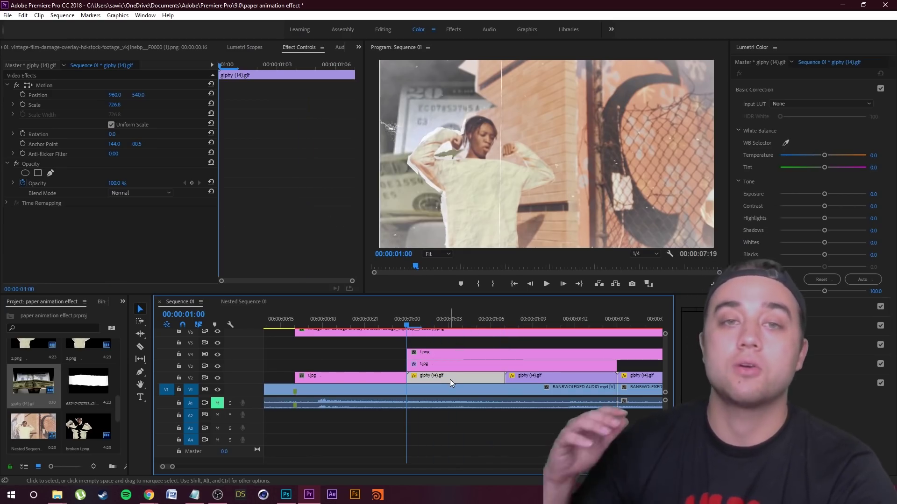
key(Right)
key(Right)
key(Right)
key(Right)
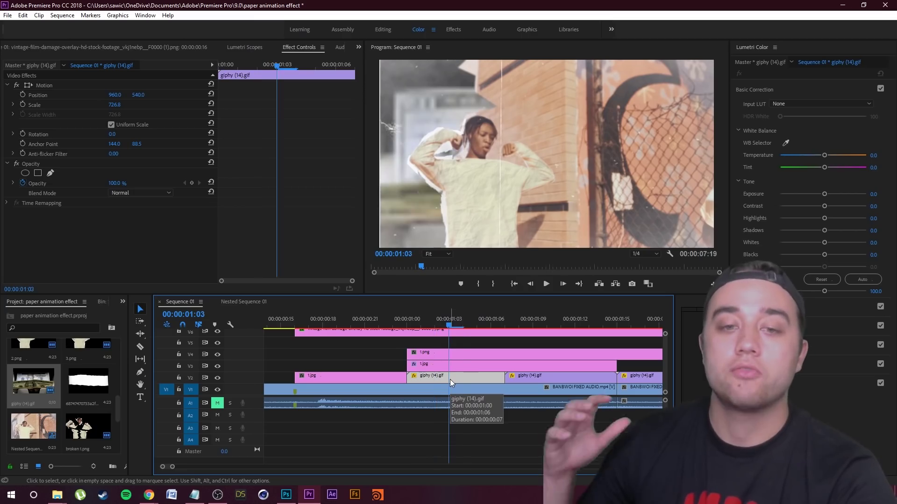
Inspect the 1.jpg and 1.png layers by hiding and showing the V4 track
drag(440, 338, 405, 372)
click(438, 365)
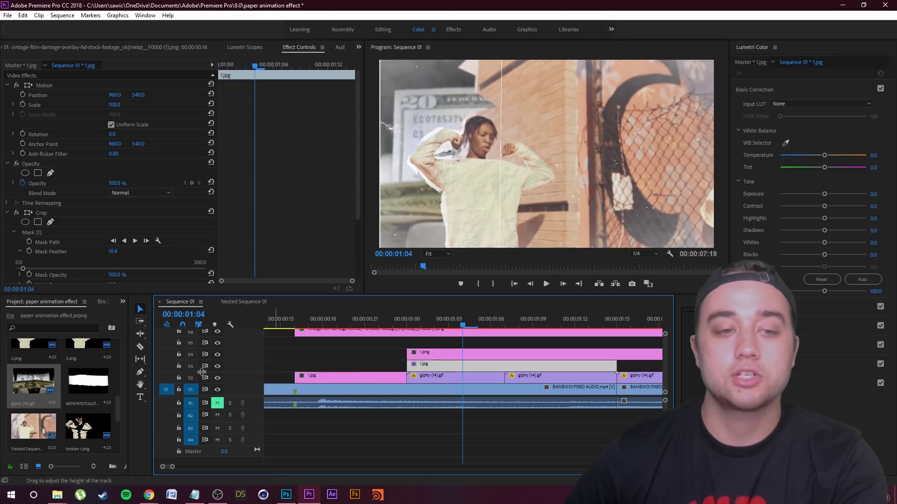
click(440, 356)
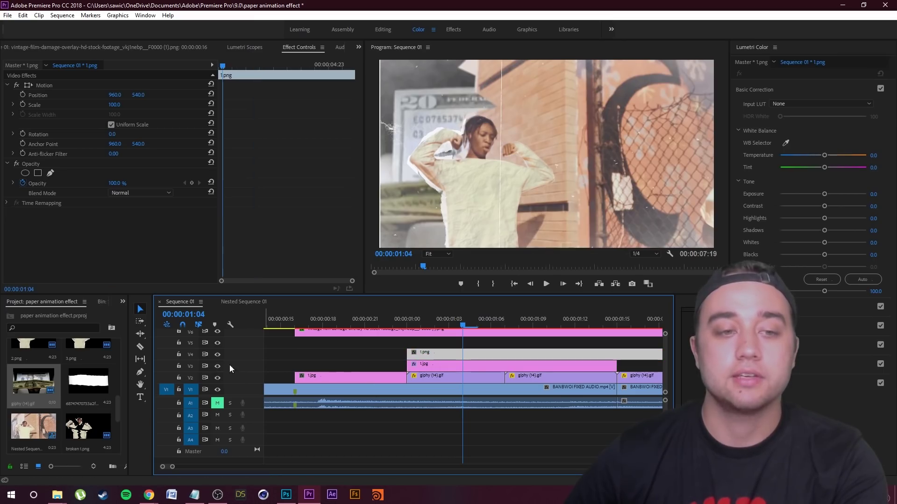
click(218, 355)
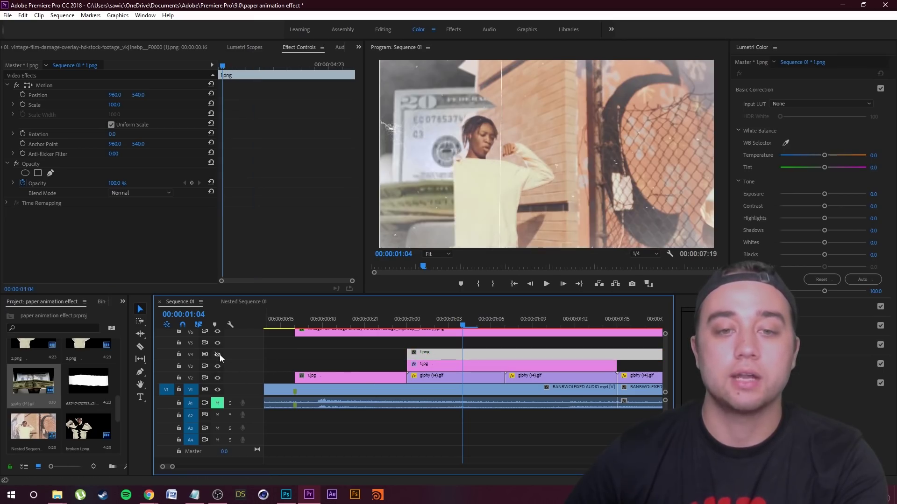
click(217, 355)
Split the 1.png and 1.jpg clips at 00:00:01:04 and delete the second part of 1.png
shift+click(449, 366)
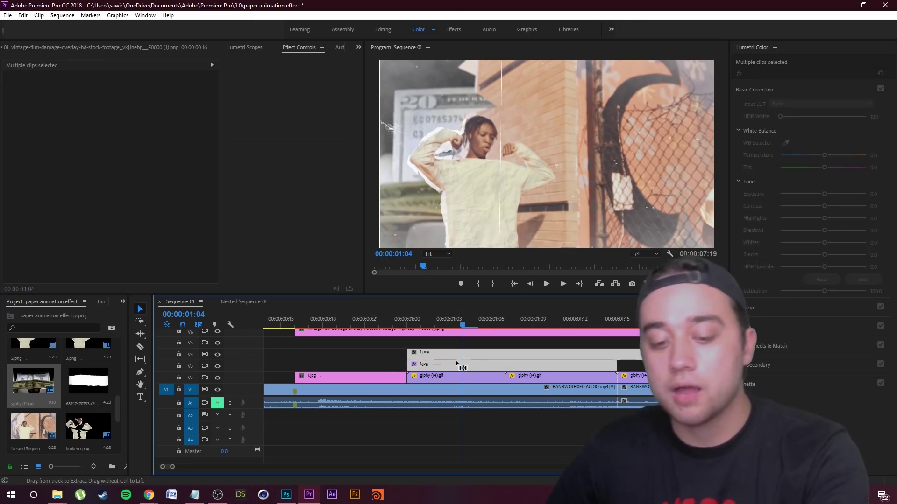
key(ctrl+k)
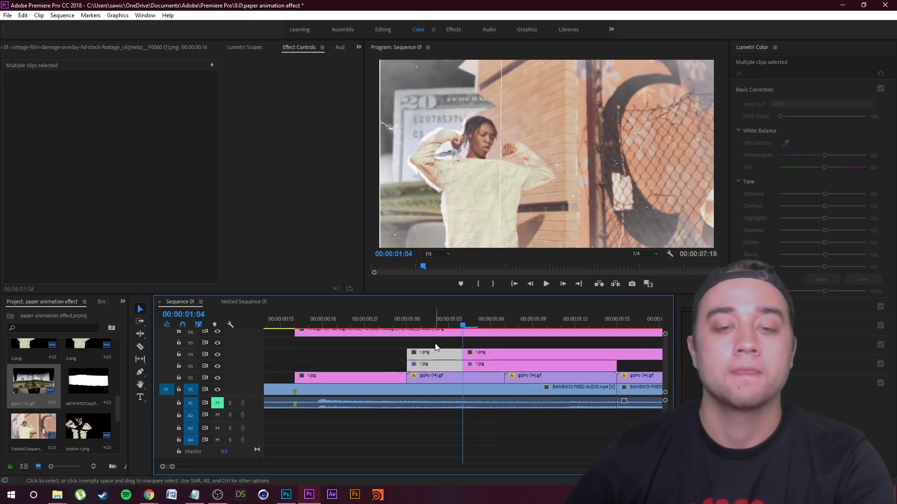
scroll(467, 354, right, 3)
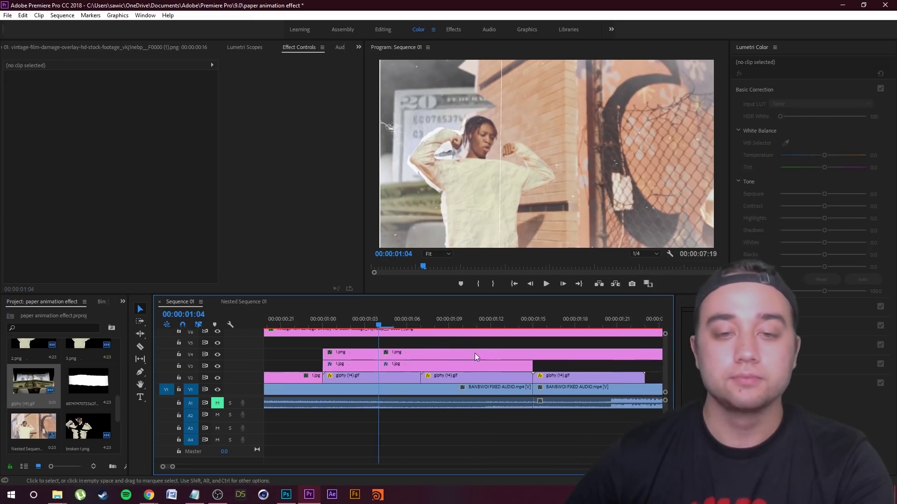
click(397, 356)
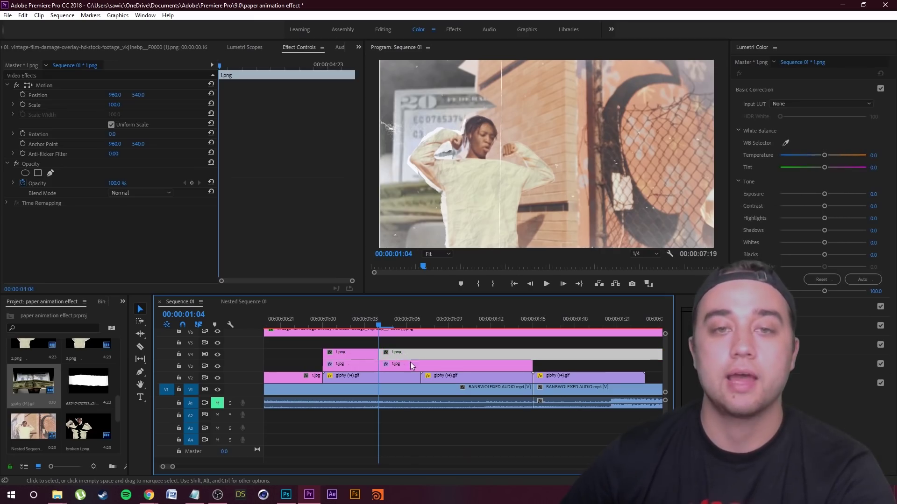
key(Delete)
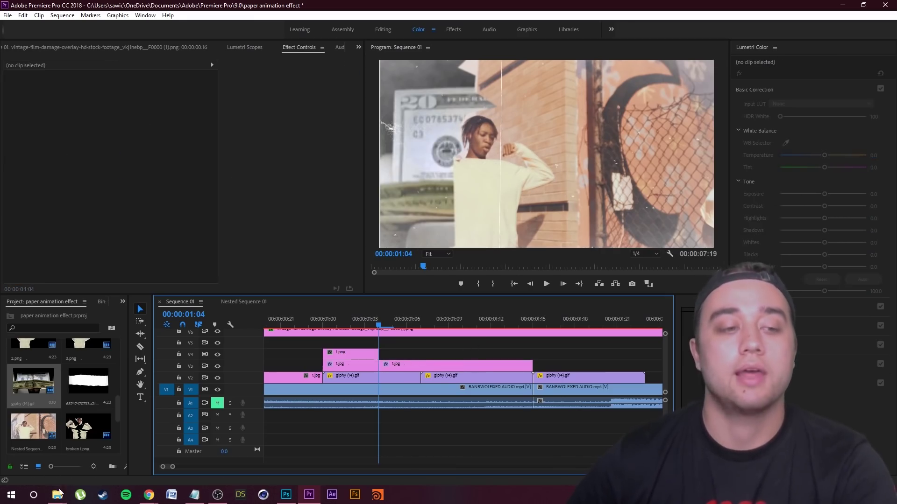
Add 2.png from the PAPER RIPS folder to V4 at 00:00:01:04, directly after the 1.png segment
mouse_move(57, 494)
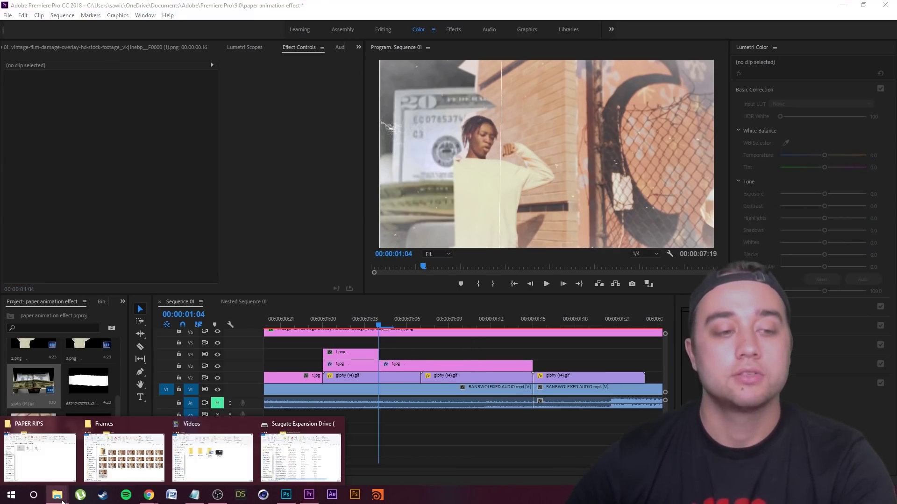
click(37, 456)
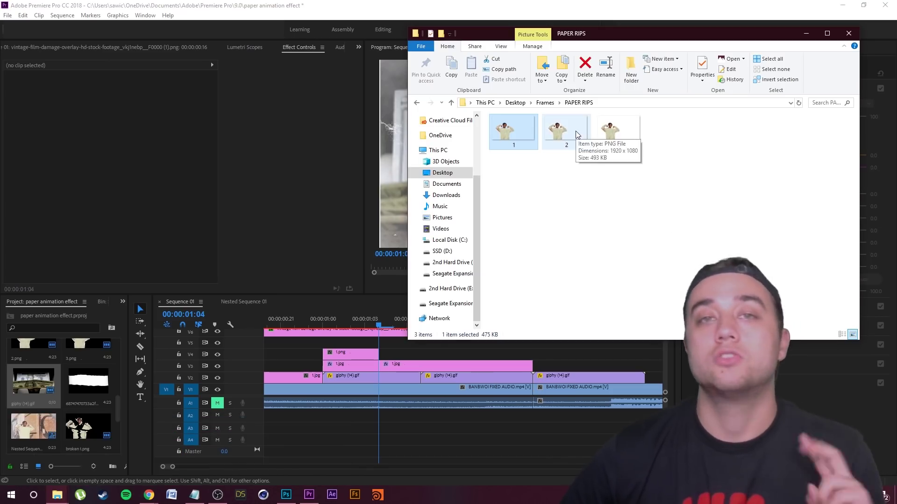
drag(572, 131, 383, 348)
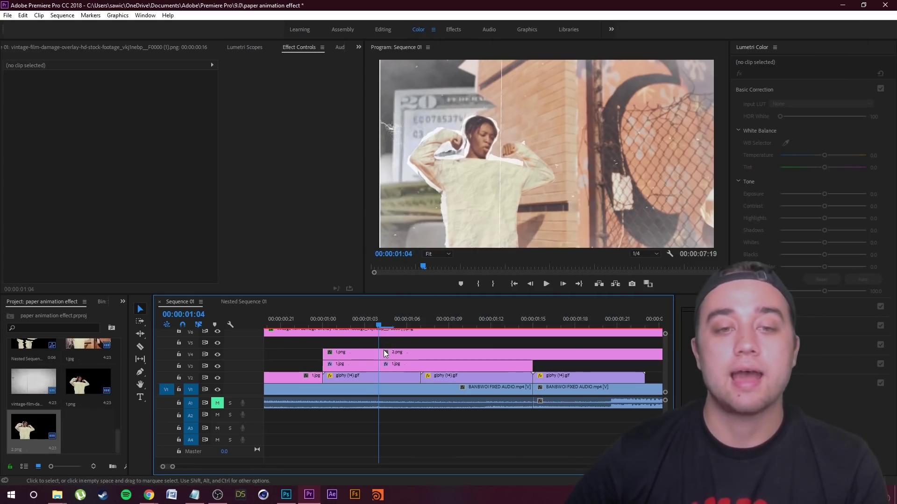
Review the change from 1.png to 2.png by moving the playhead back and forth across the cut
key(d)
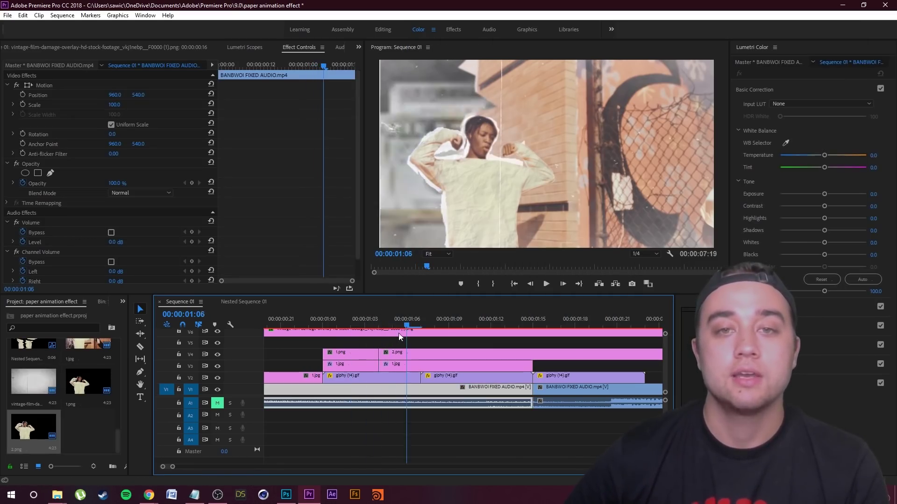
click(353, 357)
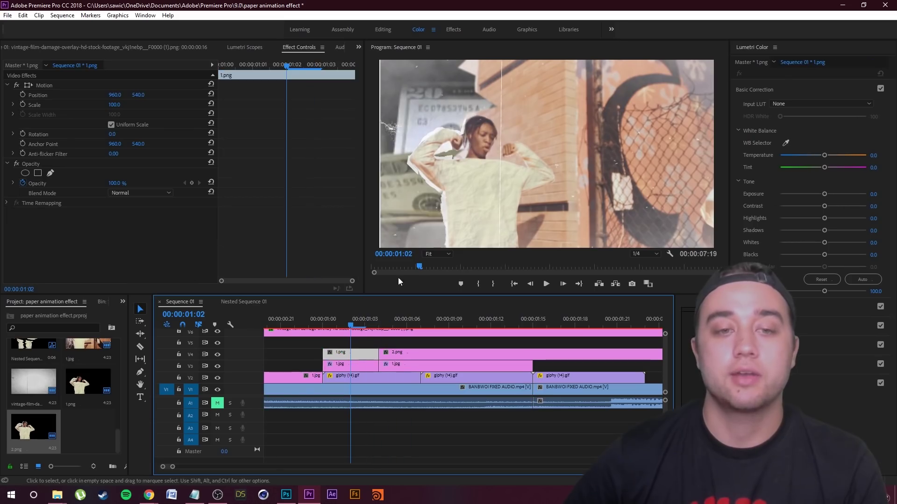
key(shift+Right)
key(d)
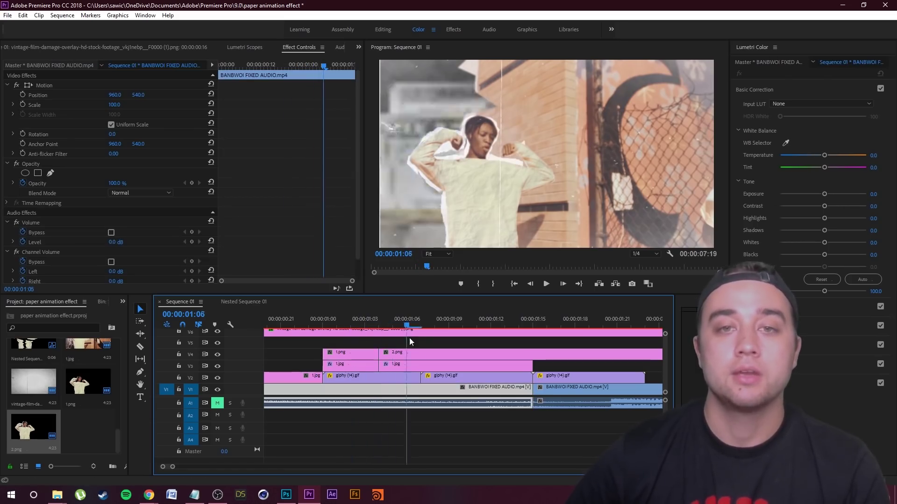
key(Left)
key(Left)
key(Left)
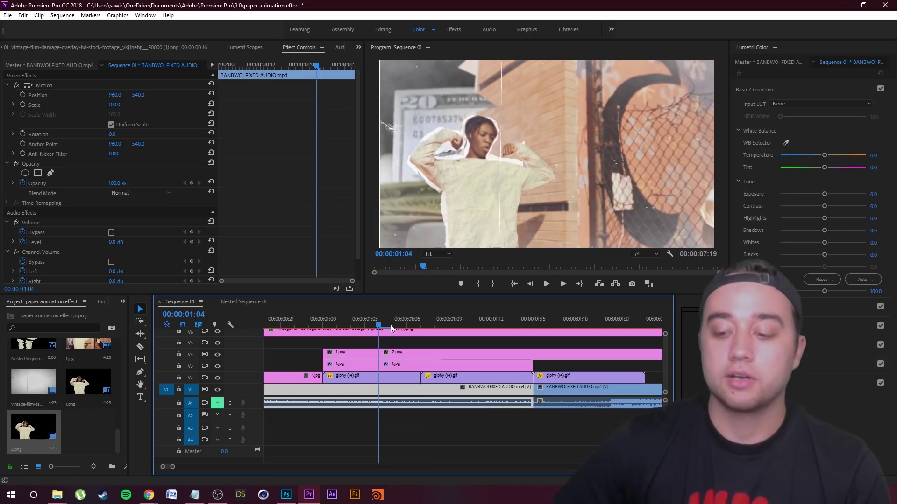
Split the 2.png and 1.jpg clips on V4 and V3 at 00:00:01:08
key(Right)
key(Right)
key(Right)
key(Right)
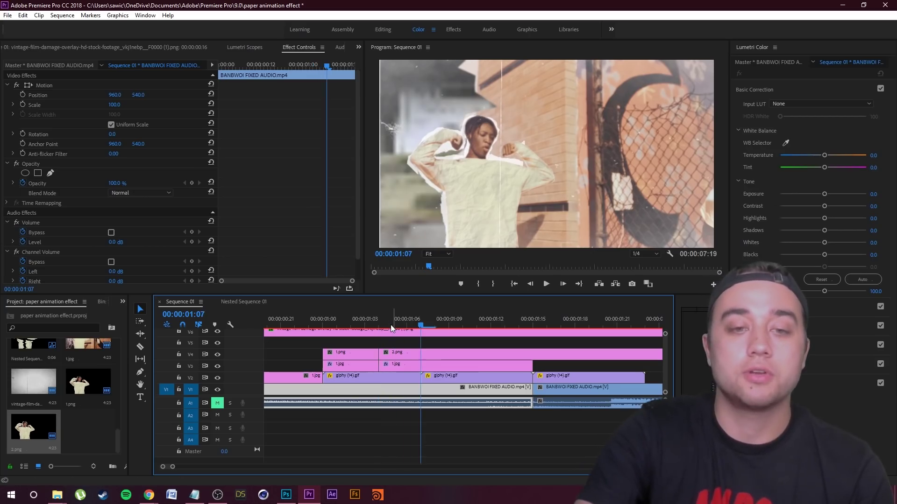
drag(461, 344, 458, 365)
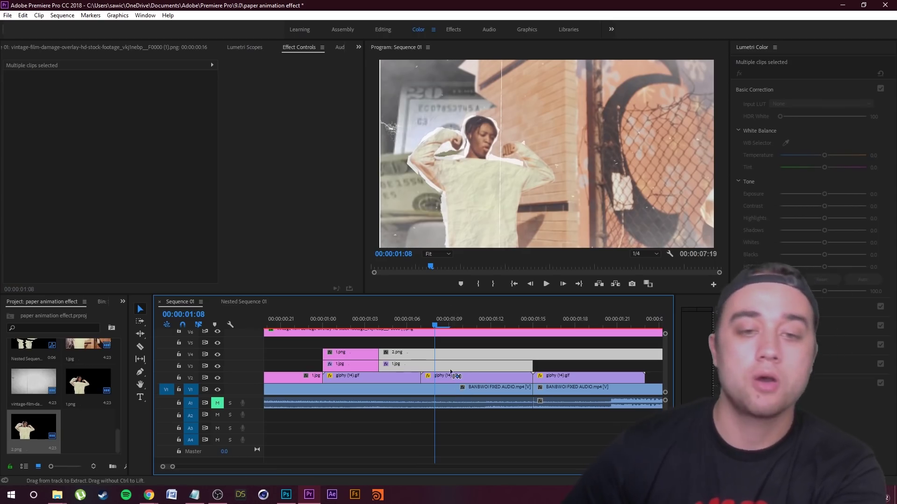
key(ctrl+k)
Reshape the Crop mask of the 1.jpg segment starting at 00:00:01:04, pulling its points outward past the upper edge and toward the brick wall
drag(429, 321, 379, 348)
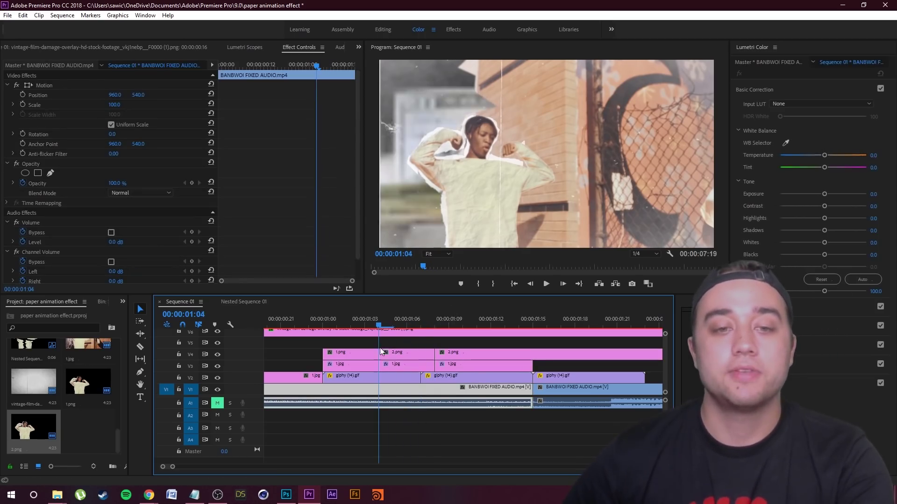
click(401, 366)
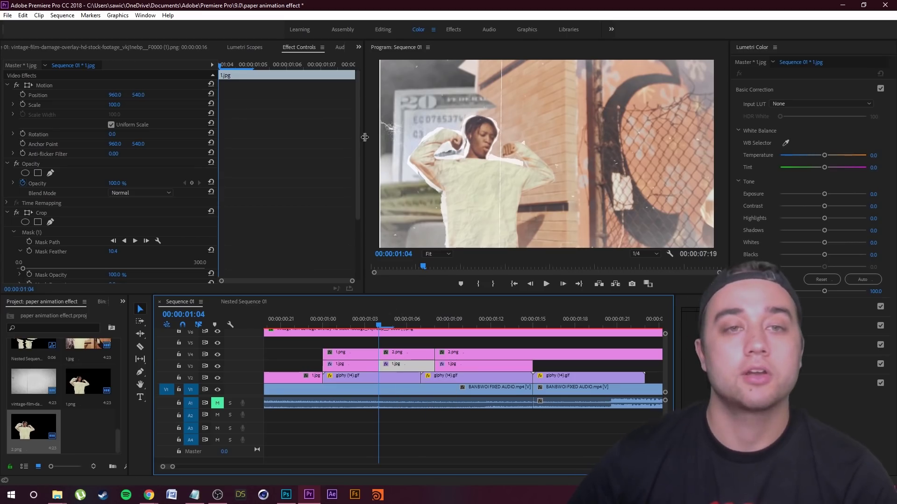
scroll(359, 214, down, 3)
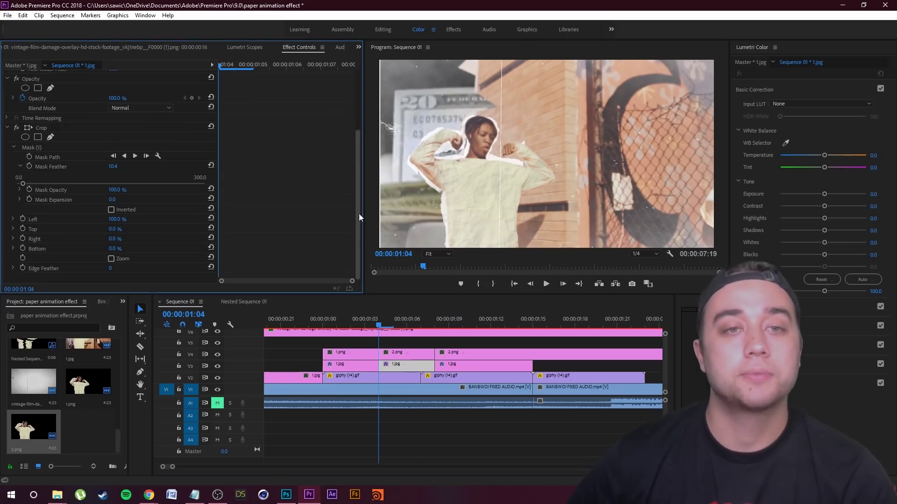
click(33, 147)
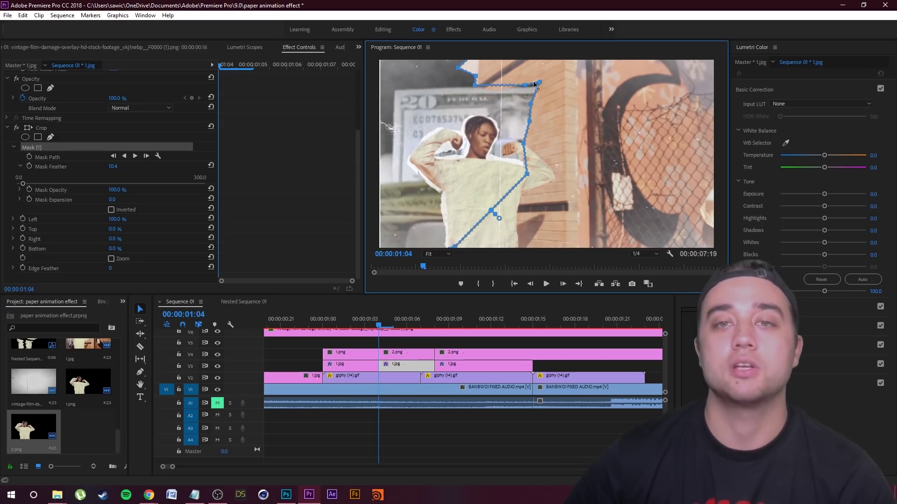
drag(474, 86, 565, 48)
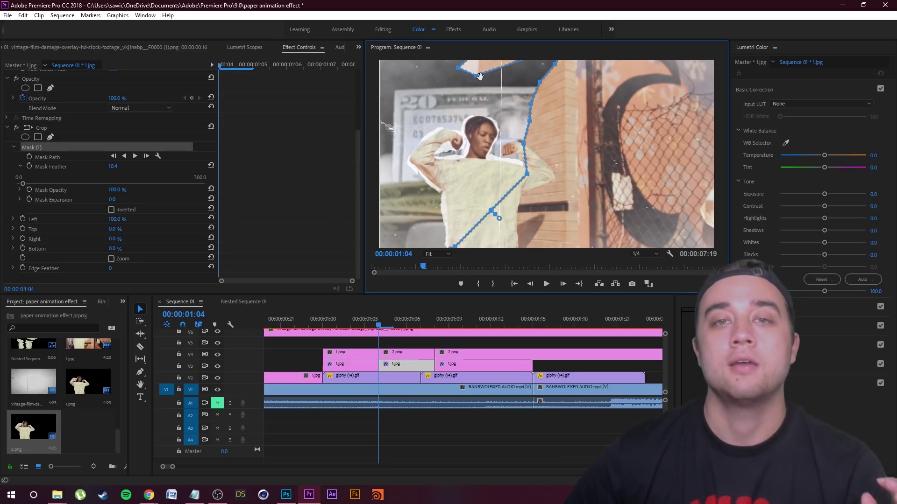
drag(504, 63, 475, 64)
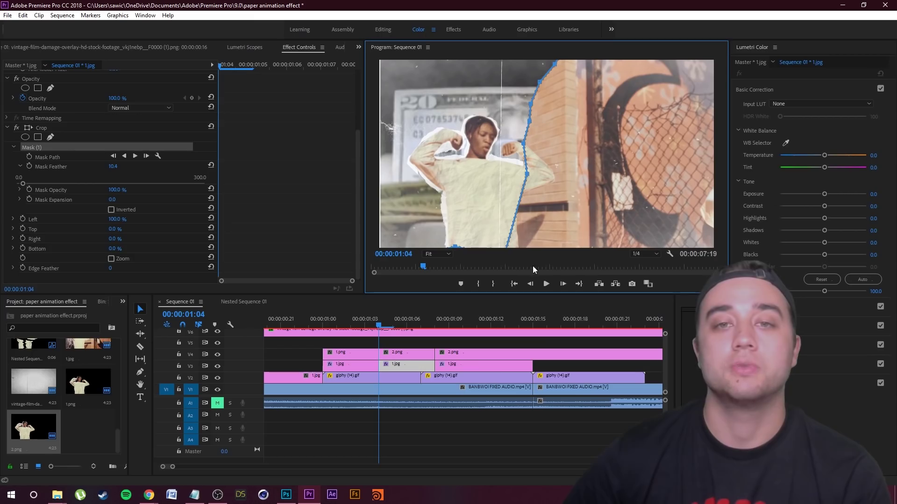
click(519, 339)
Play back the paper animation several times from before the first cutout to check the growing rip
drag(380, 325, 344, 358)
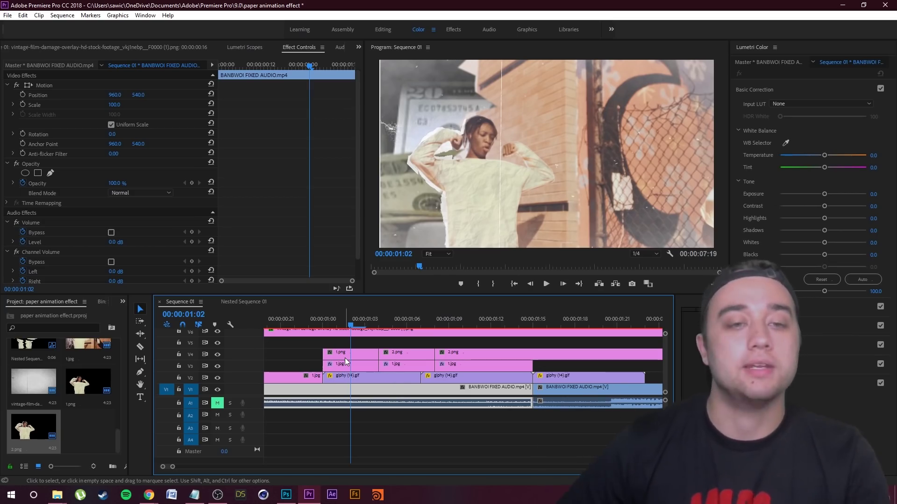
scroll(388, 386, down, 3)
drag(368, 326, 319, 340)
key(space)
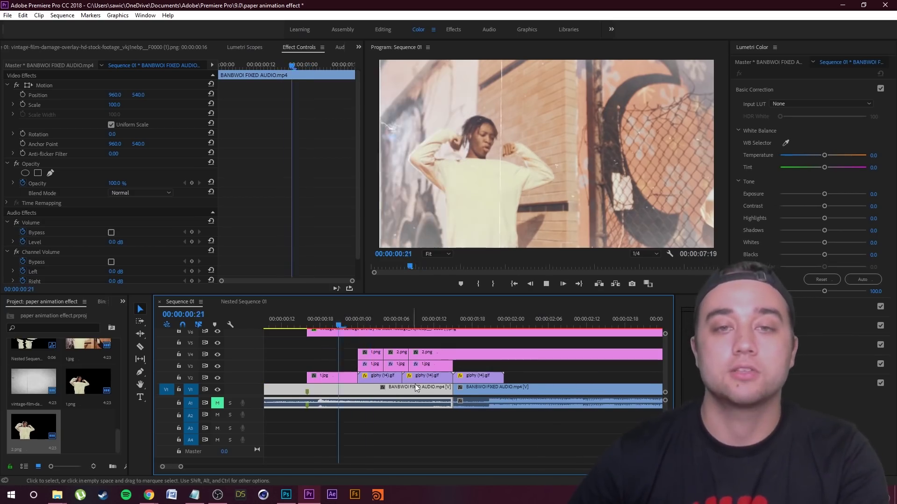
key(space)
drag(424, 323, 325, 332)
key(space)
key(space)
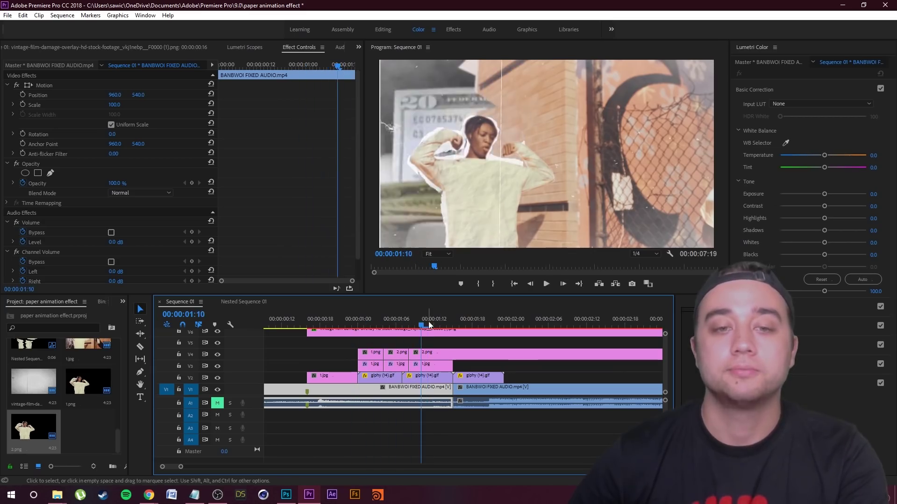
drag(425, 324, 327, 333)
key(space)
key(space)
Split the 2.png and 1.jpg clips at 00:00:01:12 and delete the remaining part of 2.png after the cut
drag(422, 330, 401, 367)
key(=)
click(433, 326)
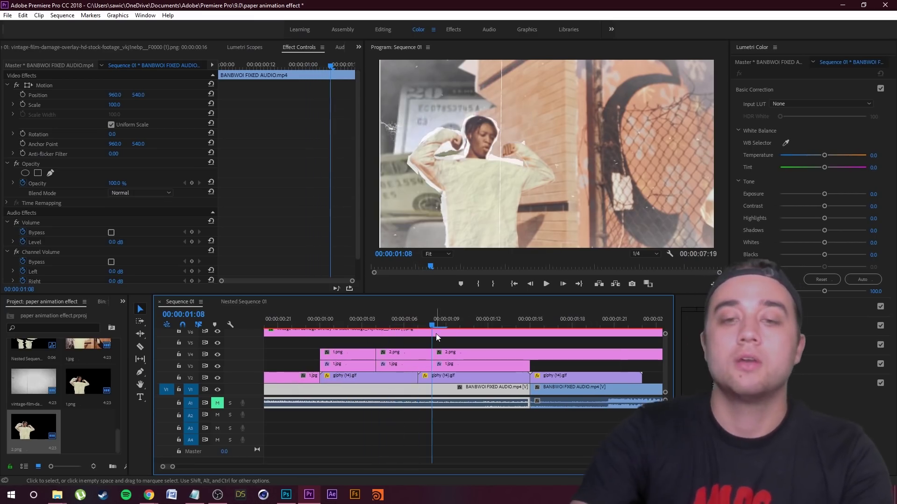
key(Right)
key(Right)
key(Right)
key(Right)
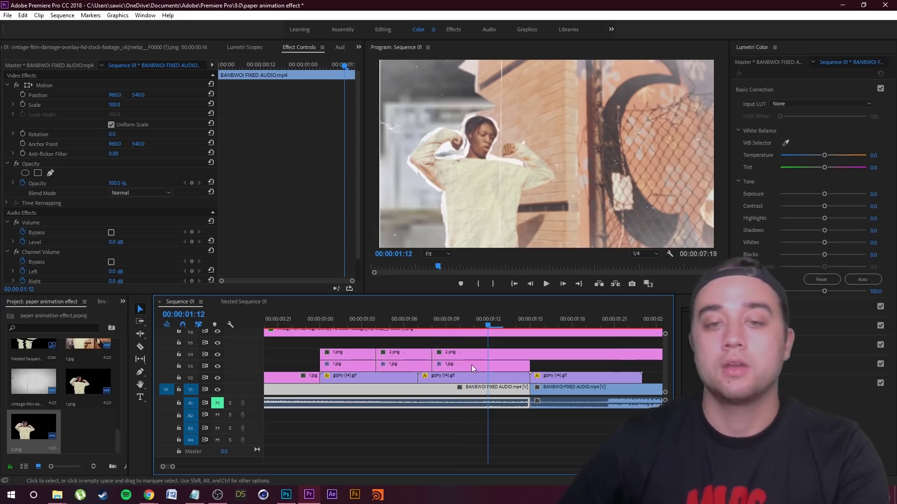
drag(478, 344, 481, 364)
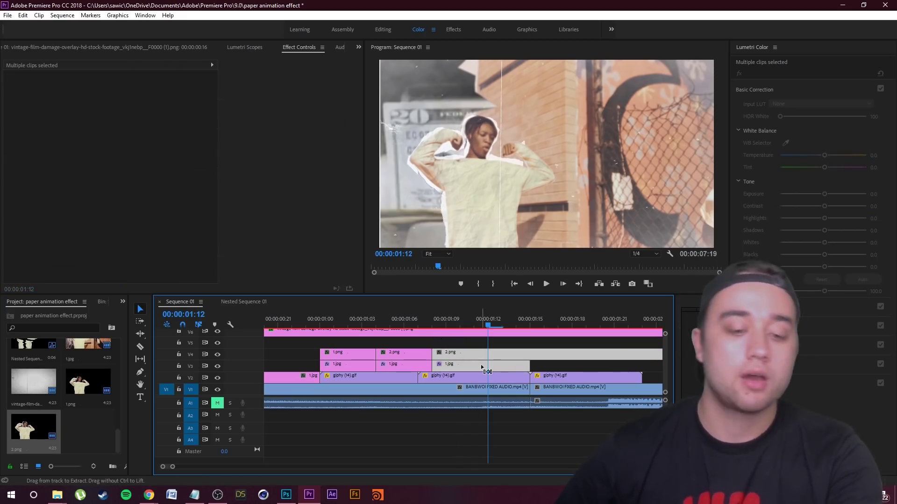
key(ctrl+k)
click(553, 367)
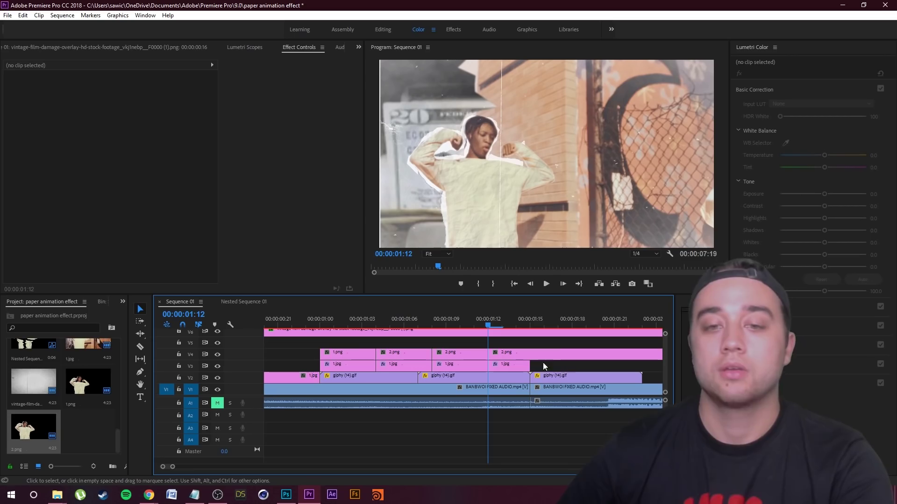
click(522, 355)
key(Delete)
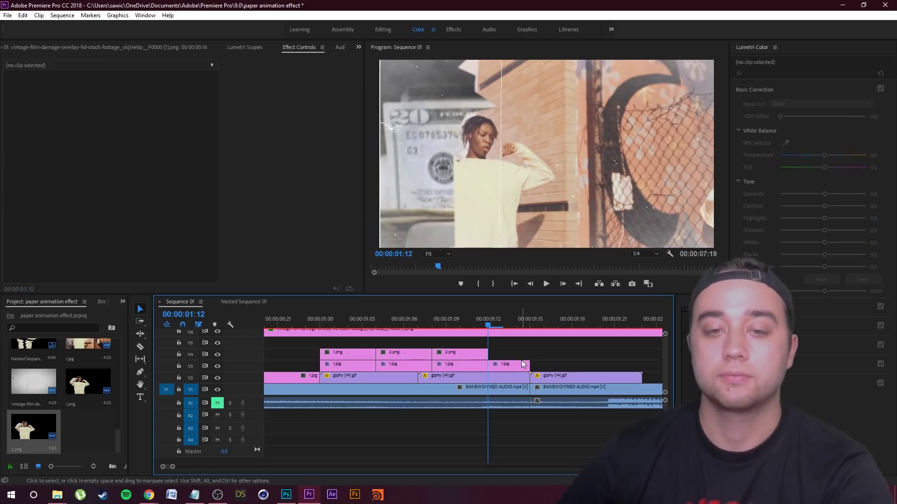
Add 3.png from the PAPER RIPS folder to V4 at 00:00:01:12, directly after the 2.png segments
scroll(430, 391, down, 2)
mouse_move(61, 496)
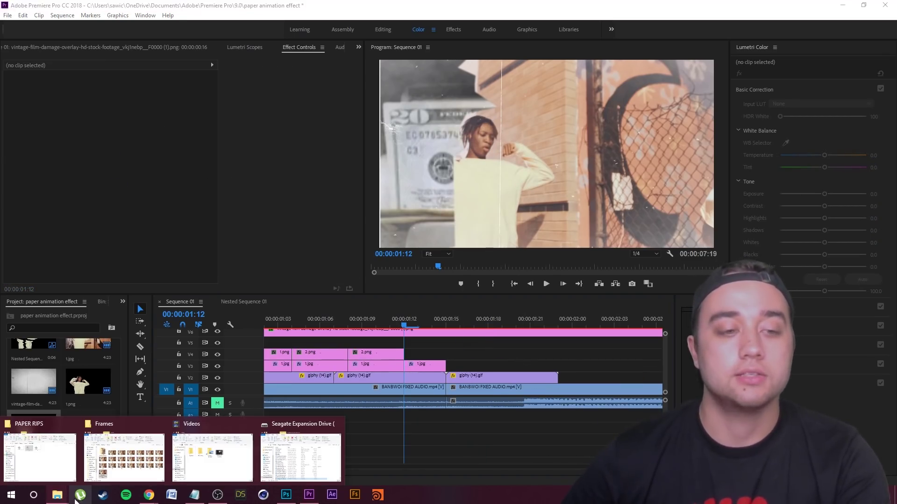
click(48, 461)
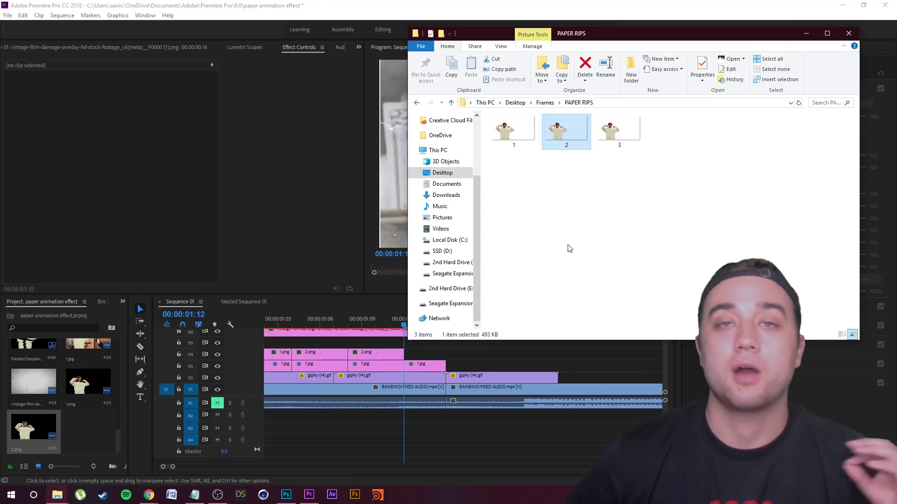
click(596, 227)
click(617, 130)
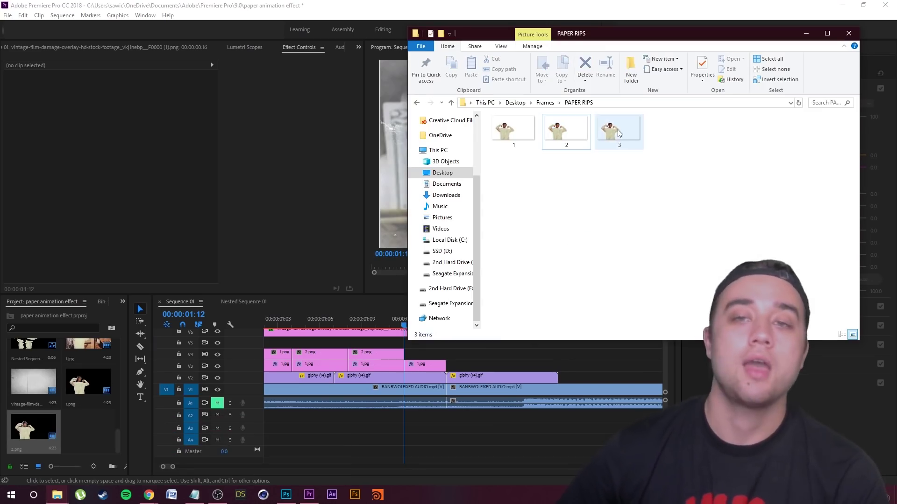
drag(617, 130, 391, 351)
Delete the 2.png segment starting at 00:00:01:08 on V4 and move the 3.png clip into its place
click(408, 355)
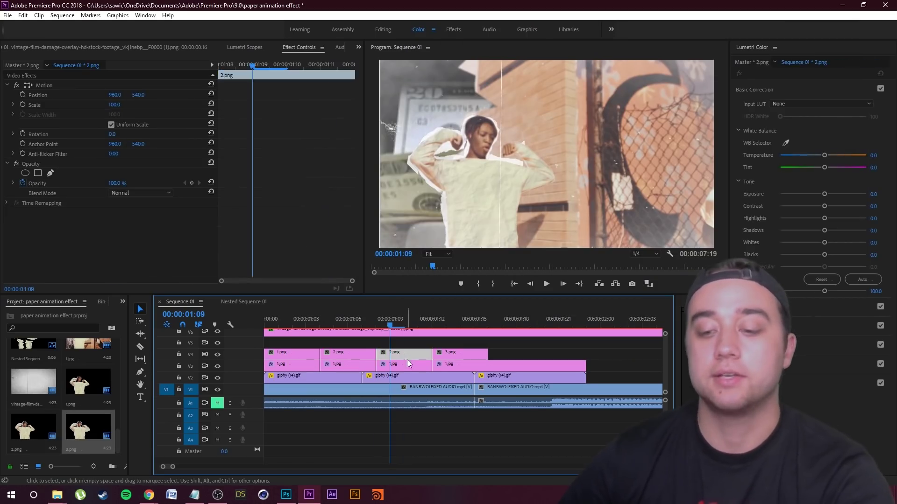
key(Delete)
drag(435, 353, 385, 356)
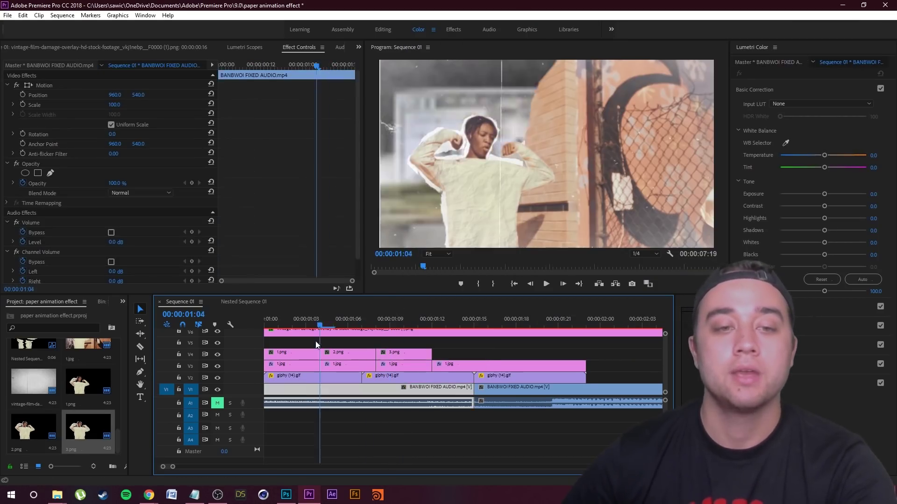
Reshape the Crop mask of the 1.jpg segment under 3.png, pulling its points far across the brick wall toward the mural
click(402, 365)
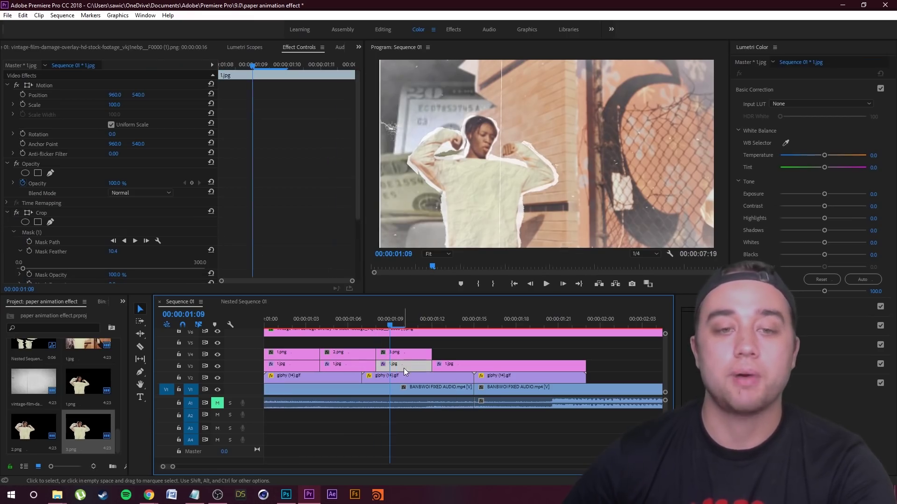
click(35, 233)
drag(497, 109, 567, 102)
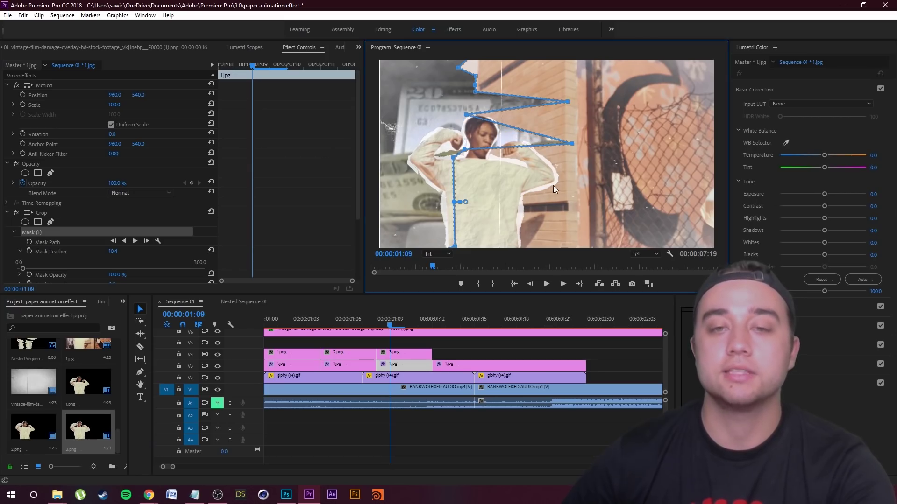
drag(453, 158, 576, 185)
drag(453, 201, 516, 216)
drag(464, 150, 617, 170)
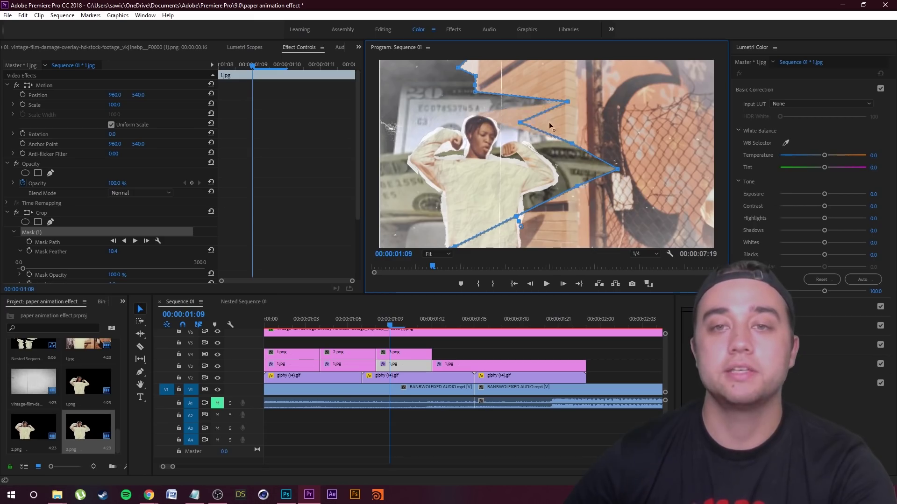
drag(520, 122, 612, 127)
click(437, 345)
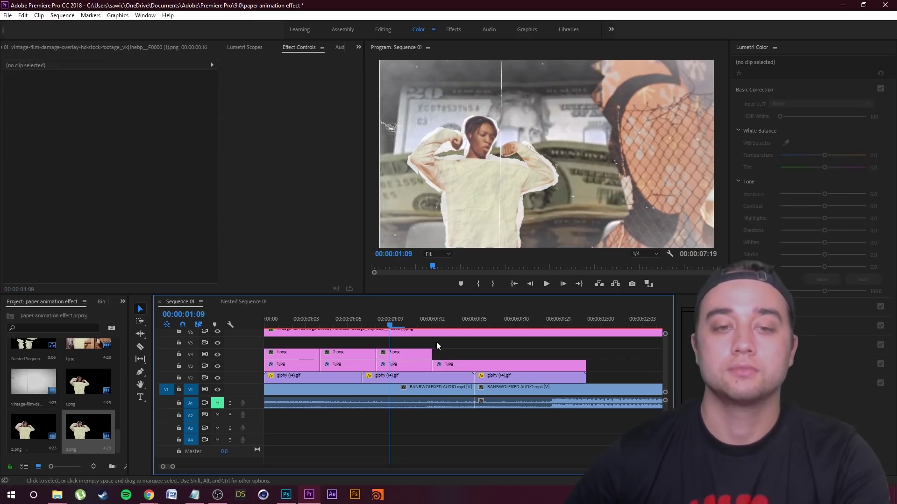
Play back the three cutout frames and return the playhead to 00:00:01:09
click(383, 389)
key(space)
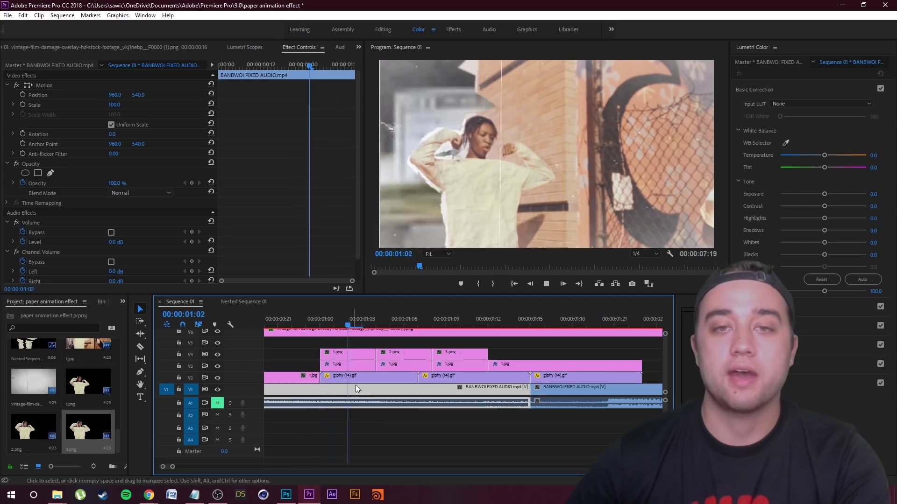
drag(478, 325, 444, 345)
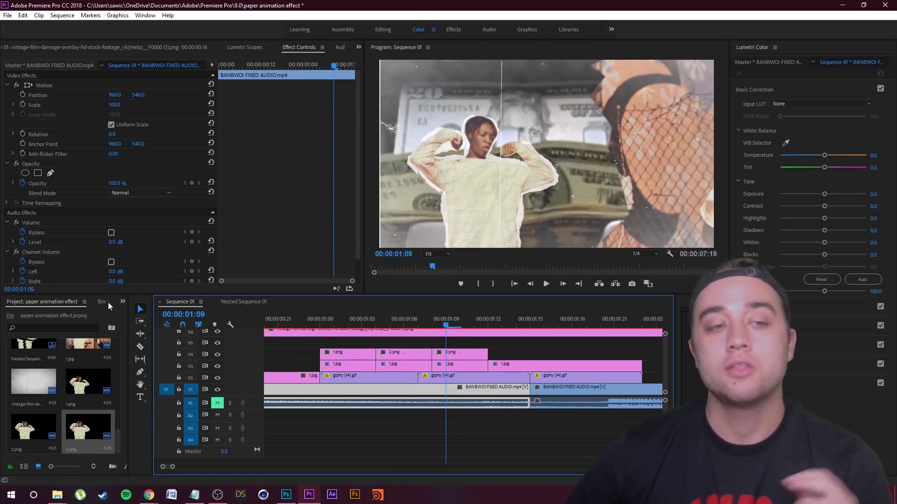
Search the effects for "ecto" and apply uni.Ecto to the 1.jpg segments on V3 beneath the paper cutouts
key(shift+7)
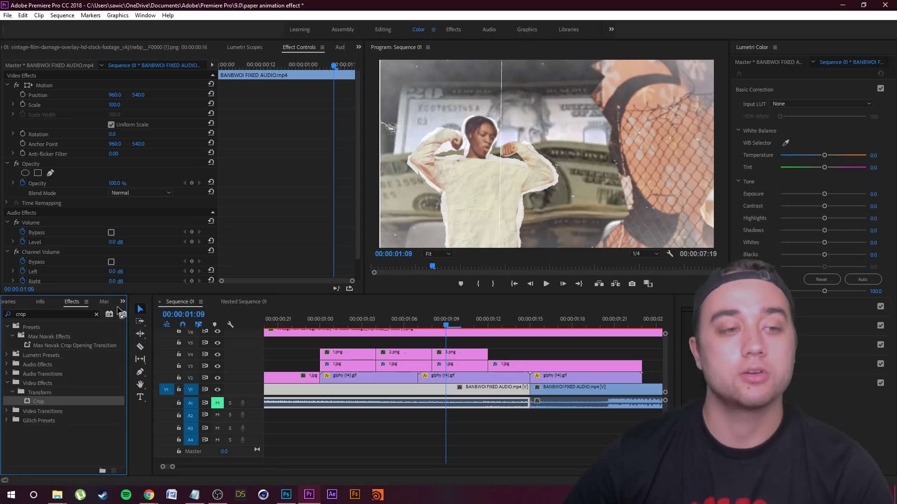
click(96, 315)
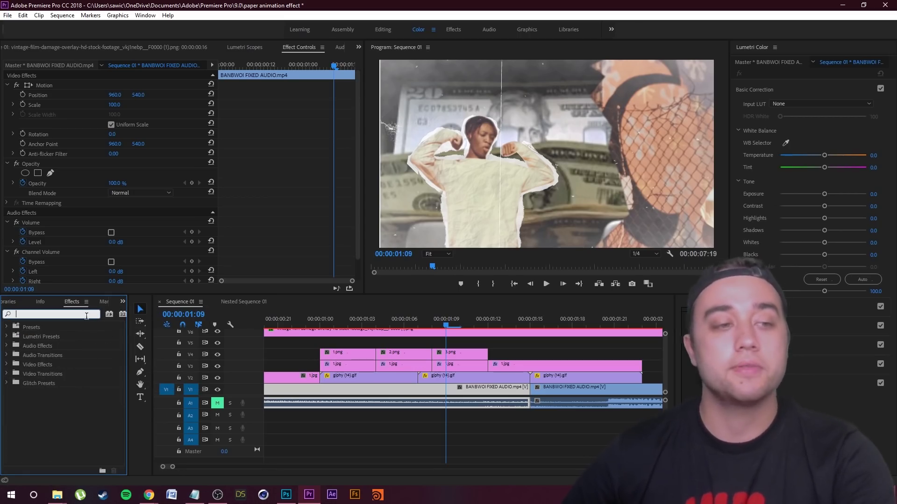
text(ecto)
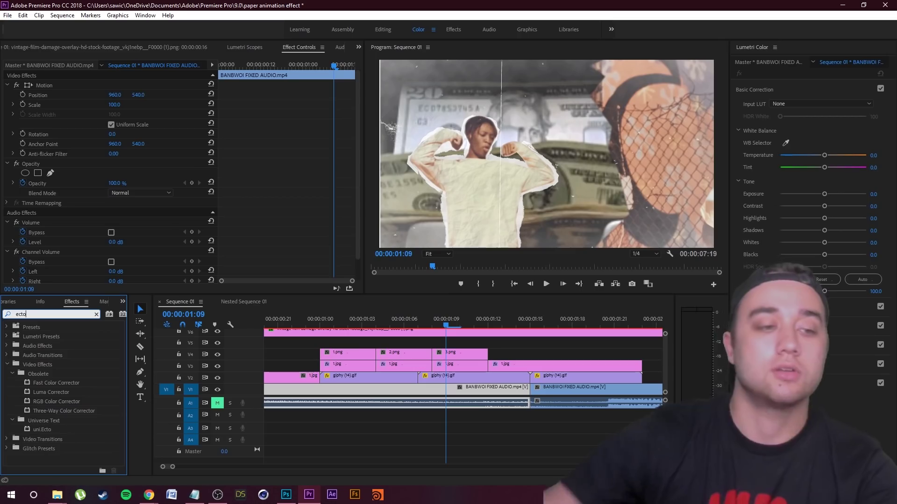
drag(42, 429, 354, 369)
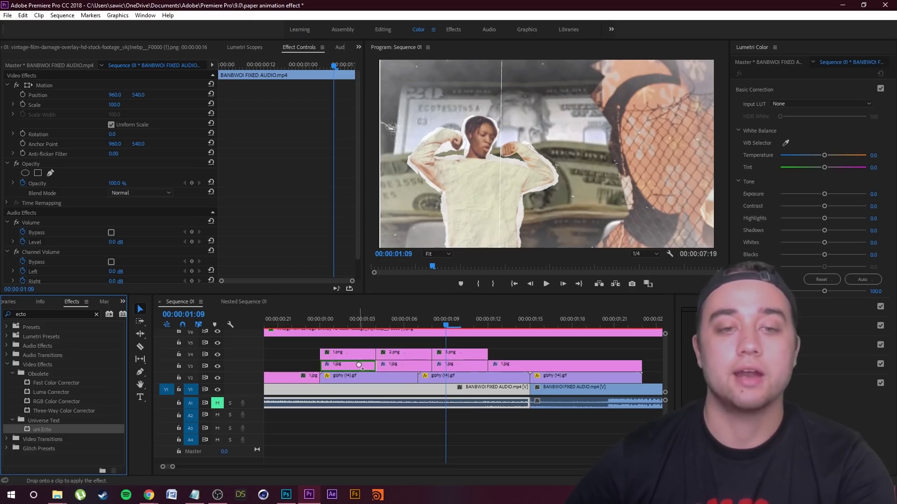
drag(367, 356, 354, 367)
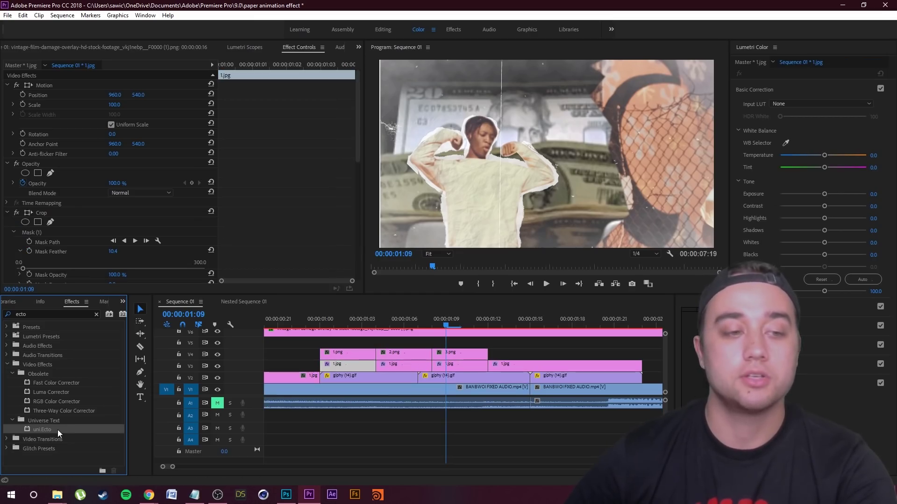
drag(479, 388, 415, 369)
Review the Ecto glow along the ripped edges by moving the playhead between 00:00:01:02 and 00:00:01:08
drag(357, 354, 371, 346)
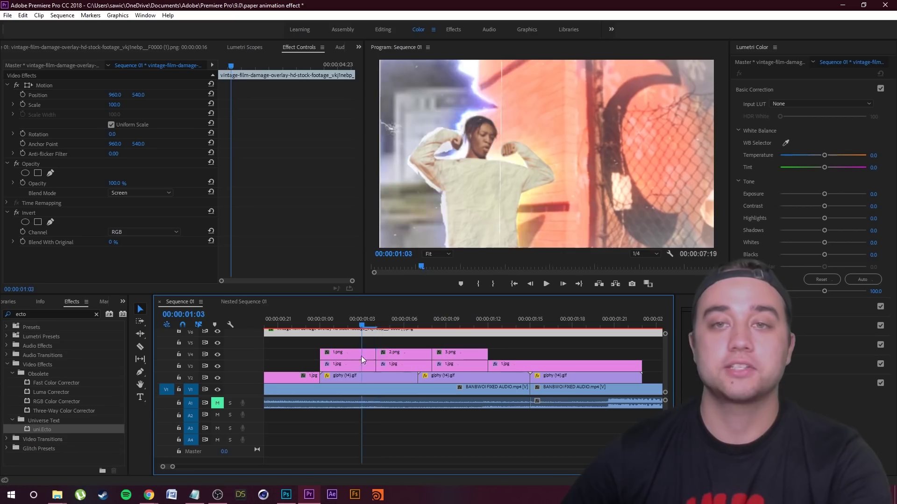
key(Left)
key(Left)
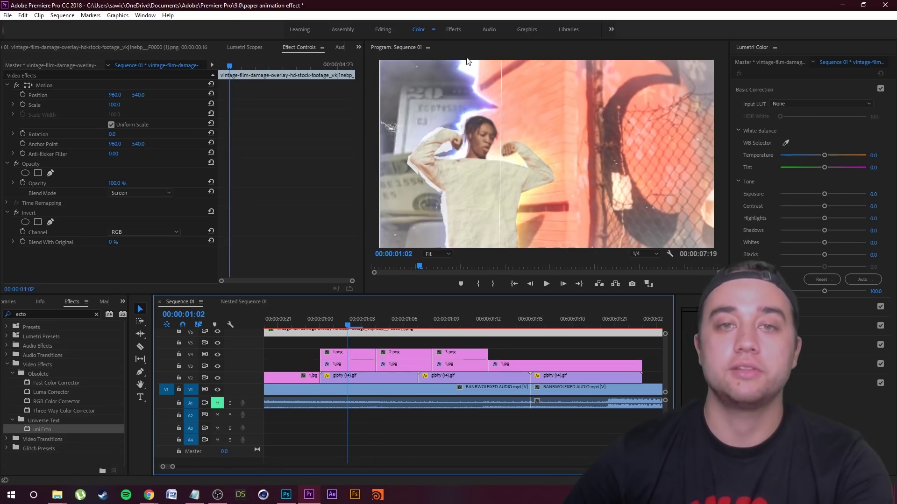
drag(347, 329, 432, 327)
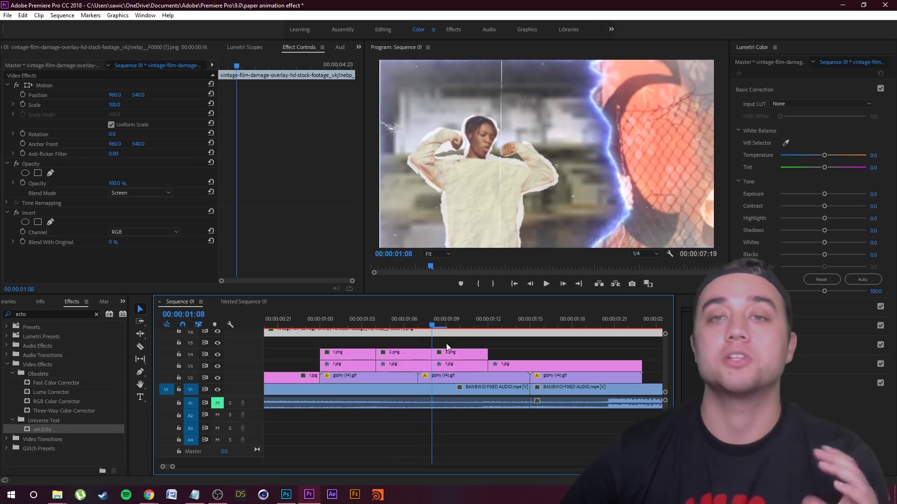
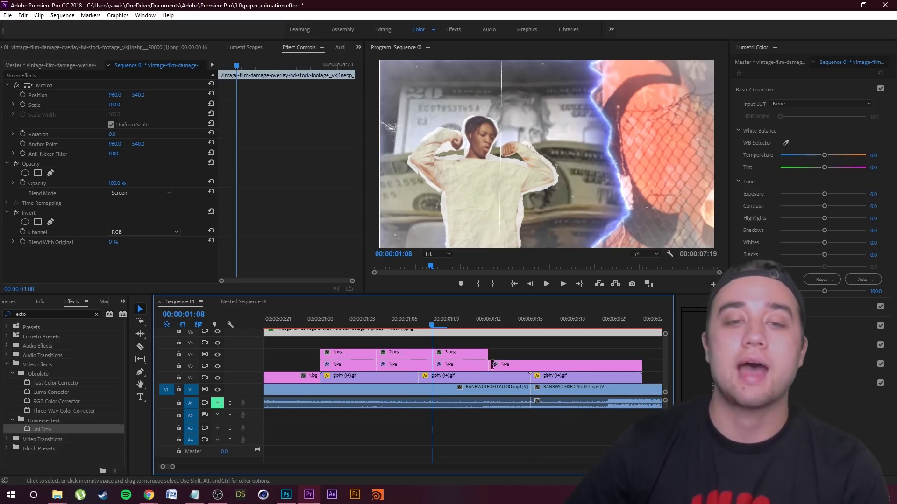
Set the uni.Ecto color preset to Warm on the 1.jpg segment beneath 1.png
drag(433, 326, 348, 325)
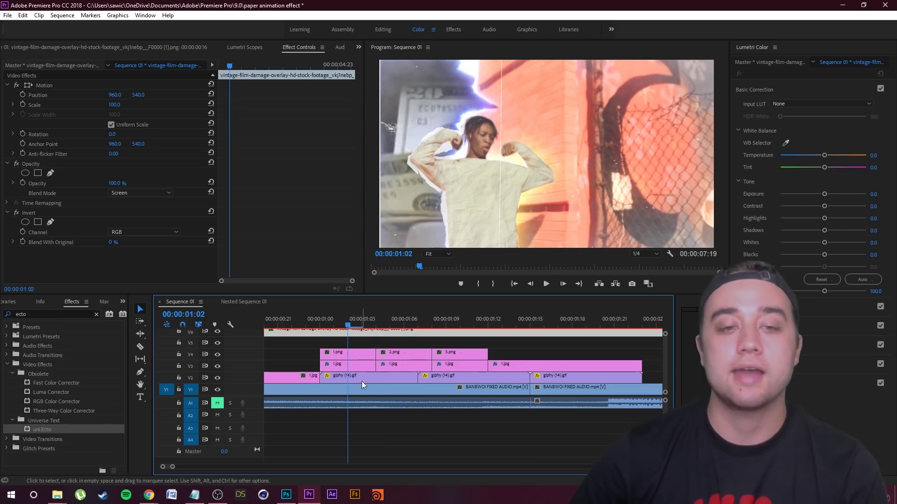
click(353, 368)
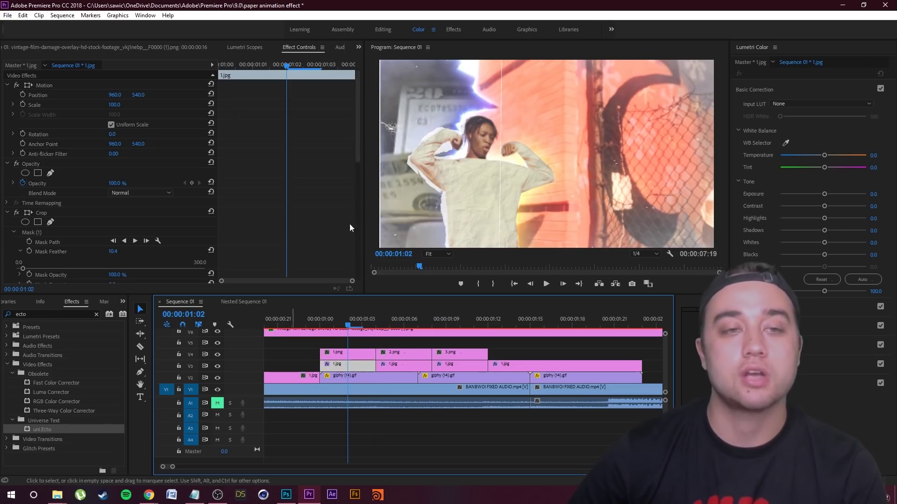
scroll(325, 88, down, 5)
scroll(355, 168, down, 5)
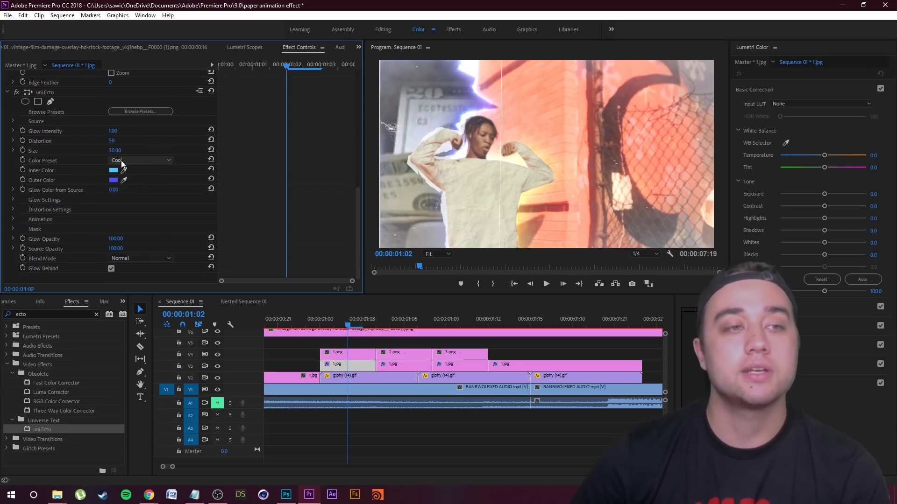
click(115, 161)
click(145, 181)
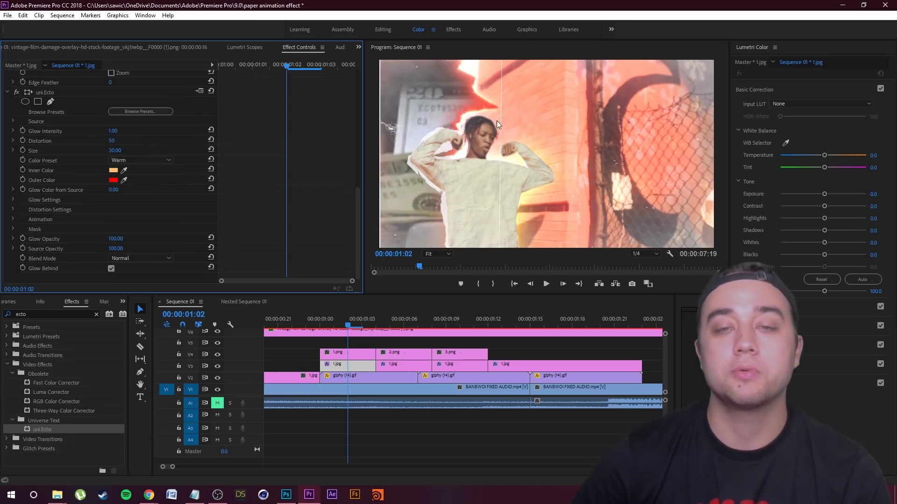
Set the uni.Ecto color preset to Warm on the 1.jpg segment beneath 2.png
drag(358, 321, 396, 339)
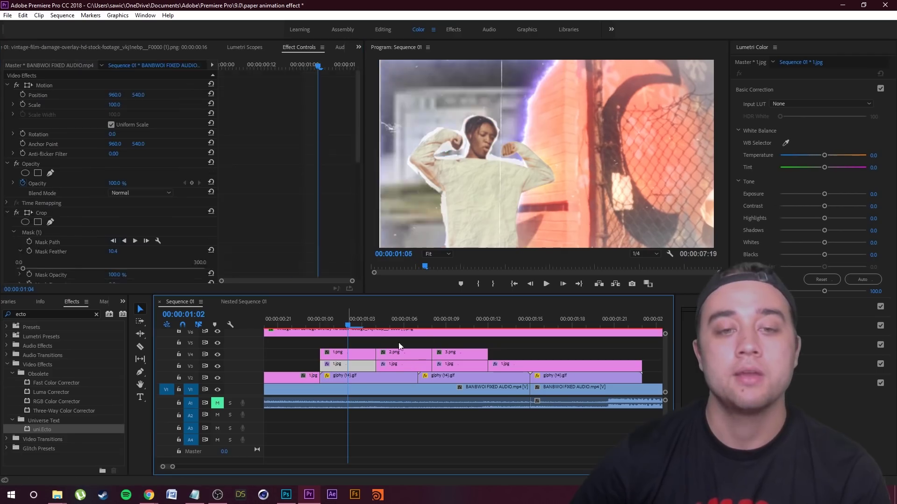
scroll(195, 250, down, 10)
click(152, 160)
click(154, 179)
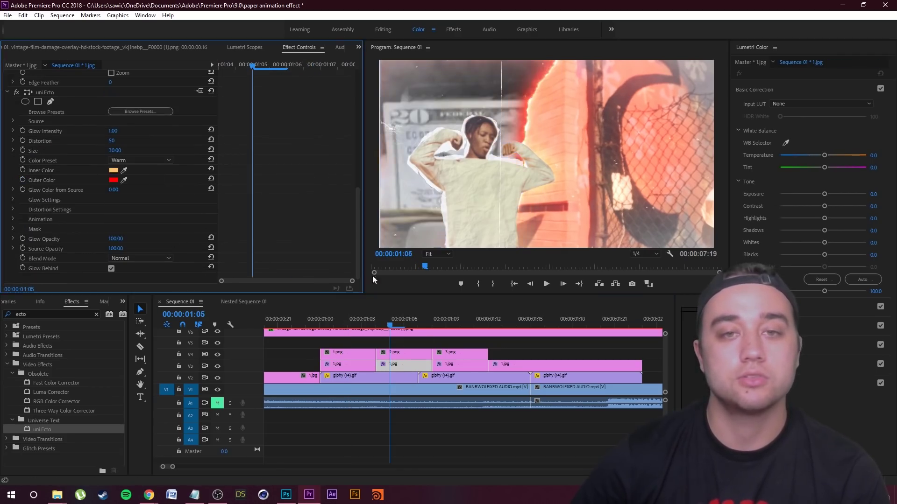
Try the Aqualight color preset on the Ecto glow of the segment beneath 2.png
click(137, 162)
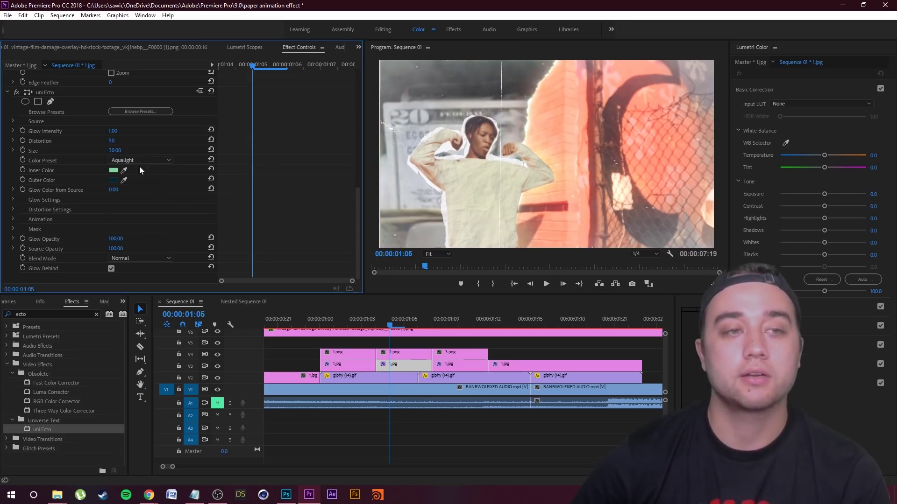
click(153, 162)
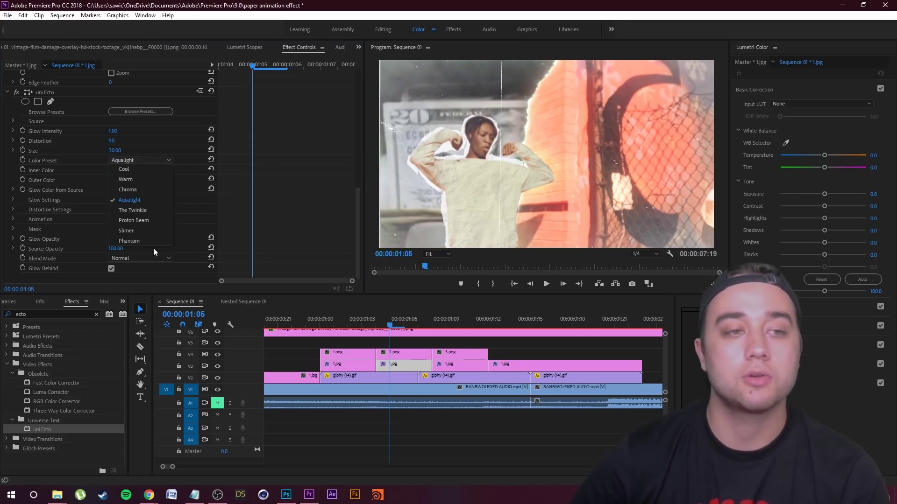
click(163, 257)
click(145, 160)
click(192, 214)
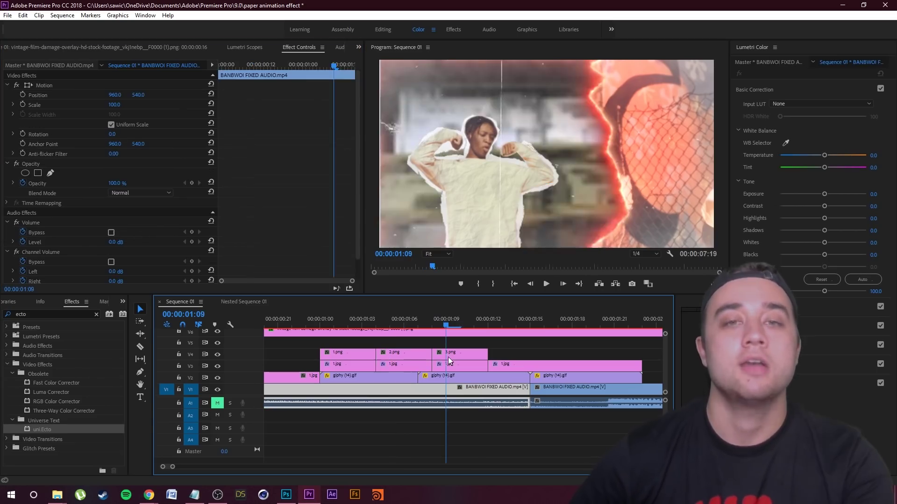
Play back the ripped frames from around 00:00:01:01 to review the red edge glow, stopping at 00:00:01:11
mouse_move(448, 355)
mouse_down()
mouse_move(358, 361)
mouse_move(450, 345)
mouse_up()
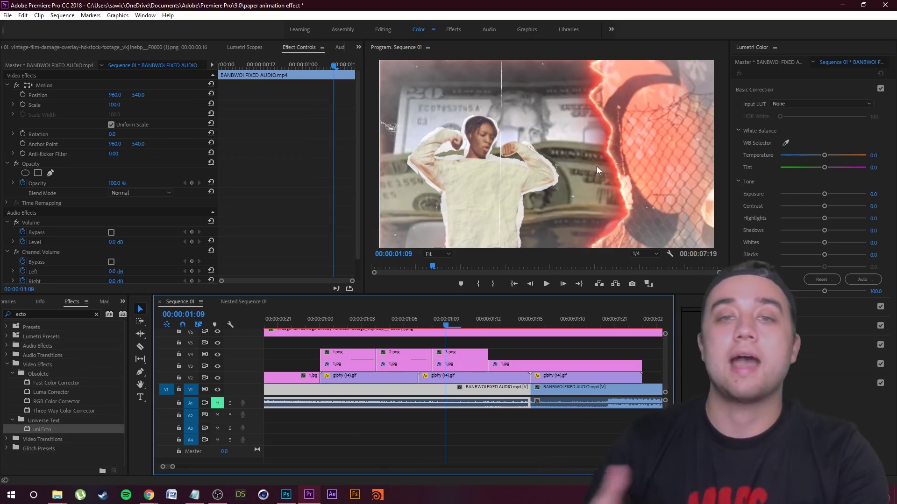
click(410, 324)
drag(410, 324, 333, 324)
key(space)
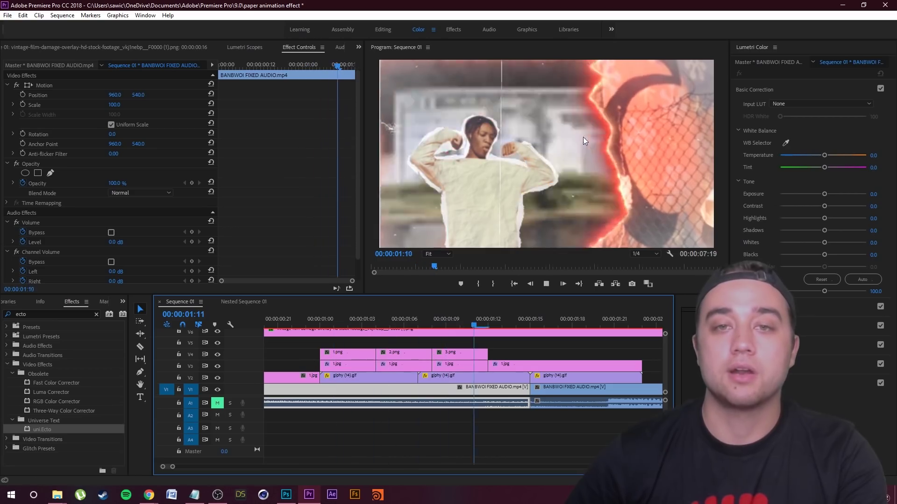
key(space)
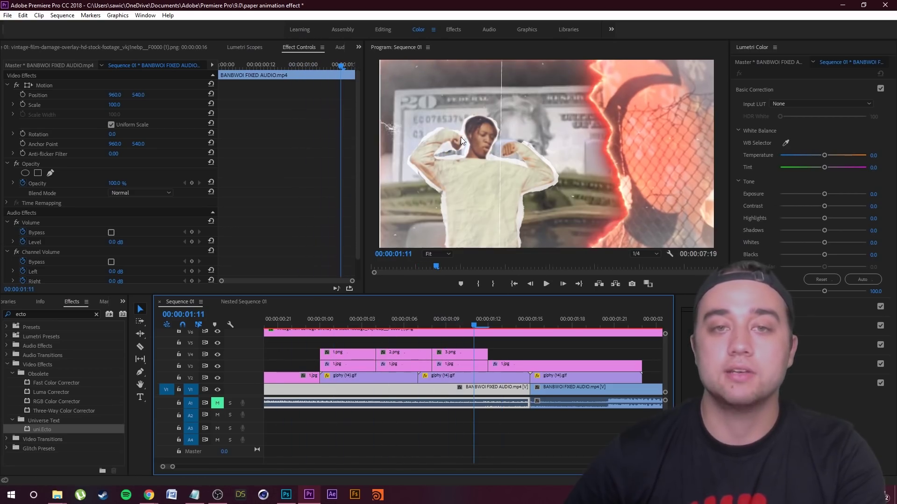
Extend the 3.png cutout on V4 to the end of the last 1.jpg segment
click(467, 376)
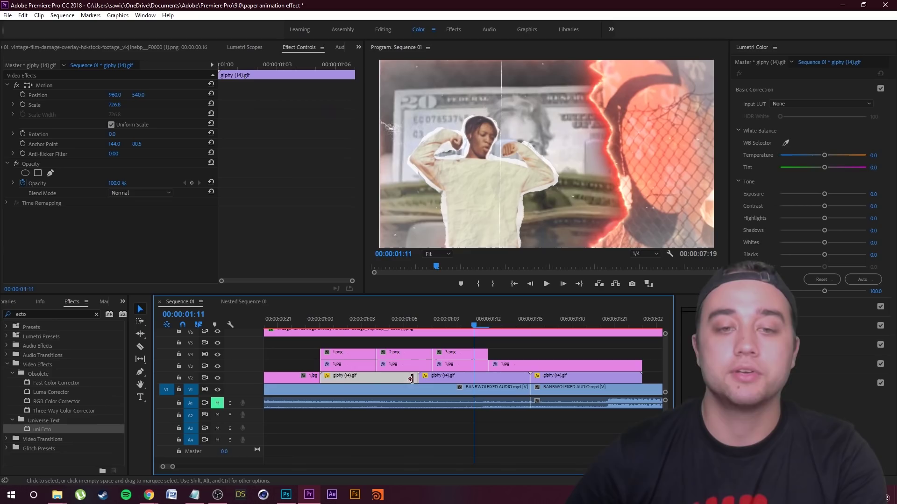
key(Left)
key(Left)
key(Right)
drag(487, 354, 641, 354)
At 00:00:01:12, pull the last 1.jpg segment's Crop mask points out of frame so only the money gif fills the background
key(Right)
key(Right)
click(512, 366)
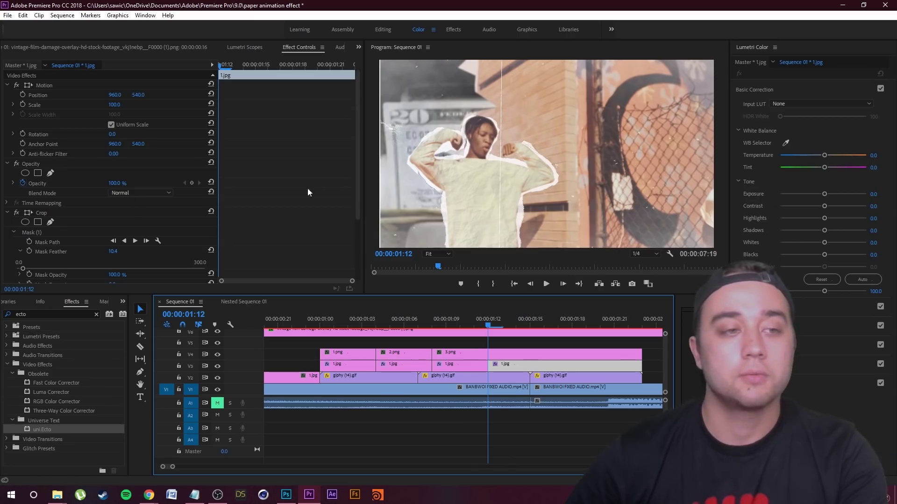
scroll(307, 192, down, 2)
click(42, 186)
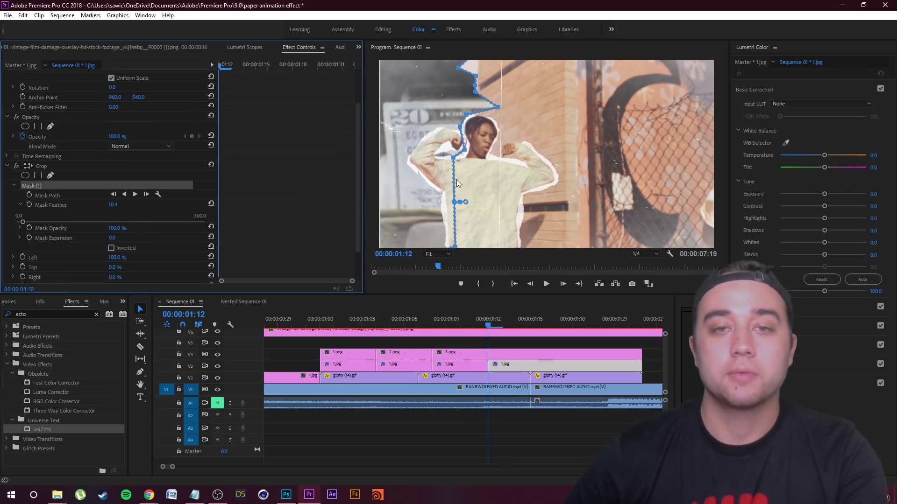
drag(453, 158, 832, 176)
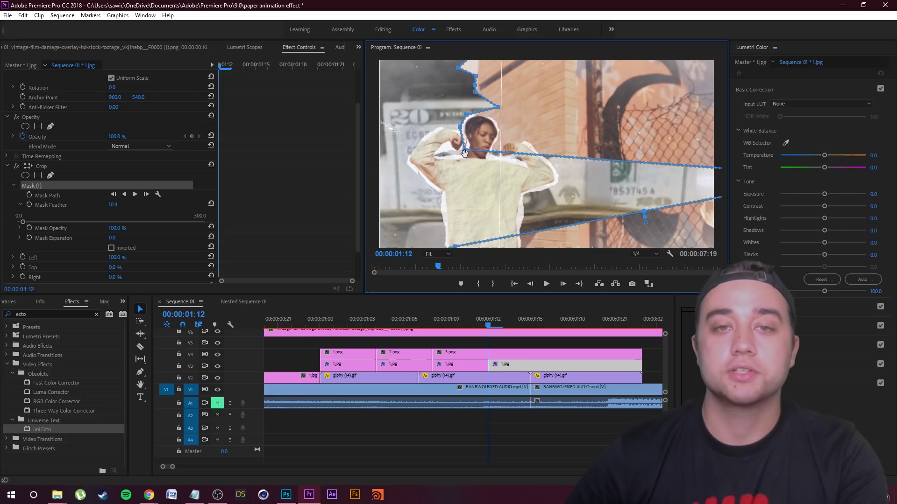
drag(464, 149, 491, 92)
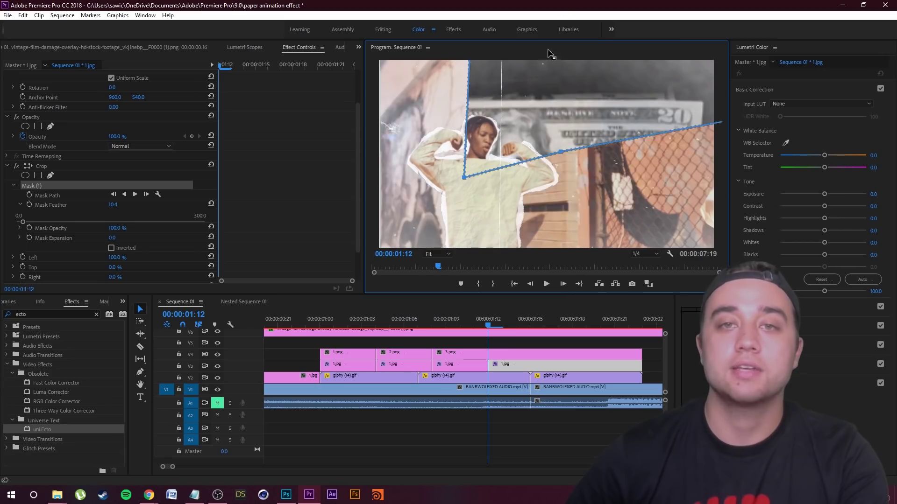
drag(624, 216, 664, 278)
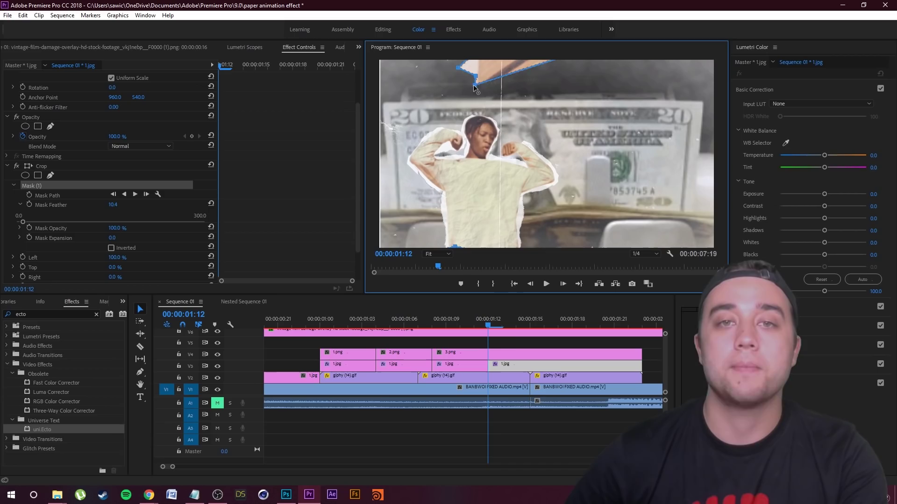
Play back the full rip animation, recheck the glow at 00:00:01:05 and return the playhead to 00:00:00:15
drag(497, 326, 320, 351)
key(space)
key(space)
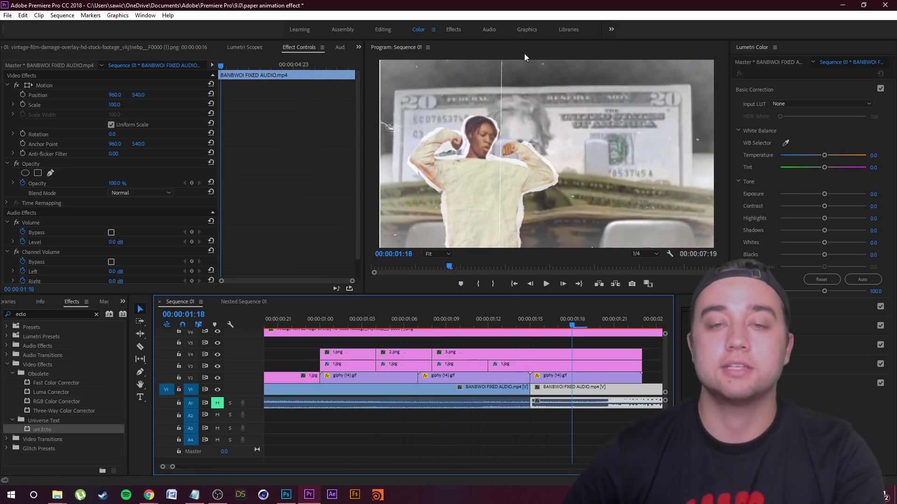
drag(575, 322, 388, 338)
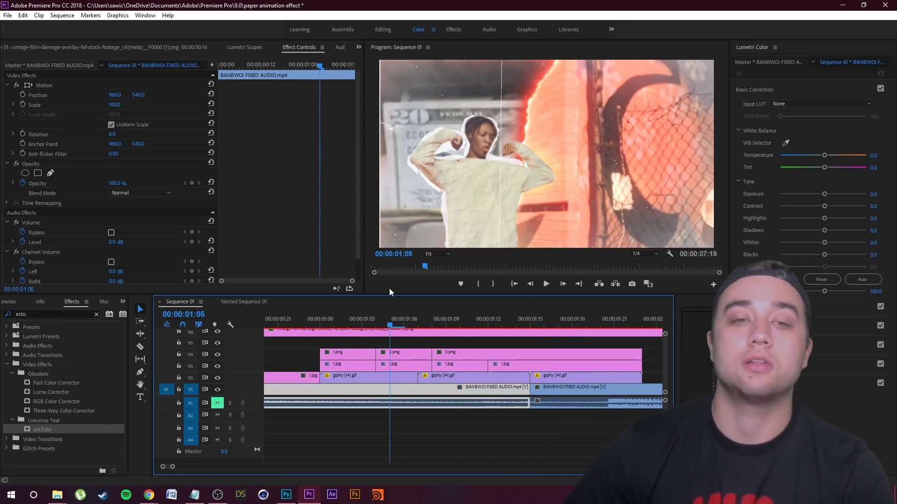
drag(389, 315, 274, 373)
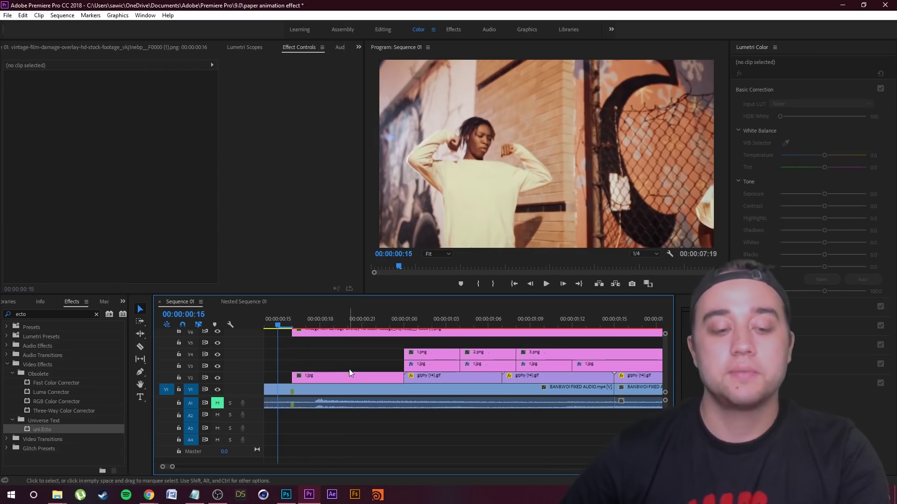
Nest all the photo, gif and cutout clips on V2 to V4 into one sequence, keeping the suggested name
key(minus)
key(minus)
key(minus)
key(minus)
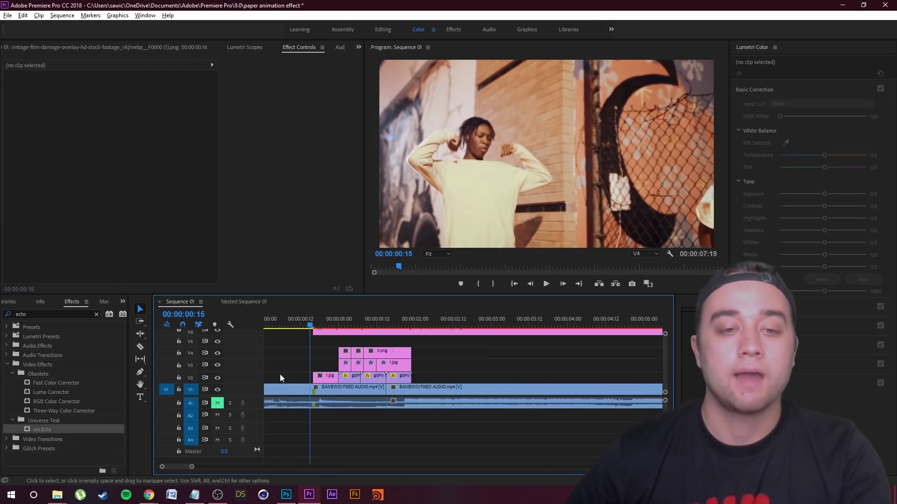
key(equal)
drag(531, 377, 309, 344)
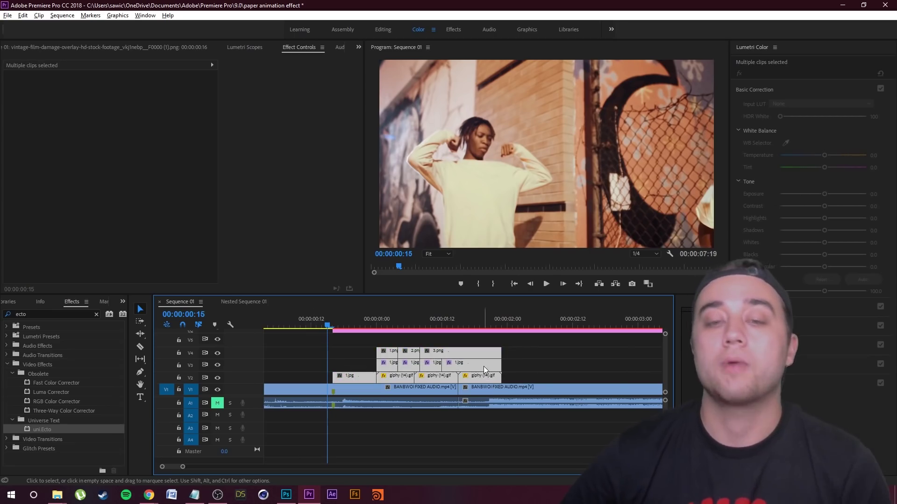
right_click(483, 366)
click(520, 278)
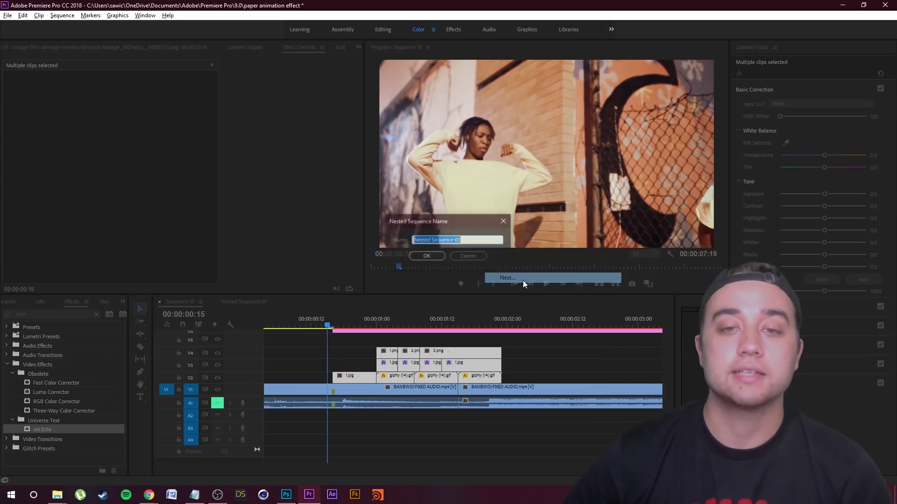
click(415, 256)
Open the new nested sequence to inspect its layered clips, and return to Sequence 01
drag(335, 327, 339, 360)
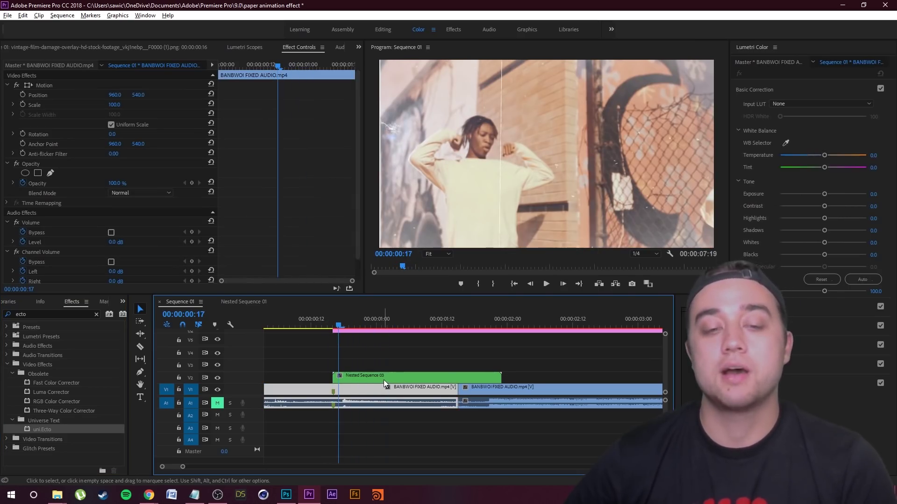
double_click(383, 379)
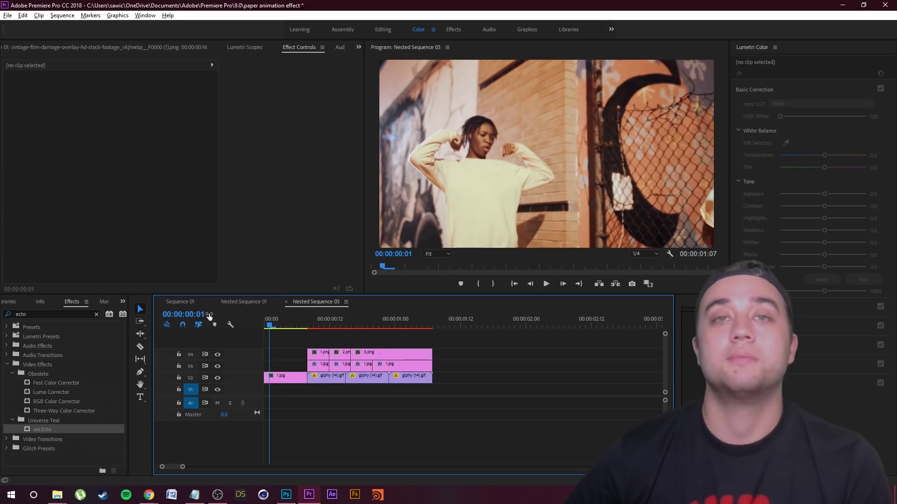
click(187, 303)
Enable Position and Scale keyframing on the nested clip at its first frame, 00:00:00:16
mouse_move(333, 325)
mouse_down()
mouse_move(339, 357)
mouse_move(334, 335)
mouse_up()
click(363, 376)
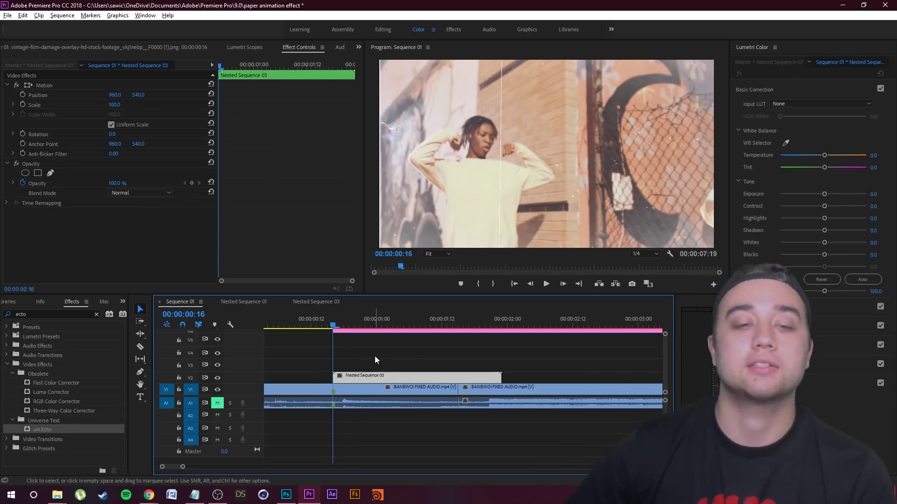
right_click(363, 377)
click(351, 368)
click(366, 378)
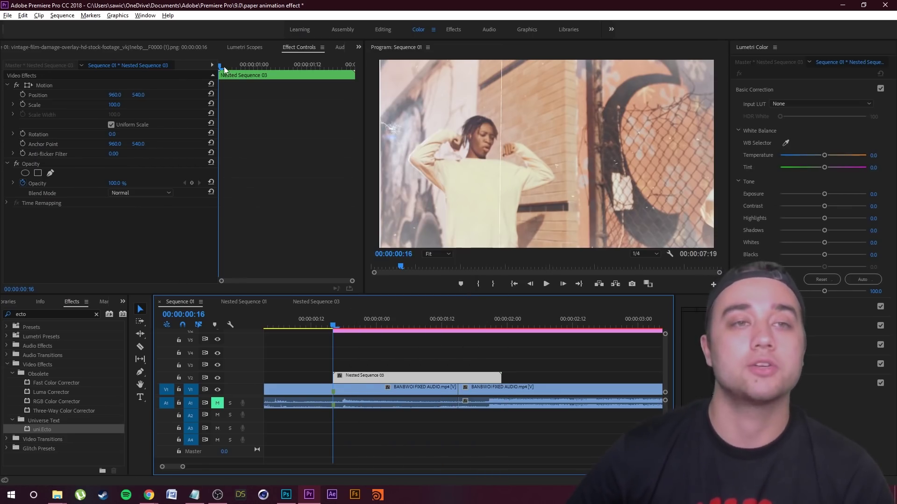
click(299, 48)
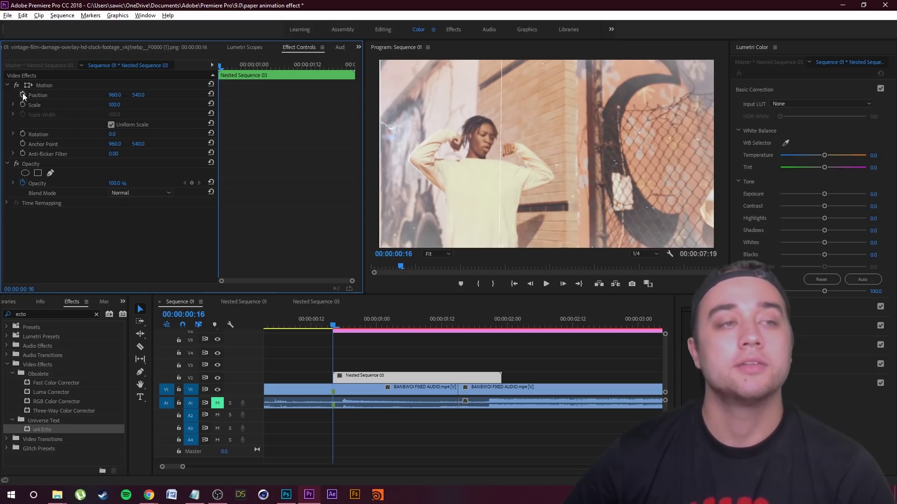
click(336, 328)
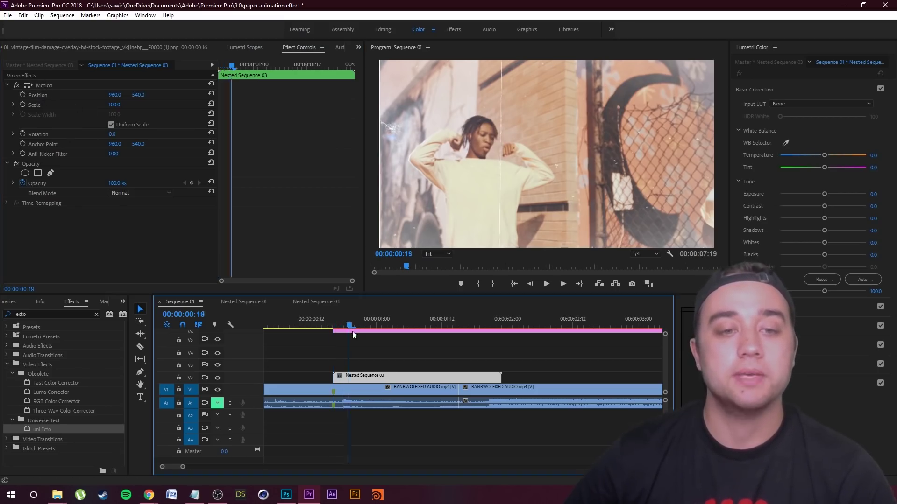
click(22, 105)
click(22, 95)
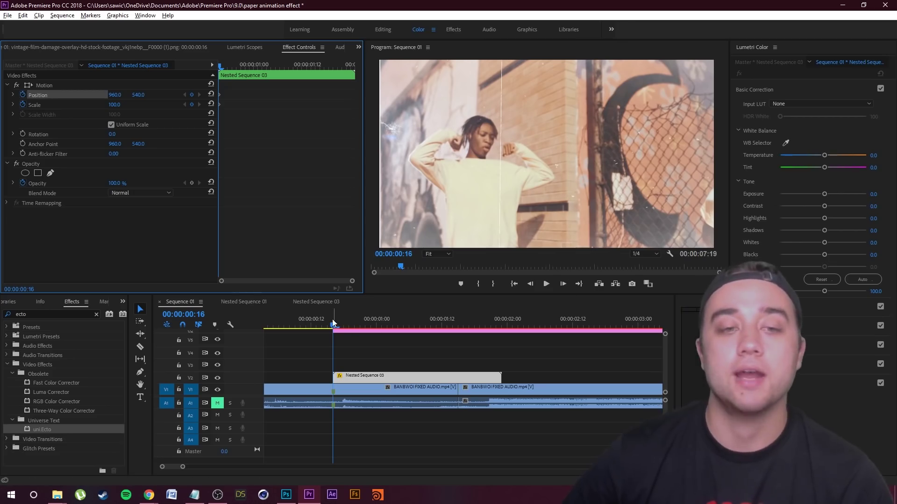
At 00:00:01:00, keyframe the nested clip's Scale at 123.3 and its horizontal Position at 1060
drag(334, 324, 377, 346)
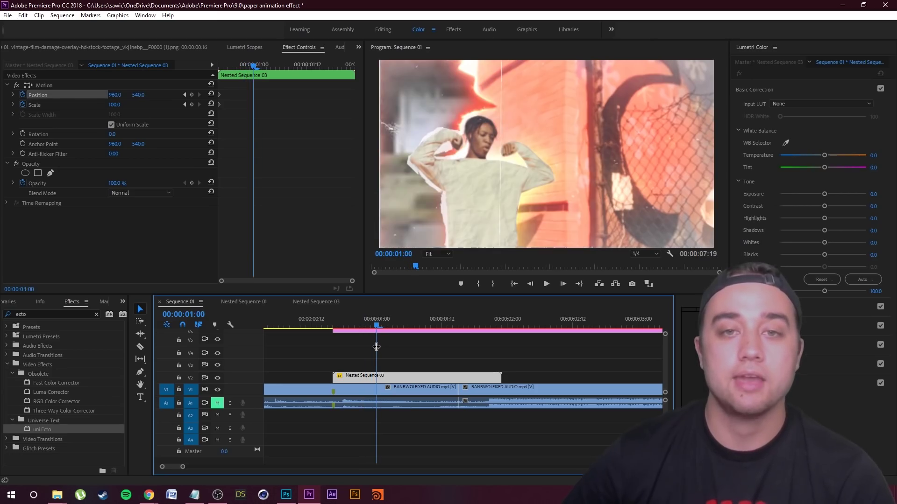
click(14, 103)
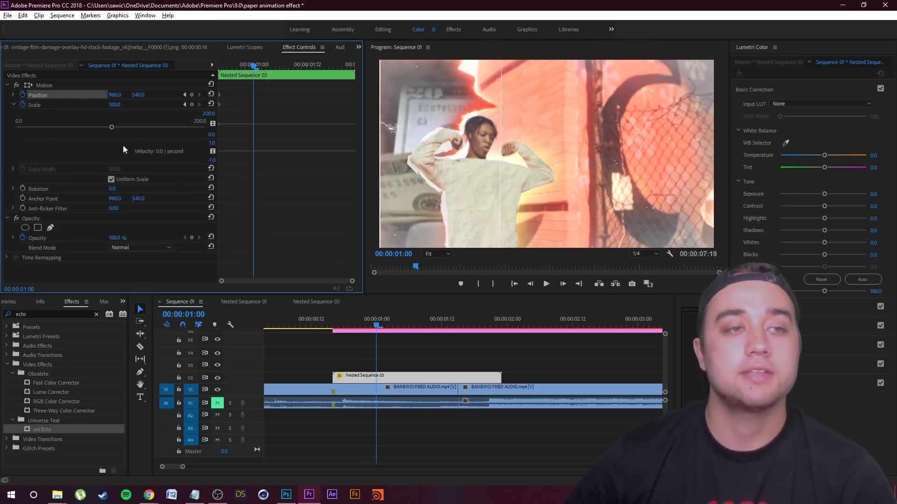
drag(113, 127, 133, 126)
click(13, 95)
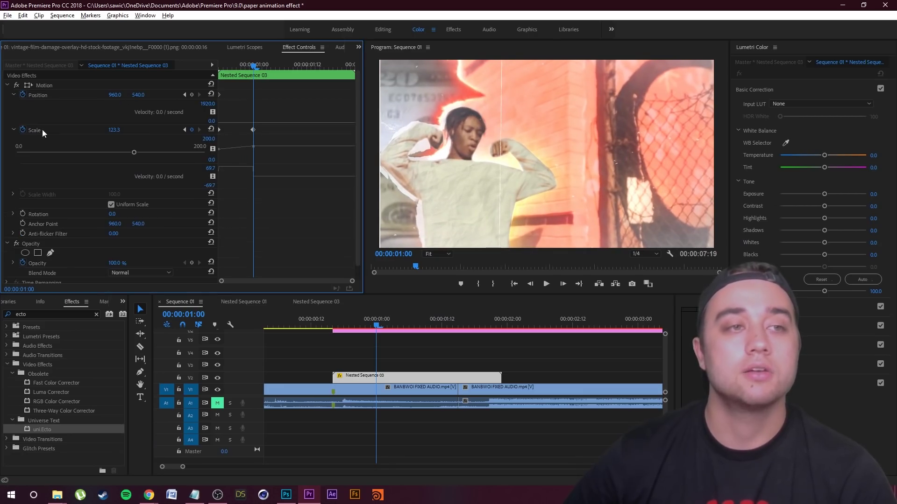
drag(115, 95, 119, 95)
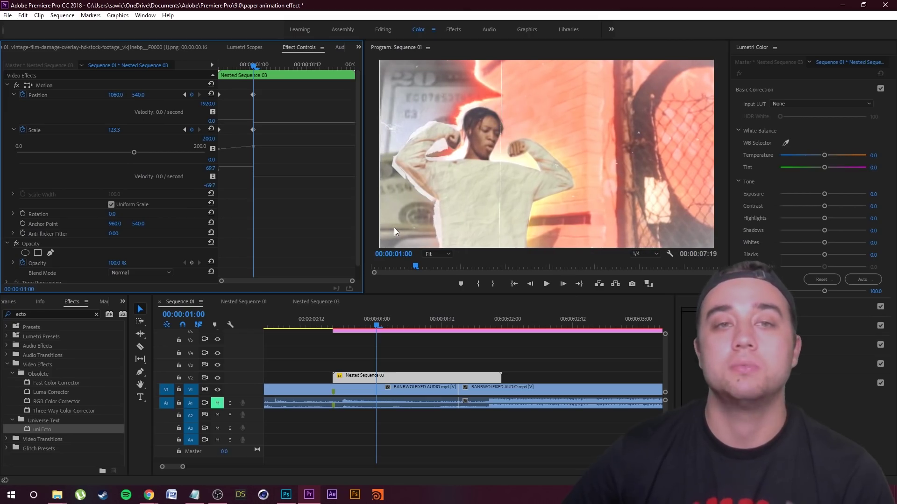
Play back the new zoom on the nested clip from its first frame, 00:00:00:16
click(338, 346)
key(Up)
key(space)
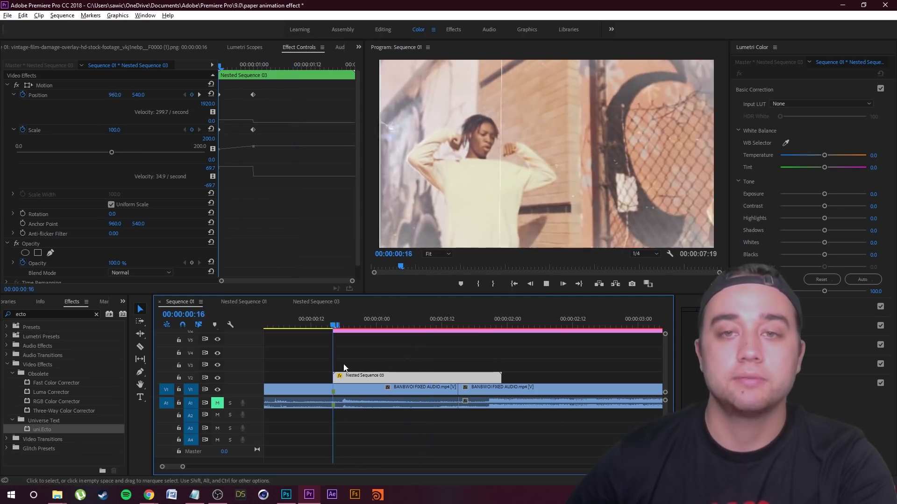
drag(416, 321, 328, 355)
key(space)
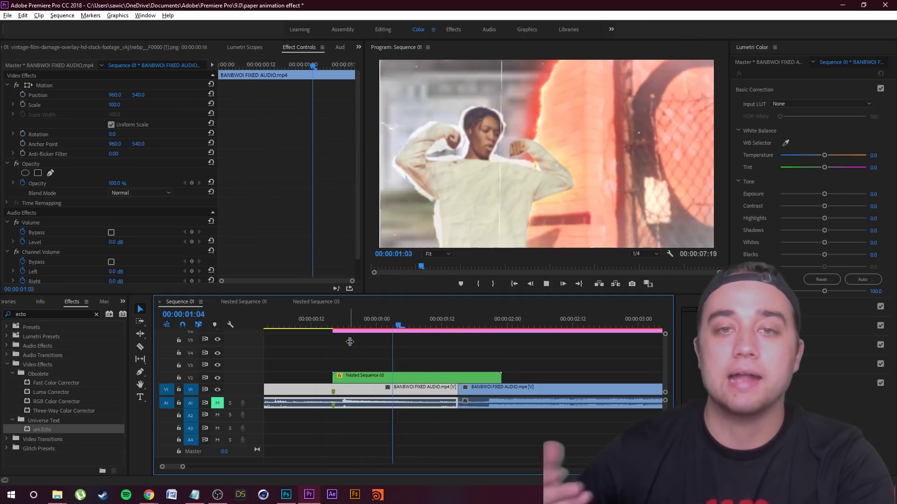
key(space)
Add Position and larger Scale keyframes near the end of the nested clip to continue the zoom slowly
click(467, 376)
key(space)
key(space)
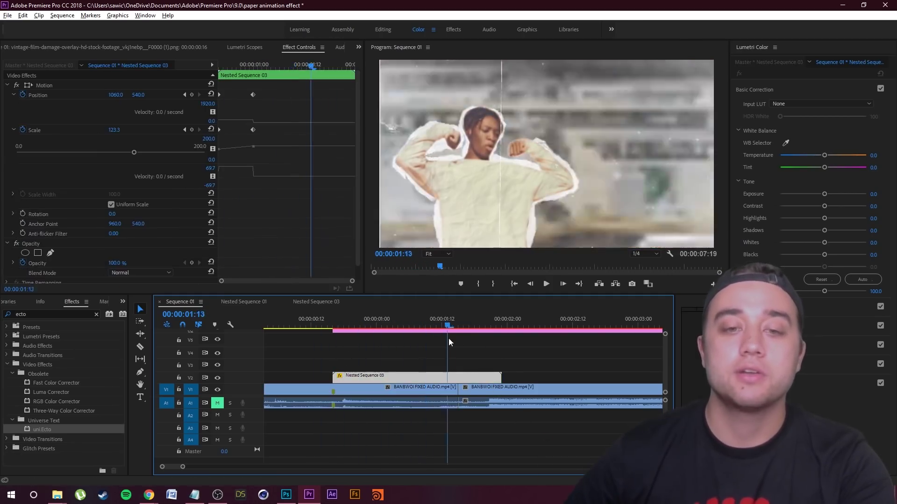
key(Right)
drag(134, 151, 145, 147)
Replay the extended zoom and check the frames from 00:00:01:02 to 00:00:01:15
key(Up)
key(space)
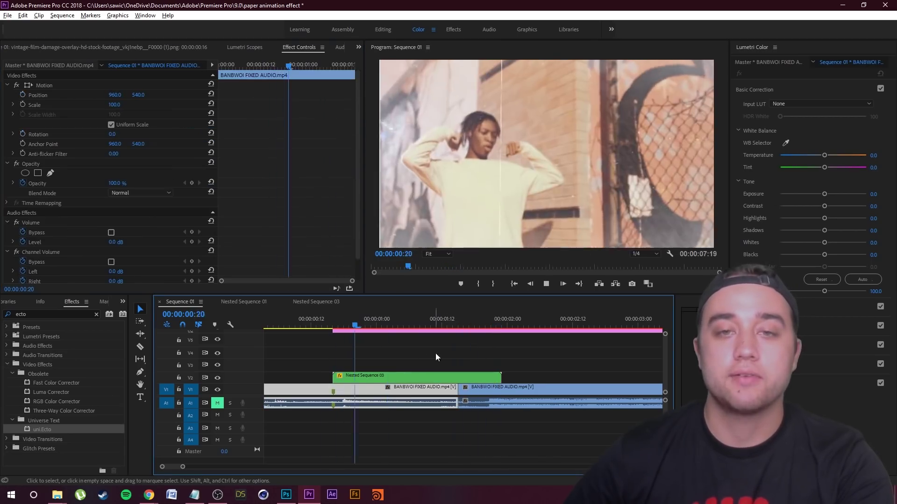
click(387, 325)
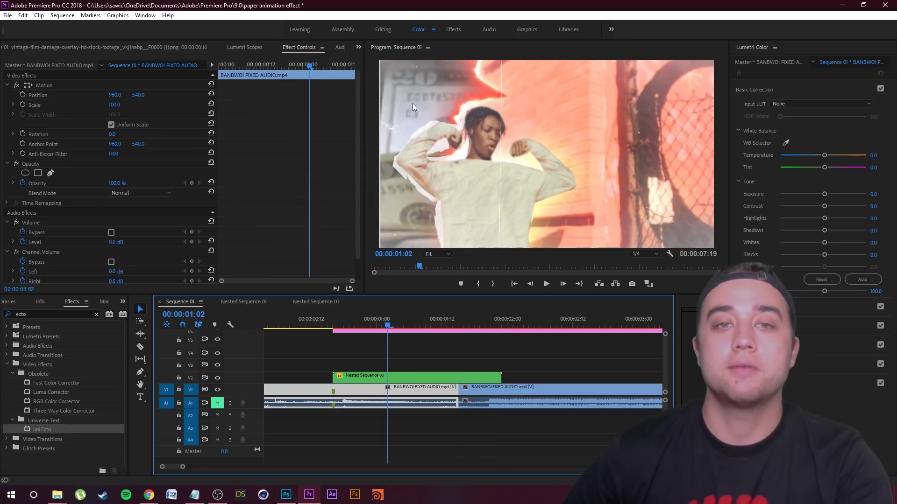
drag(402, 335, 458, 335)
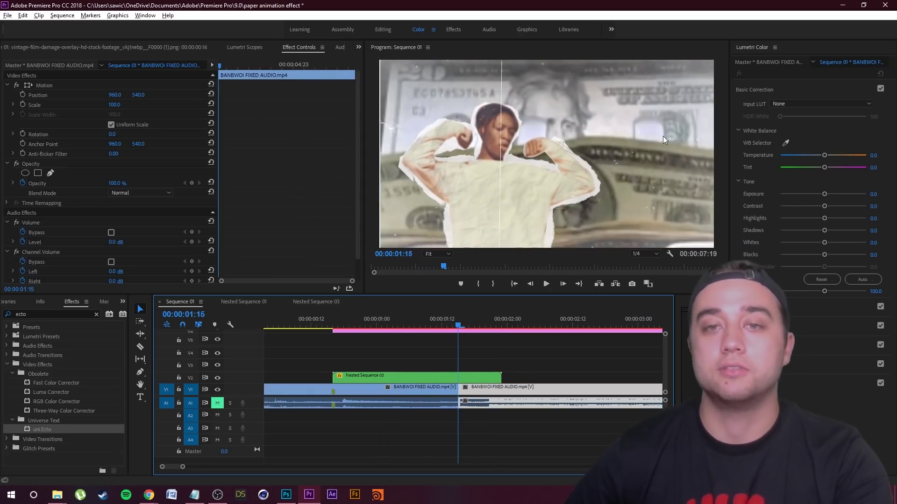
Open Nested Sequence 03 and go to 00:00:00:12, where the money gif shows behind the rip
click(95, 313)
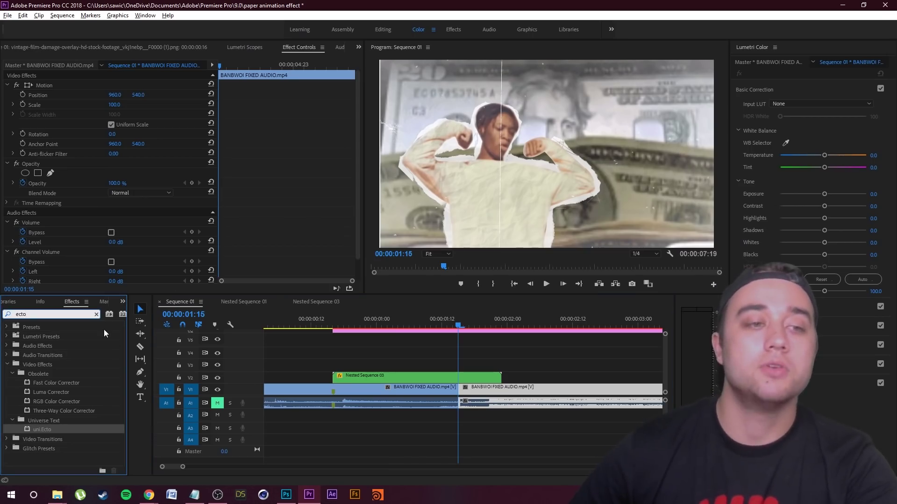
click(416, 352)
double_click(407, 378)
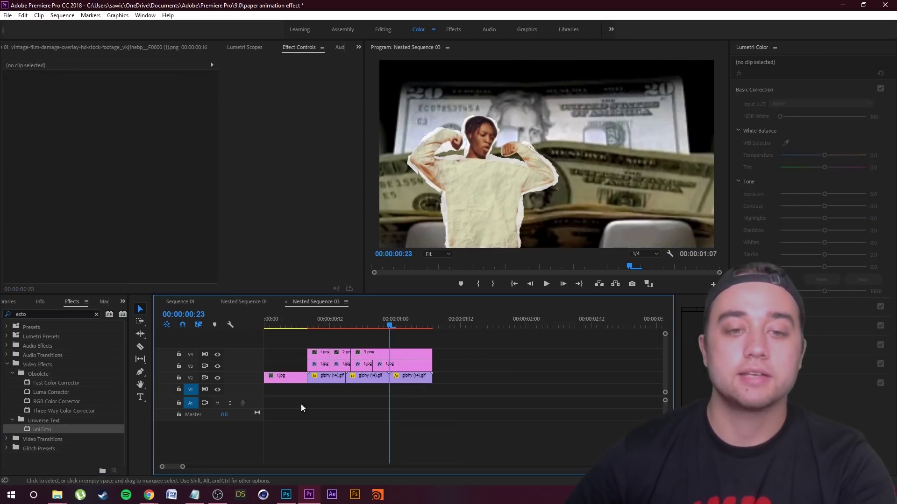
drag(386, 320, 330, 322)
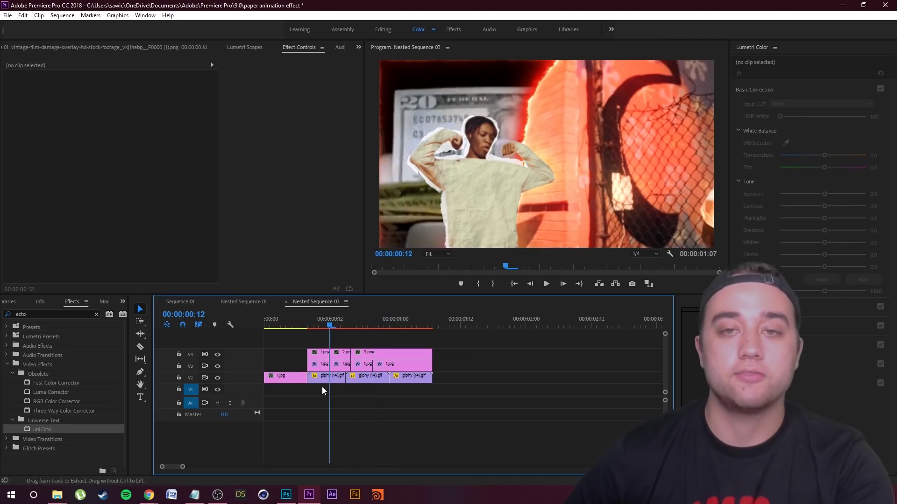
key(equal)
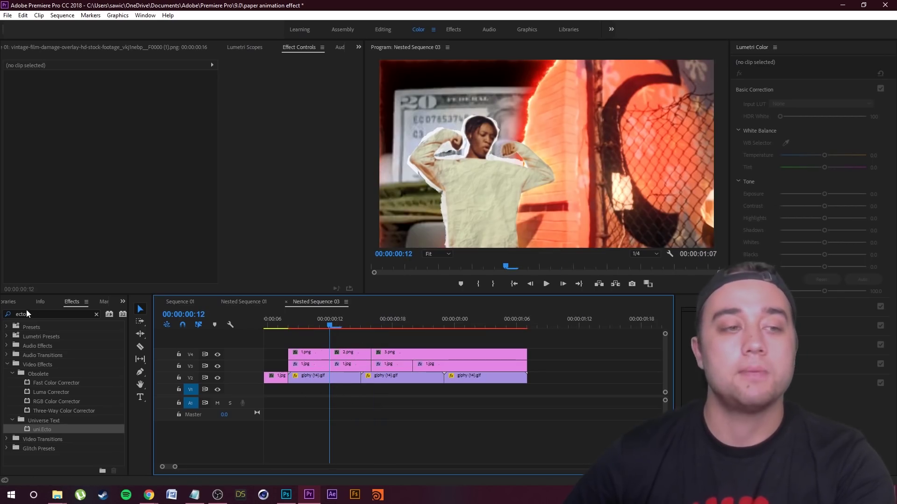
Search the effects for "noise" and select the Noise effect under Noise & Grain
click(43, 316)
text(noise)
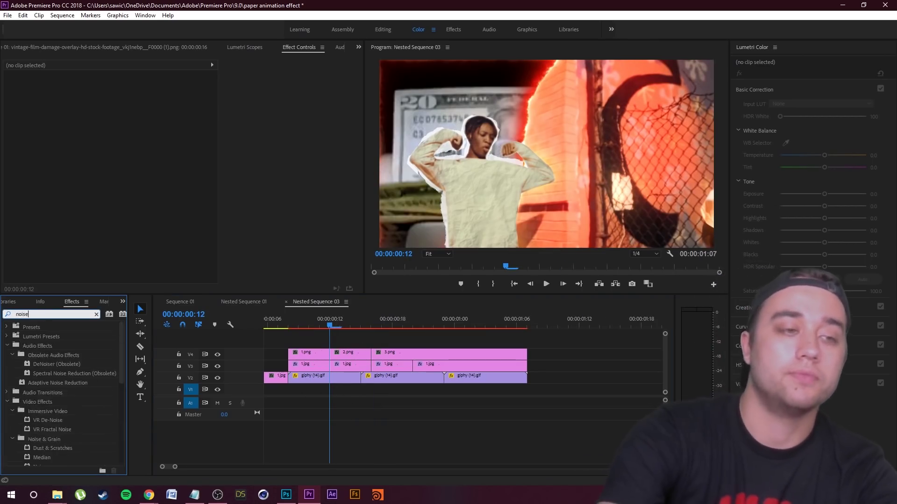
drag(40, 420, 68, 410)
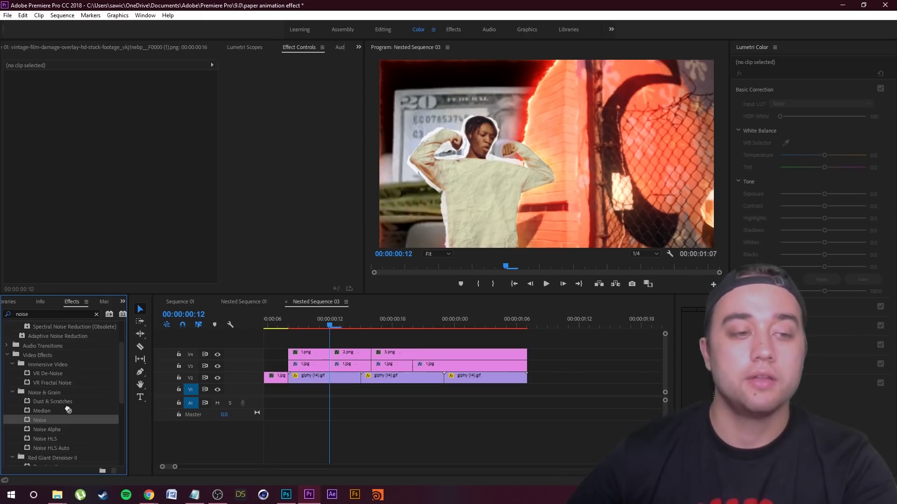
Nest the three money gif clips on V2, keeping the suggested name, and apply the Noise effect to the nest
drag(550, 375, 312, 387)
right_click(312, 383)
click(342, 278)
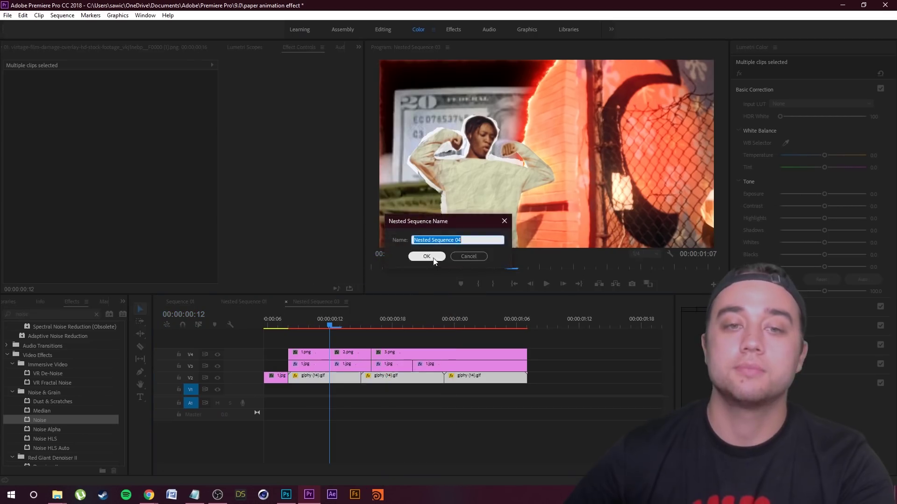
click(427, 255)
click(375, 383)
drag(46, 422, 331, 378)
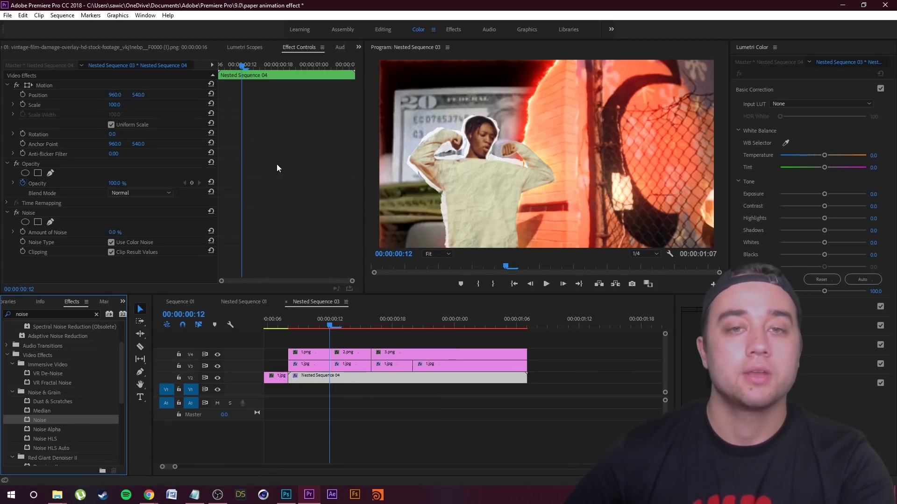
Hide tracks V3 and V4, set the Amount of Noise to 23.5% and turn off color noise
click(217, 366)
click(218, 355)
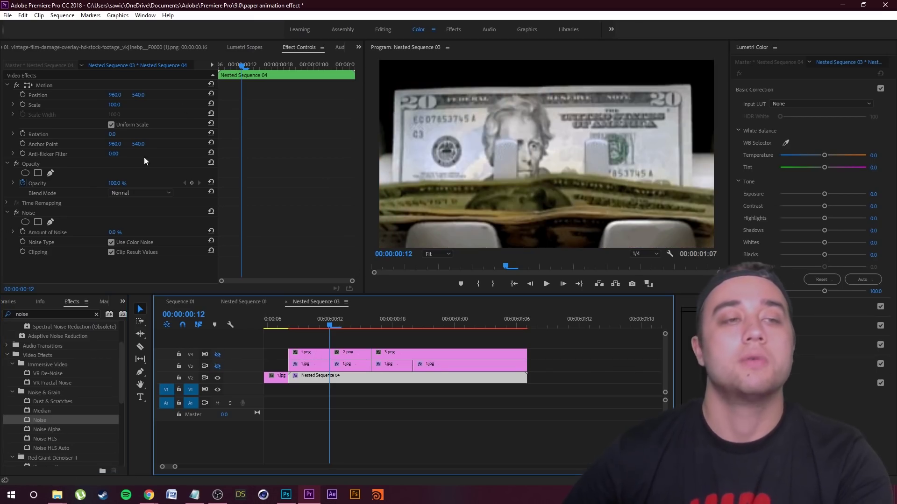
click(12, 232)
drag(18, 250, 55, 250)
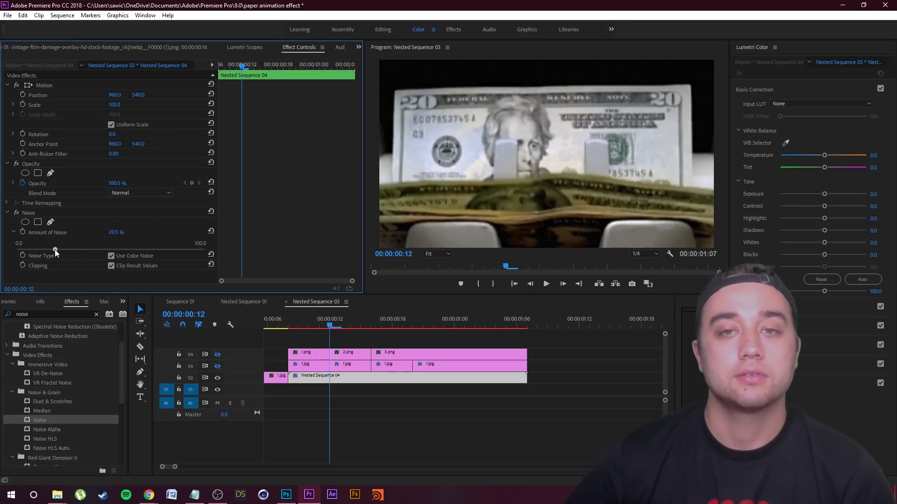
click(111, 257)
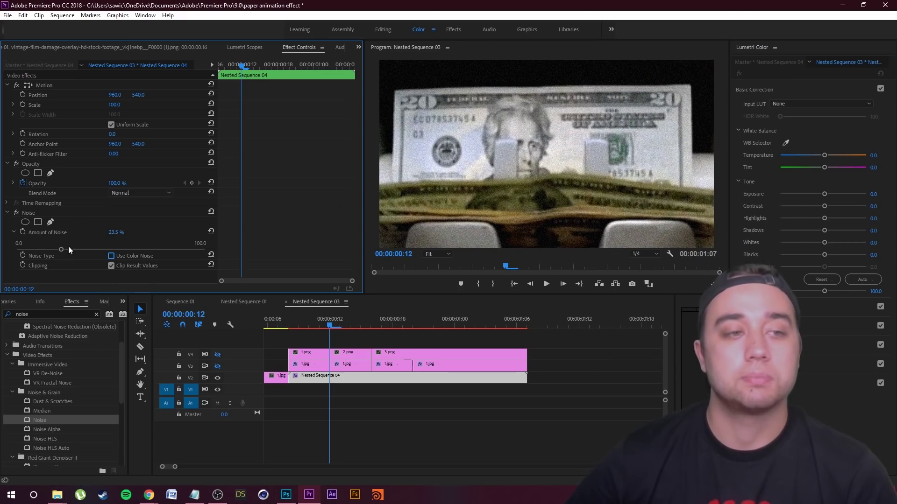
Return to Sequence 01 and play back the noisy money background from 00:00:00:16
drag(298, 327, 391, 326)
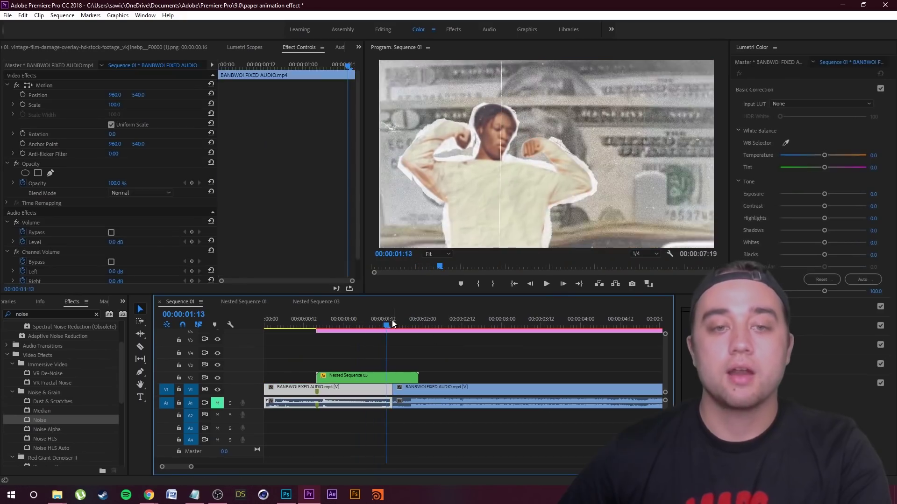
drag(391, 320, 319, 346)
click(388, 364)
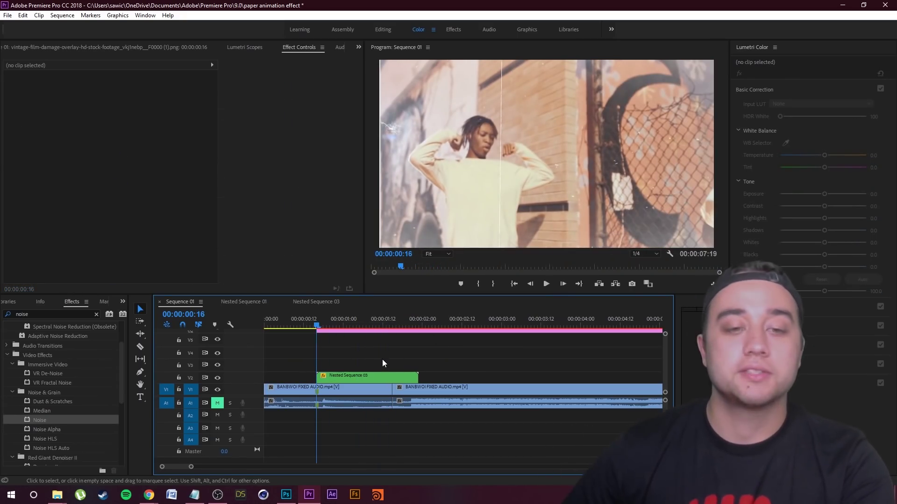
key(space)
key(space)
click(459, 364)
Search the effects for "shake" to see the available camera shake effects
click(96, 314)
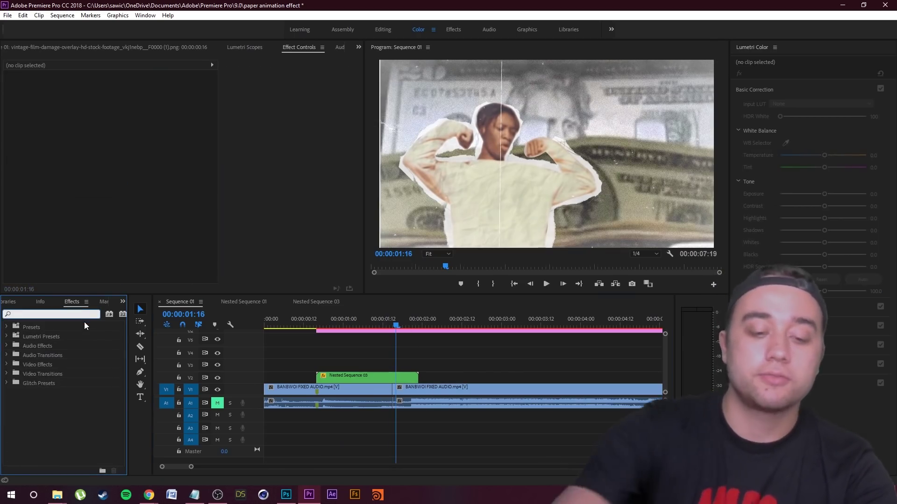
text(shake)
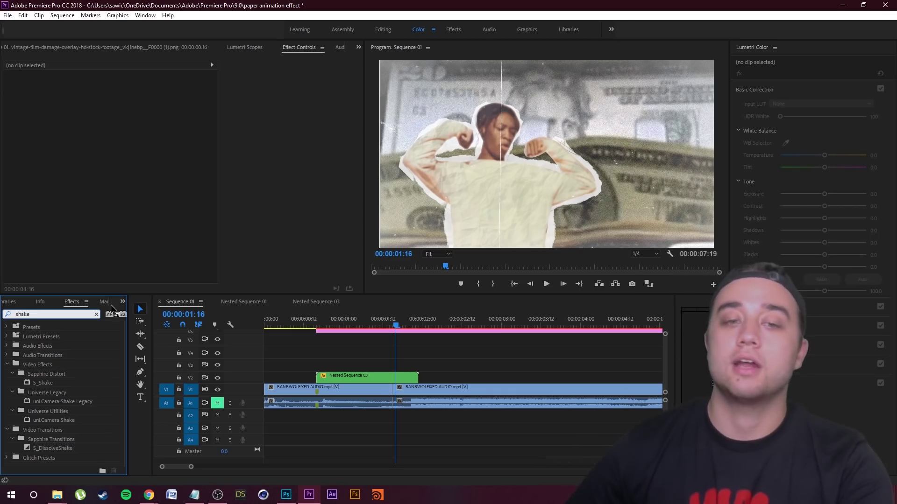
click(457, 363)
Nest the V2 nested clip again under the suggested name and enable Position and Scale keyframing on it at 00:00:00:16
drag(397, 326, 314, 353)
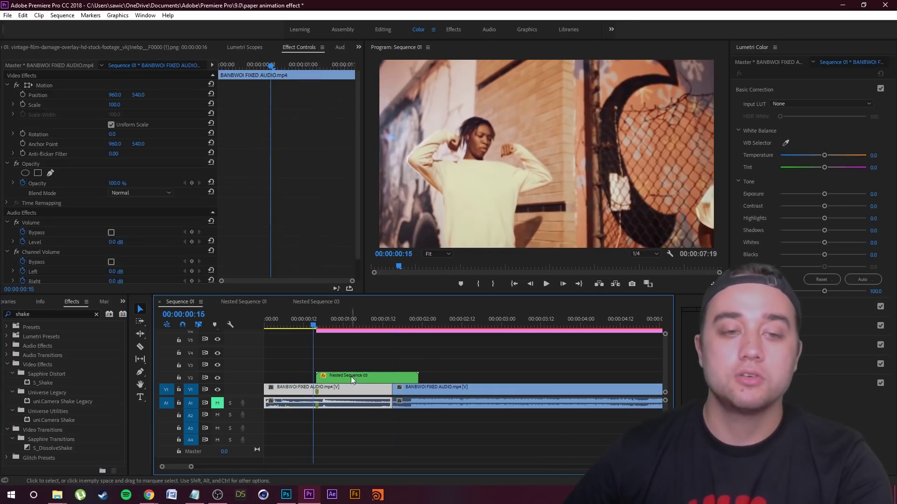
click(351, 377)
click(316, 323)
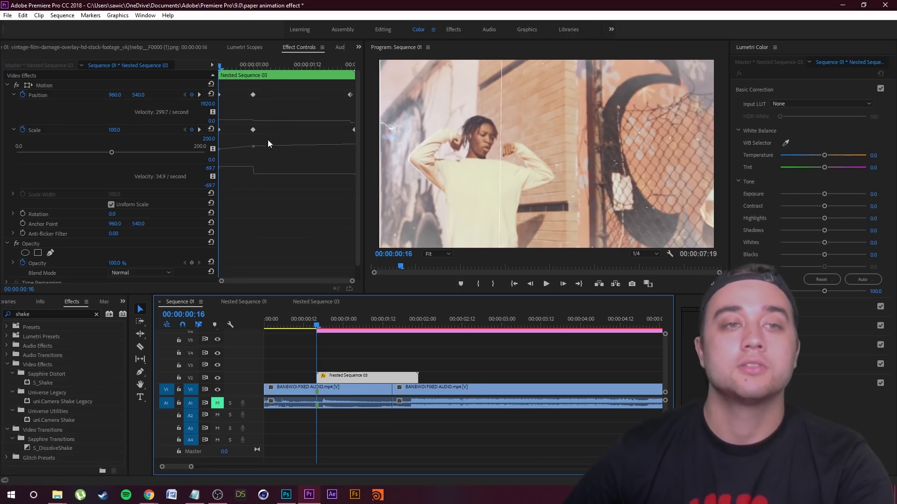
right_click(343, 376)
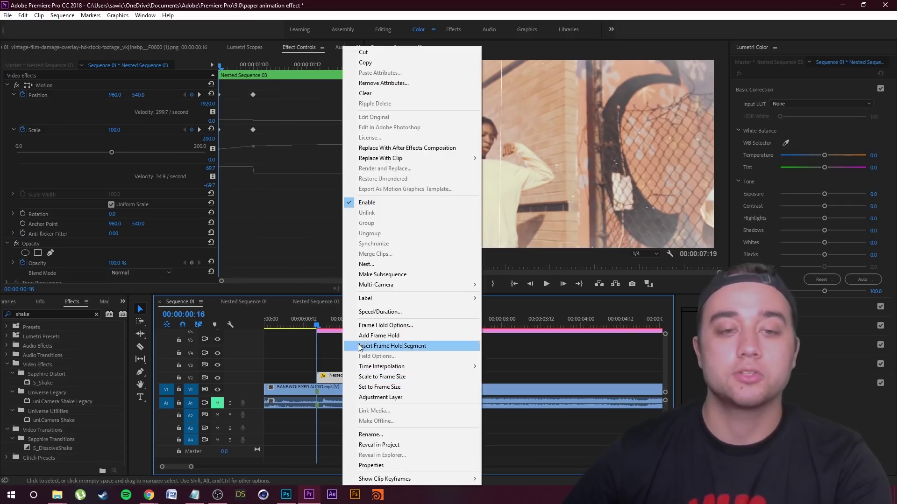
click(367, 265)
click(424, 259)
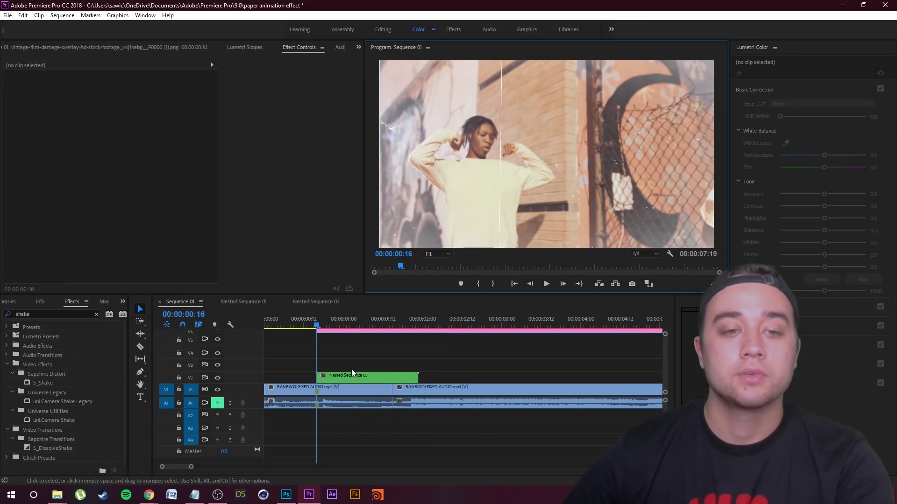
click(23, 95)
click(23, 105)
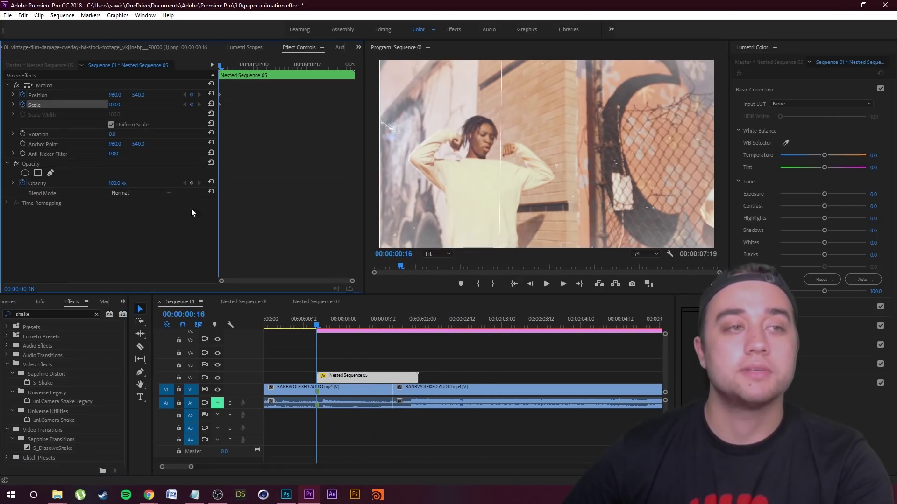
Try a manual shake on the new nest, keyframing Position at 788.4, 515.9 and Scale at 111.4 at 00:00:00:21, plus further Position keyframes
drag(316, 324, 333, 323)
click(27, 86)
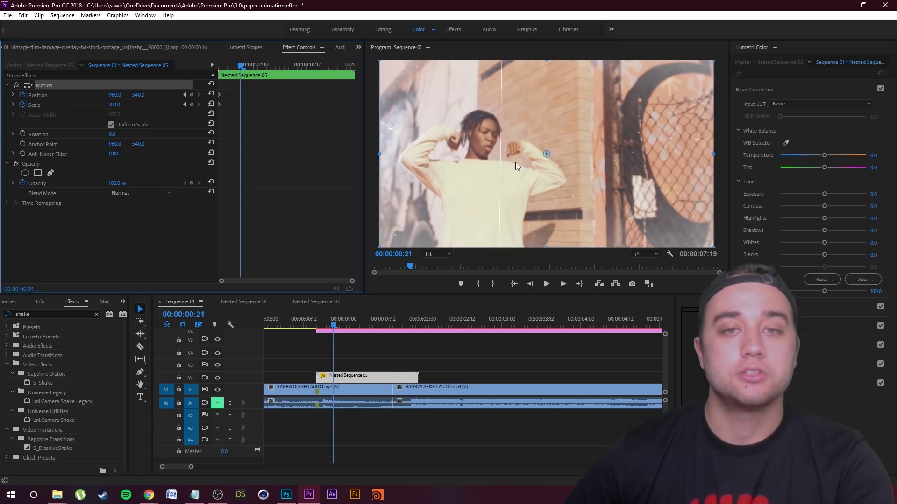
drag(515, 162, 485, 158)
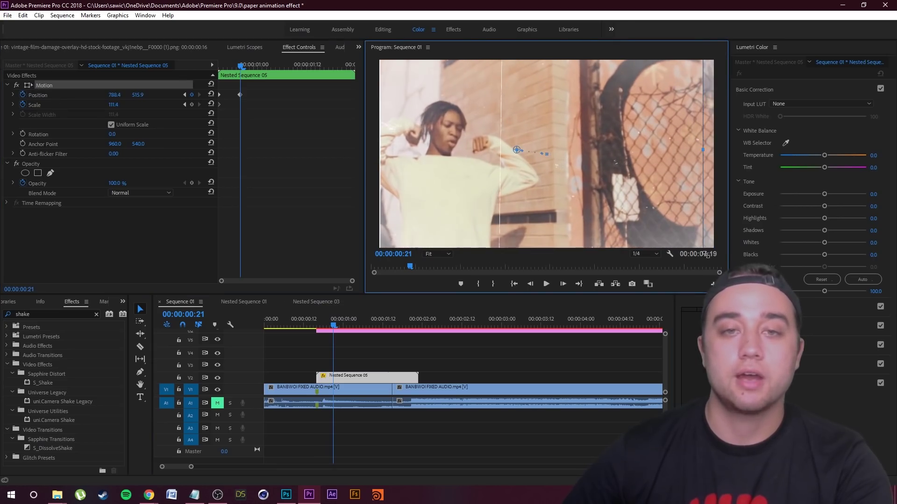
click(390, 324)
drag(390, 322, 319, 323)
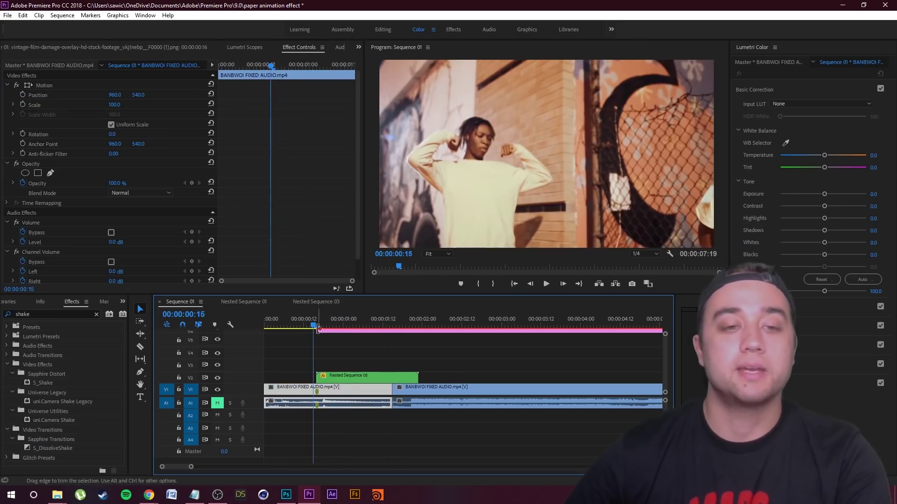
Undo the manual shake's Position and Scale keyframes after the nested clip's first frame
click(378, 374)
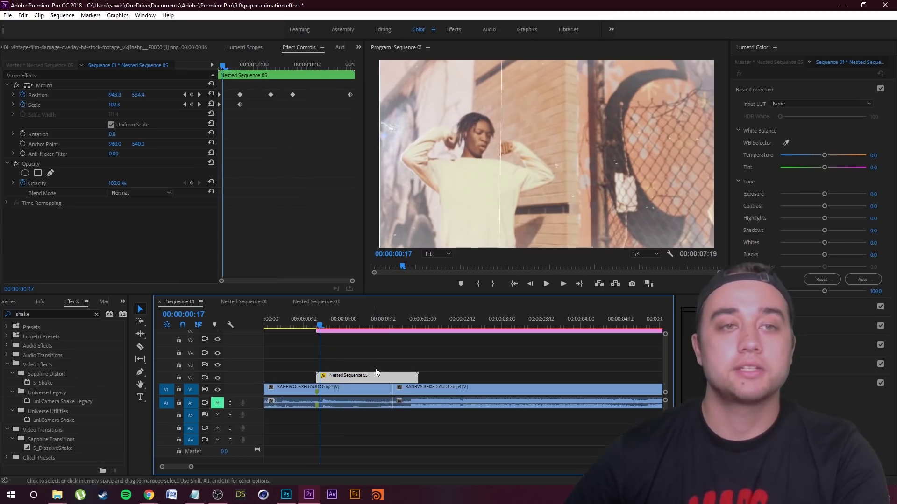
key(ctrl+z)
key(ctrl+z)
key(ctrl+z)
key(ctrl+z)
key(ctrl+z)
key(ctrl+z)
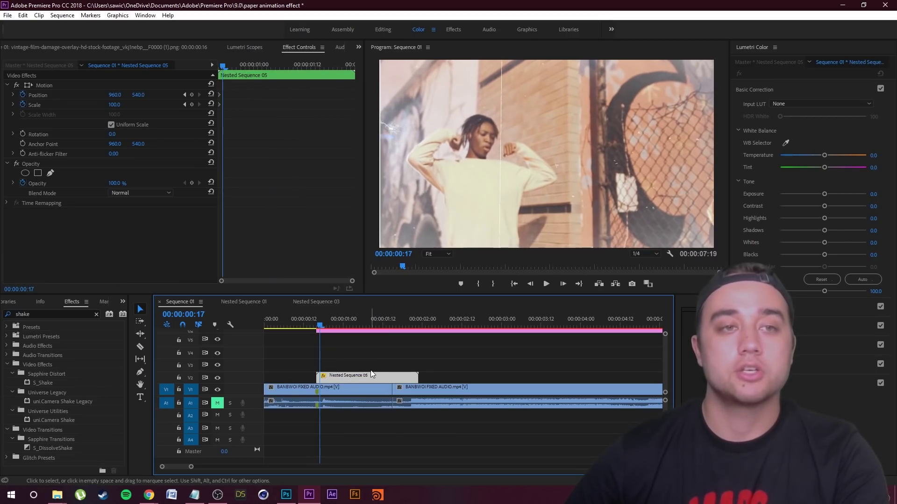
Undo the extra nesting of the V2 clip and play back its opening frames in Sequence 01
key(ctrl+z)
drag(321, 322, 305, 324)
key(space)
click(333, 323)
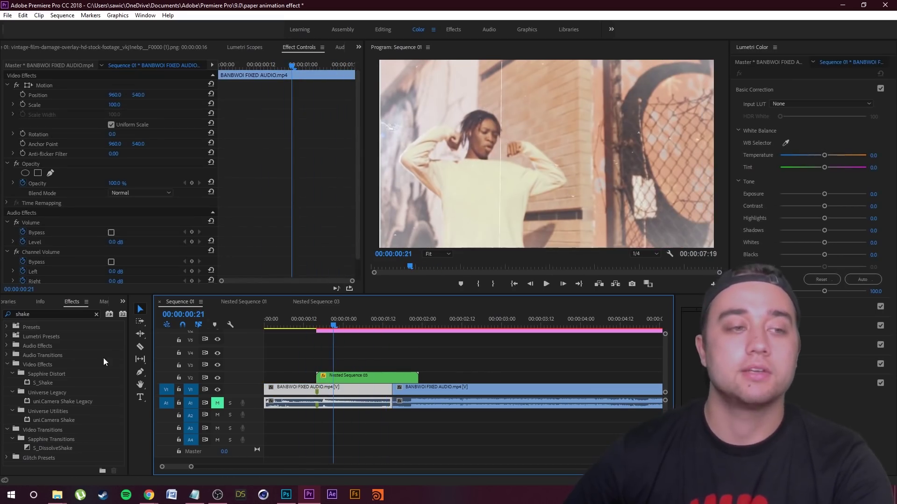
Apply the S_Shake effect to the nested clip on V2 and set its Amplitude to 0.5
drag(49, 383, 355, 379)
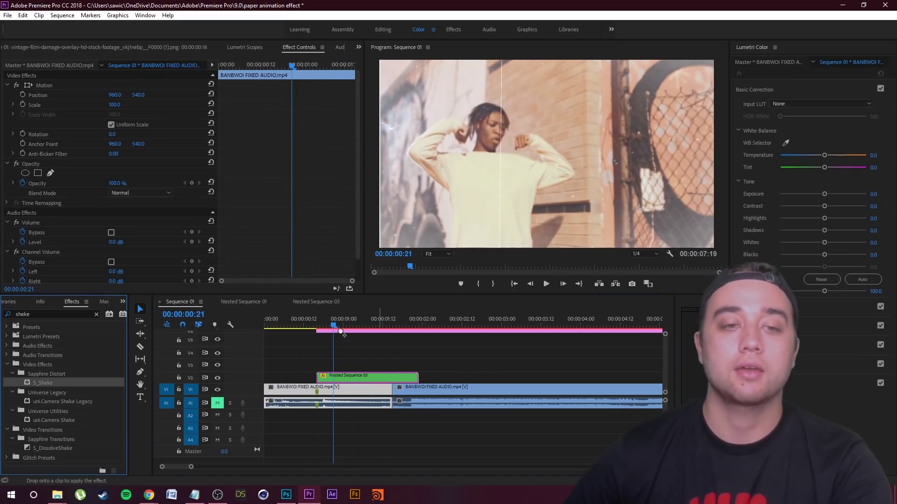
click(326, 329)
drag(326, 329, 326, 349)
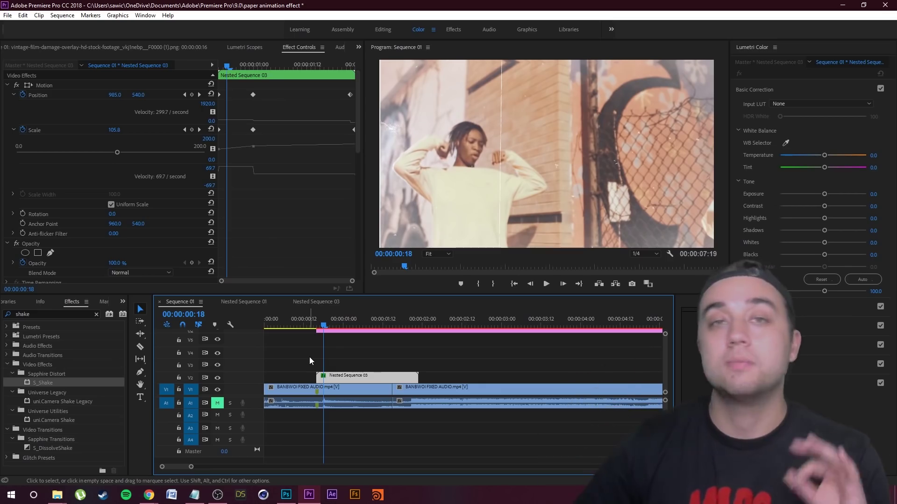
drag(359, 130, 380, 203)
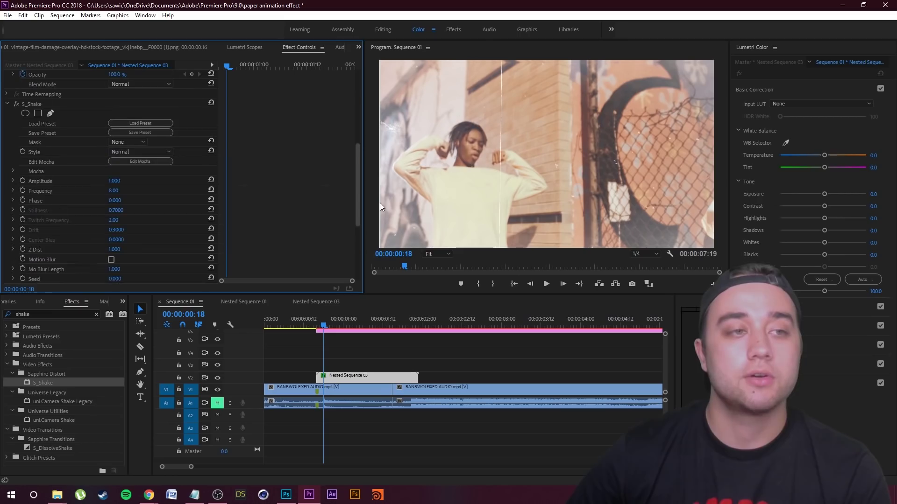
click(120, 178)
text(0)
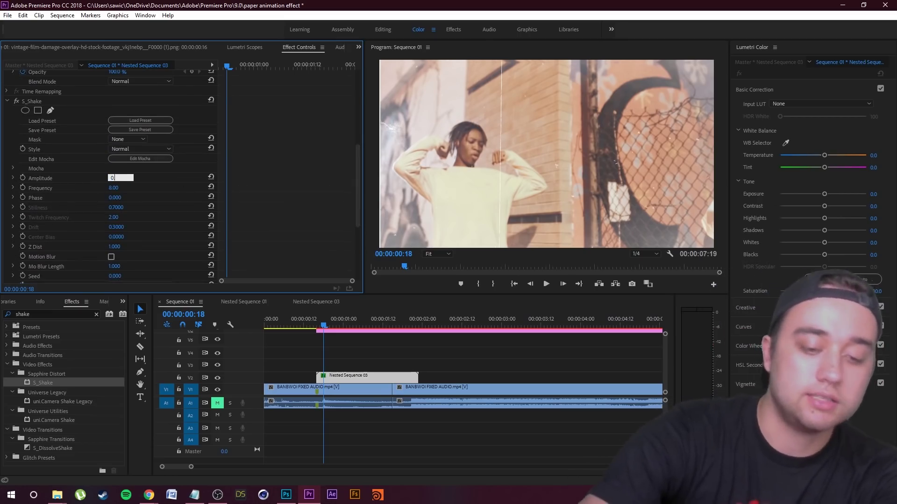
text(.5)
key(Return)
Play back the V2 nested clip from 00:00:00:17 to check the shake
click(320, 328)
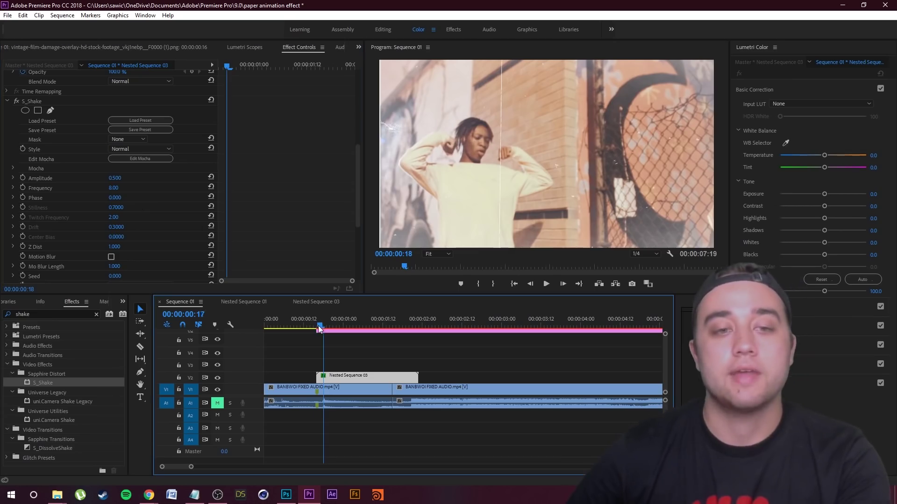
key(space)
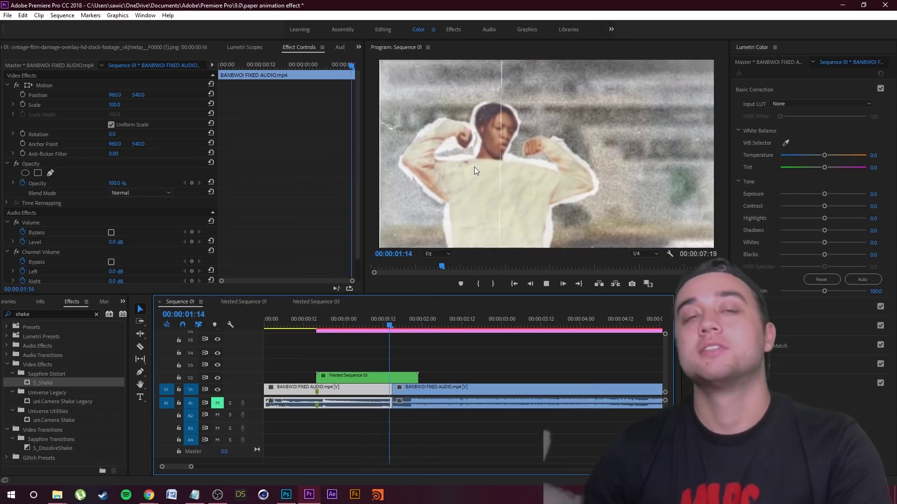
key(space)
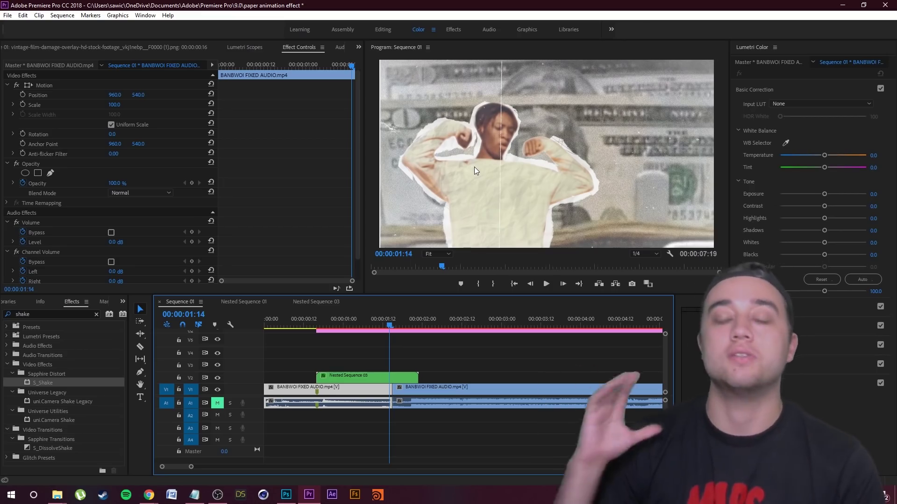
Turn track V7 back on and play the finished nested example on it from 00:00:00:16
scroll(408, 332, up, 2)
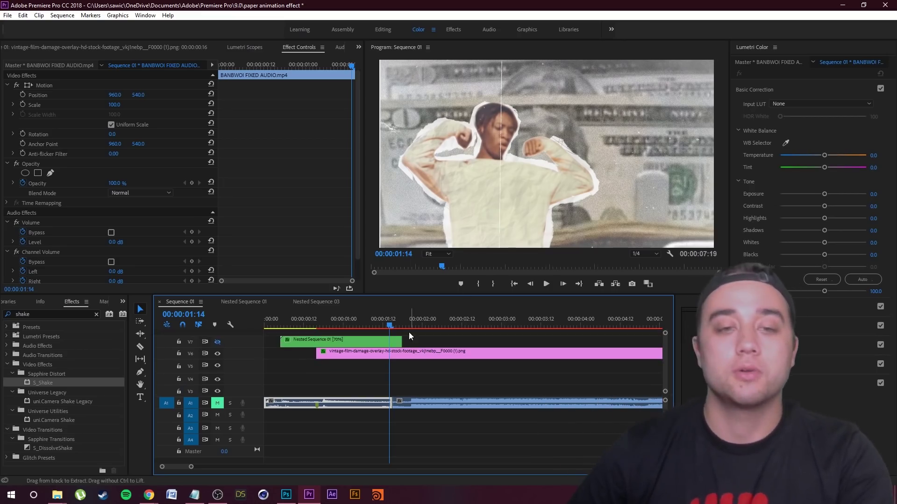
click(350, 329)
click(217, 342)
key(space)
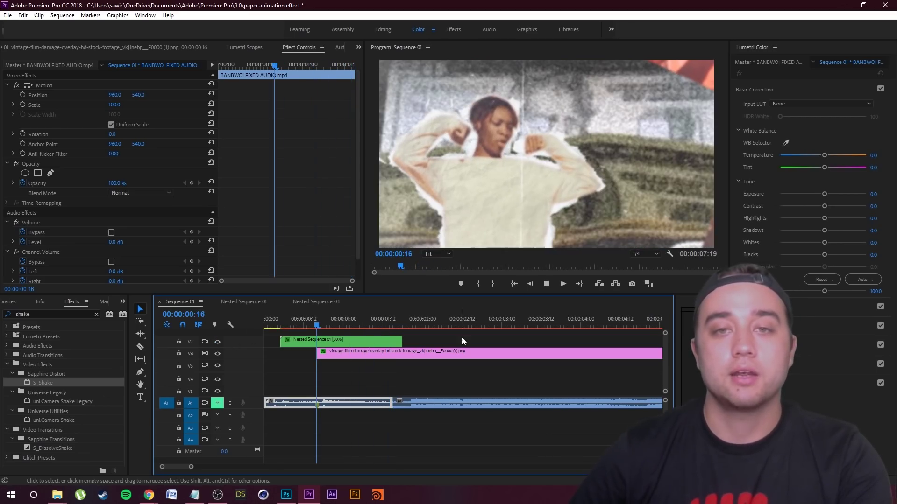
key(space)
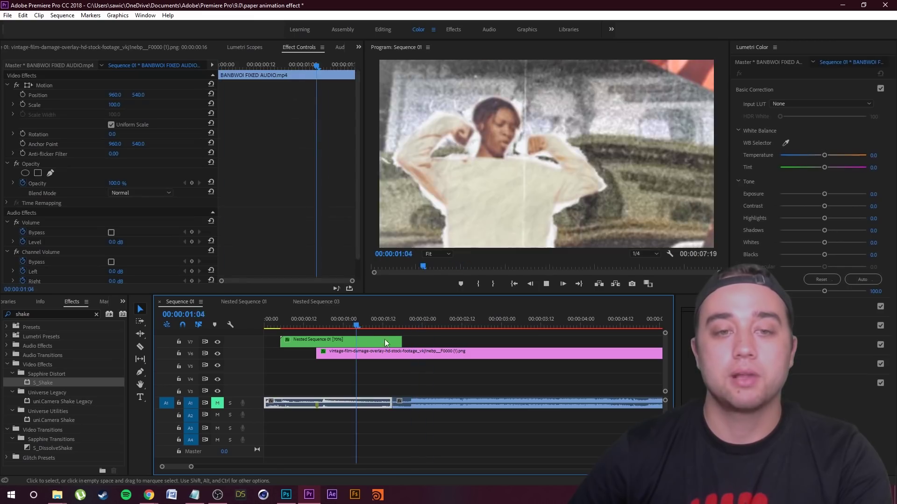
Step frame by frame through the V7 example between 00:00:01:09 and 00:00:01:13 to examine how the cutout tears apart
key(space)
key(space)
key(Left)
key(Left)
key(Left)
key(Left)
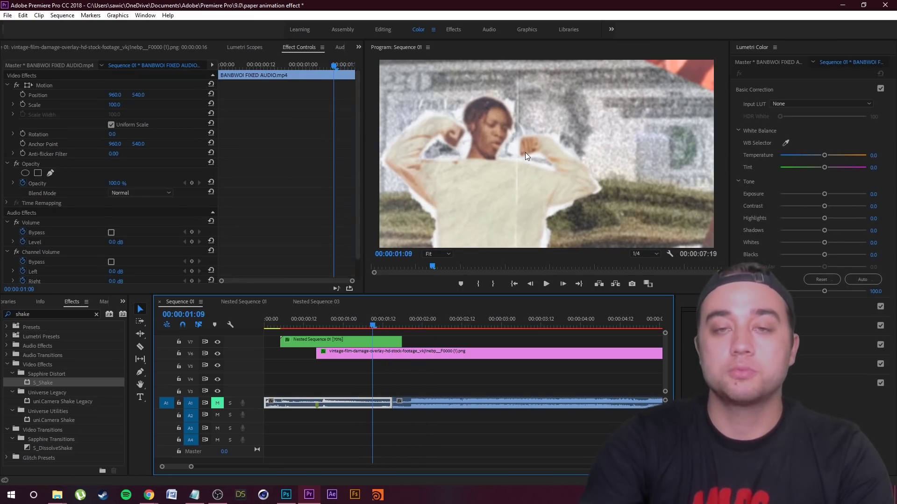
key(Right)
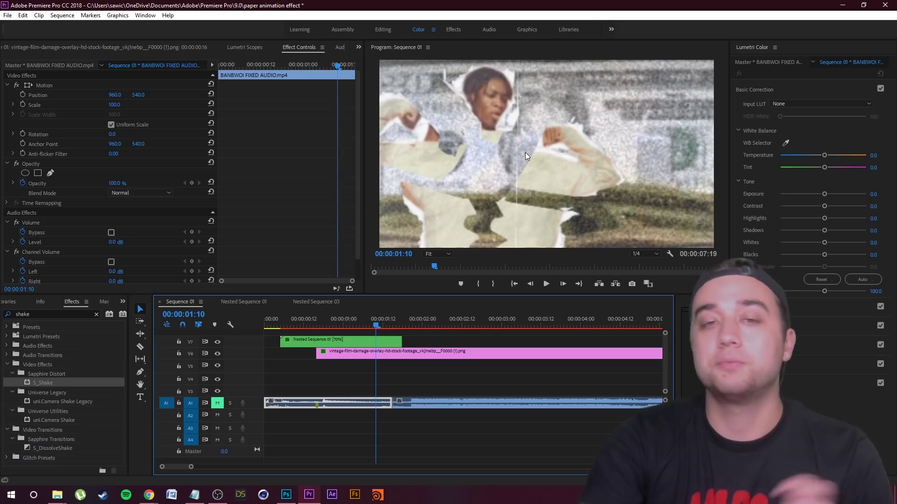
key(Right)
key(Right)
key(Right)
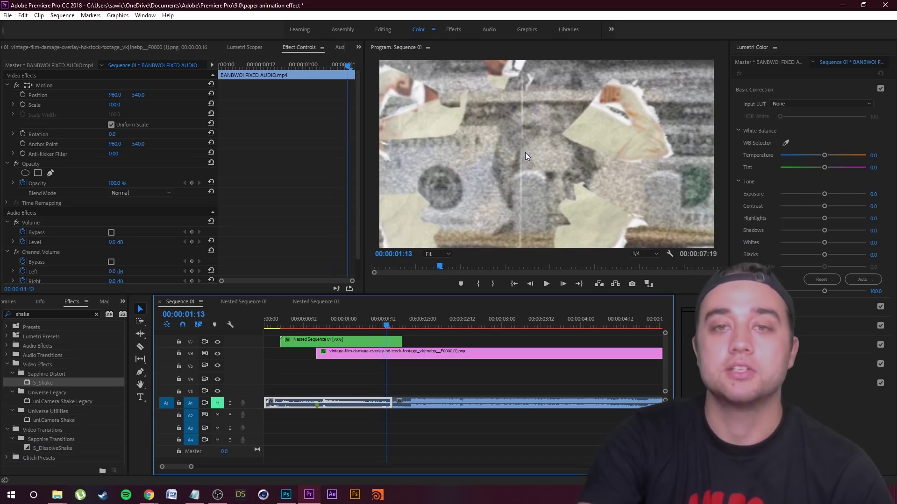
key(Left)
key(Left)
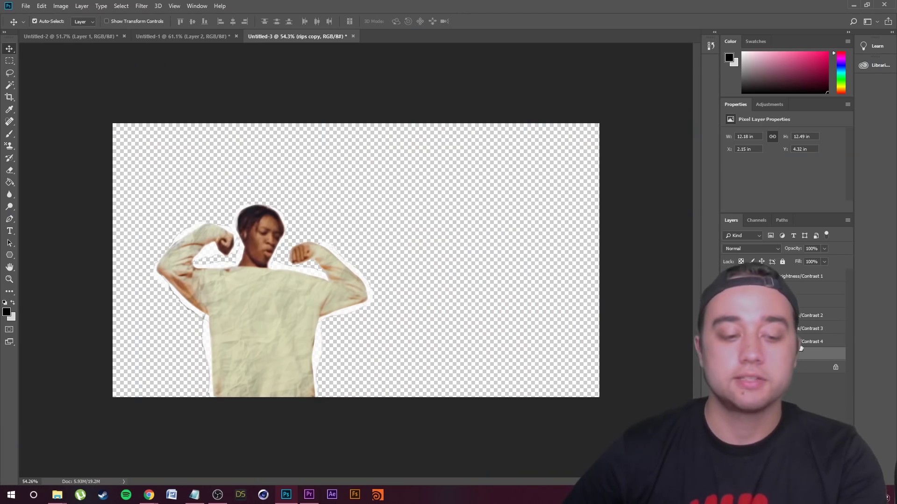
In Photoshop, merge all the cutout's layers of Untitled-3, from rips copy up to Brightness/Contrast 1, into one layer
shift+click(823, 328)
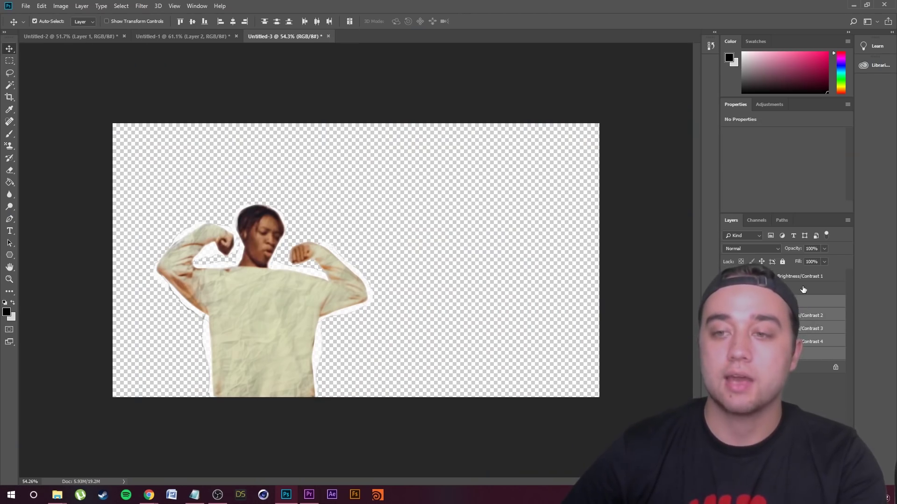
right_click(786, 279)
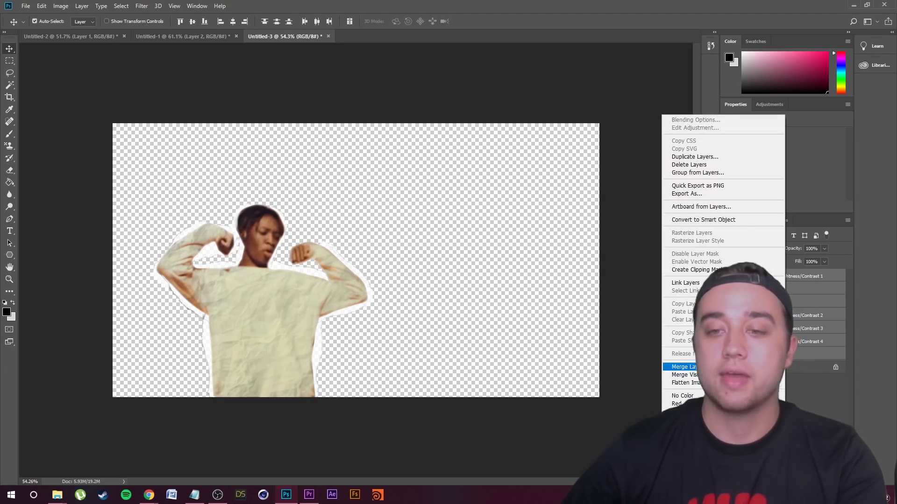
click(683, 366)
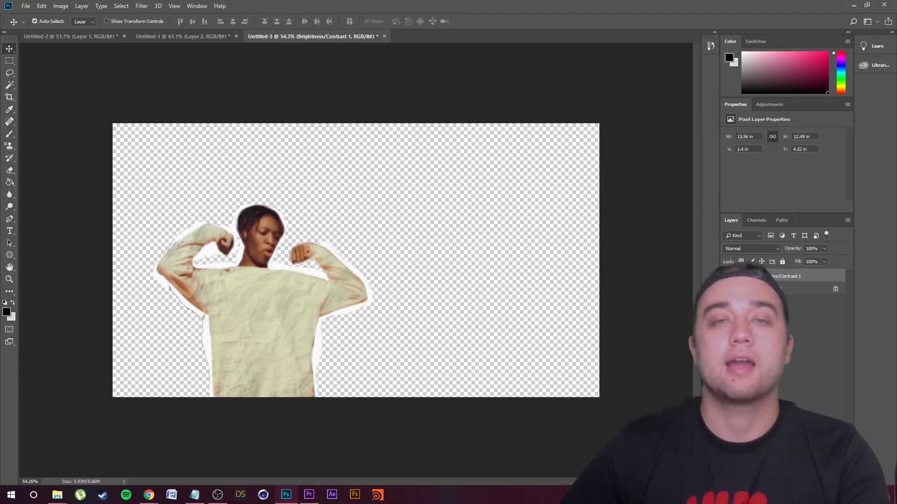
Outline the cutout's right-hand arm with a jagged Pen path, turn it into a selection and move it outward to about X 996, Y 478 px
click(9, 218)
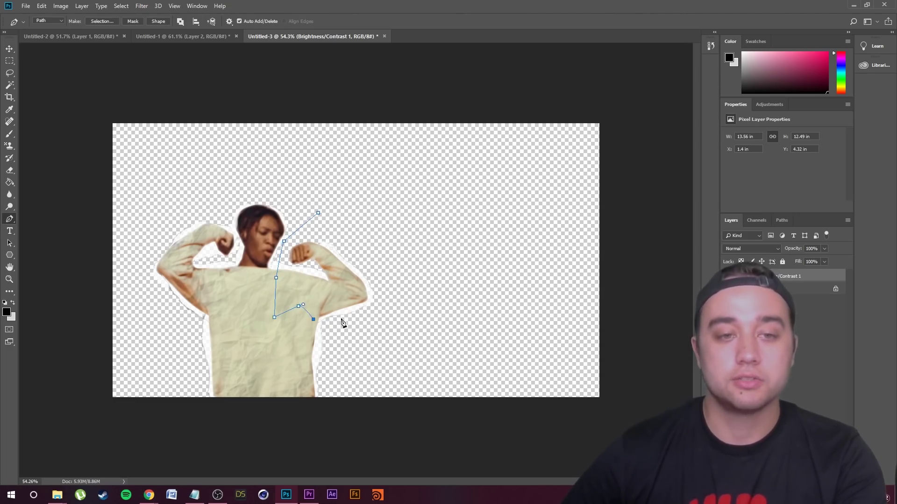
right_click(339, 263)
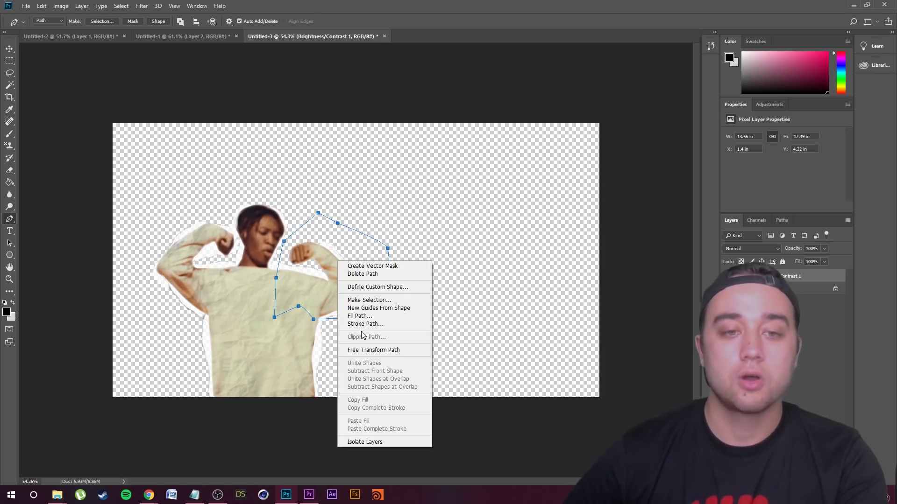
click(369, 300)
click(496, 133)
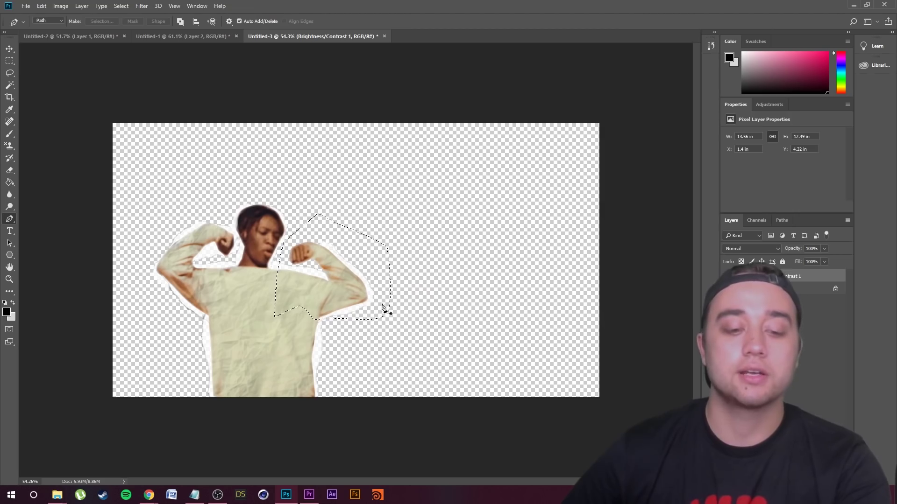
key(ctrl+t)
drag(375, 266, 407, 243)
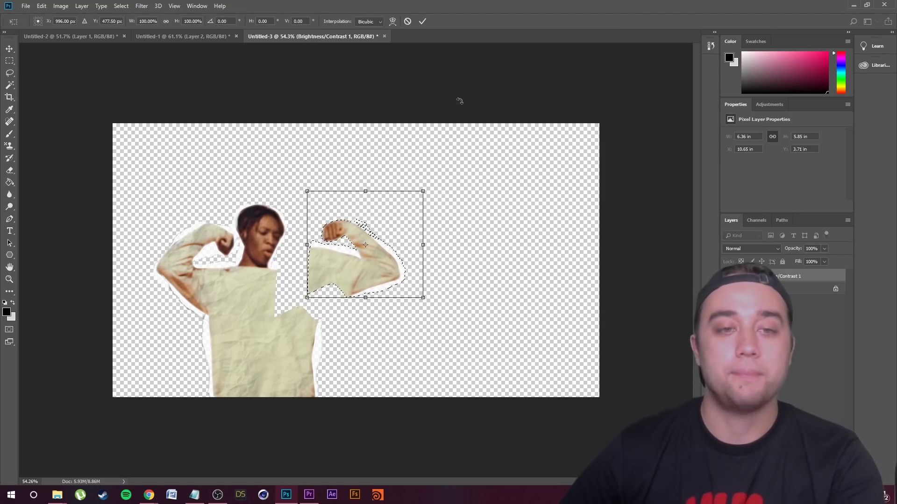
click(423, 22)
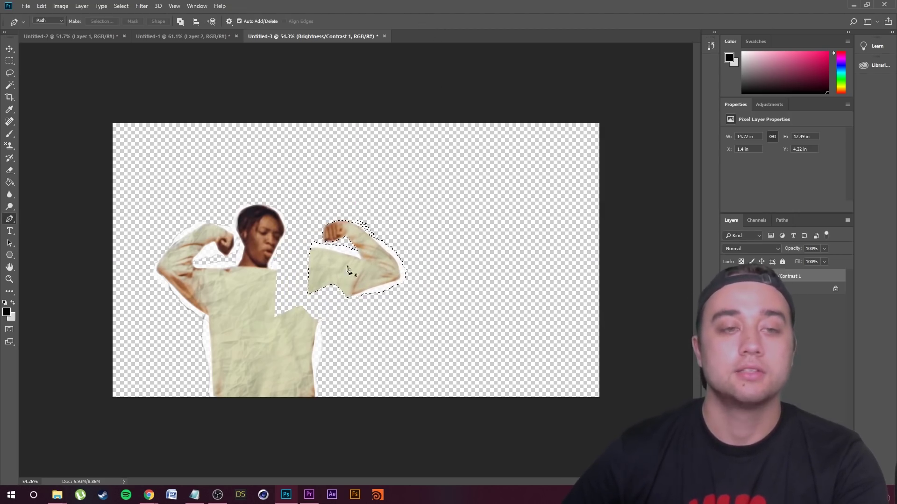
Outline the head and neck with a Pen path, turn it into a selection and move the piece up, away from the torso
right_click(277, 196)
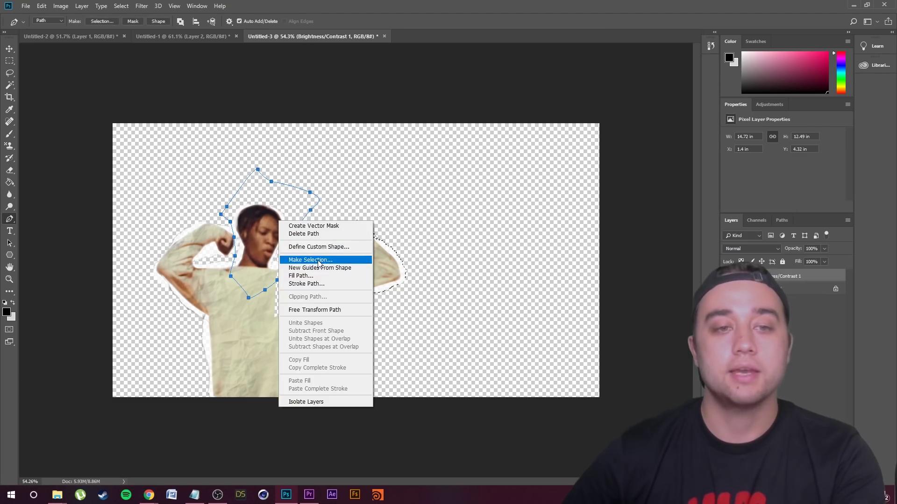
click(322, 256)
click(497, 132)
key(ctrl+t)
drag(280, 256, 289, 239)
click(424, 22)
Outline the left-hand arm with a Pen path, select it, move it outward to about X 272, Y 541 px and deselect
key(p)
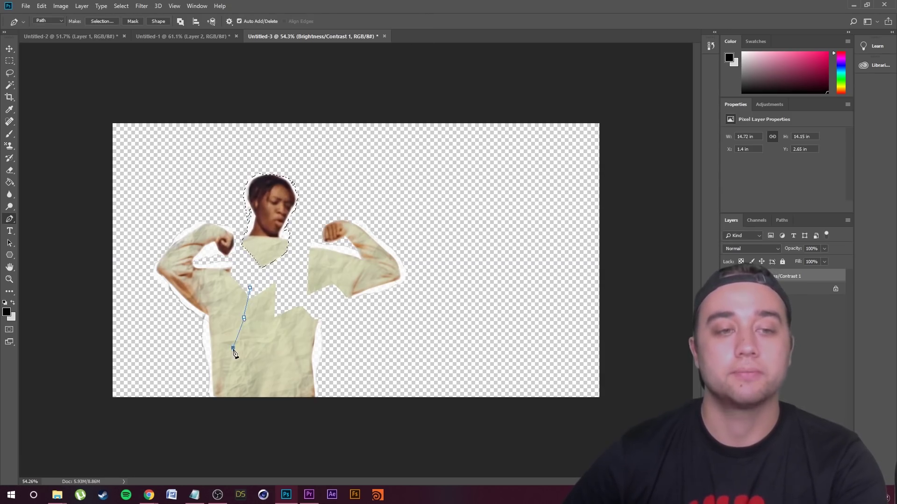
click(497, 132)
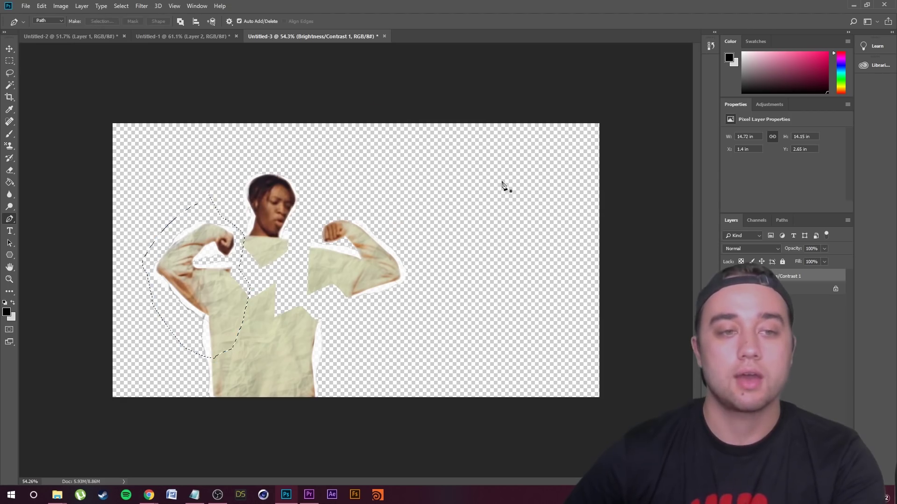
key(ctrl+t)
drag(248, 299, 234, 283)
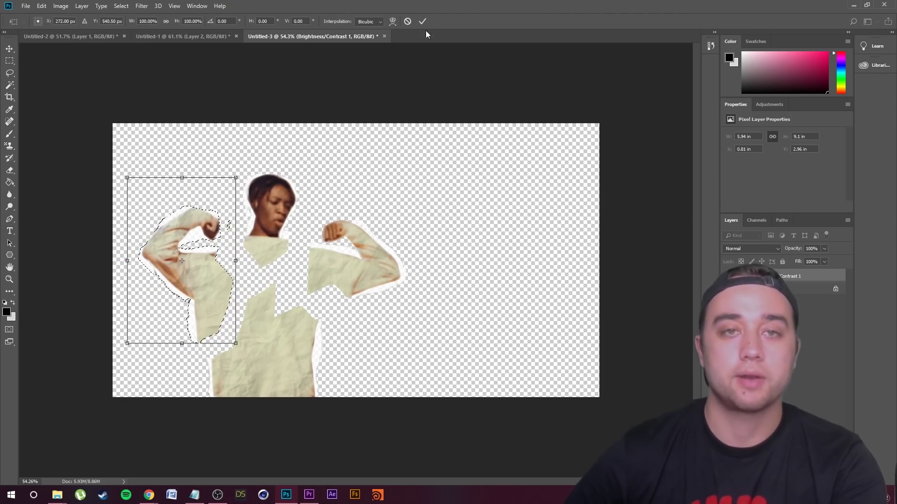
click(423, 22)
key(ctrl+d)
scroll(235, 378, down, 1)
Save the ripped cutout as a PNG named rip1 in the PAPER RIPS folder with the large file size option
click(26, 5)
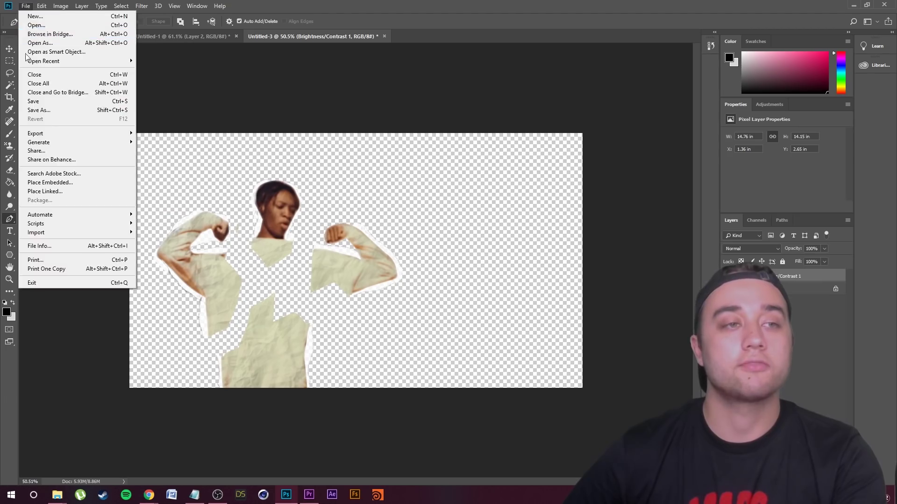
click(40, 111)
click(553, 324)
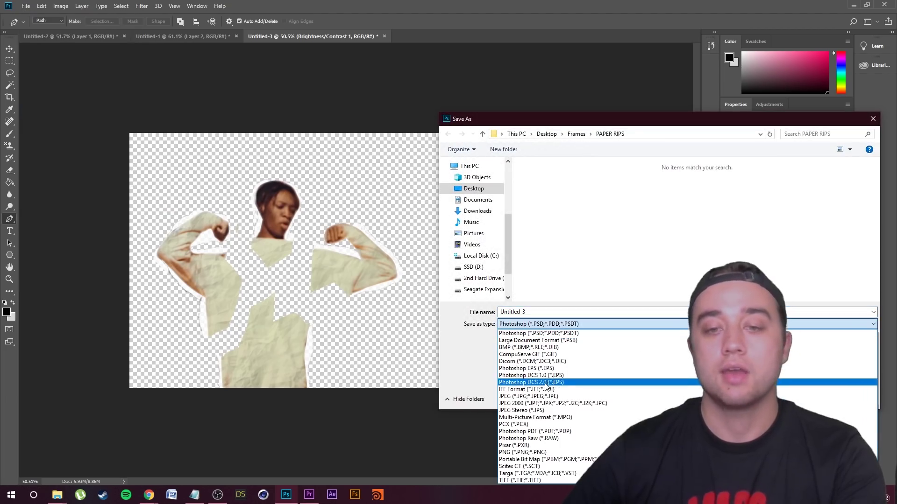
click(522, 452)
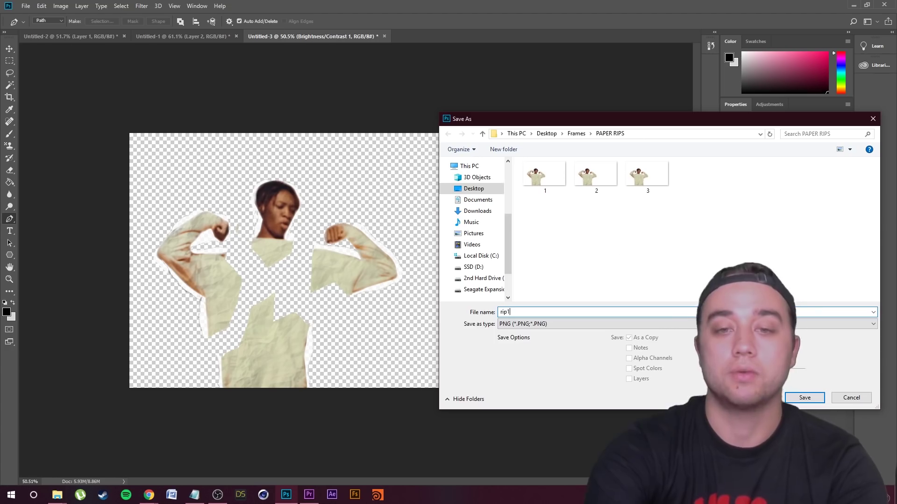
click(802, 398)
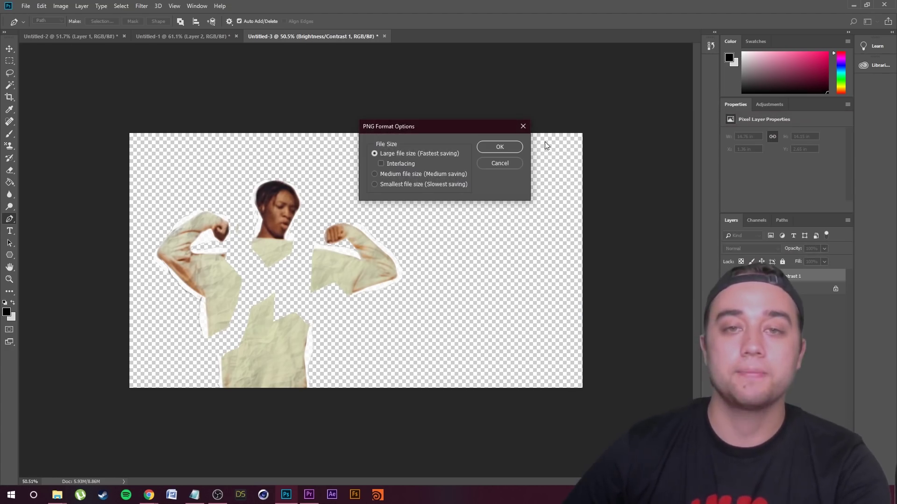
click(512, 149)
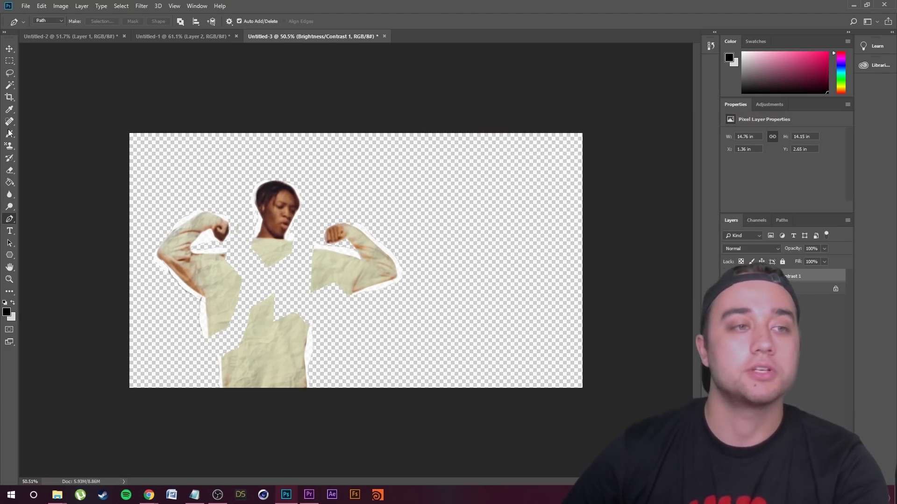
Lasso the detached right-hand arm piece and move it farther up and outward from the torso
click(10, 74)
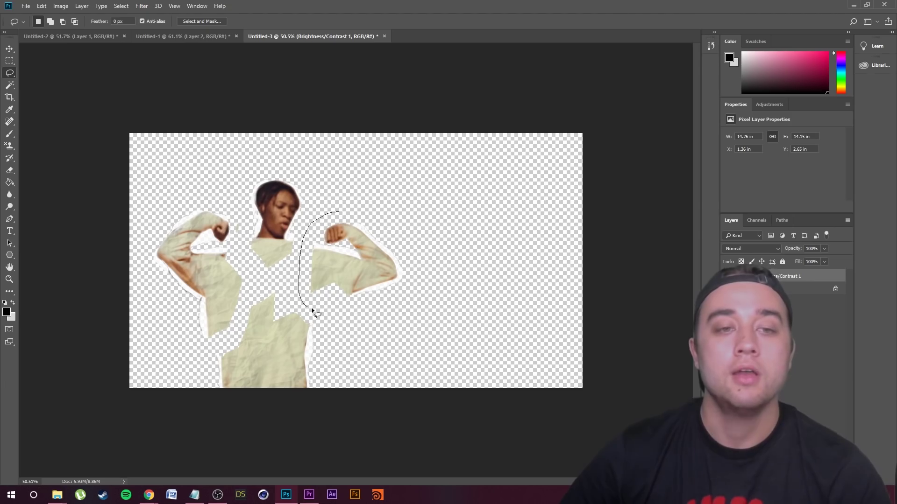
drag(403, 243, 341, 213)
key(ctrl+t)
drag(366, 268, 410, 236)
click(422, 21)
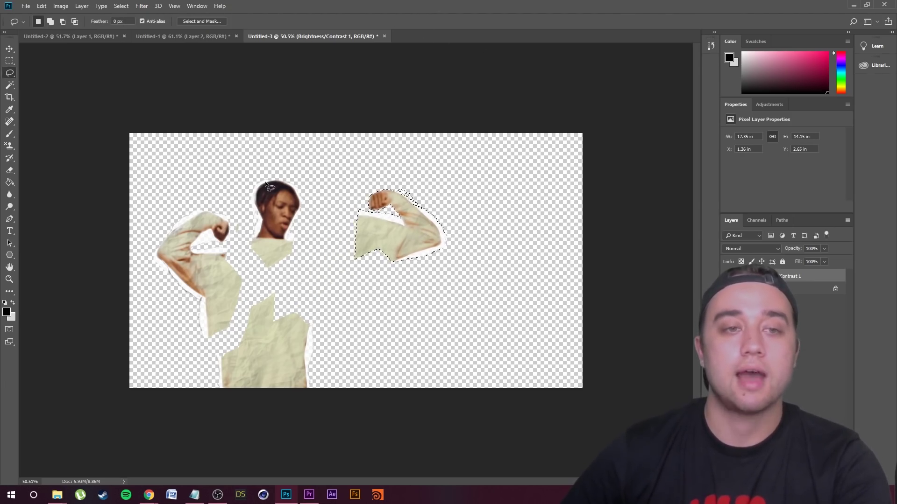
Lasso the detached head and neck piece and move it farther up, near the canvas's upper edge
drag(287, 276, 317, 226)
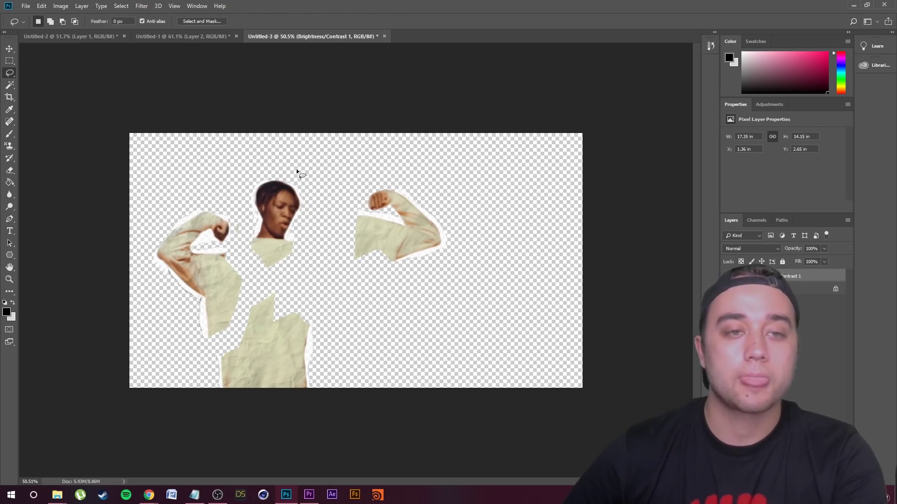
key(ctrl+t)
drag(304, 216, 309, 183)
key(Return)
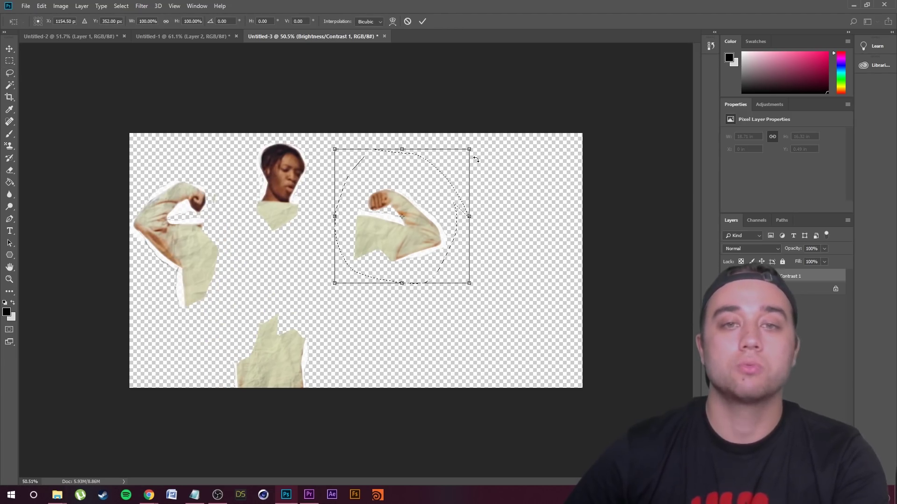
Rotate the right-hand arm piece and the left-hand arm piece slightly clockwise, applying each transform
drag(469, 149, 452, 166)
drag(509, 216, 519, 253)
click(422, 21)
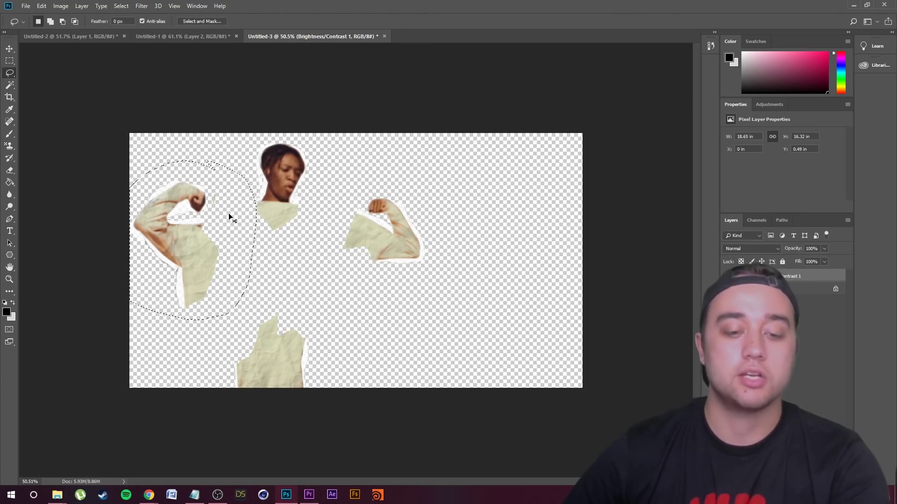
key(ctrl+t)
mouse_move(256, 320)
mouse_down()
mouse_move(240, 302)
mouse_move(236, 309)
mouse_move(284, 288)
mouse_move(266, 310)
mouse_up()
click(422, 21)
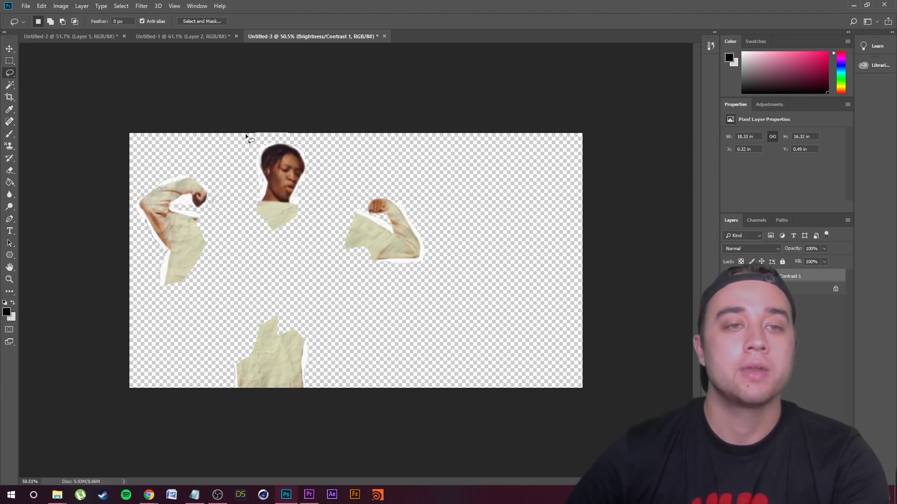
Tilt the detached head and neck piece slightly counterclockwise and nudge it up
key(ctrl+t)
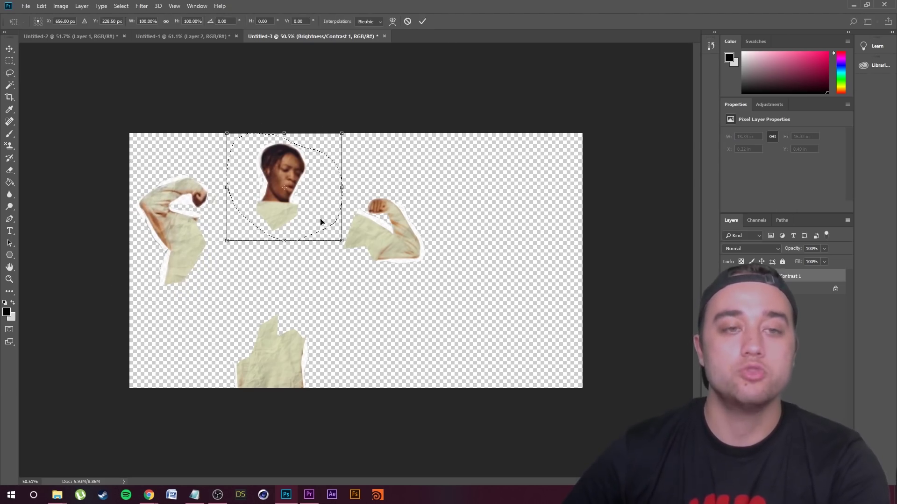
drag(341, 241, 337, 222)
drag(359, 218, 359, 190)
key(Escape)
Save the spread-apart cutout as a PNG named rip2 in the PAPER RIPS folder
key(ctrl+shift+s)
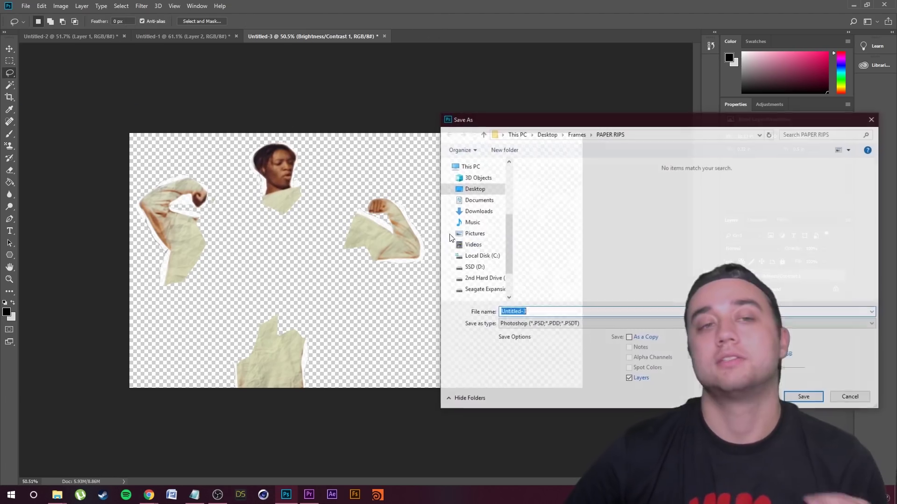
click(560, 324)
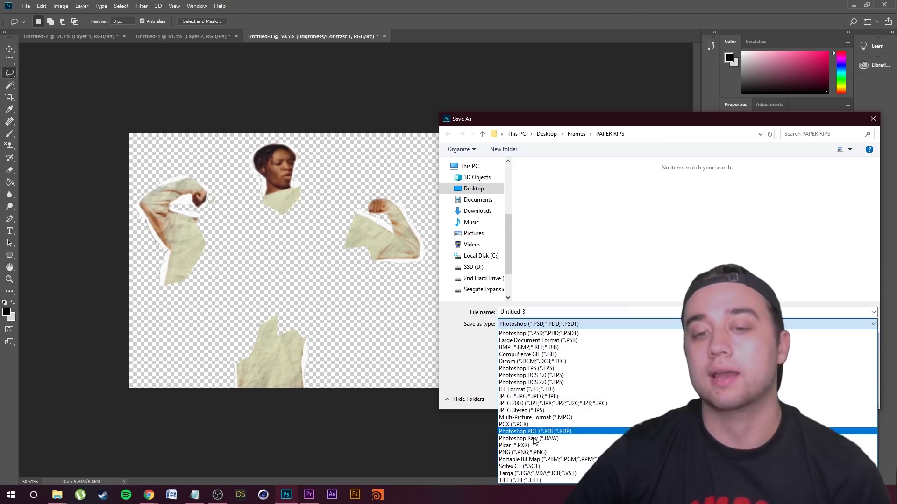
click(519, 452)
key(Return)
key(Return)
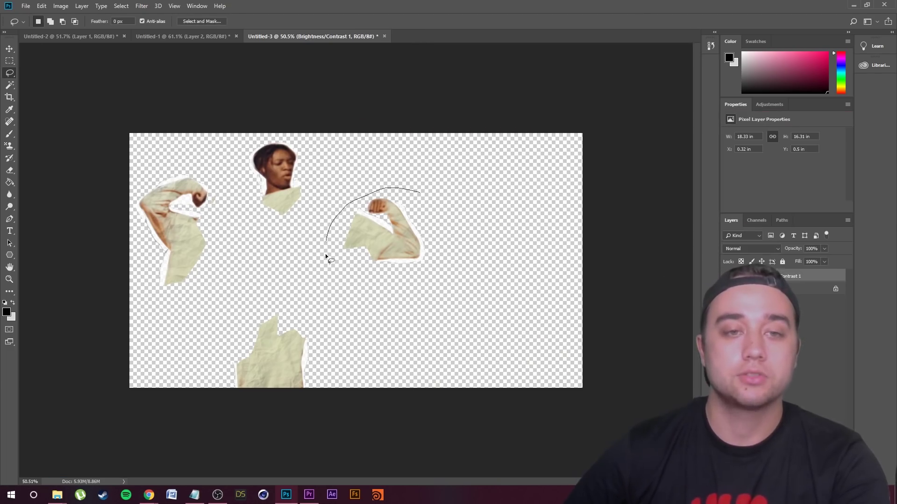
Move the detached pieces farther apart and save the frame as a PNG named rip3 in the PAPER RIPS folder with the large file size option
key(ctrl+t)
drag(420, 229, 466, 209)
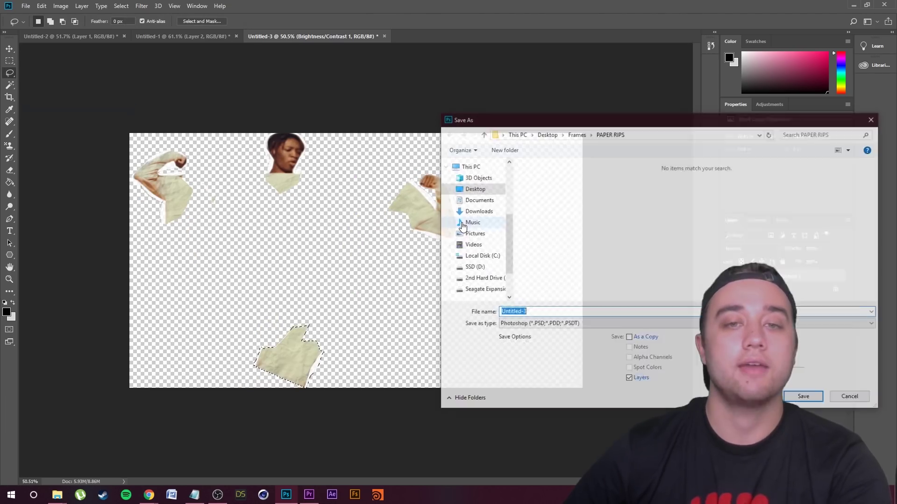
click(528, 324)
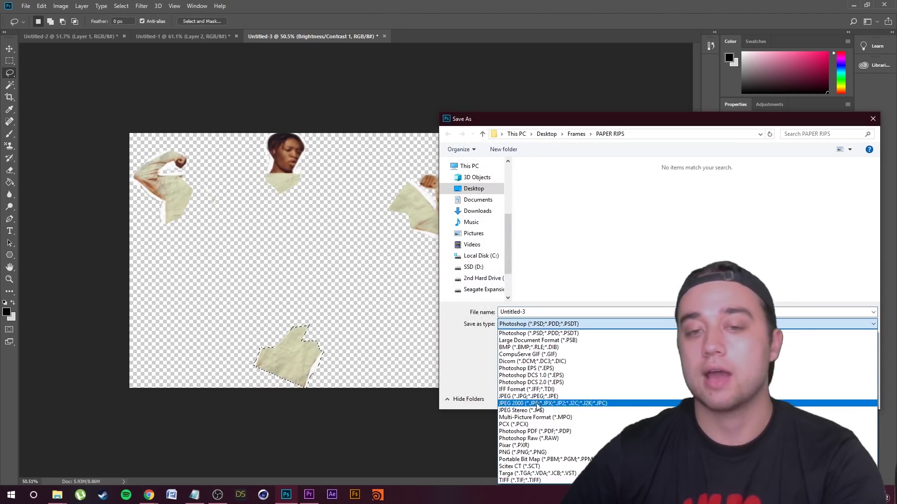
click(522, 453)
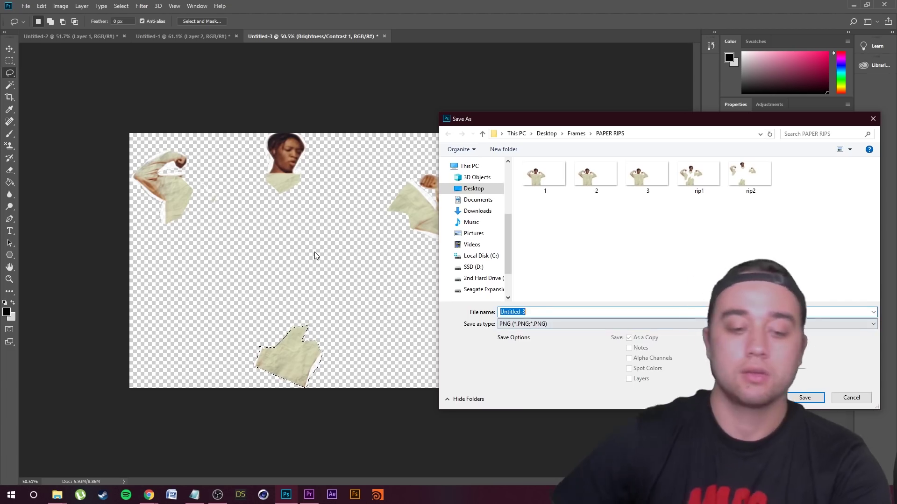
text(rip3)
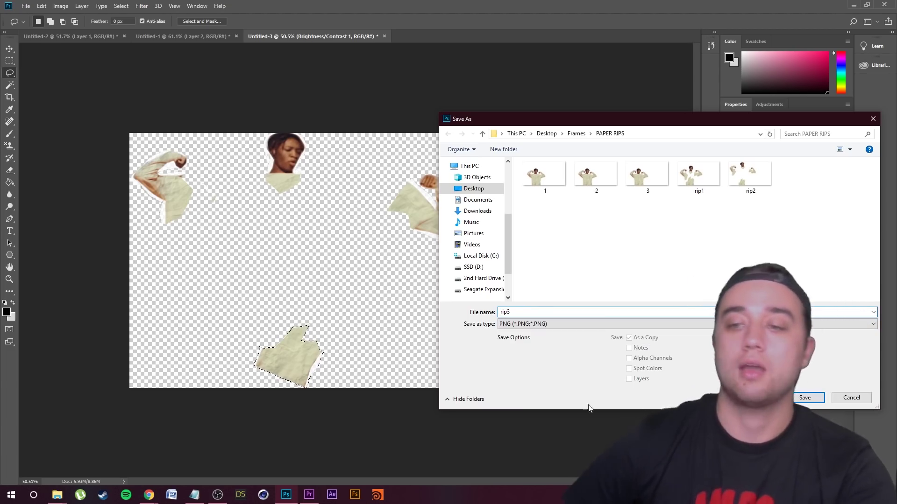
click(793, 399)
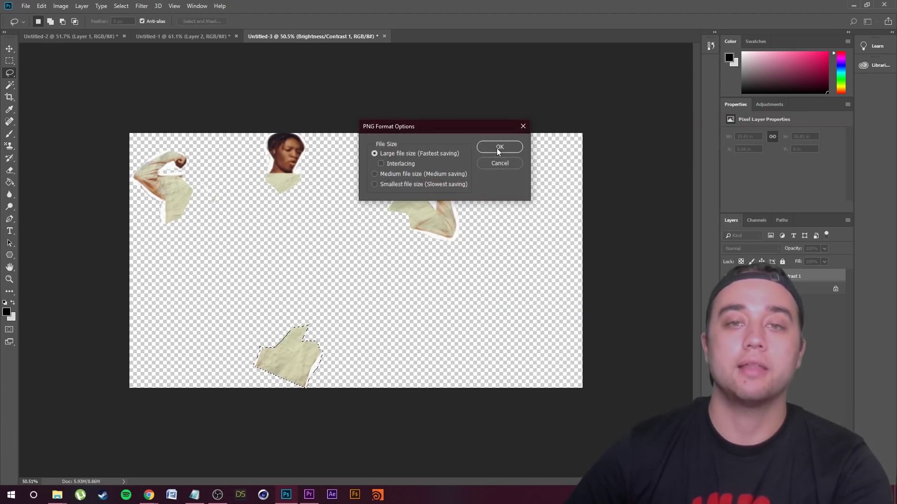
click(498, 151)
Switch to Premiere Pro and save the project
click(309, 494)
click(506, 363)
key(ctrl+s)
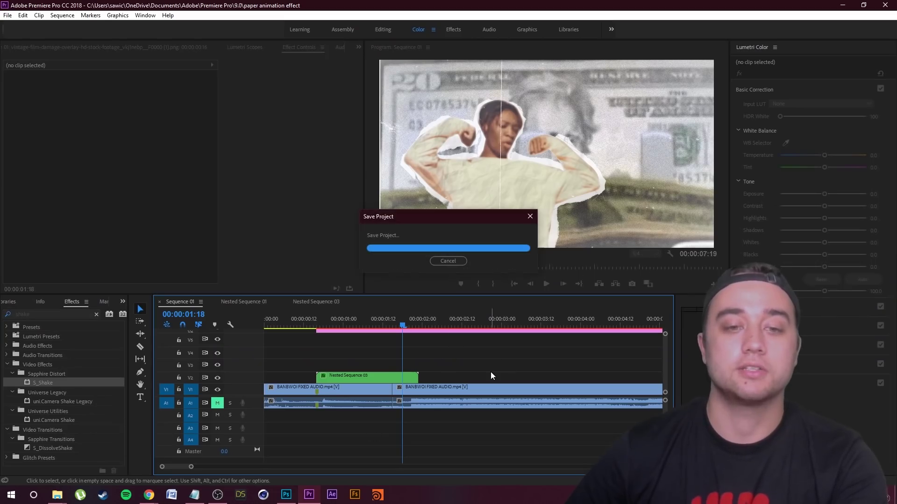
click(123, 302)
click(129, 313)
click(55, 497)
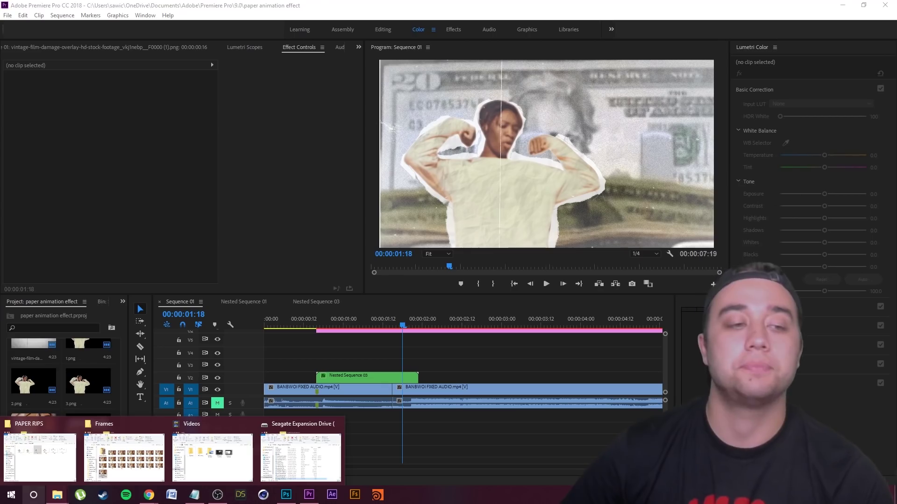
click(18, 467)
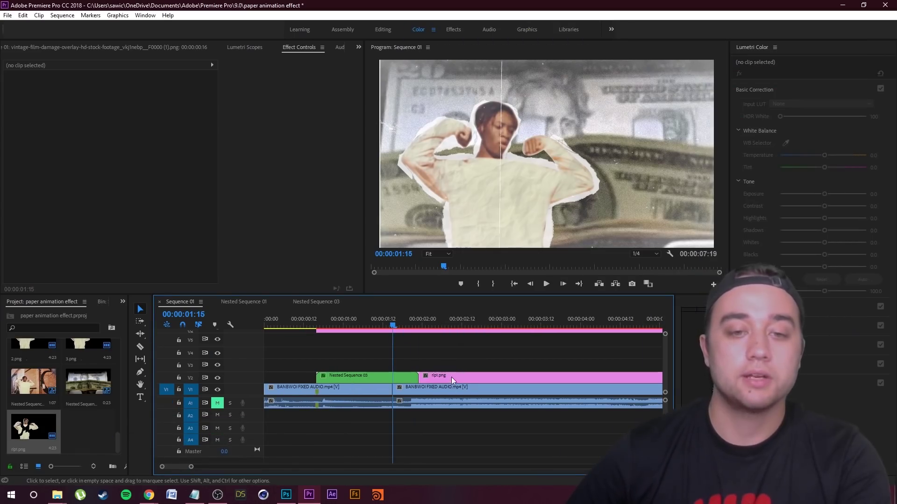
click(455, 377)
key(Delete)
Open Nested Sequence 03 and place rip1.png from the PAPER RIPS folder on V3 at 00:00:01:07, where the last 1.jpg clip ends
double_click(394, 379)
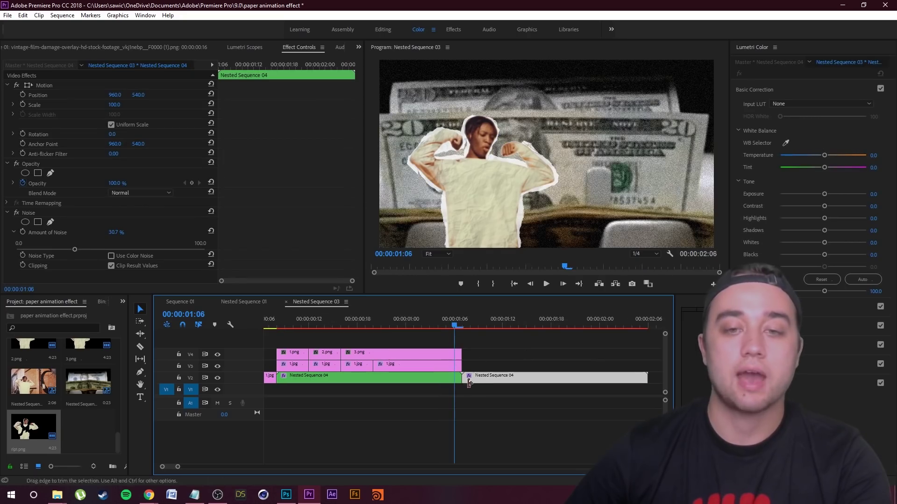
drag(455, 326, 464, 344)
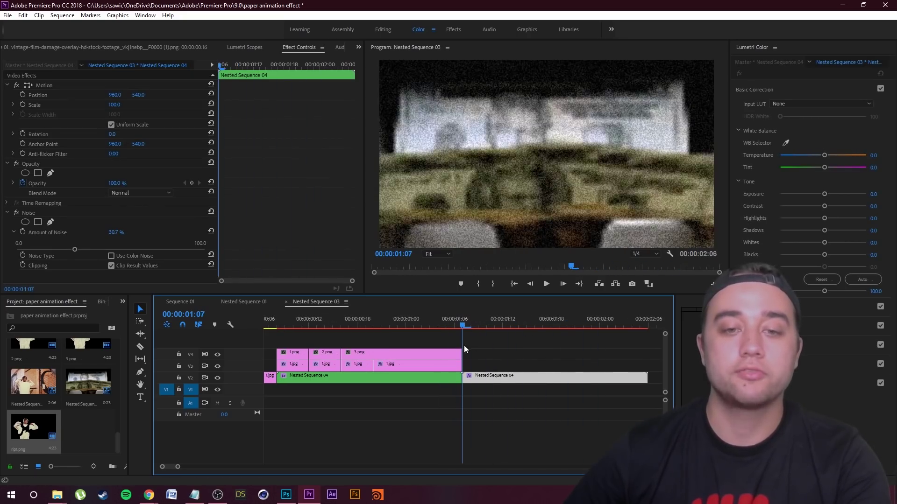
click(463, 344)
mouse_move(57, 494)
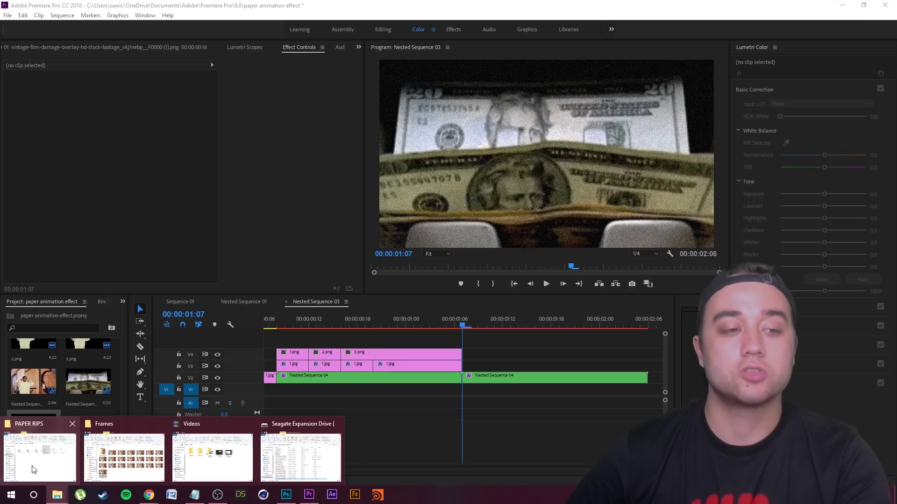
click(48, 471)
drag(668, 169, 543, 364)
Cut rip1.png at 00:00:01:09 and delete the remainder to keep a two-frame clip
key(Left)
key(Right)
key(Right)
key(Right)
drag(559, 364, 502, 368)
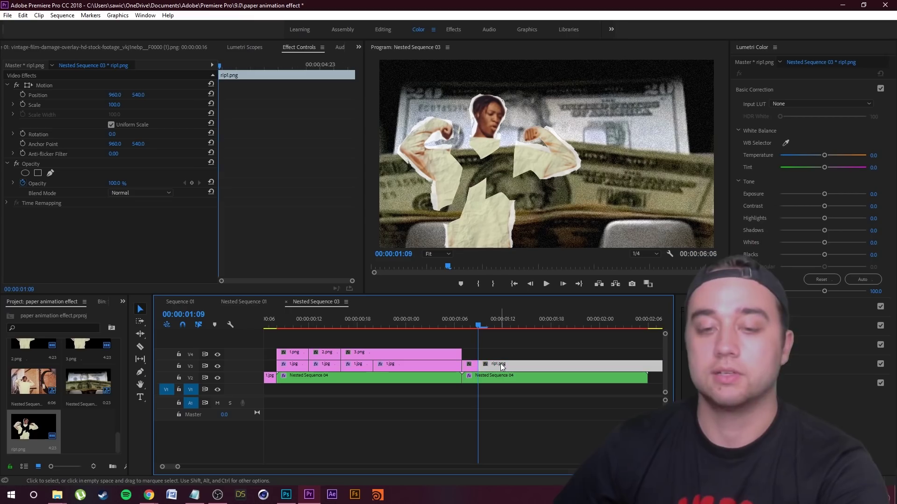
key(Delete)
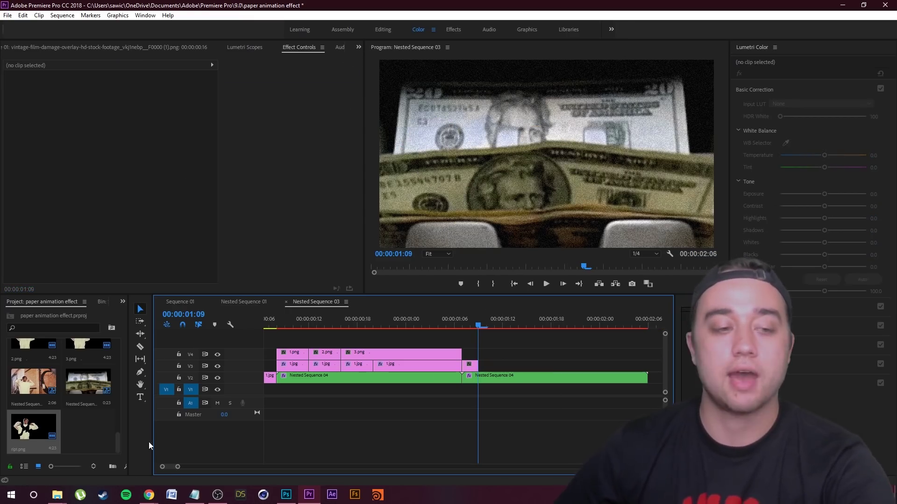
Place rip2.png directly after rip1.png on V3, cut it at 00:00:01:11 and delete the remainder
mouse_move(57, 494)
click(40, 456)
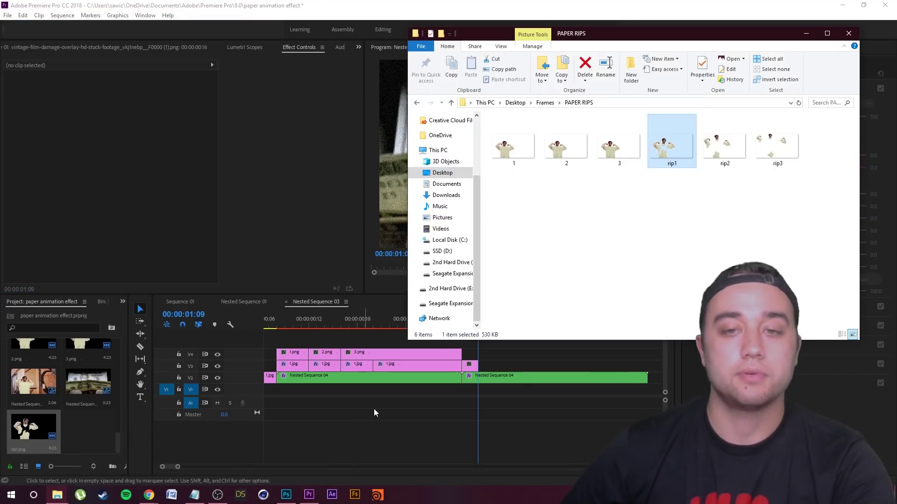
drag(723, 149, 483, 365)
key(Right)
key(Right)
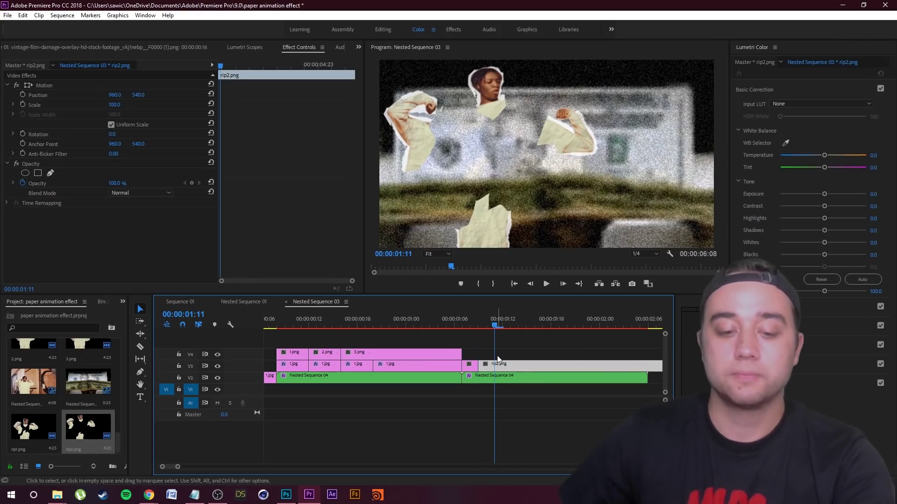
key(ctrl+k)
click(534, 367)
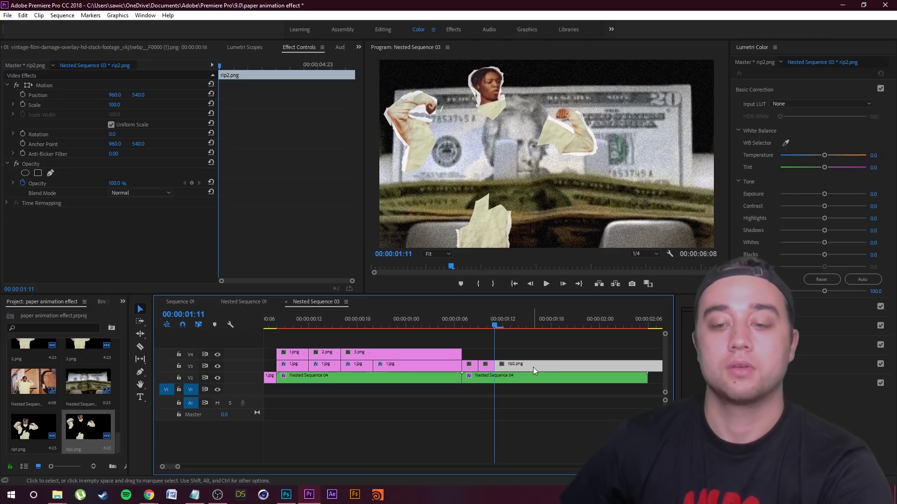
key(Delete)
Place rip3.png directly after rip2.png on V3, cut it at 00:00:01:13 and delete the remainder
mouse_move(57, 495)
click(42, 449)
drag(789, 145, 514, 365)
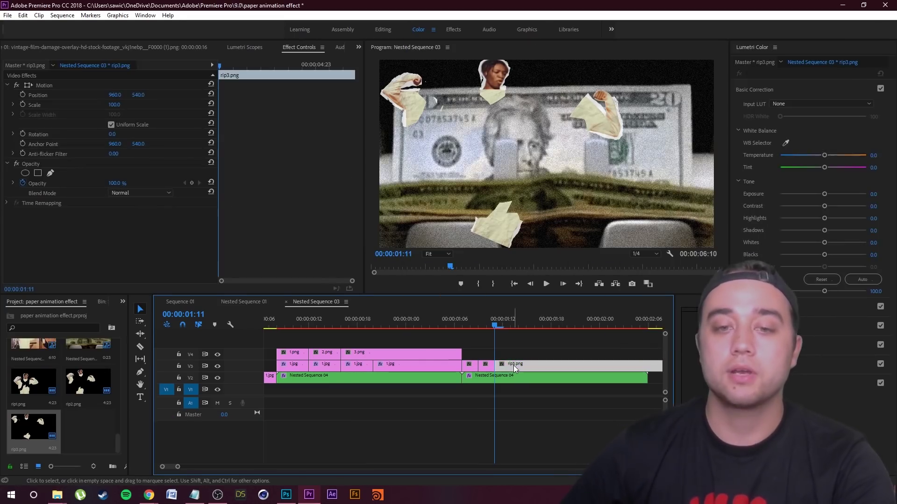
key(Right)
key(Right)
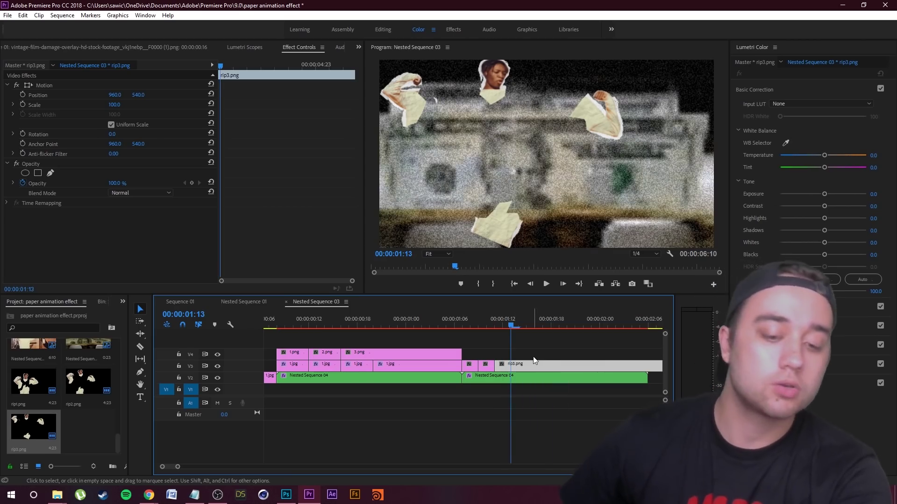
key(ctrl+k)
click(533, 369)
key(Delete)
Play back the section around the three rip frames repeatedly to check the tearing motion
key(Up)
key(space)
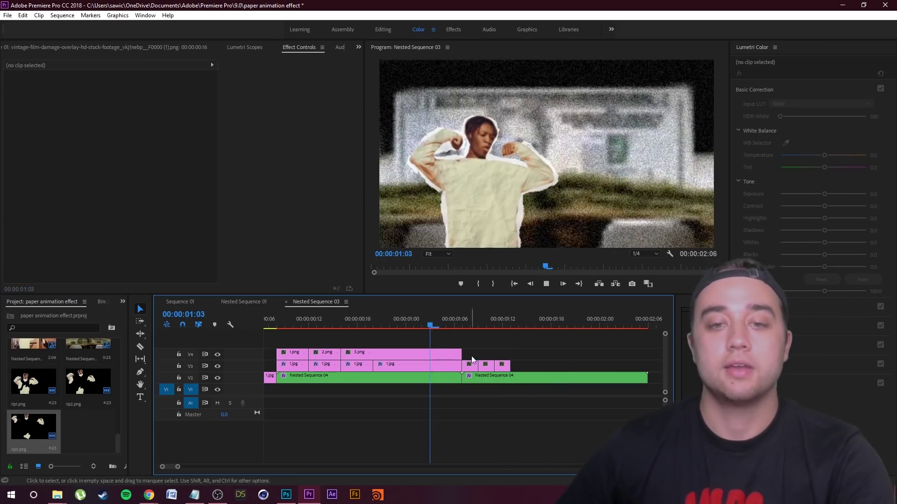
drag(528, 344, 461, 346)
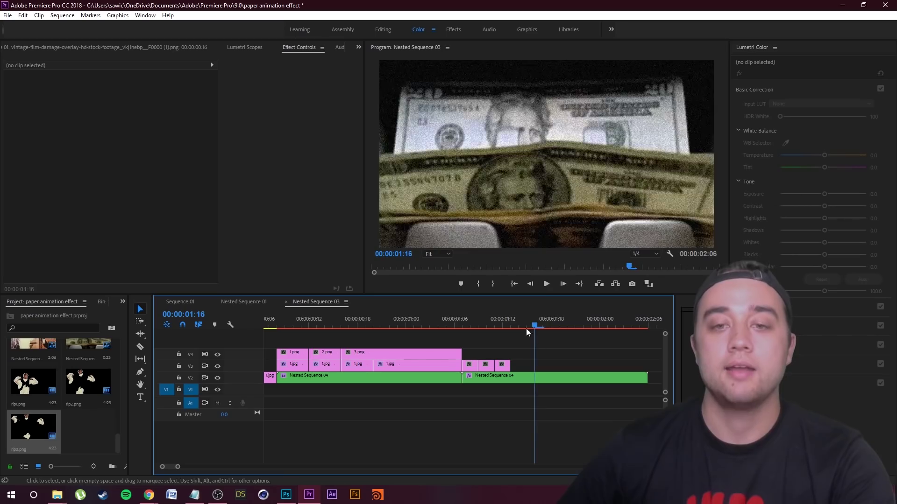
drag(526, 329, 400, 329)
key(space)
drag(519, 316, 435, 343)
key(space)
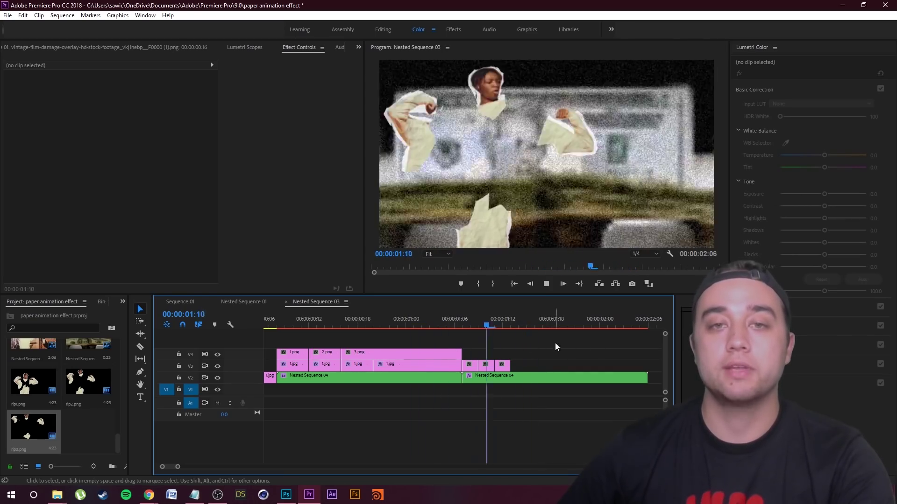
drag(543, 323, 455, 344)
key(space)
drag(542, 324, 453, 353)
key(space)
drag(547, 326, 421, 346)
key(space)
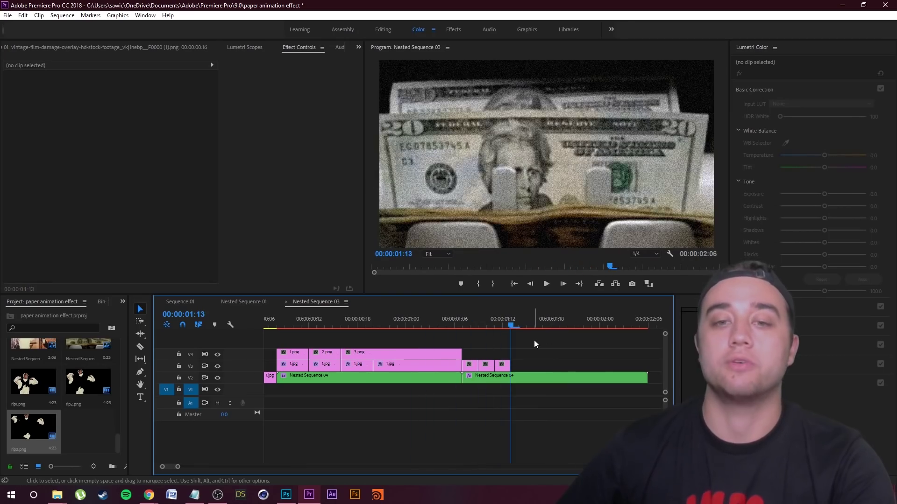
drag(534, 326, 427, 354)
key(space)
drag(538, 324, 442, 361)
key(space)
key(space)
drag(540, 326, 439, 356)
key(space)
drag(523, 318, 444, 348)
key(space)
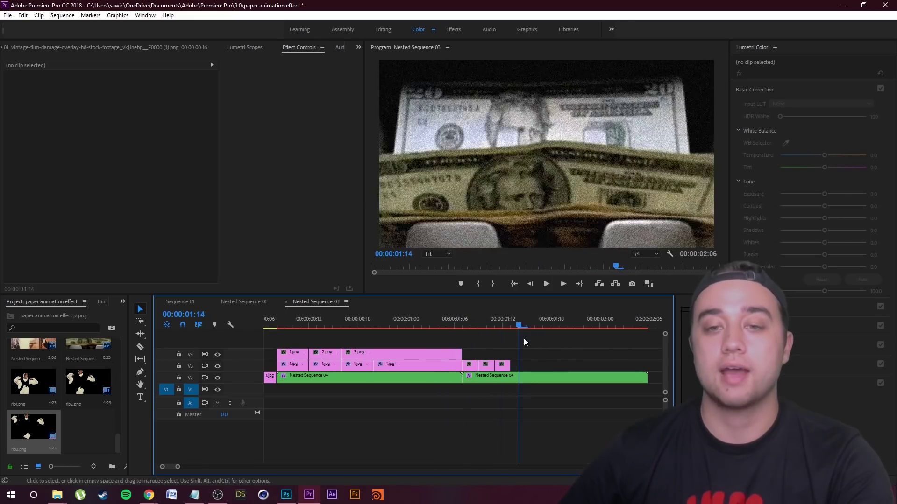
key(space)
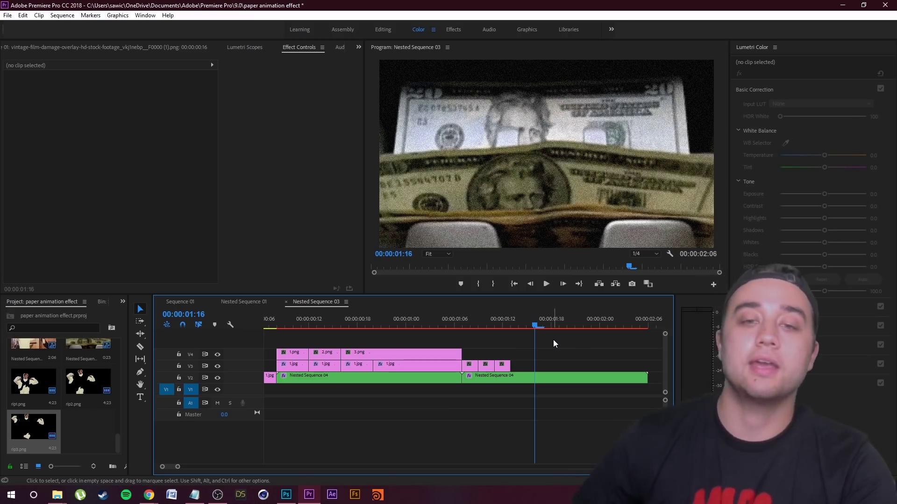
Duplicate the rip1, rip2 and rip3 clips farther along V3, starting at about 00:00:01:15
scroll(555, 348, up, 2)
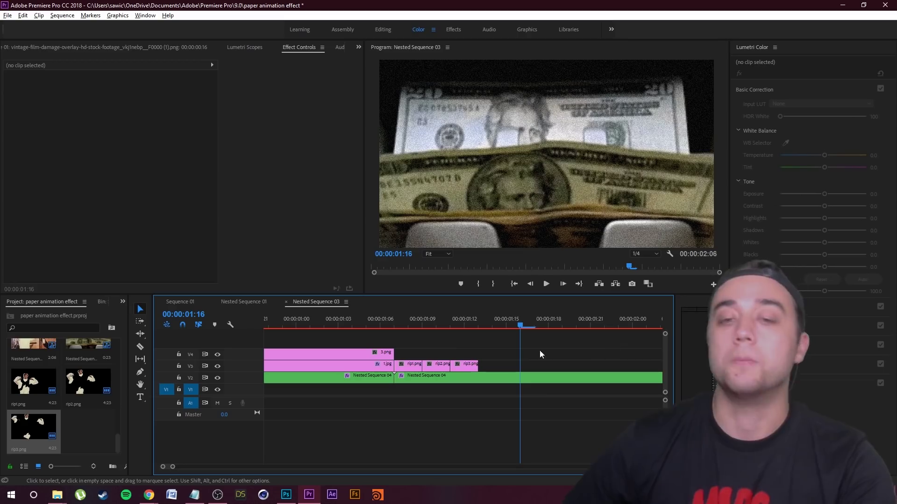
drag(400, 345, 538, 370)
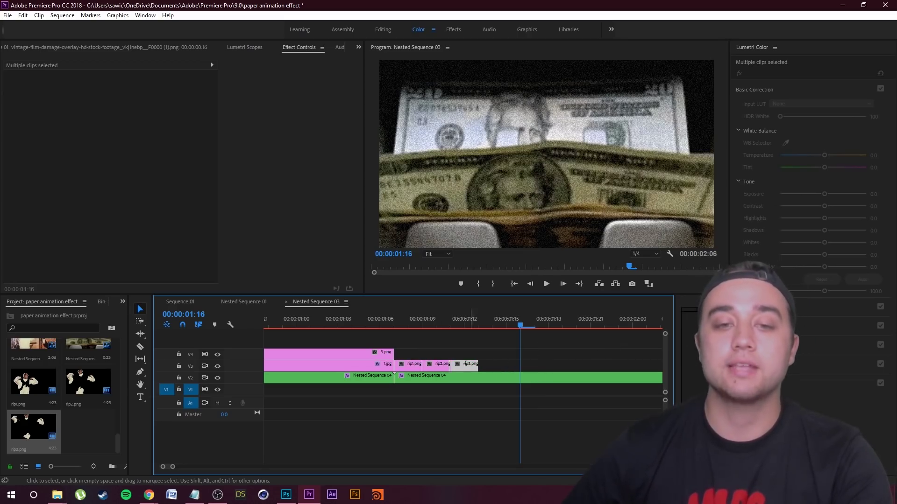
drag(408, 368, 506, 352)
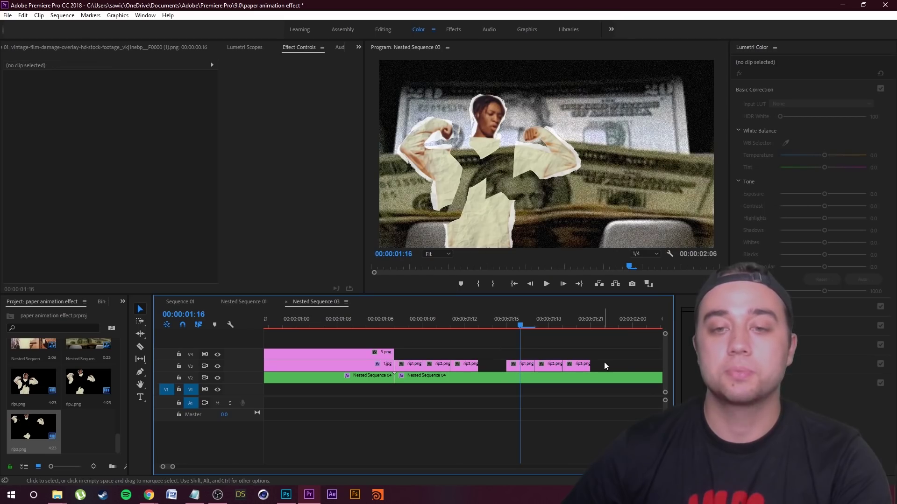
Nest the duplicated rip1, rip2 and rip3 clips on V3 into a single sequence, keeping the default nest name
drag(621, 370, 509, 351)
right_click(531, 369)
click(556, 285)
key(Return)
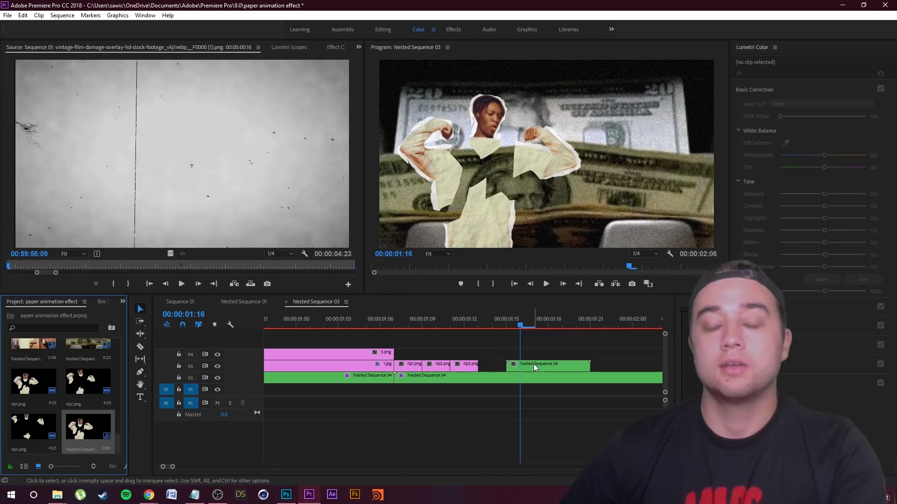
Reverse the speed of the new nested clip and move it on V3 so it starts directly after rip3.png
click(536, 365)
right_click(537, 365)
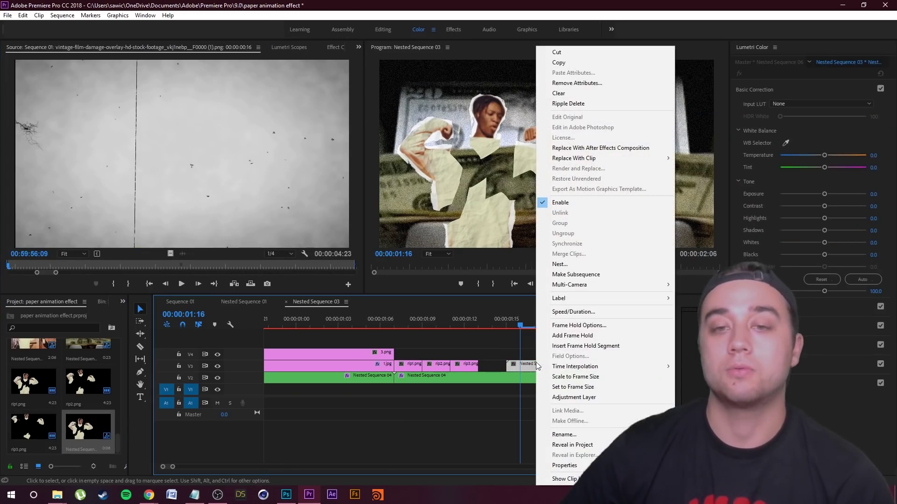
click(593, 312)
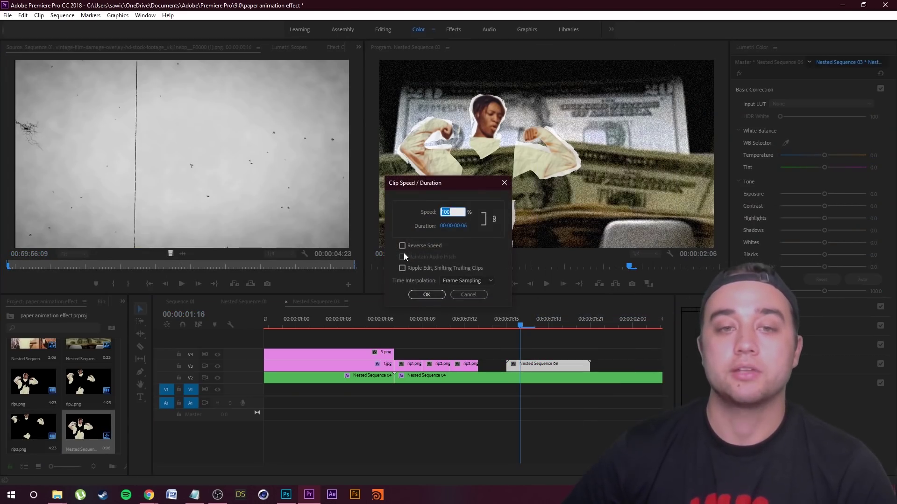
click(419, 297)
drag(537, 366, 509, 366)
Play back the rip frames and the reversed nested clip to check the tearing and rejoining motion
drag(519, 325, 316, 348)
key(space)
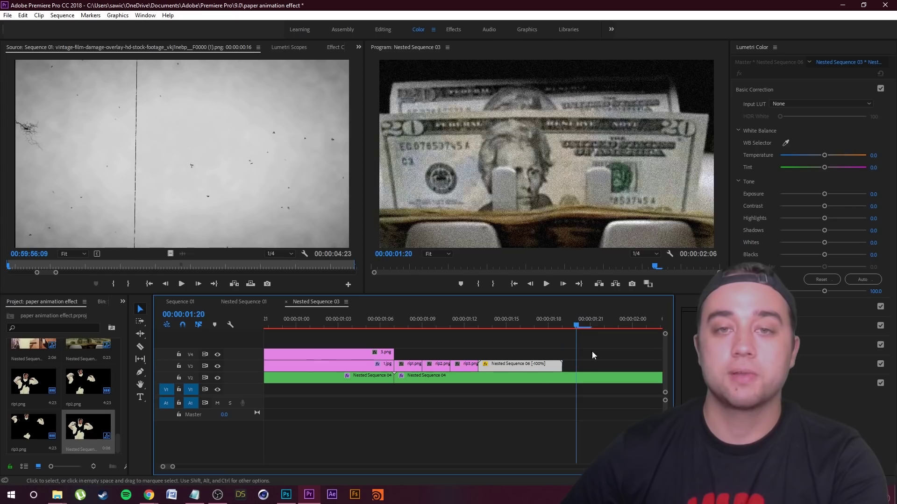
key(space)
drag(578, 327, 468, 365)
Duplicate the 3.png clip from V4 onto V3, directly after the reversed nested clip
scroll(499, 359, down, 2)
scroll(499, 359, down, 2)
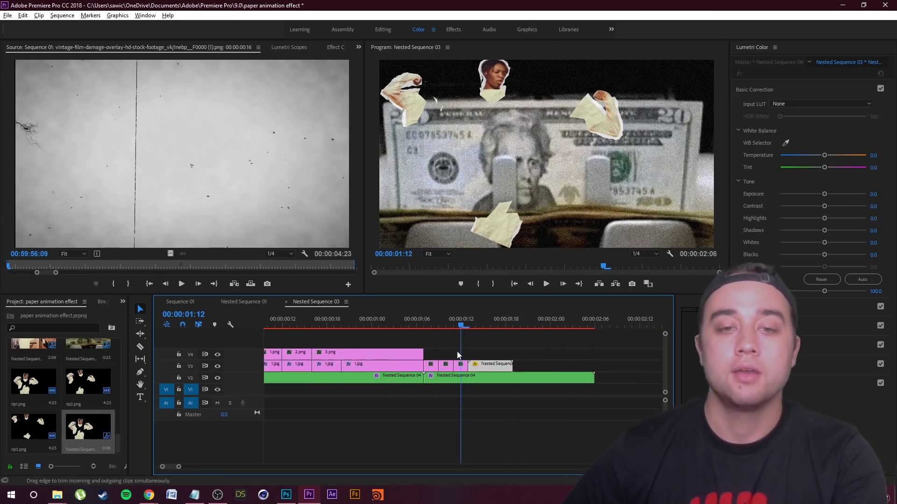
drag(435, 322, 559, 365)
Play back the full cutout sequence repeatedly, from the whole figure through the rip and its reversal to the duplicated 3.png
click(378, 346)
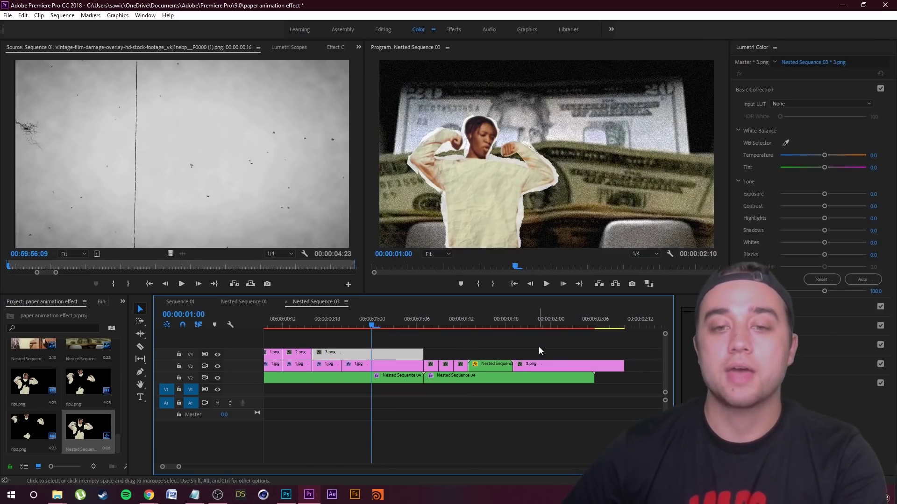
key(space)
drag(562, 321, 402, 322)
click(431, 321)
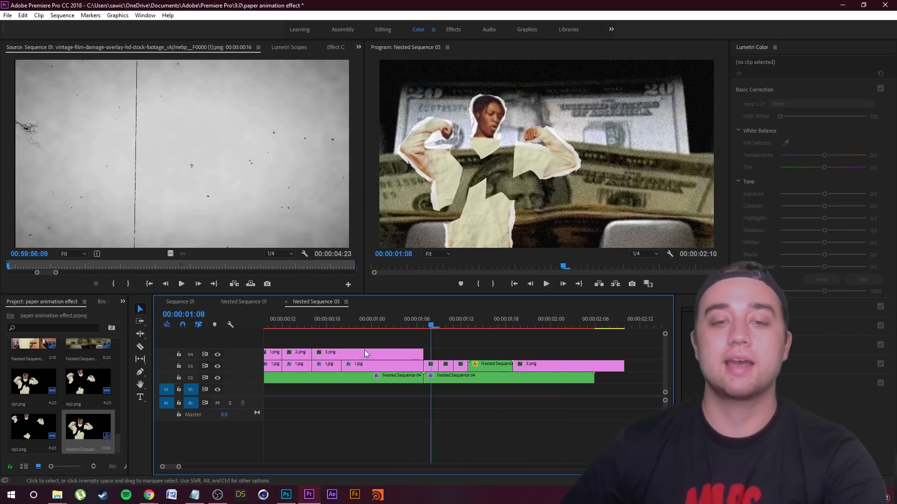
key(space)
key(space)
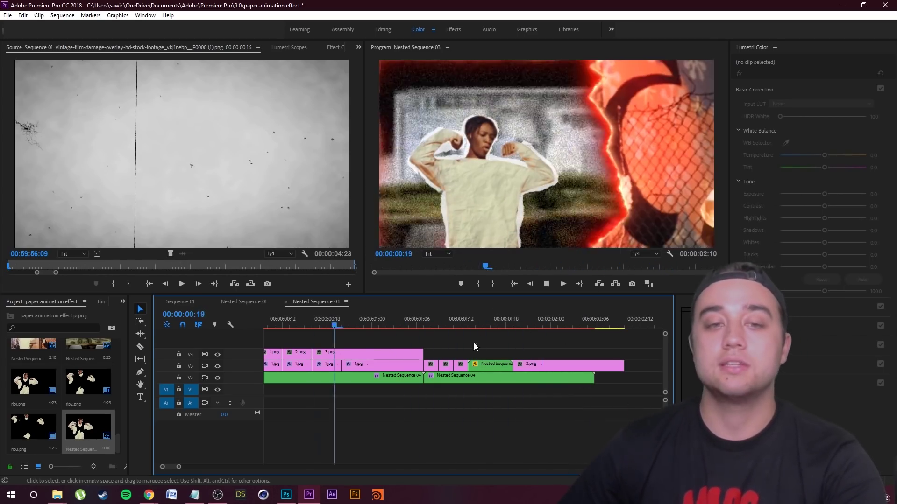
key(space)
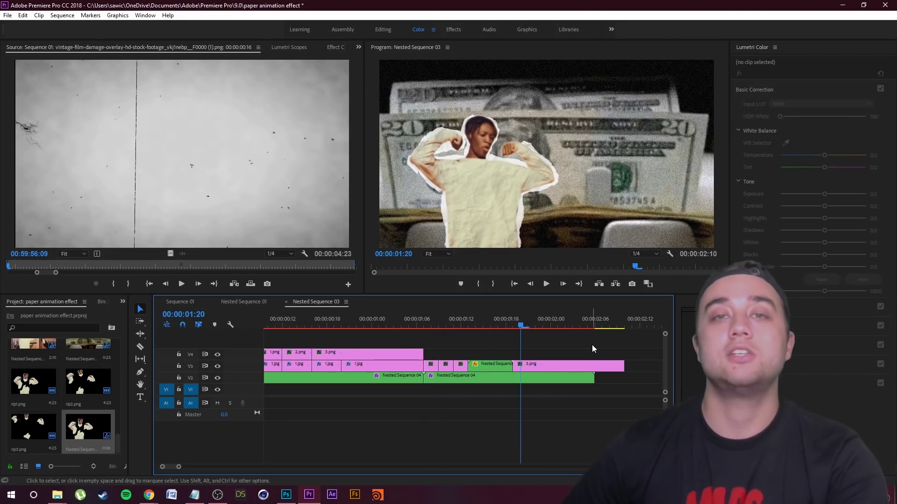
drag(518, 328, 349, 344)
key(space)
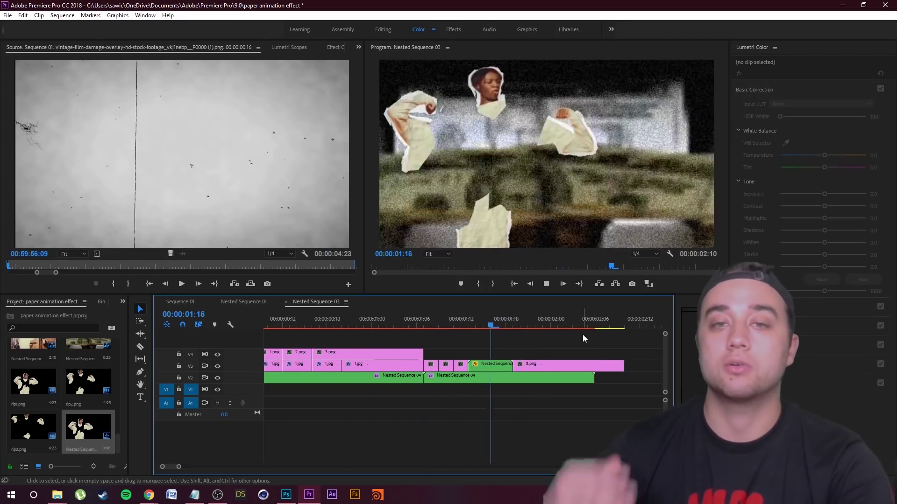
key(space)
click(358, 323)
key(space)
key(space)
key(space)
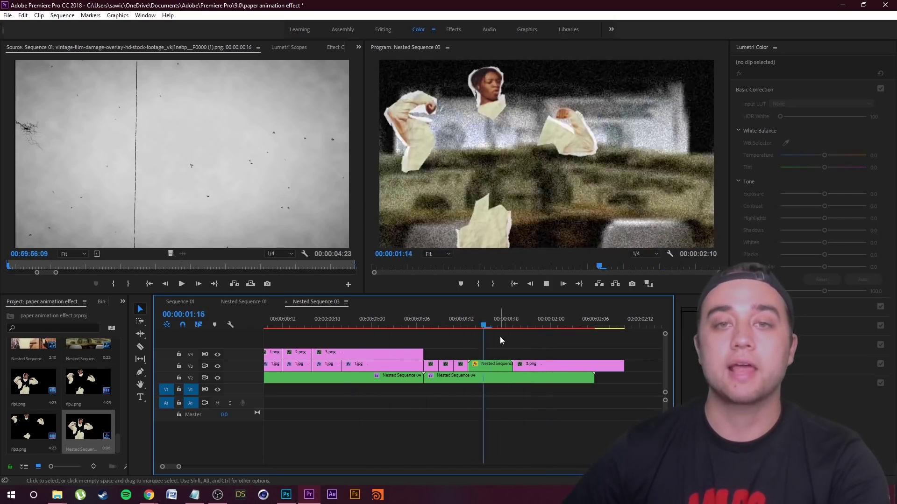
drag(561, 324, 394, 334)
key(space)
drag(520, 321, 425, 335)
Search the effects for shake, apply S_Shake to the rip1, rip2 and rip3 clips on V3, and preview the section
key(=)
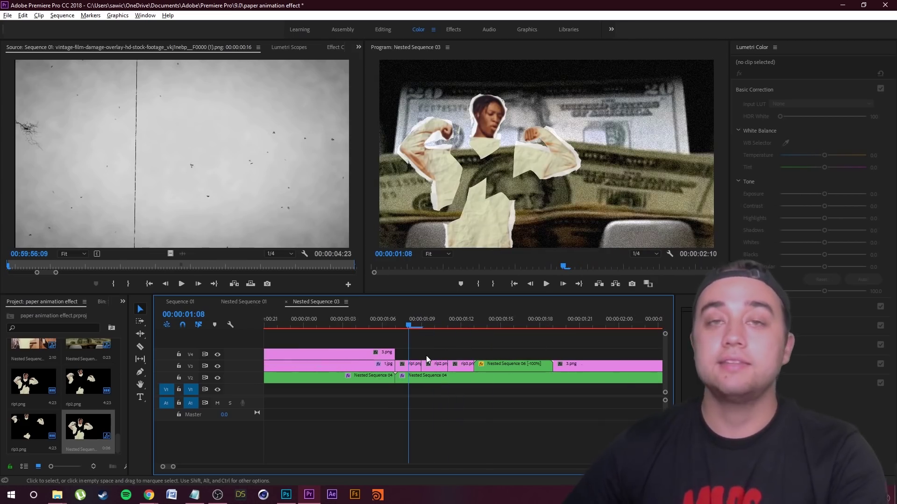
click(123, 302)
click(140, 362)
click(10, 312)
text(saw)
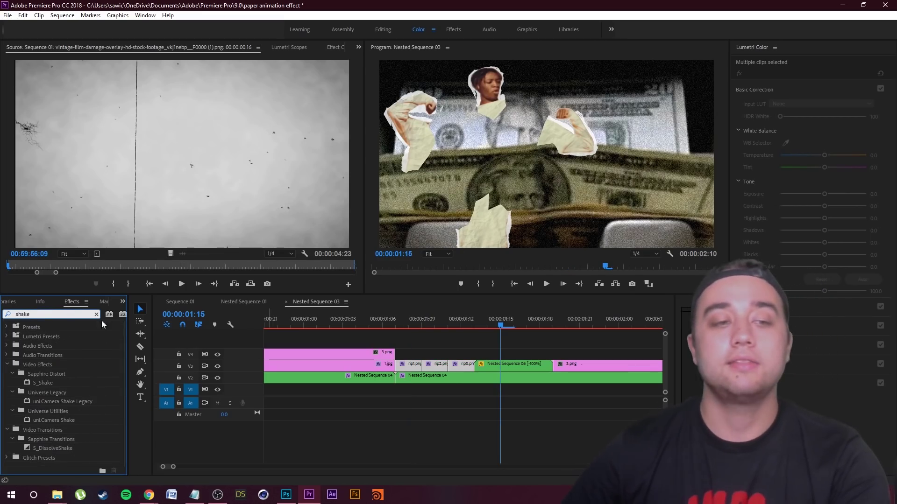
drag(42, 383, 442, 366)
drag(500, 326, 382, 326)
key(space)
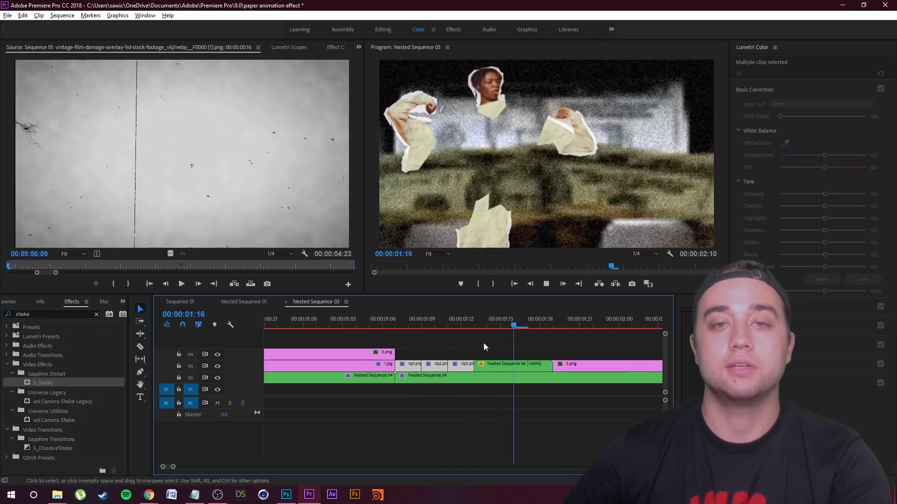